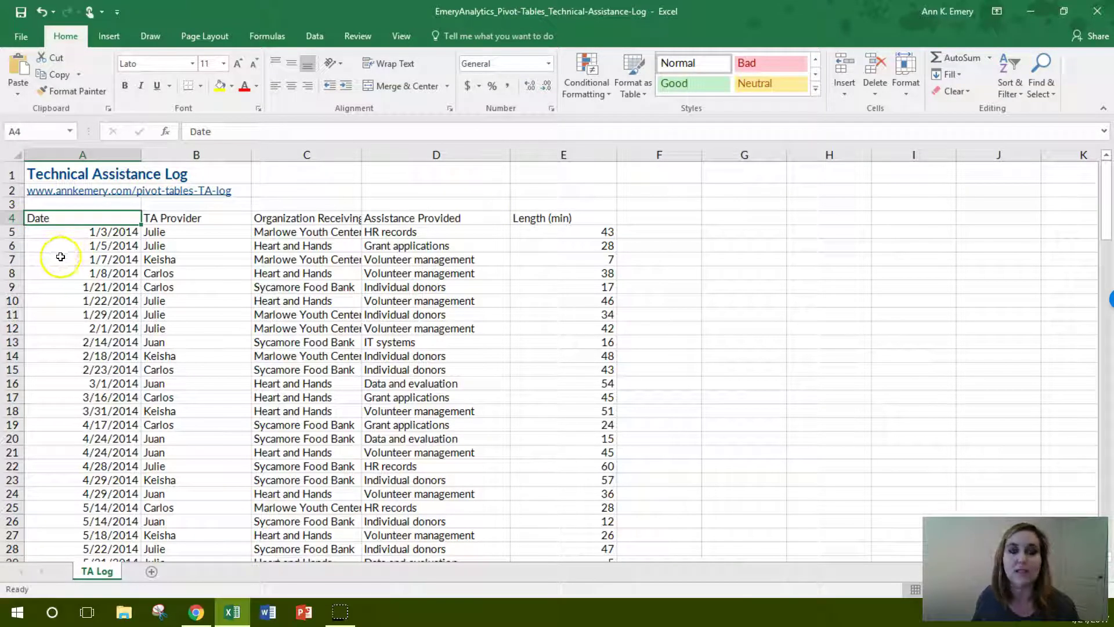
# Step: Freeze the panes above row 5 so the title and column headers stay in place while the log scrolls
pyautogui.scroll(-1, 61, 245)
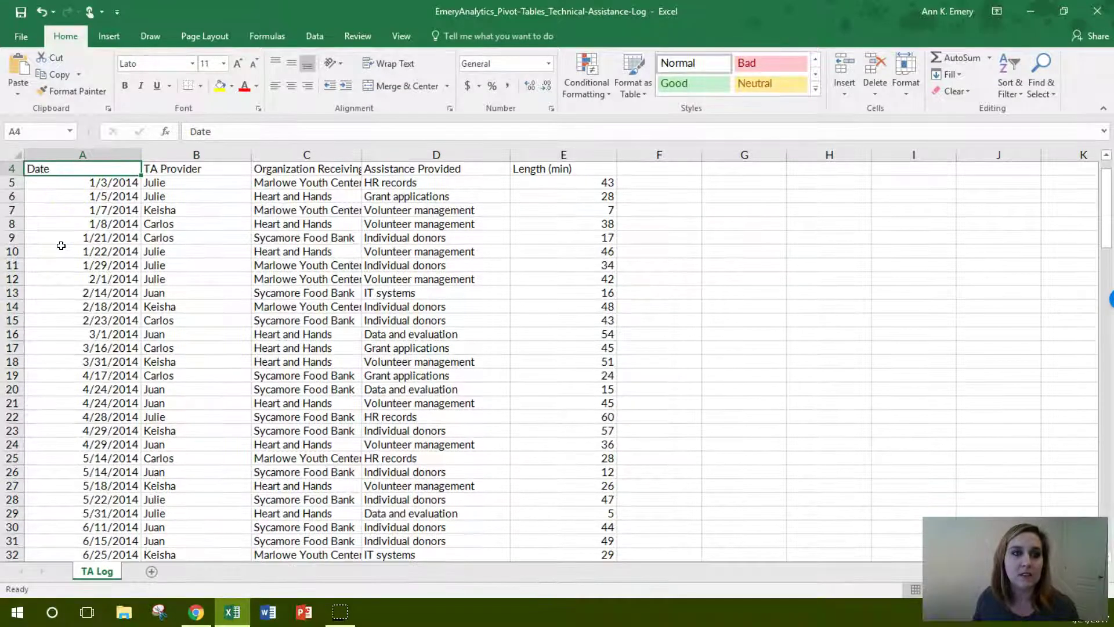
pyautogui.scroll(-1, 61, 246)
pyautogui.scroll(-1, 61, 245)
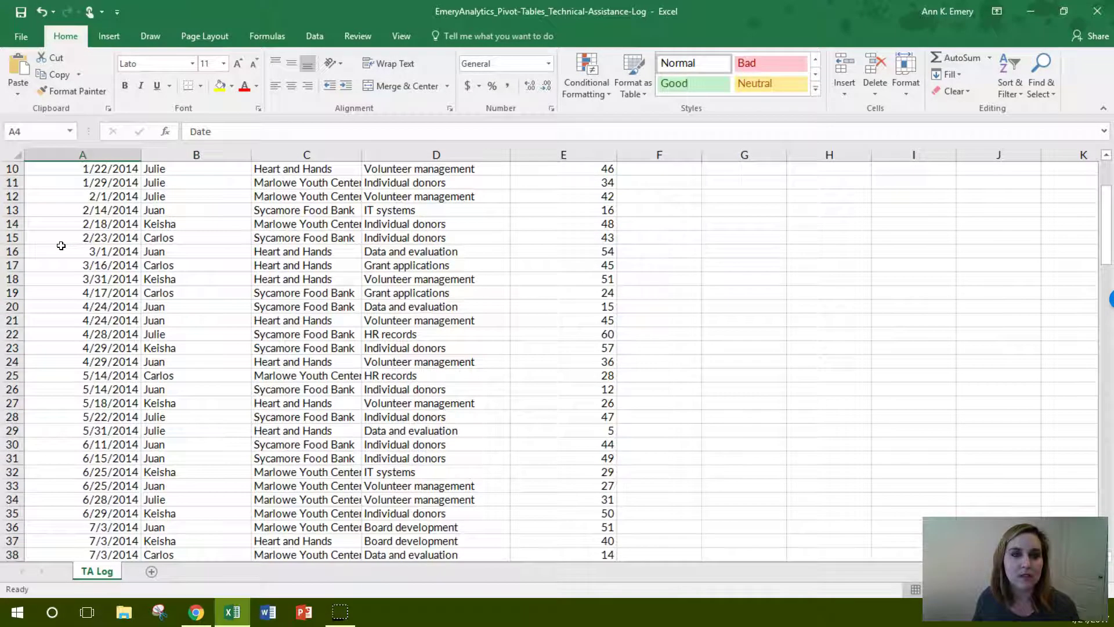
pyautogui.scroll(-1, 61, 245)
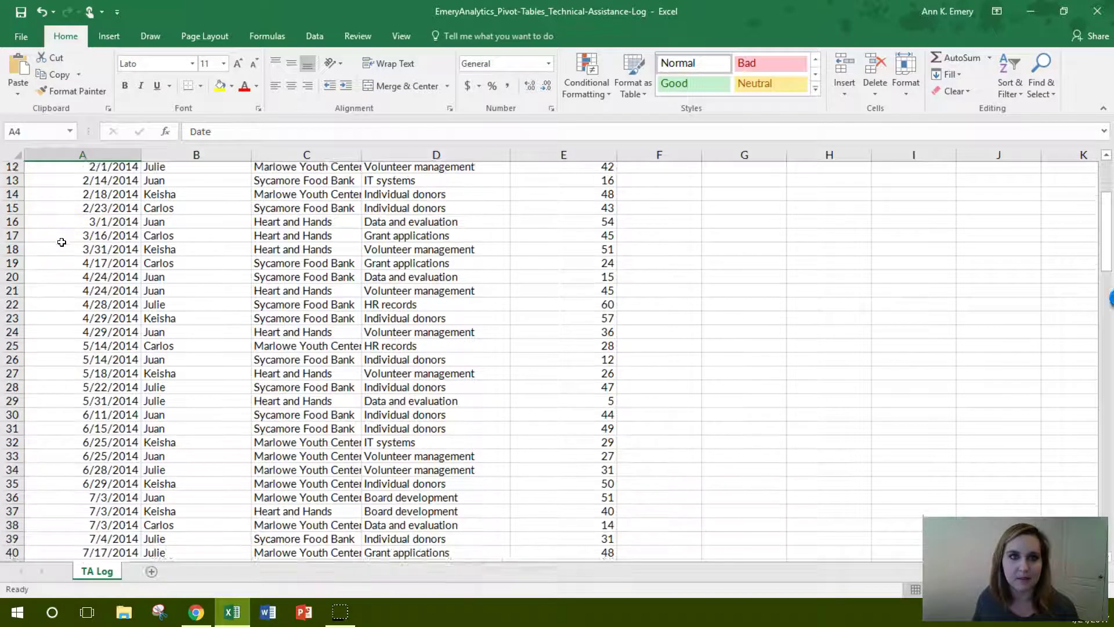
pyautogui.scroll(1, 62, 240)
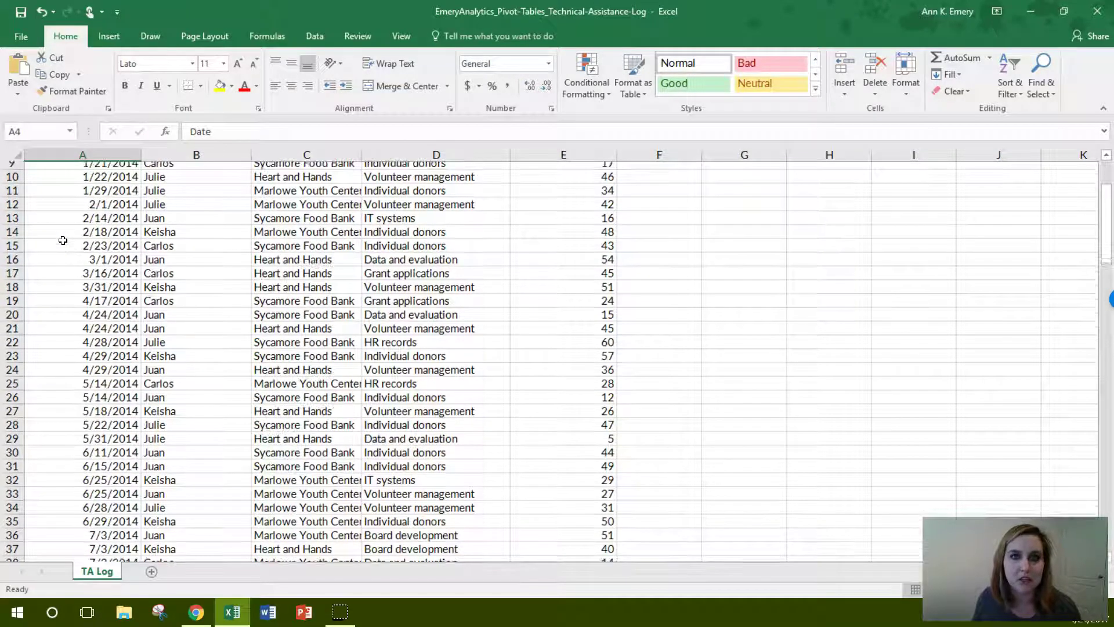
pyautogui.scroll(3, 61, 240)
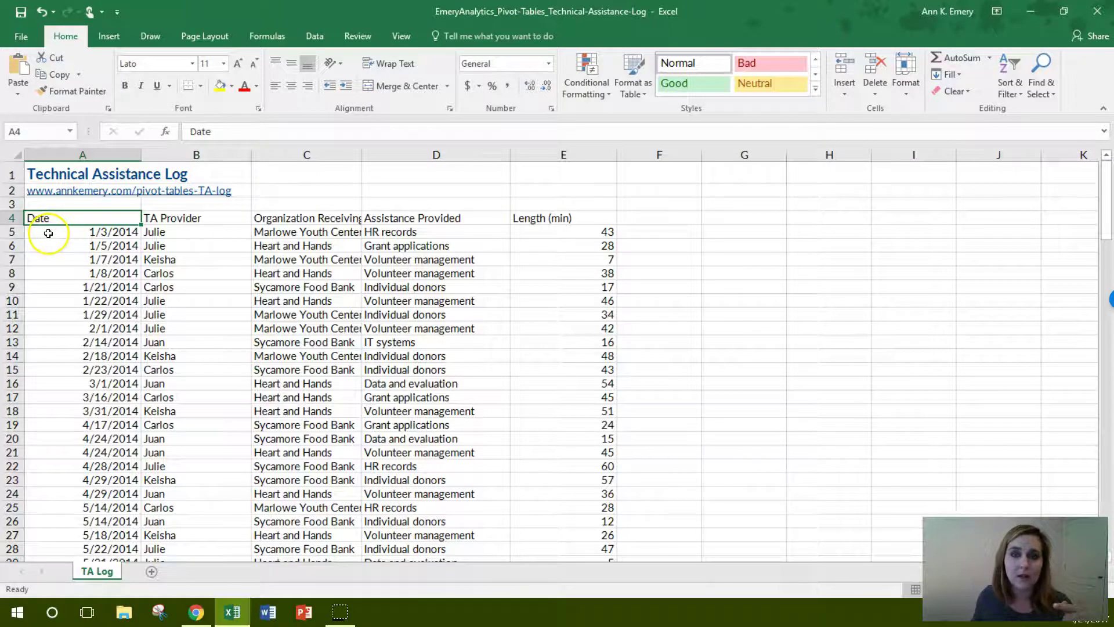
pyautogui.click(11, 231)
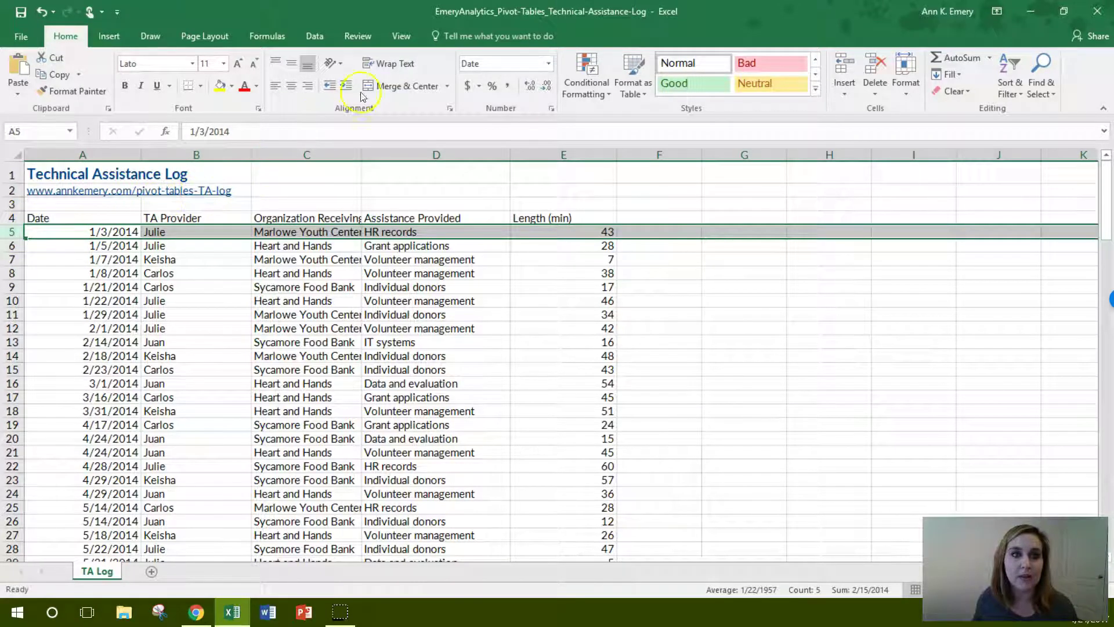
pyautogui.click(401, 36)
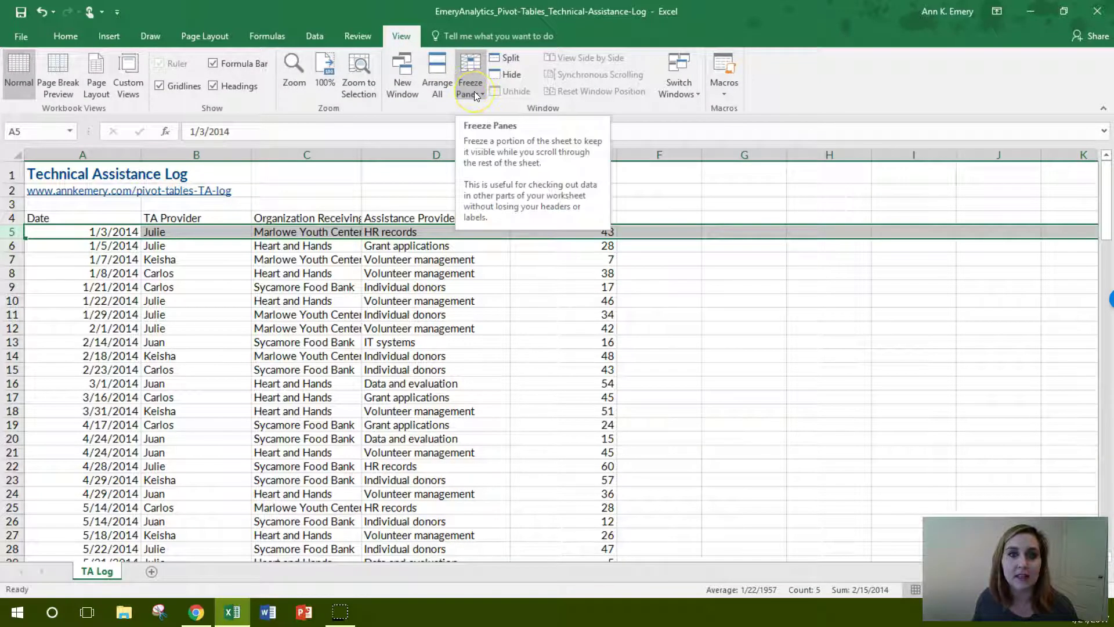
pyautogui.click(475, 92)
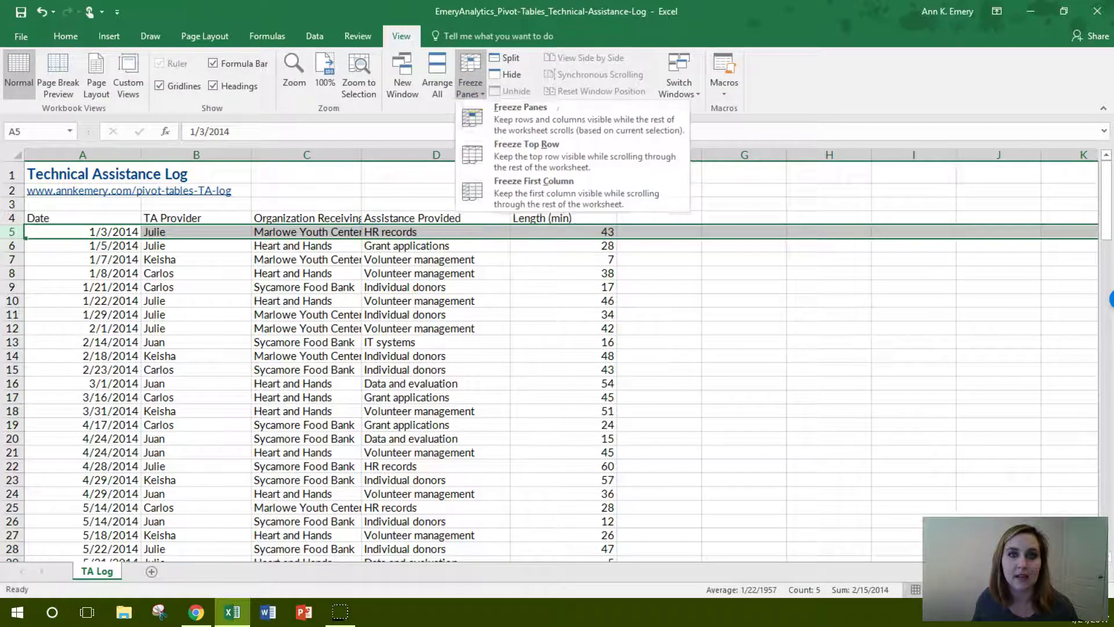
pyautogui.click(489, 123)
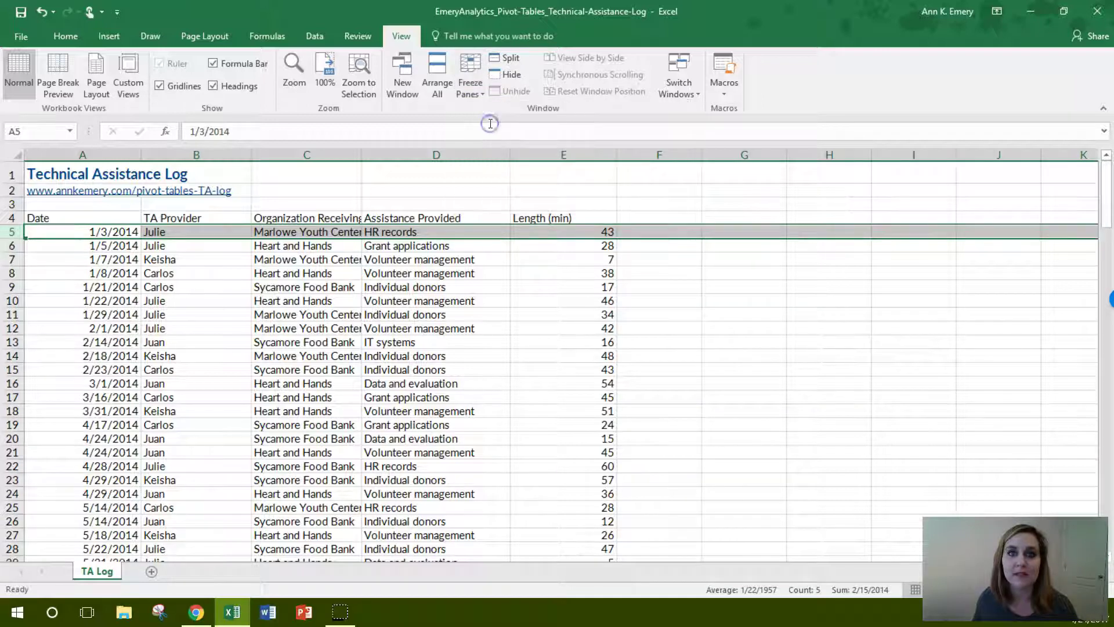
pyautogui.scroll(-1, 491, 123)
pyautogui.scroll(-2, 491, 123)
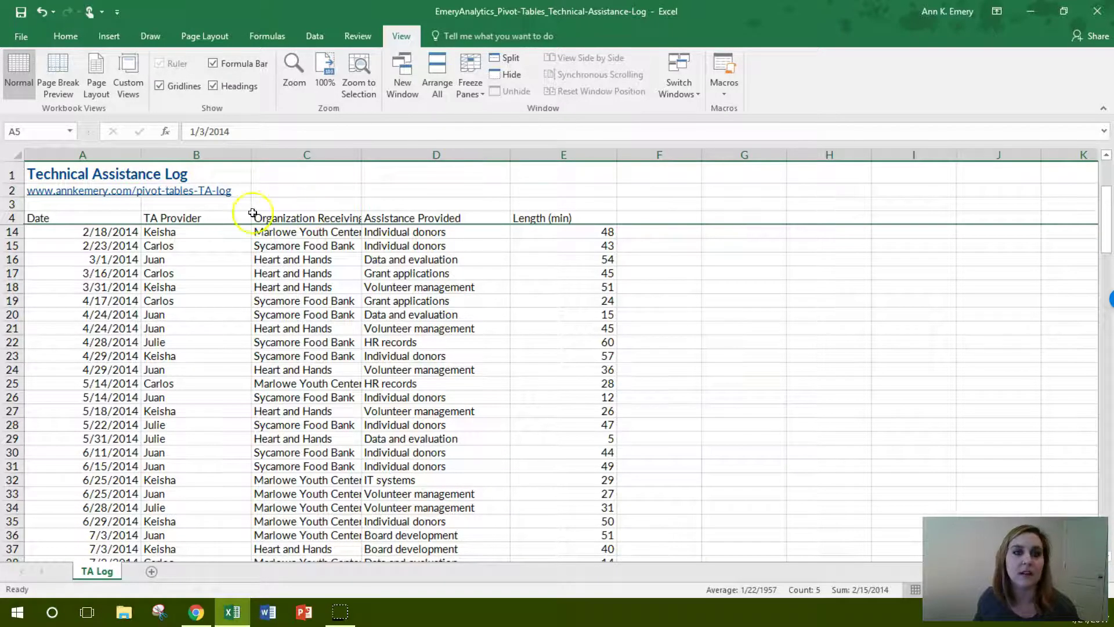
# Step: Add filters to the column headers in row 4 of the log
pyautogui.click(10, 217)
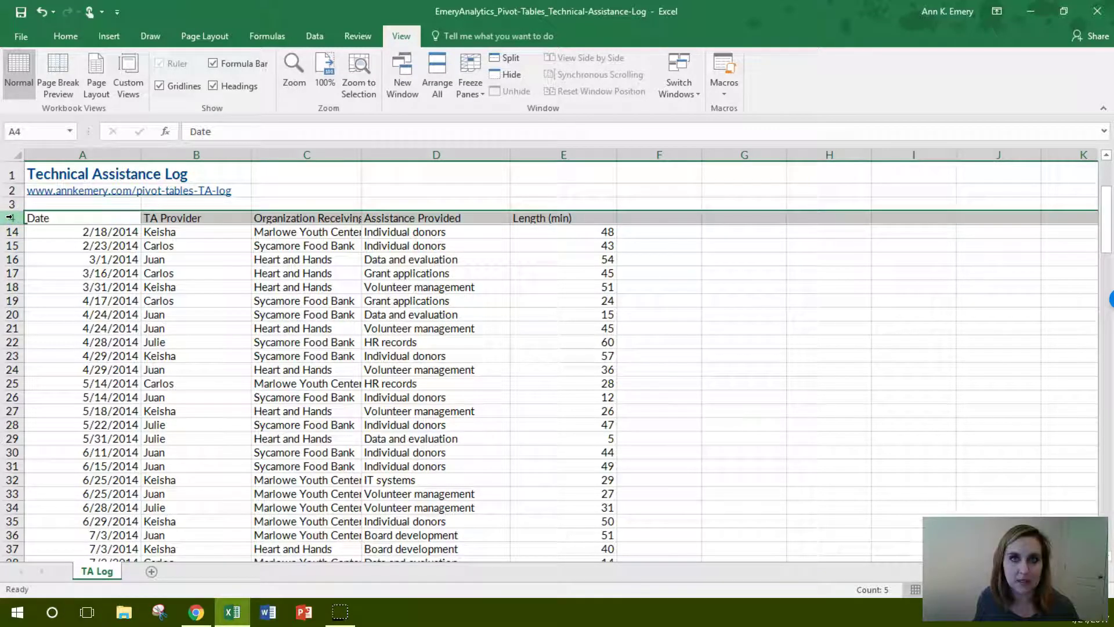
pyautogui.click(66, 36)
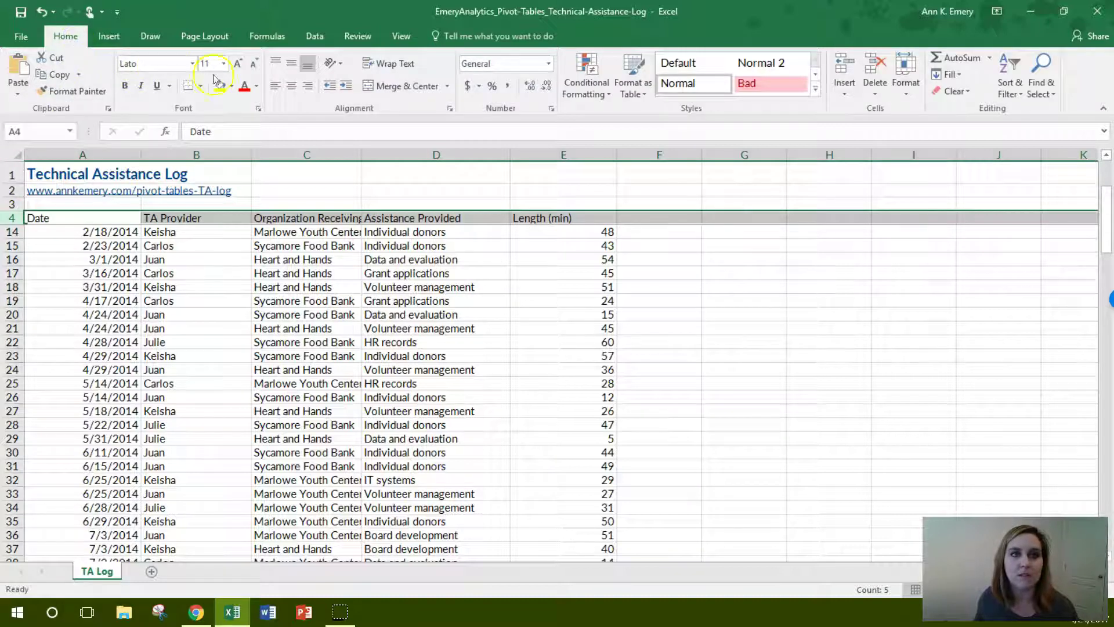
pyautogui.click(1011, 93)
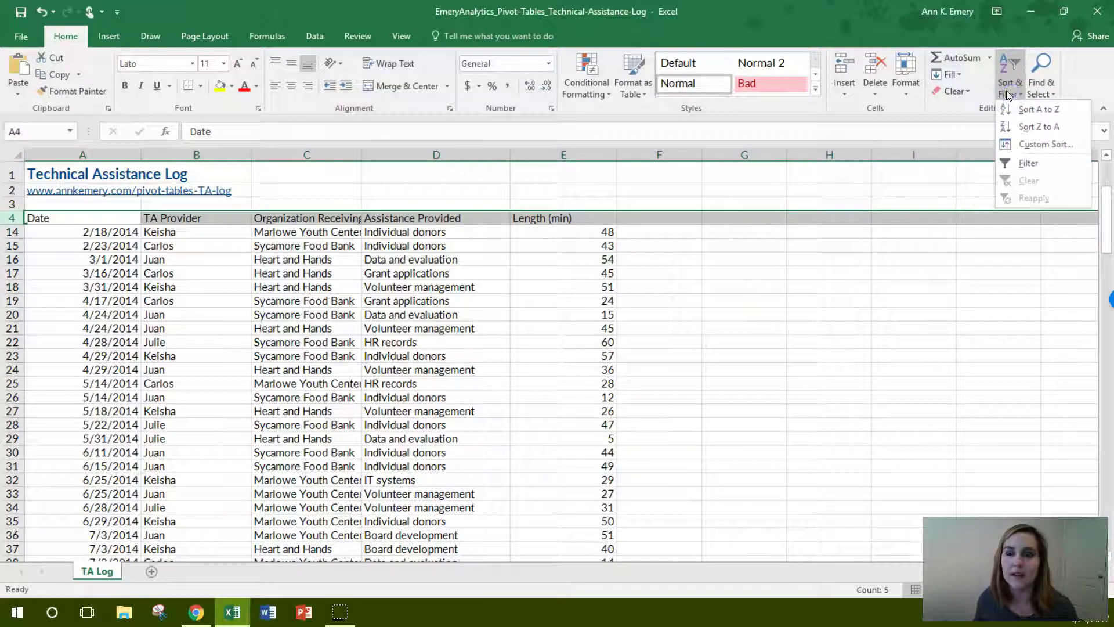
pyautogui.click(1019, 165)
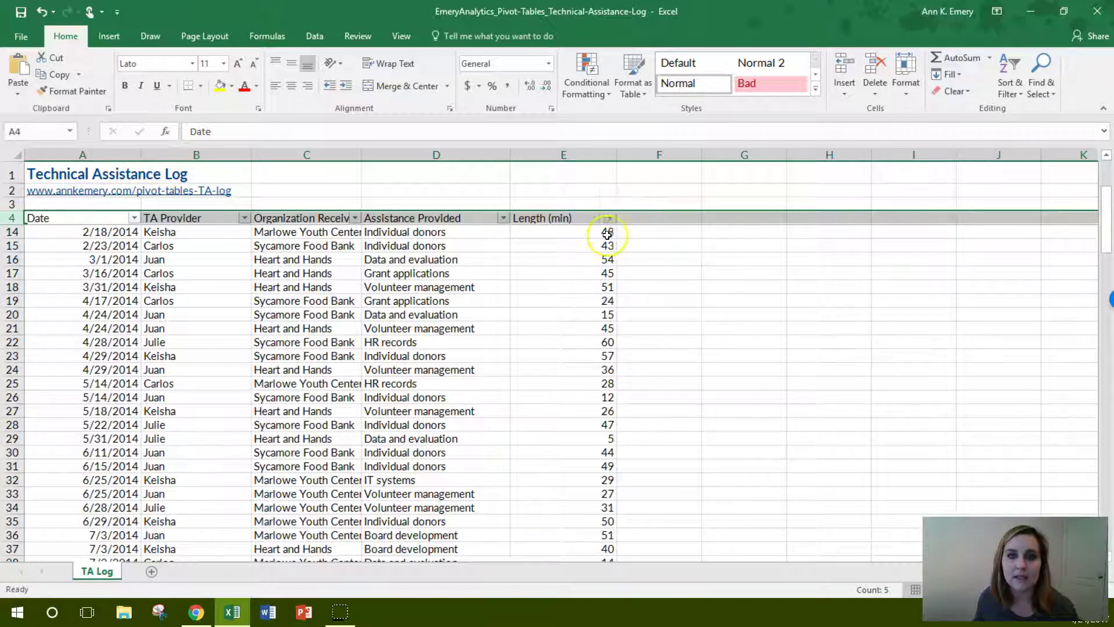
pyautogui.click(582, 219)
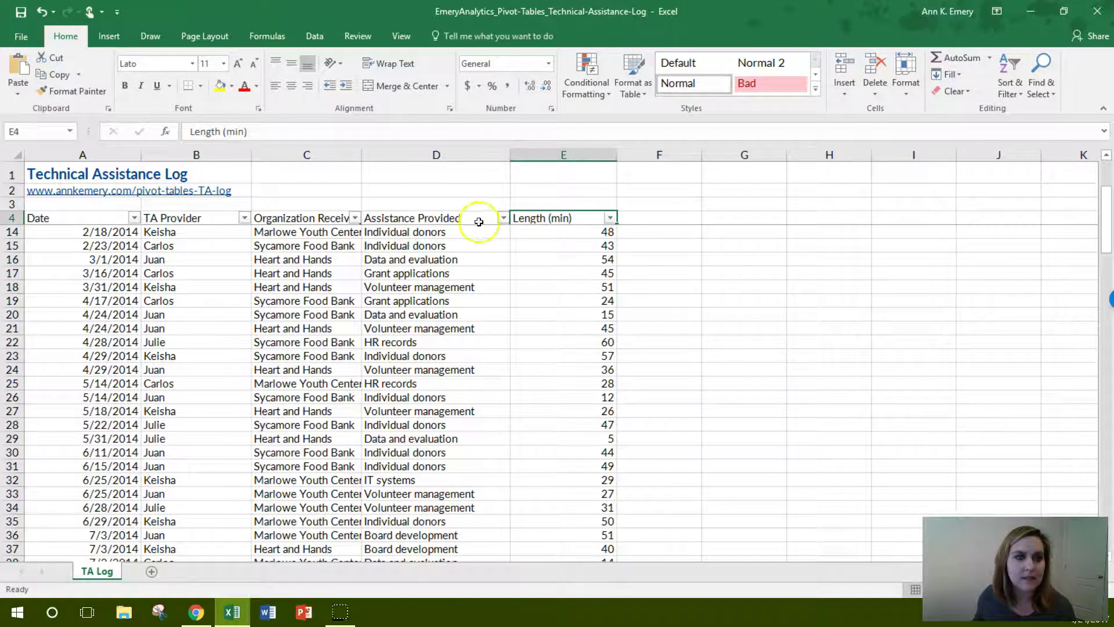
# Step: Sort the log by TA Provider from A to Z and look through the sorted rows
pyautogui.click(244, 218)
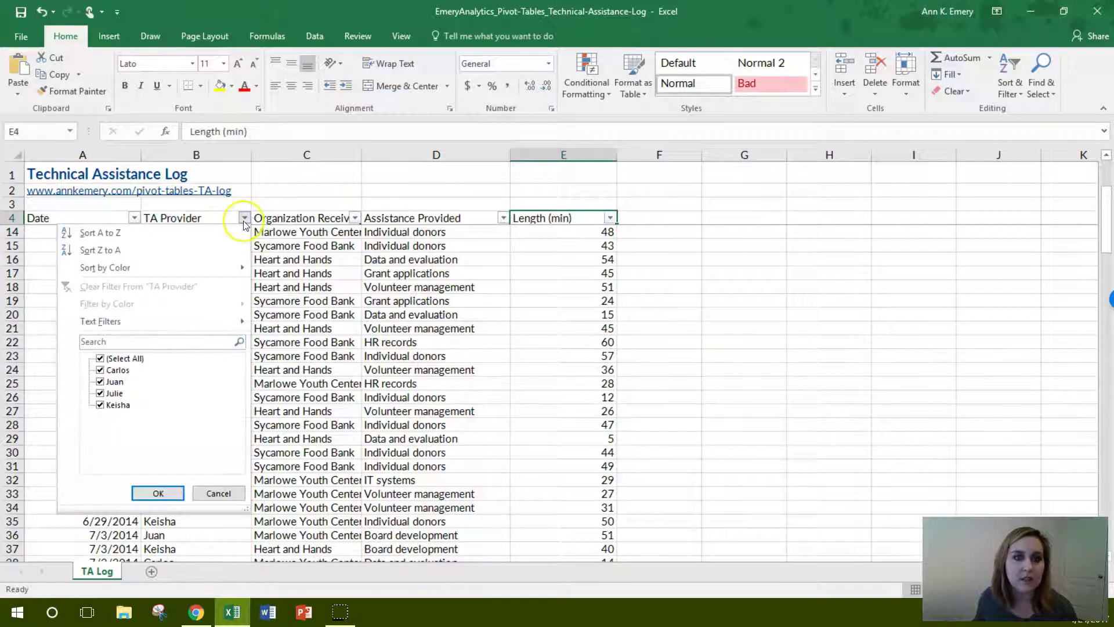
pyautogui.click(214, 232)
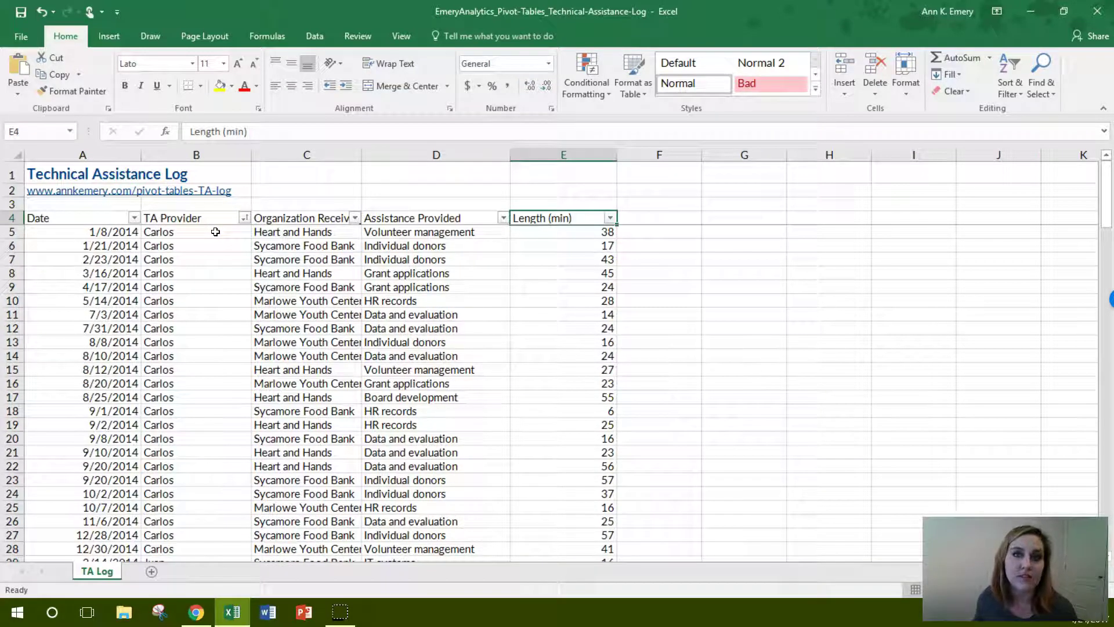
pyautogui.scroll(-7, 215, 232)
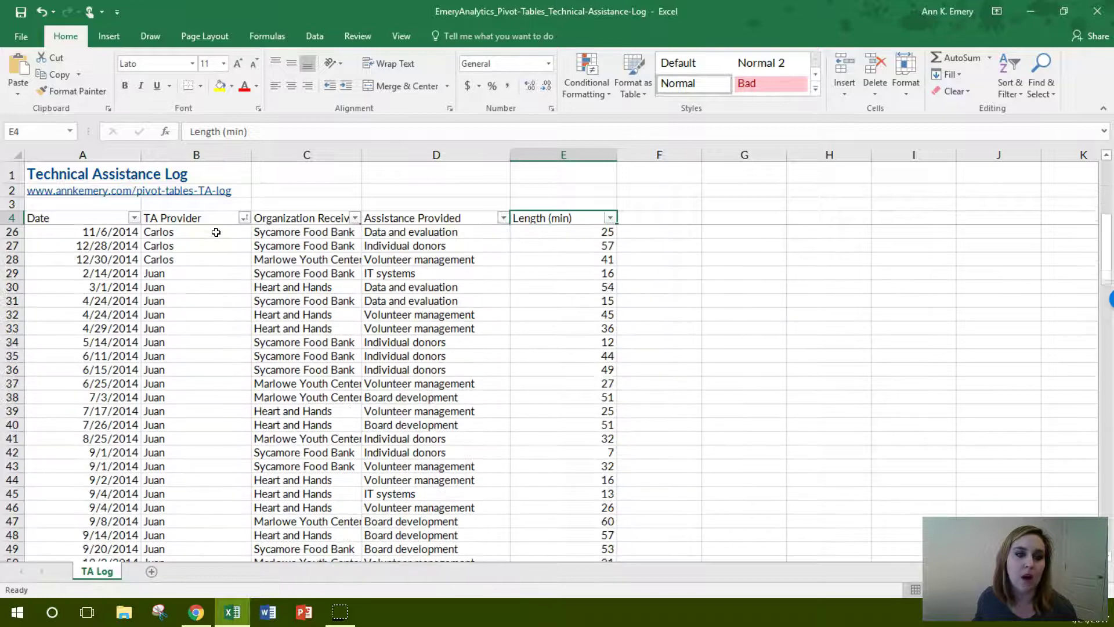
pyautogui.scroll(-5, 216, 232)
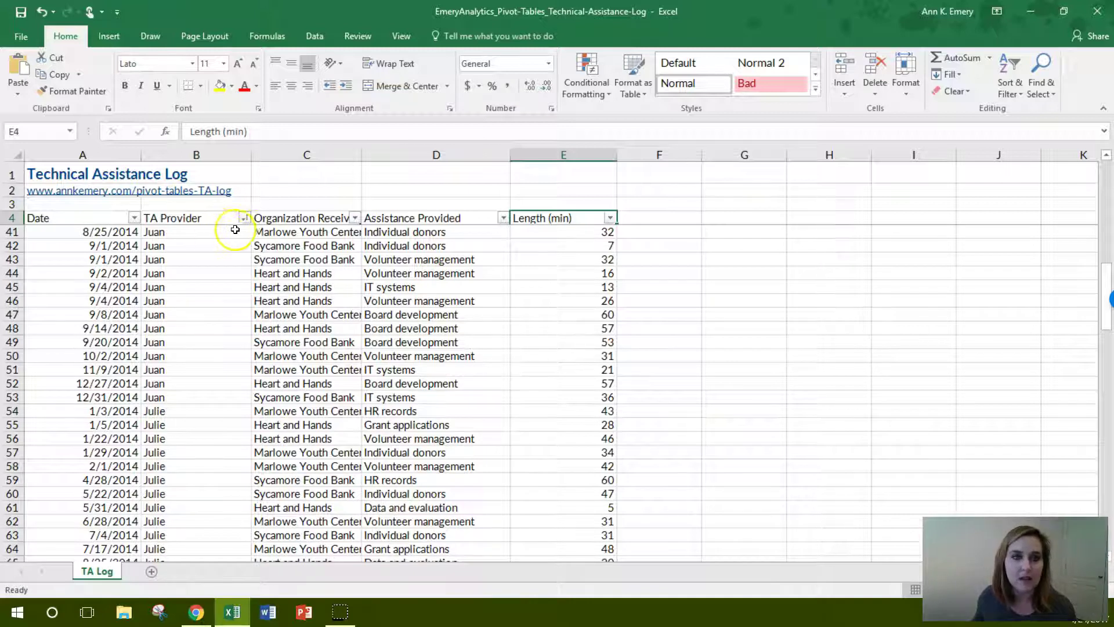
# Step: Select the whole worksheet and auto-fit all column widths to their contents
pyautogui.click(308, 155)
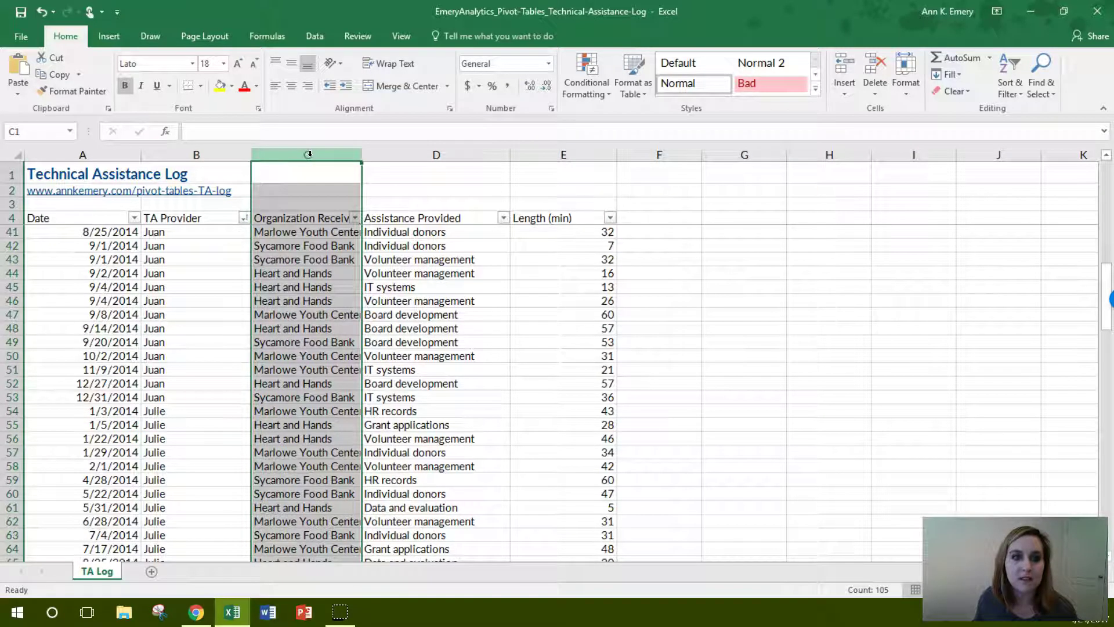
pyautogui.click(329, 147)
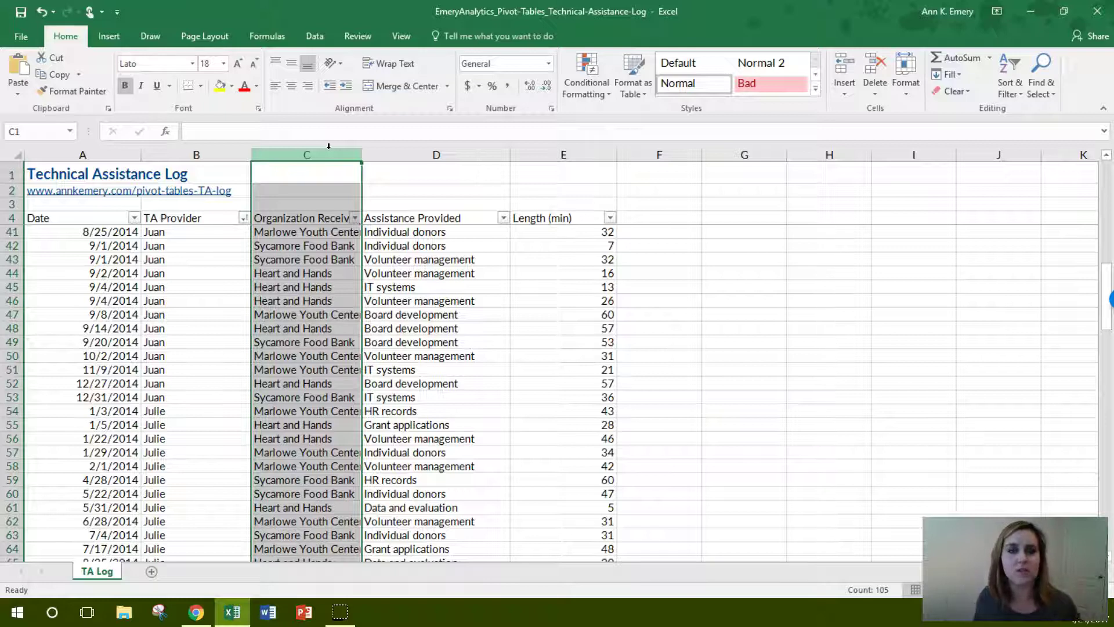
pyautogui.keyDown('ctrl'); pyautogui.click(29, 156); pyautogui.keyUp('ctrl')
pyautogui.click(16, 154)
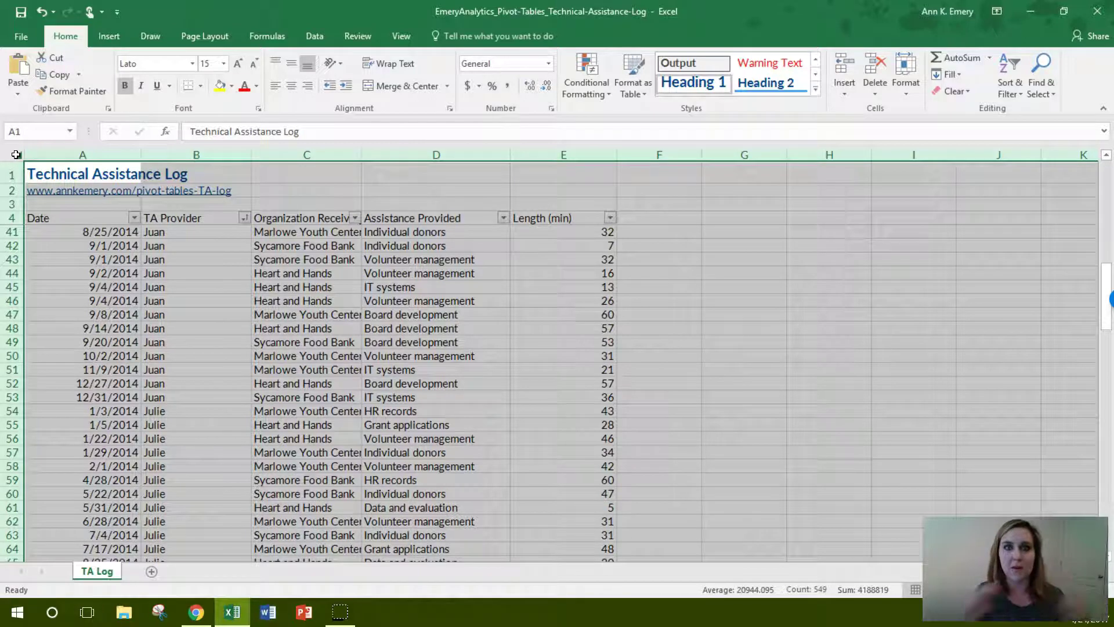
pyautogui.click(17, 152)
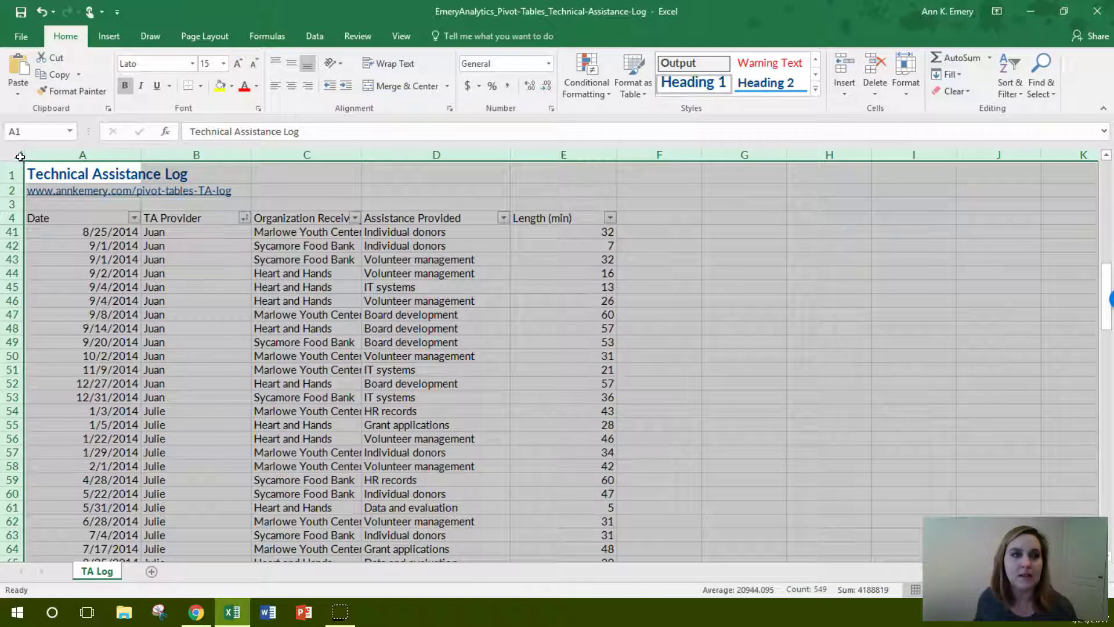
pyautogui.moveTo(139, 154)
pyautogui.mouseDown()
pyautogui.moveTo(148, 154)
pyautogui.moveTo(123, 154)
pyautogui.moveTo(139, 155)
pyautogui.mouseUp()
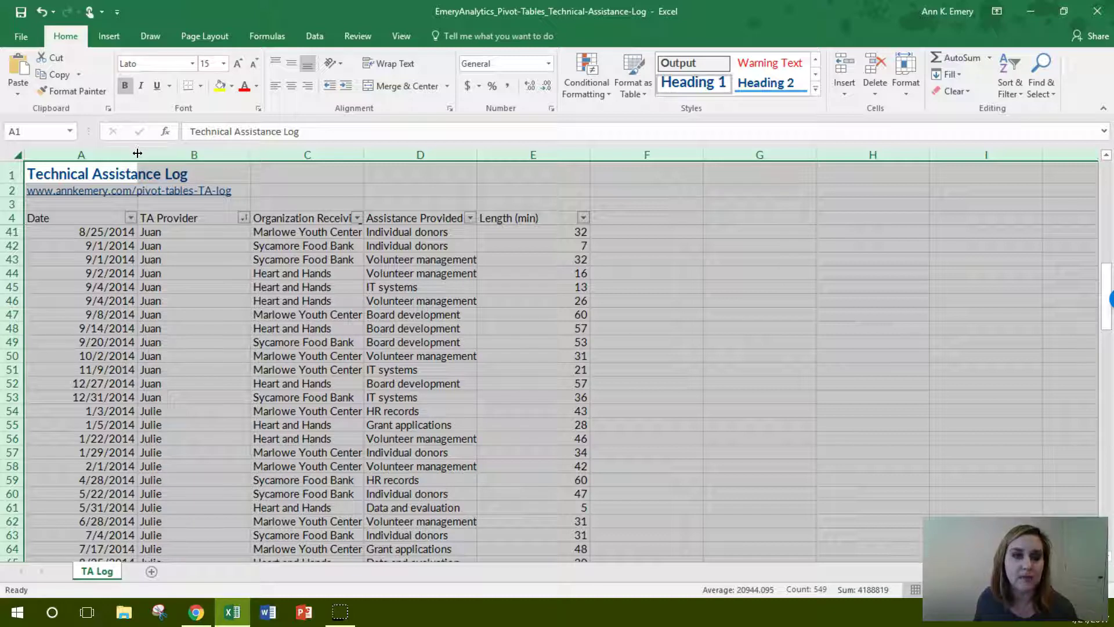
pyautogui.doubleClick(138, 153)
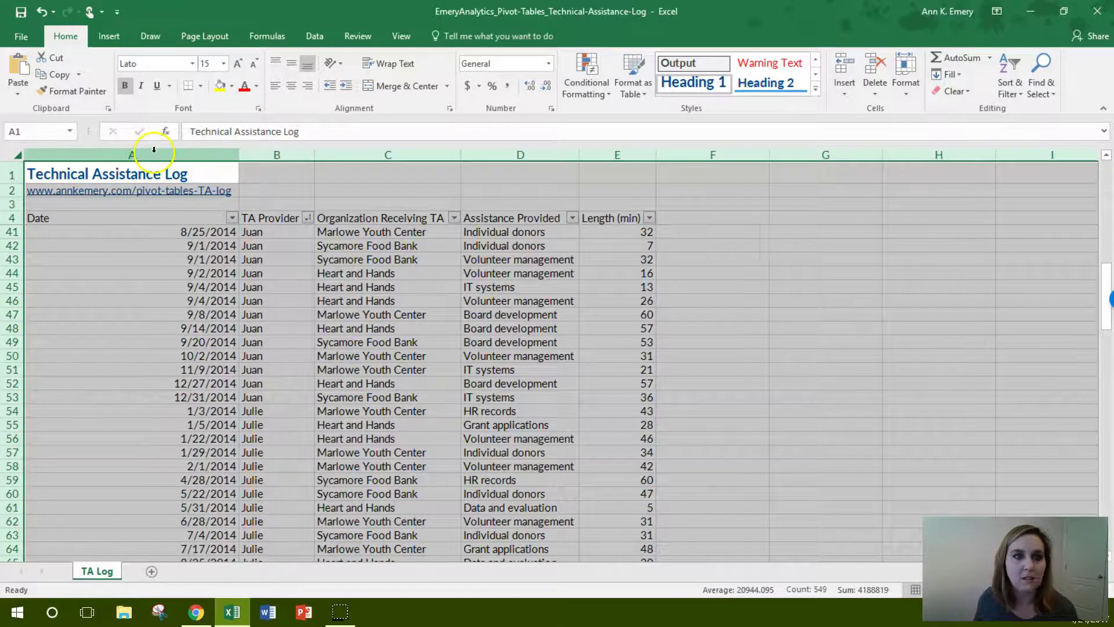
# Step: Narrow the Date column to suit its dates and make the Organization Receiving TA column narrower than its contents
pyautogui.click(154, 150)
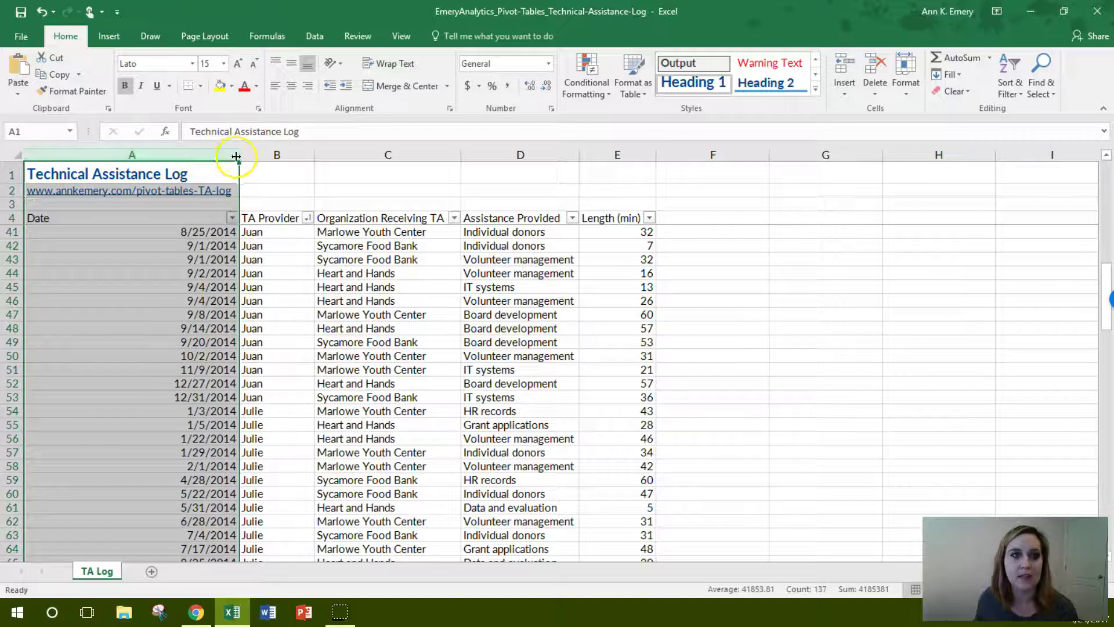
pyautogui.moveTo(238, 155); pyautogui.dragTo(129, 154)
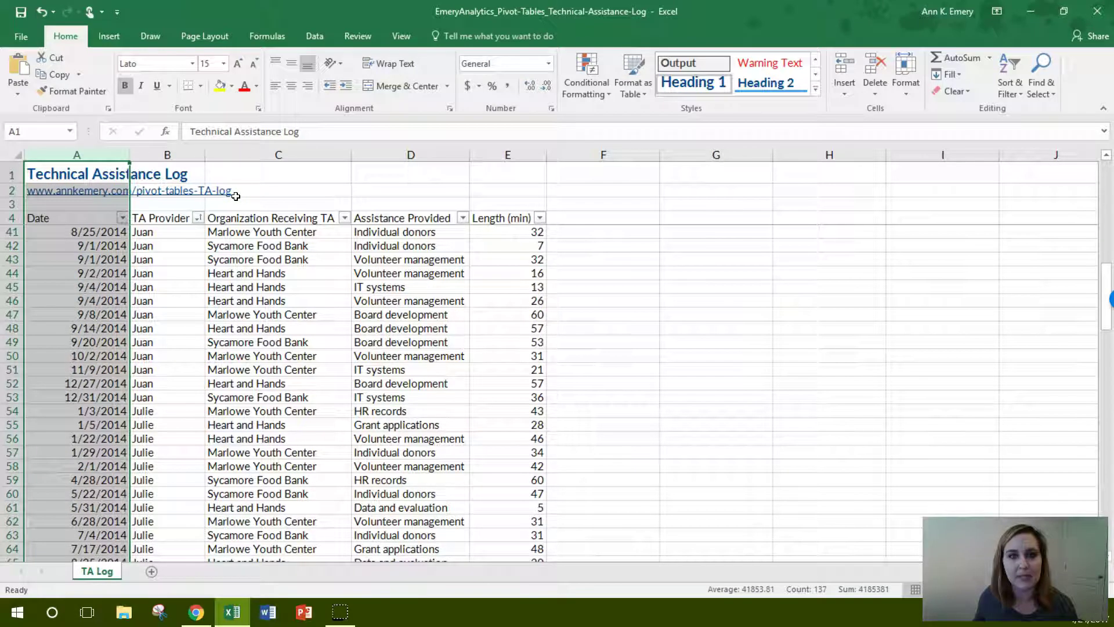
pyautogui.click(336, 152)
pyautogui.moveTo(351, 154); pyautogui.dragTo(296, 157)
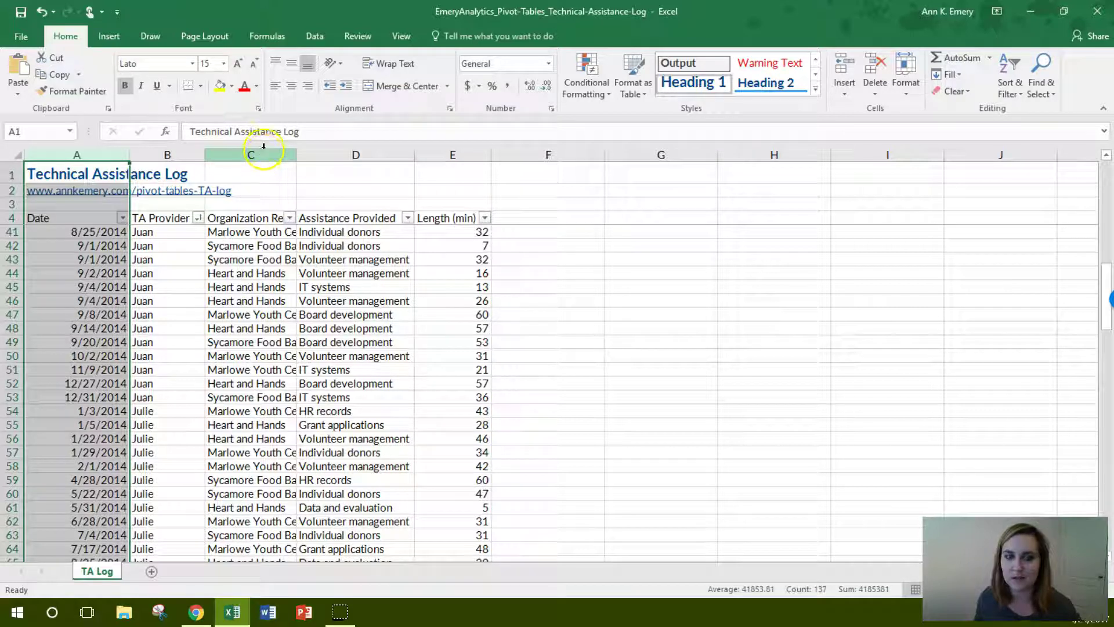
# Step: Try wrapping the text of the entire Organization Receiving TA column, and turn the wrapping back off
pyautogui.click(269, 152)
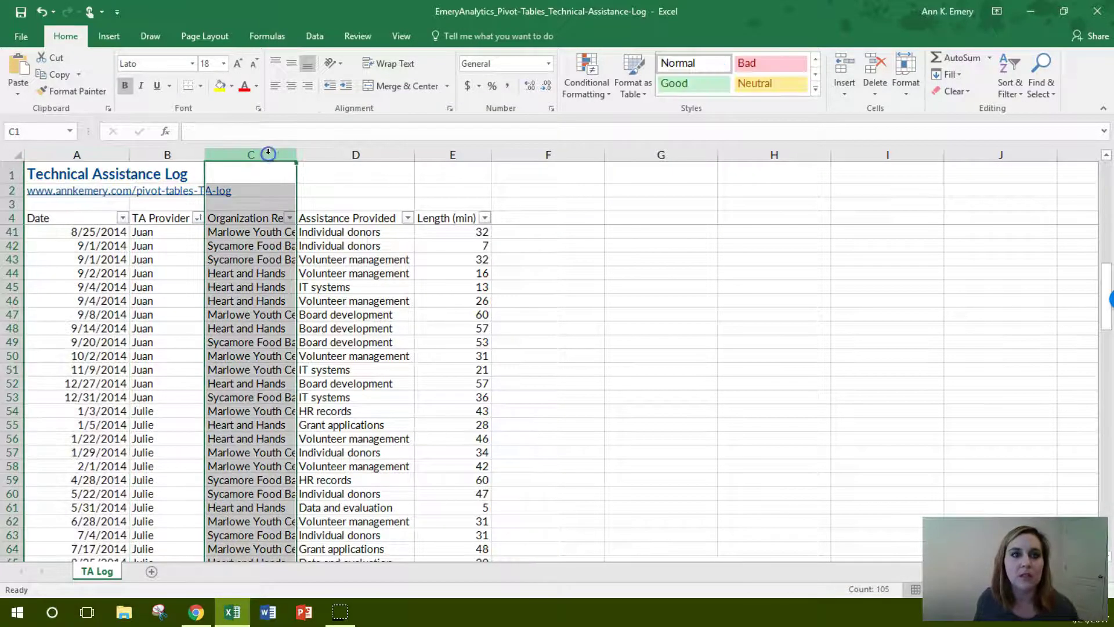
pyautogui.click(396, 65)
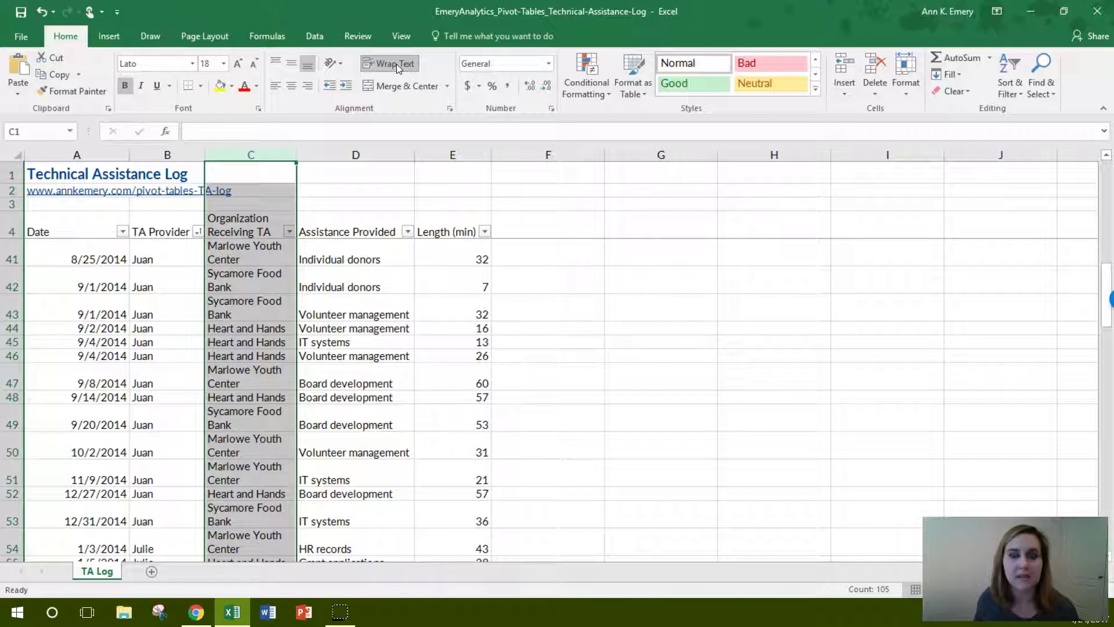
pyautogui.click(395, 64)
# Step: Wrap the text in only the Organization Receiving TA and Assistance Provided header cells, C4:D4
pyautogui.moveTo(273, 218); pyautogui.dragTo(314, 218)
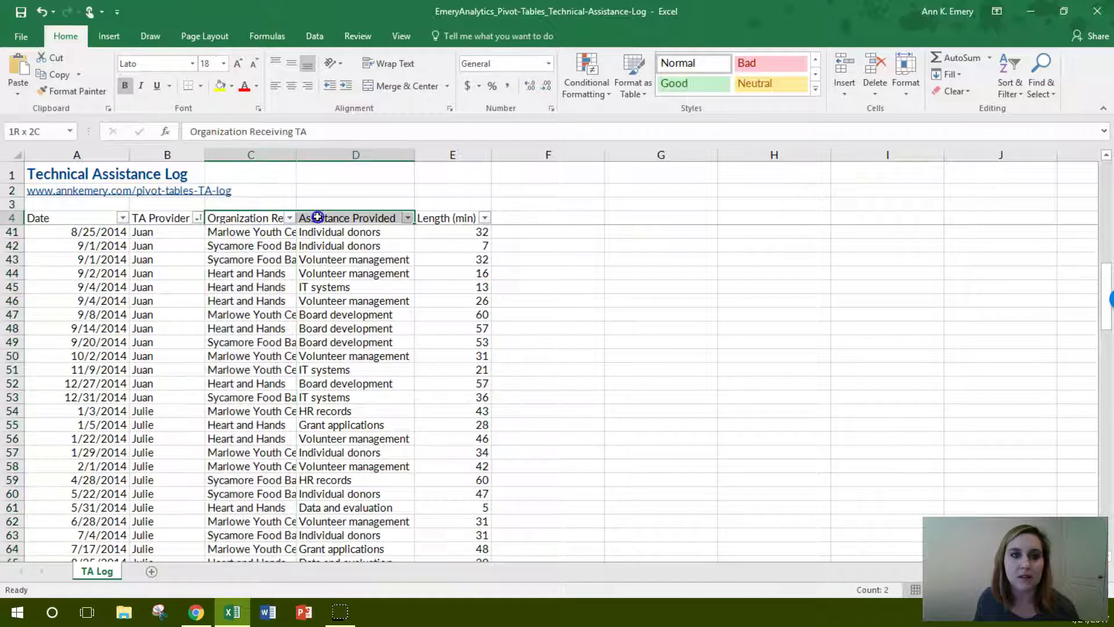
pyautogui.click(397, 65)
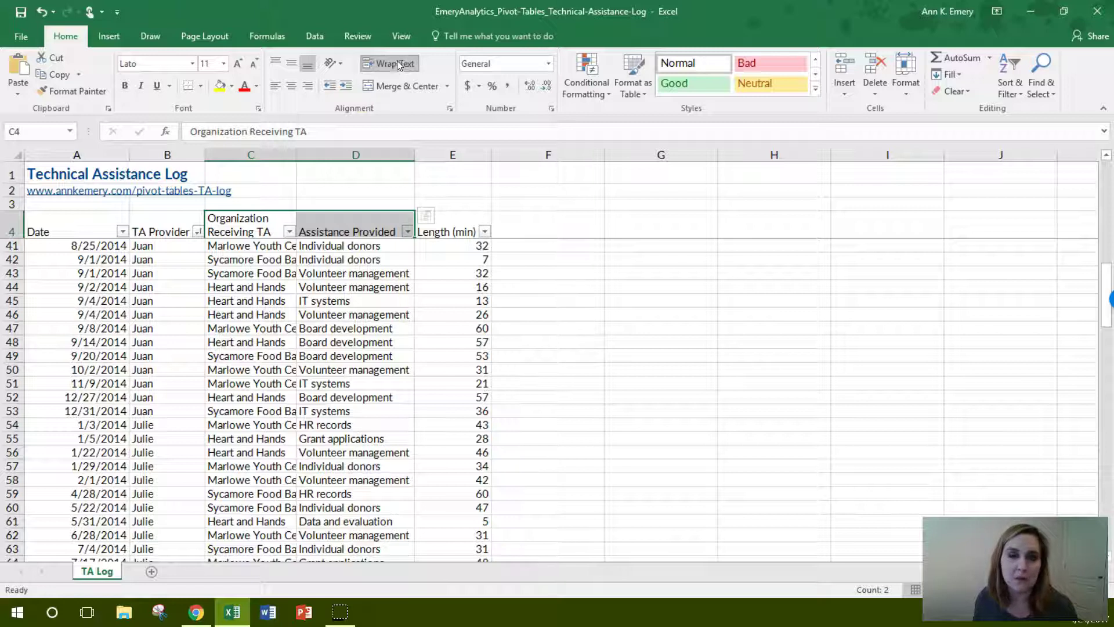
pyautogui.click(275, 273)
pyautogui.click(276, 286)
pyautogui.click(278, 301)
pyautogui.click(284, 314)
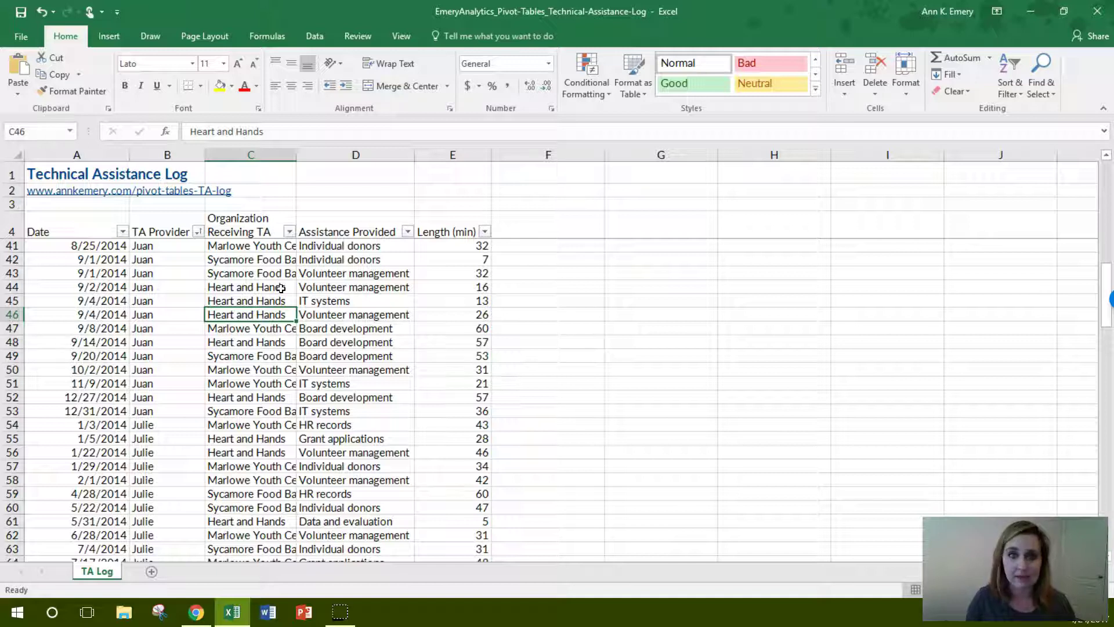
# Step: Clear the Date header in cell A4, and undo the clearing
pyautogui.click(95, 221)
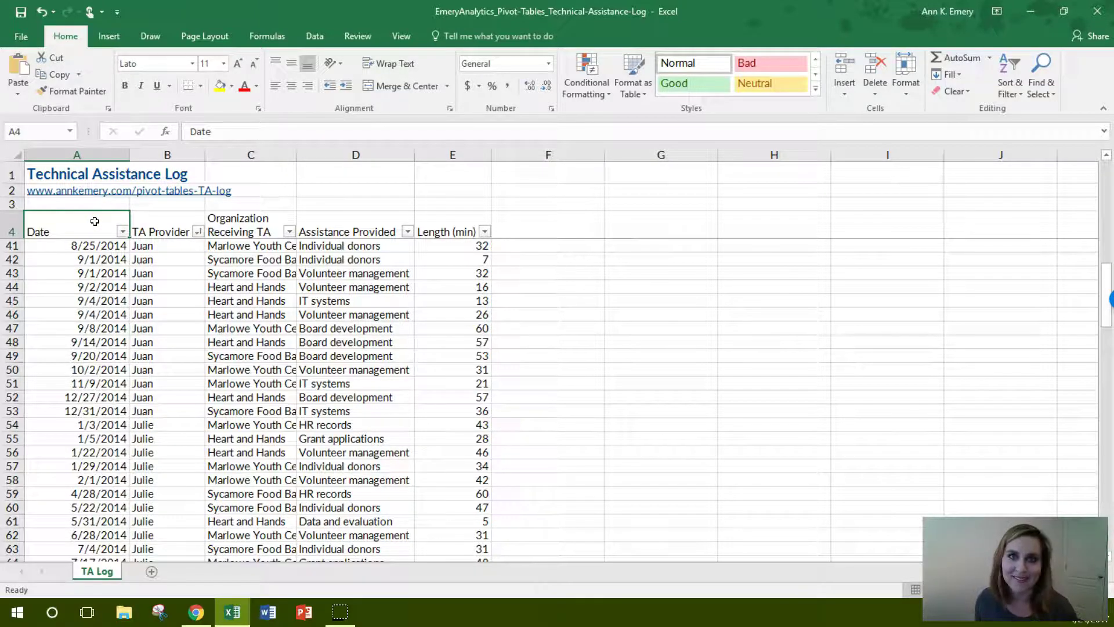
pyautogui.press('BackSpace')
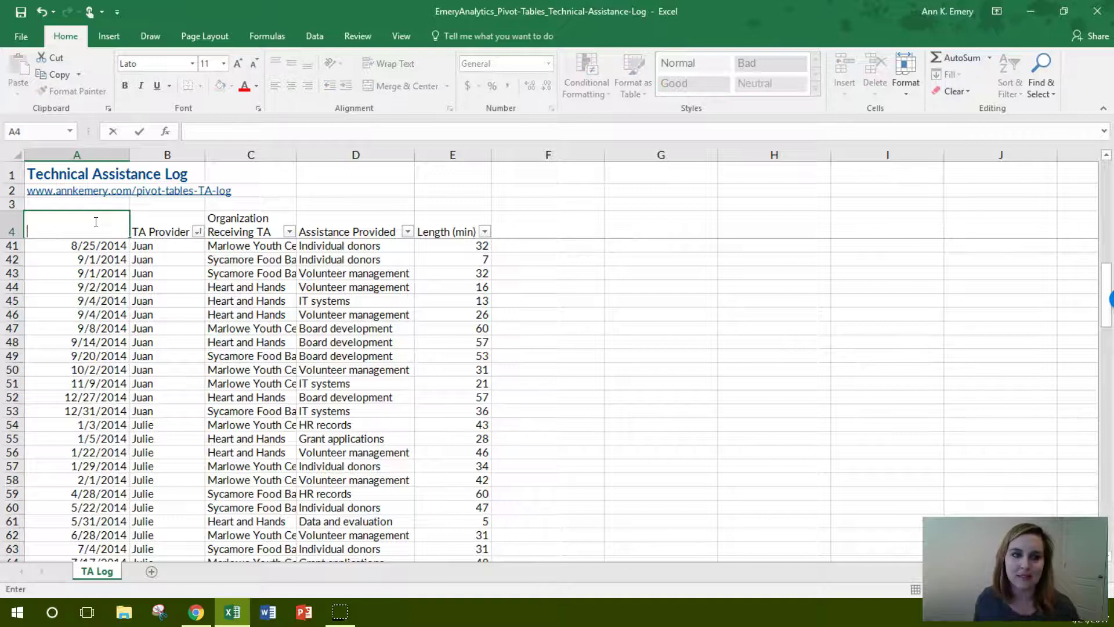
pyautogui.click(42, 11)
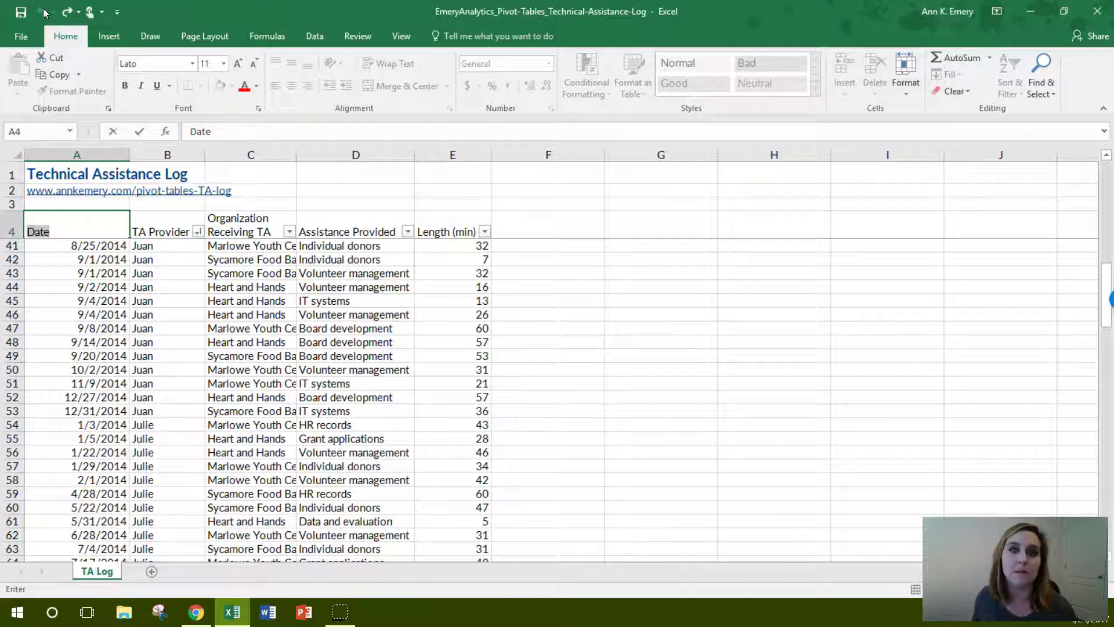
# Step: Insert a blank column before Length (min) and a blank row at row 51, and undo both insertions
pyautogui.click(434, 150)
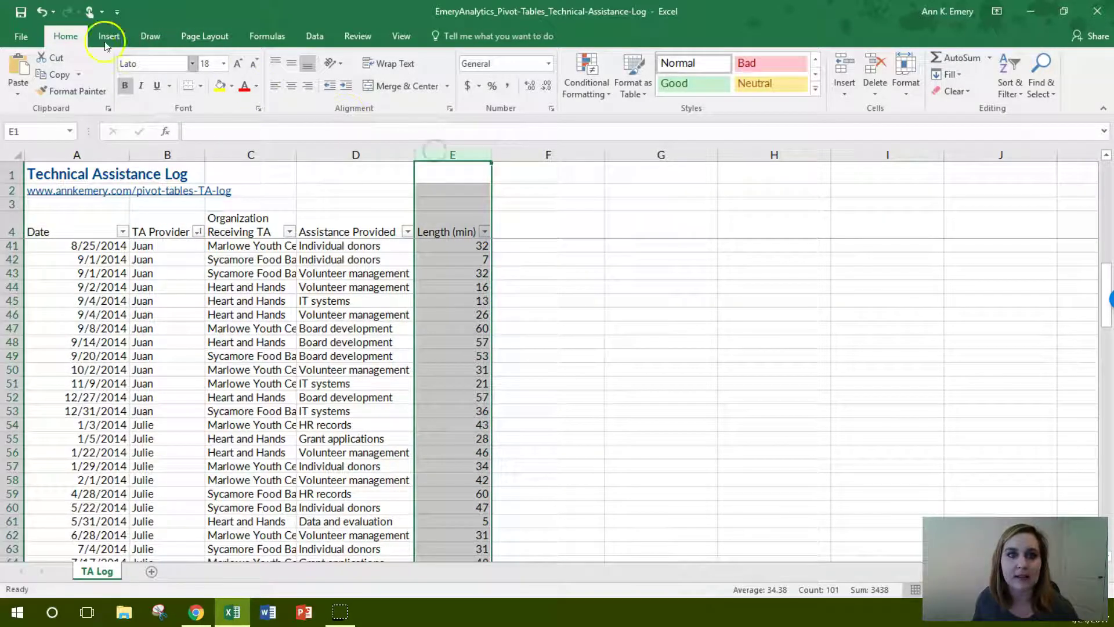
pyautogui.click(843, 69)
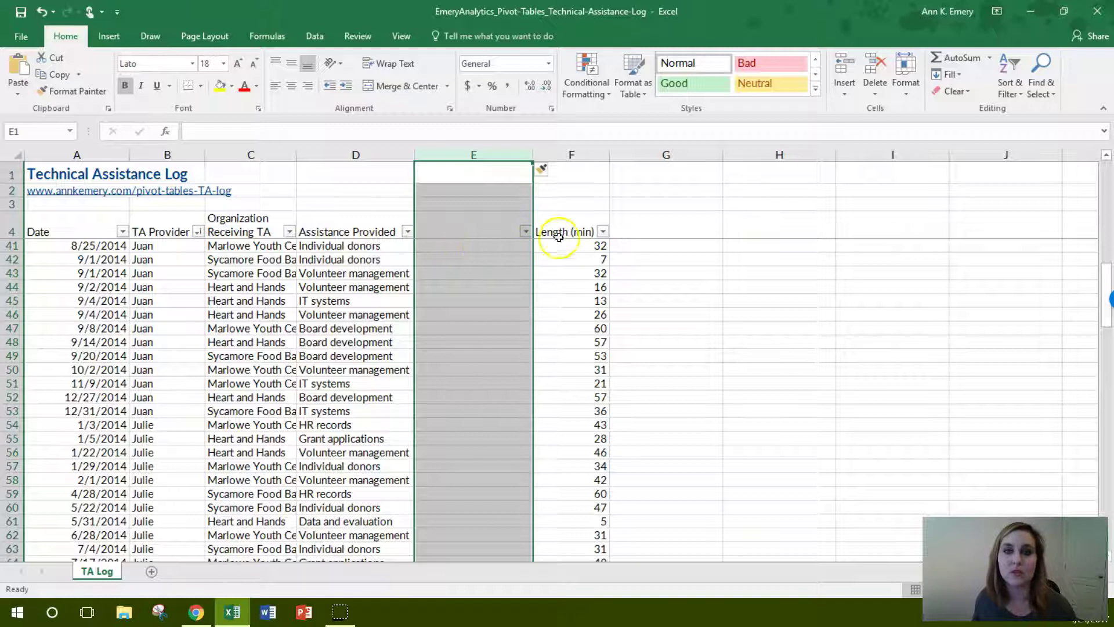
pyautogui.click(16, 384)
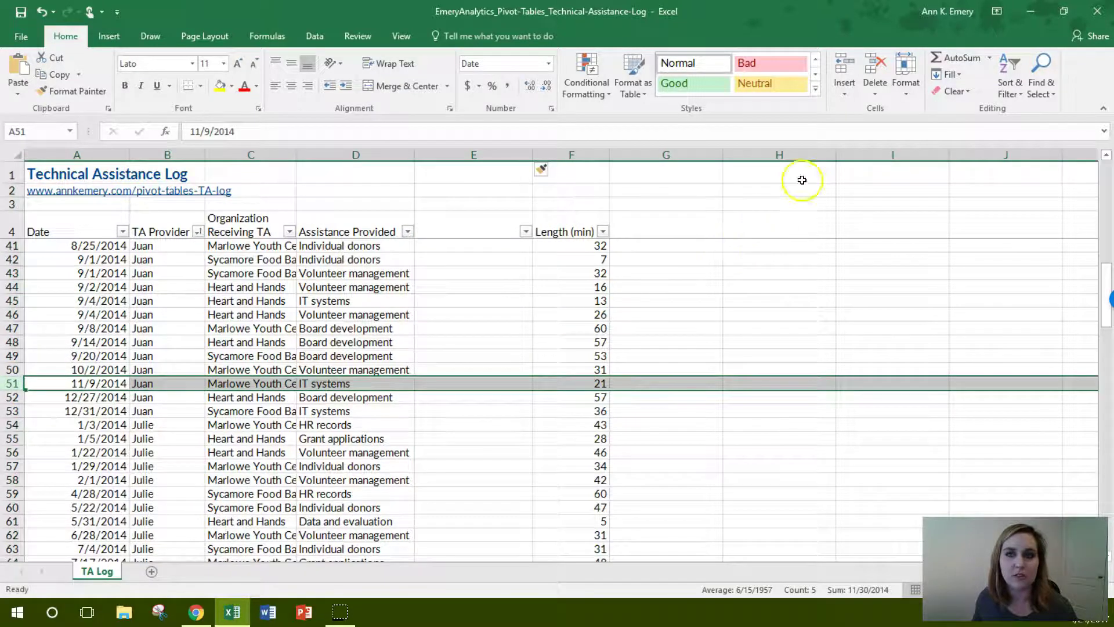
pyautogui.click(855, 68)
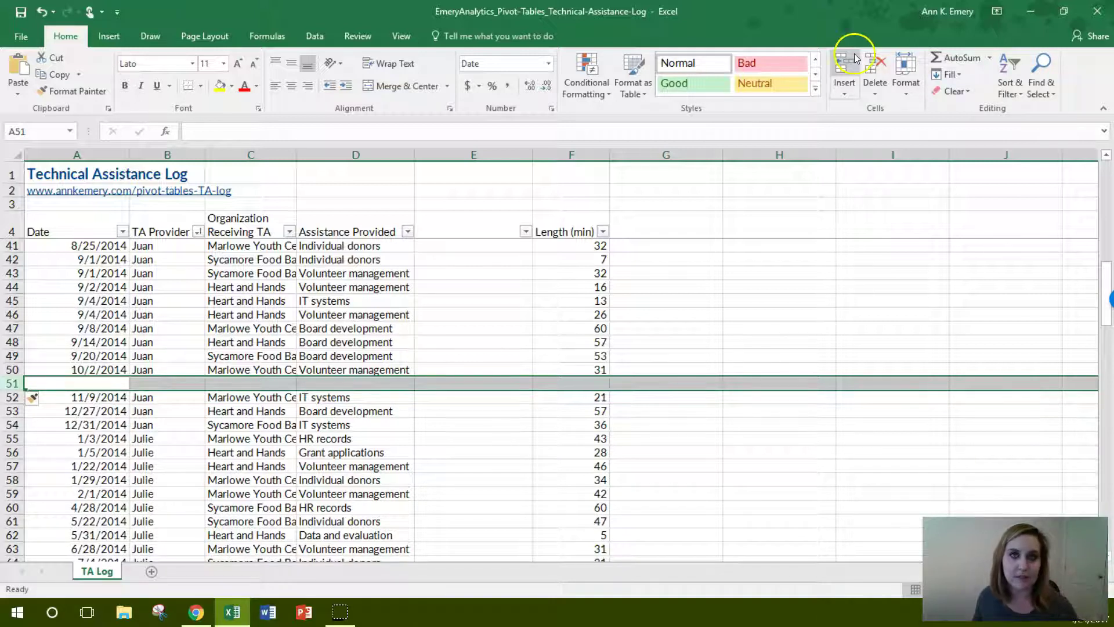
pyautogui.click(843, 66)
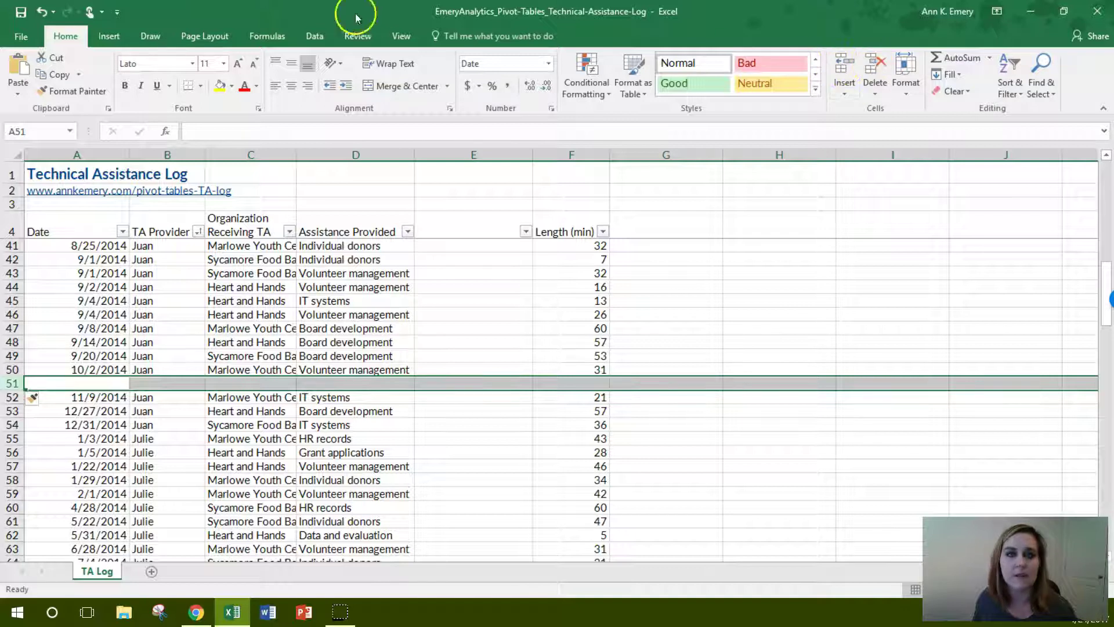
pyautogui.click(41, 13)
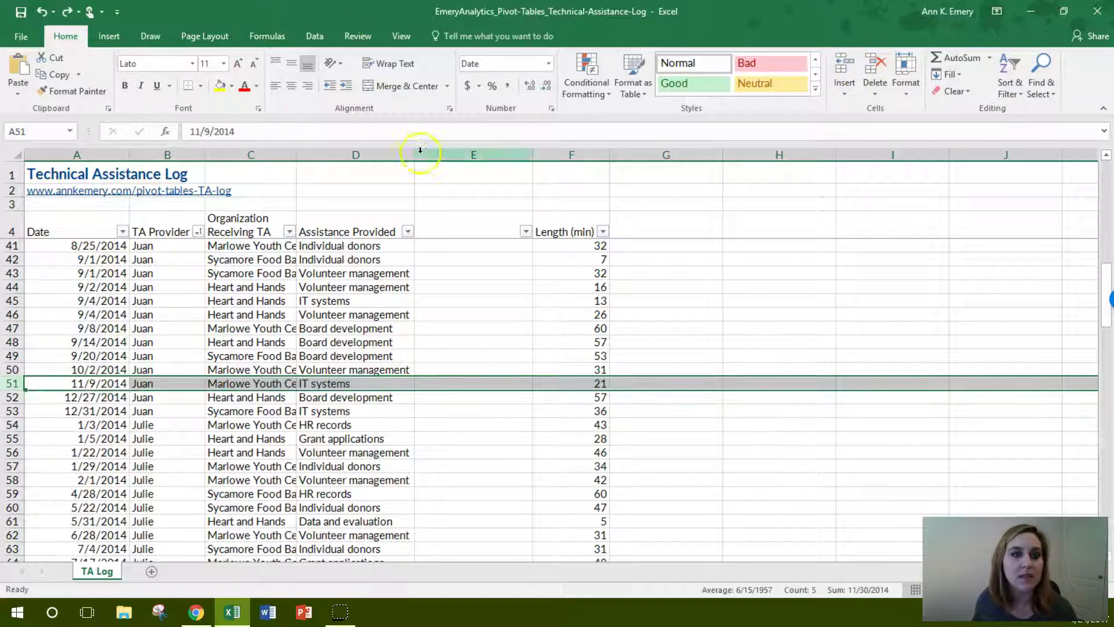
pyautogui.click(458, 154)
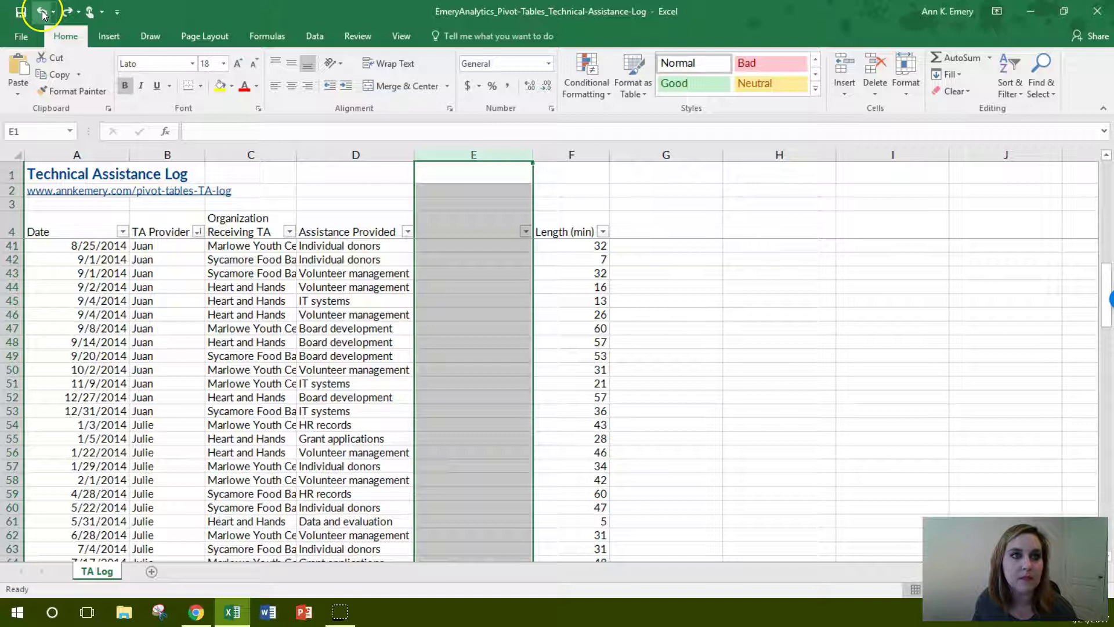
pyautogui.click(42, 12)
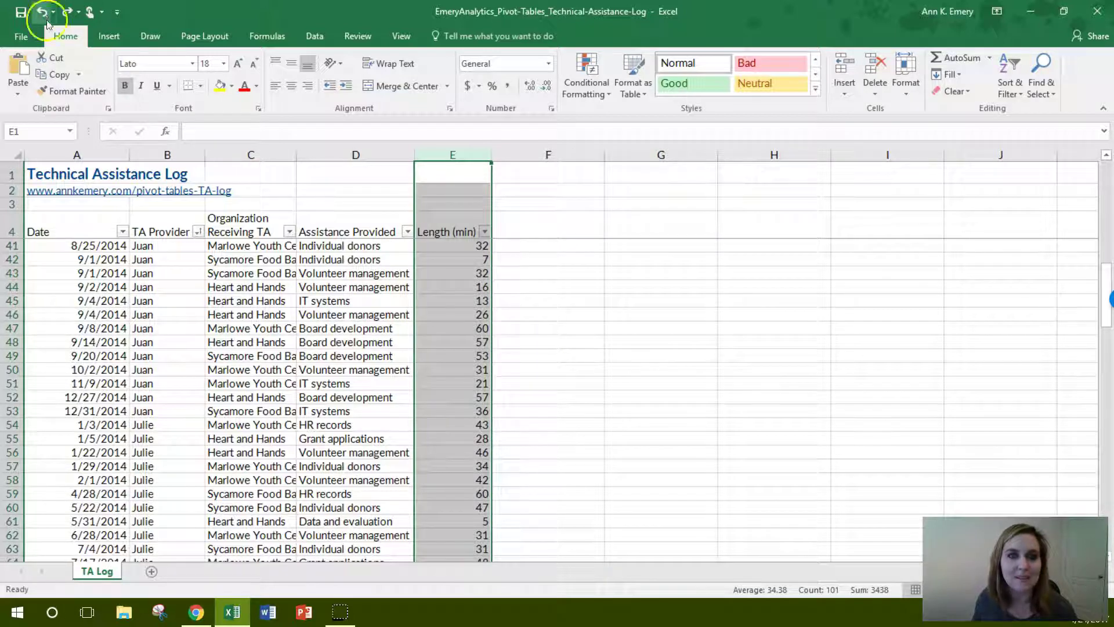
# Step: Clear the Organization Receiving TA entries in cells C31:C39
pyautogui.scroll(-1, 301, 314)
pyautogui.scroll(-6, 301, 314)
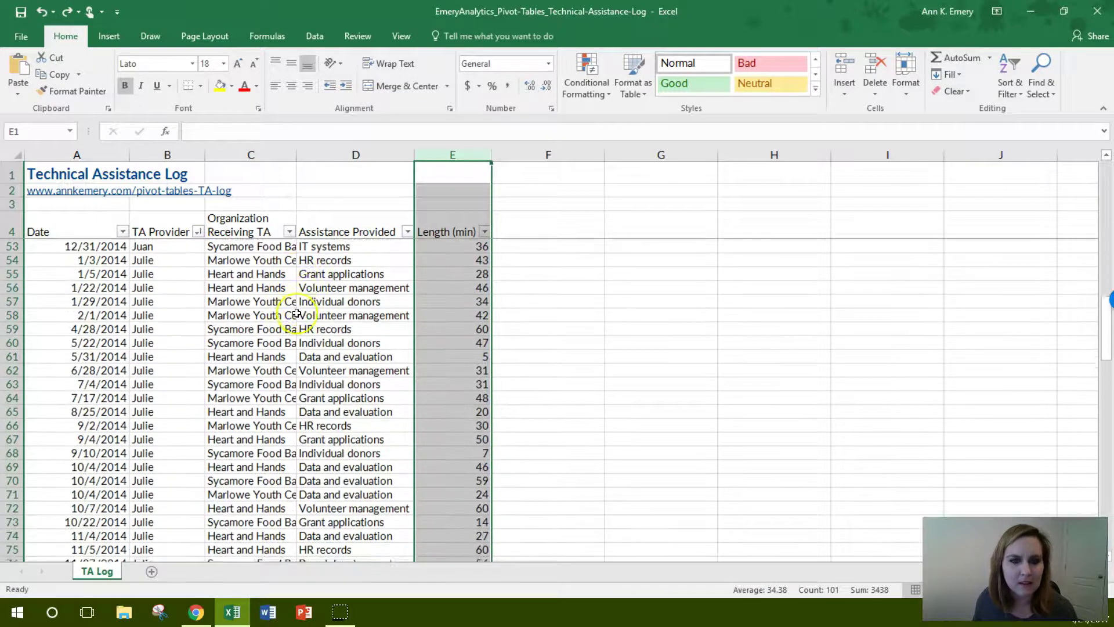
pyautogui.scroll(10, 293, 313)
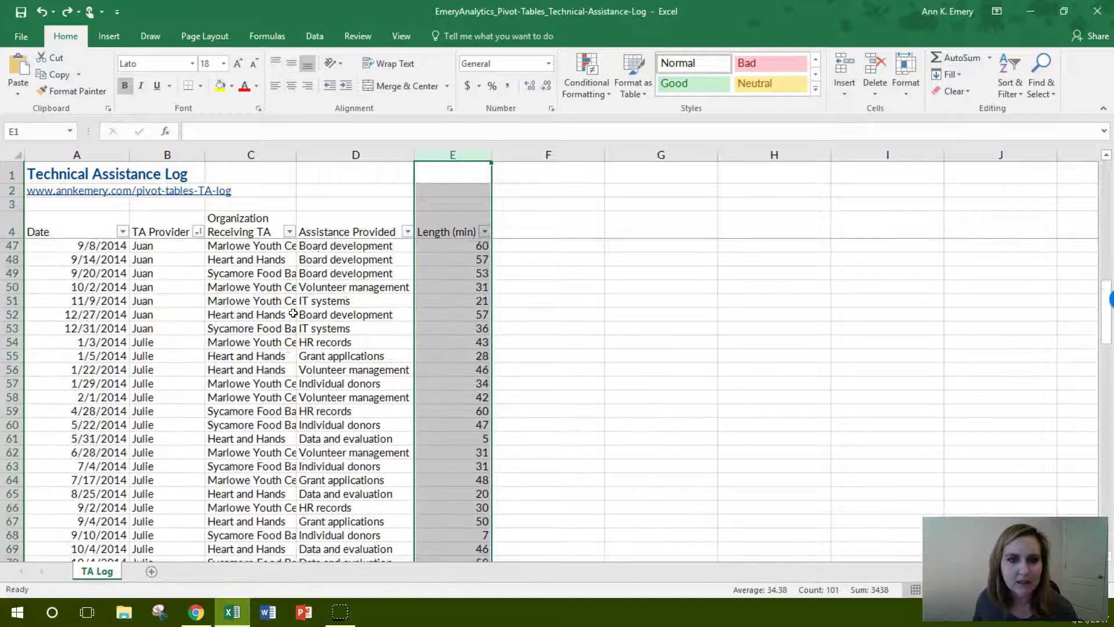
pyautogui.scroll(2, 291, 314)
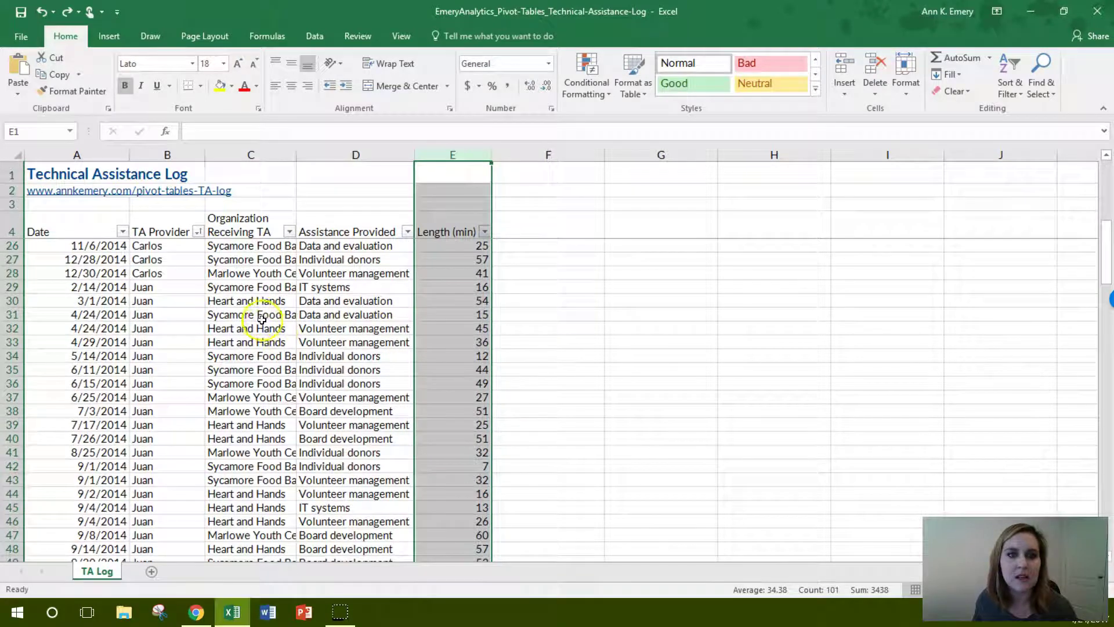
pyautogui.moveTo(250, 314); pyautogui.dragTo(255, 423)
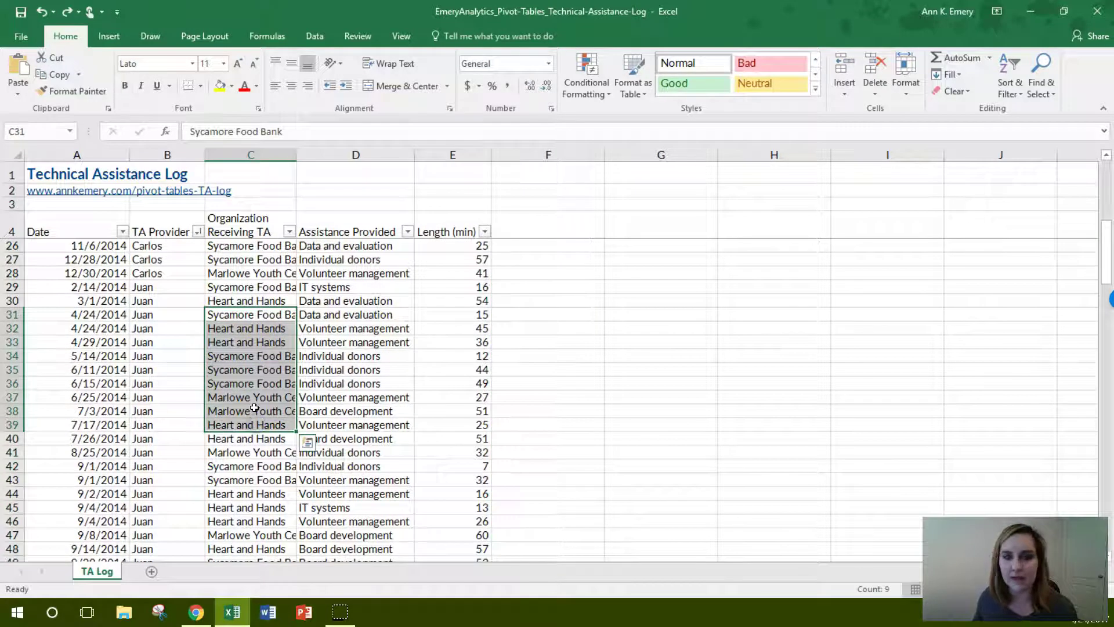
pyautogui.press('Delete')
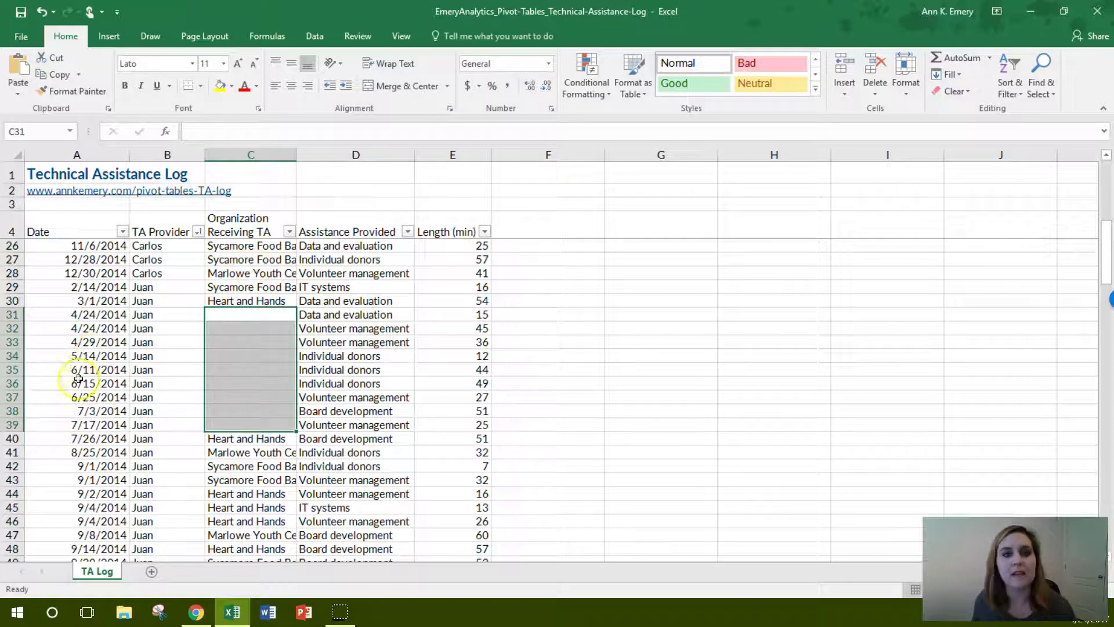
# Step: Clear the Assistance Provided entries in D27:D29, the lengths in E43:E45 and the organizations in C49:C51
pyautogui.moveTo(357, 259); pyautogui.dragTo(357, 286)
pyautogui.press('Delete')
pyautogui.moveTo(458, 481); pyautogui.dragTo(466, 509)
pyautogui.press('Delete')
pyautogui.scroll(-2, 462, 510)
pyautogui.moveTo(232, 480); pyautogui.dragTo(229, 511)
pyautogui.press('Delete')
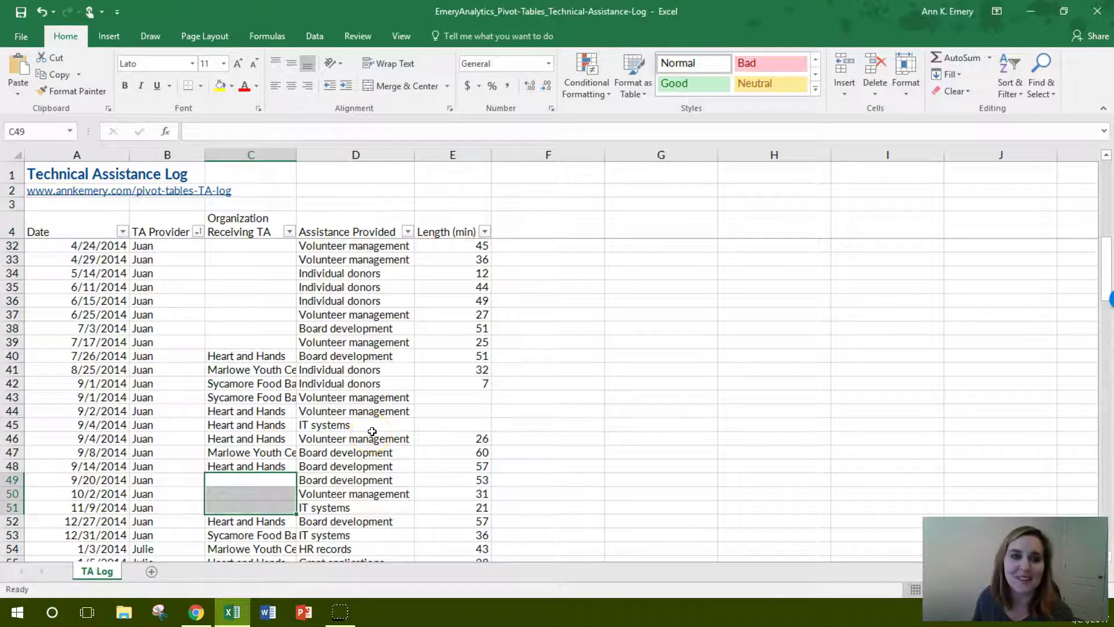
# Step: Undo all the cell clearings in the Organization Receiving TA, Assistance Provided and Length (min) columns
pyautogui.click(38, 11)
pyautogui.click(38, 12)
pyautogui.click(39, 11)
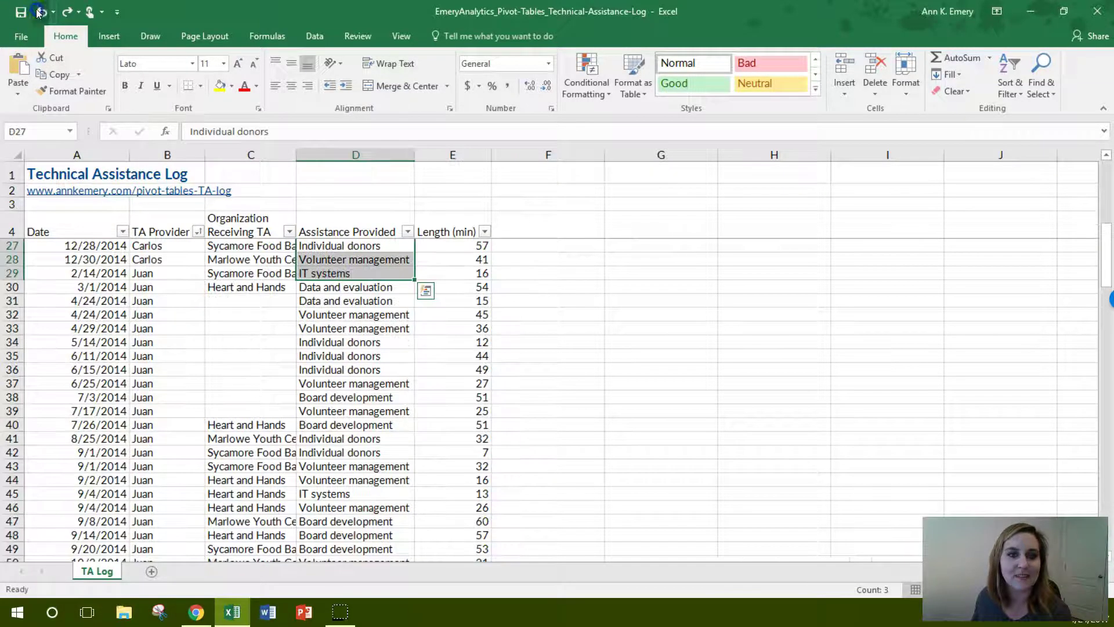
pyautogui.click(39, 11)
pyautogui.click(92, 217)
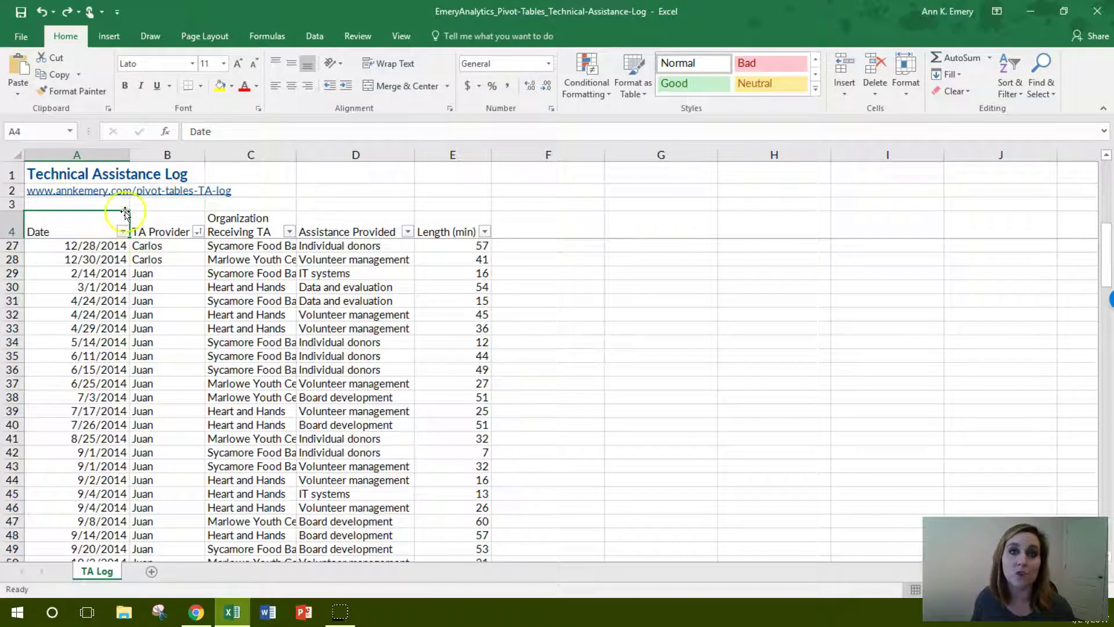
pyautogui.click(68, 173)
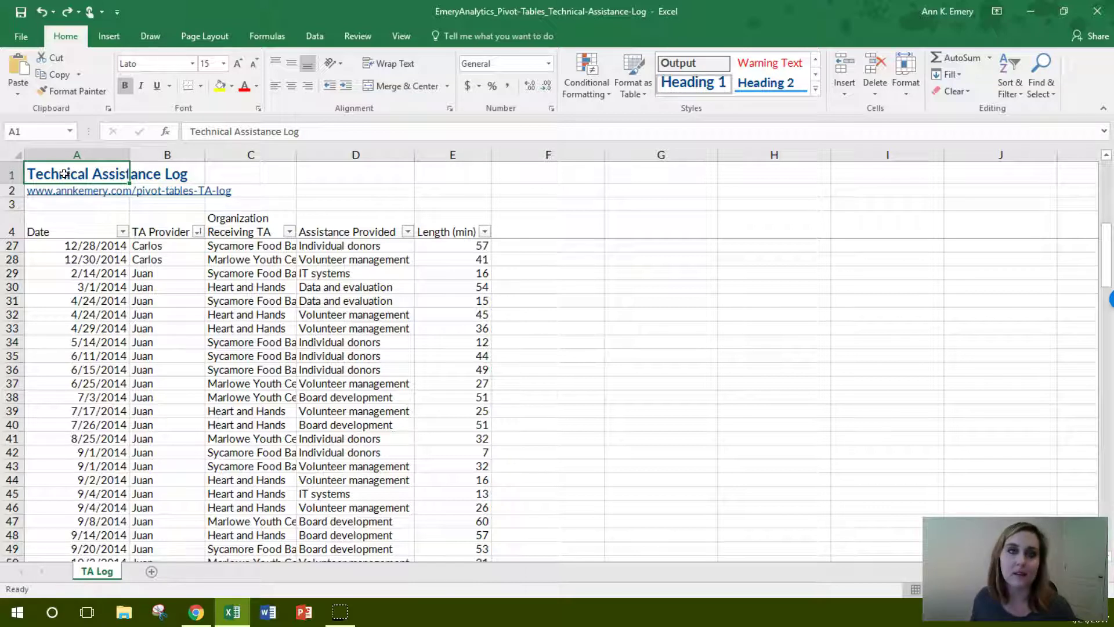
pyautogui.click(59, 167)
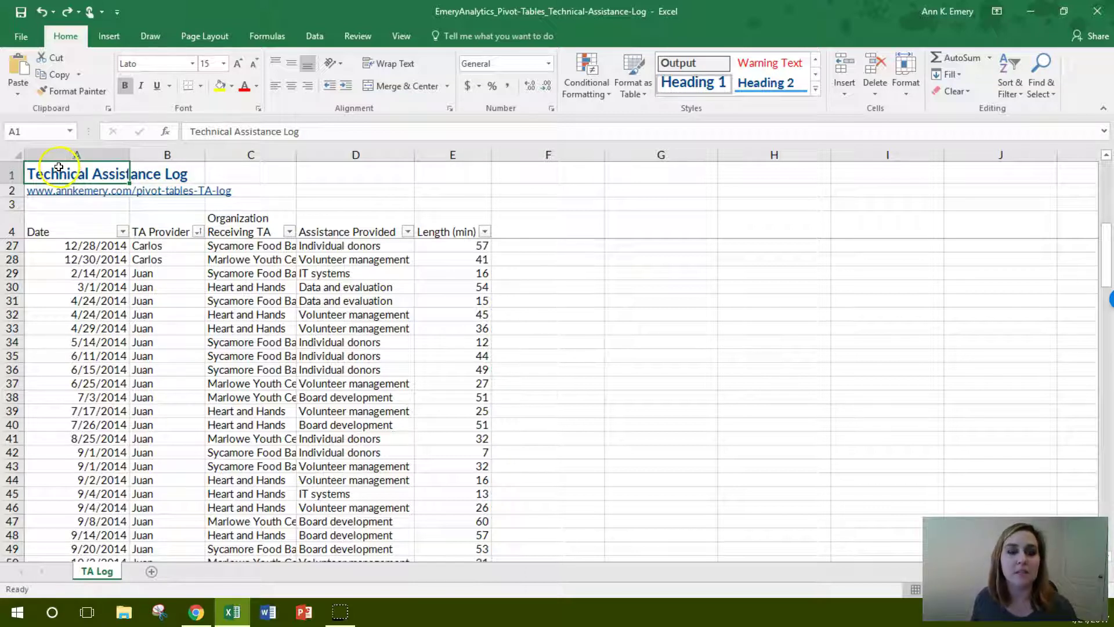
# Step: Create a PivotTable from the TA Log data in A4:E104 and place it on a new worksheet
pyautogui.click(61, 231)
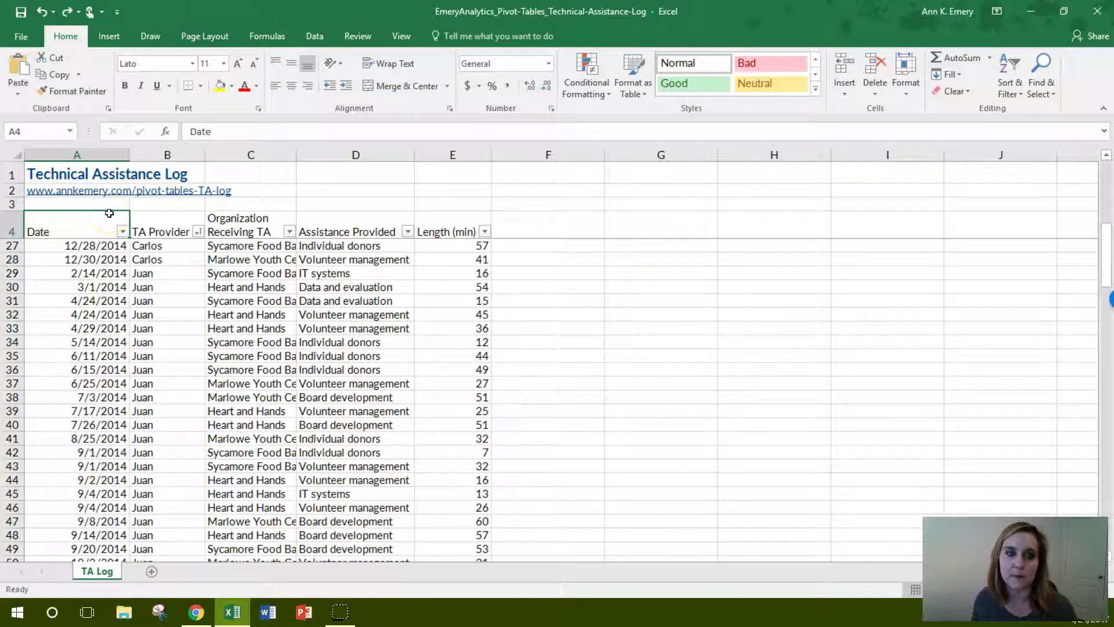
pyautogui.click(105, 37)
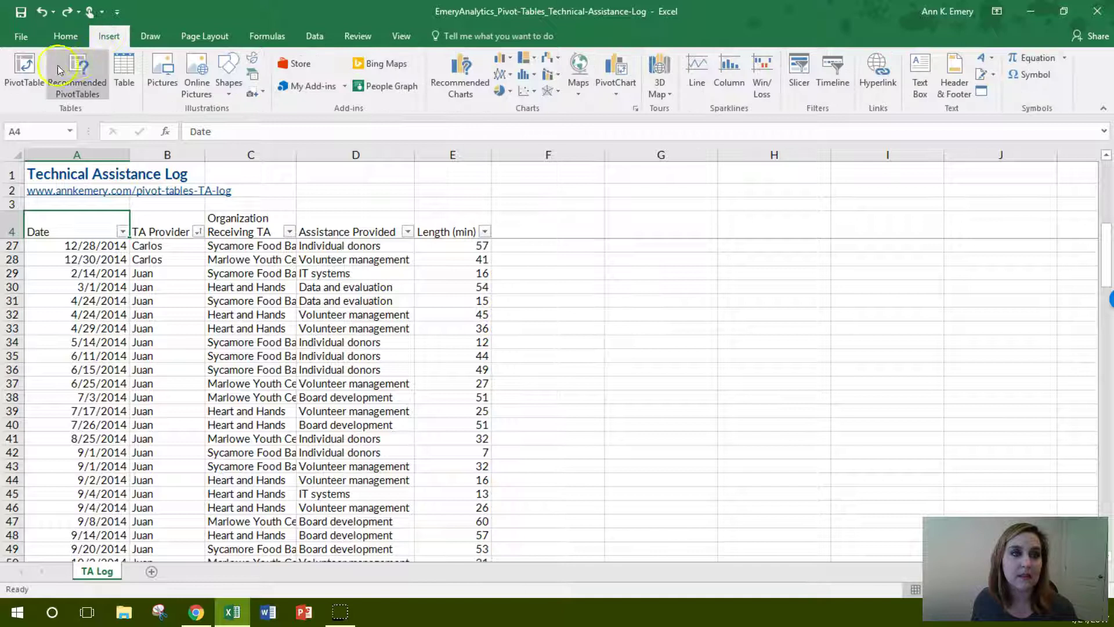
pyautogui.click(26, 72)
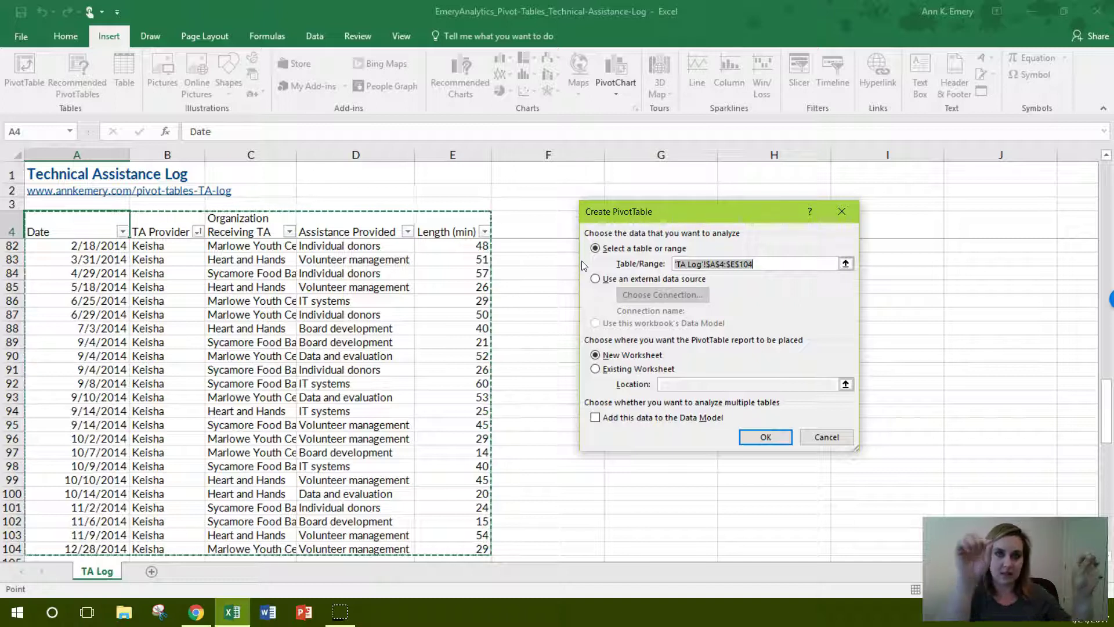
pyautogui.click(598, 352)
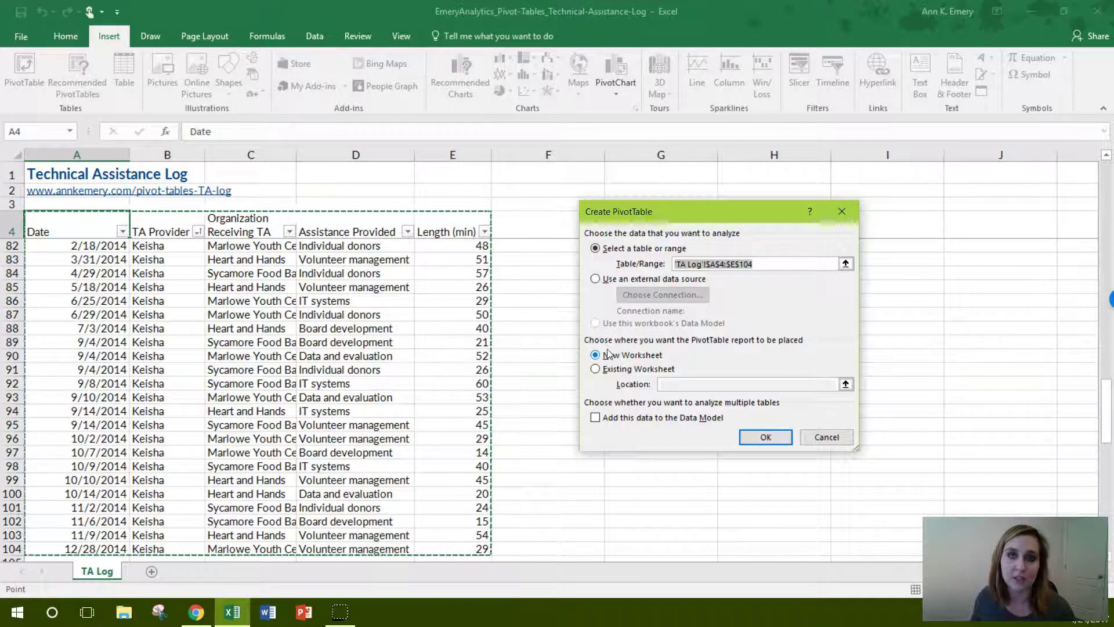
pyautogui.click(606, 344)
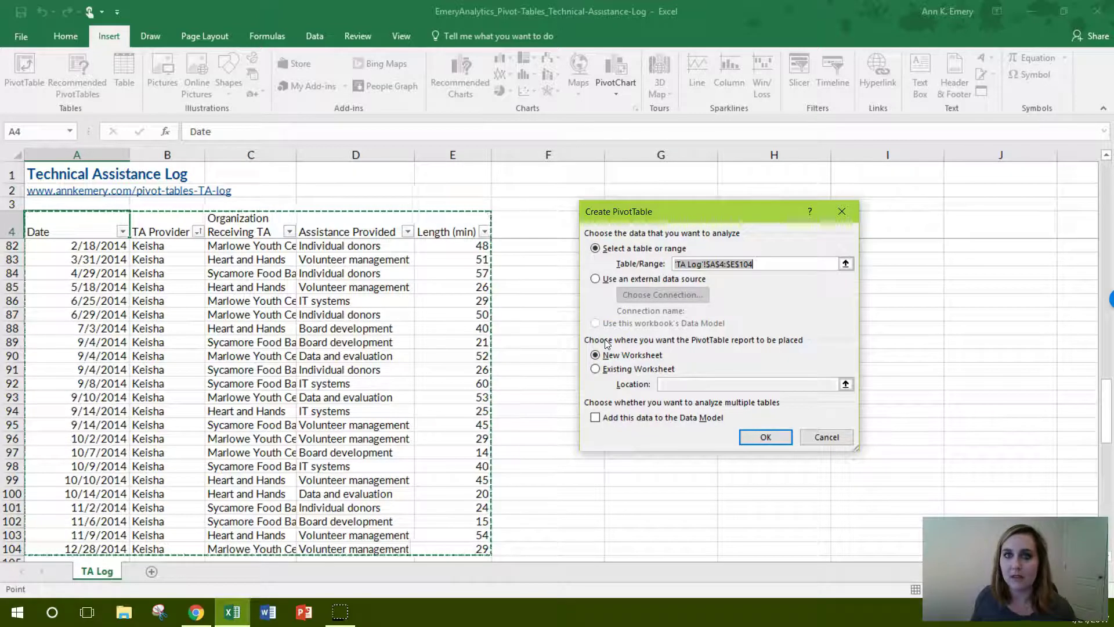
pyautogui.click(602, 368)
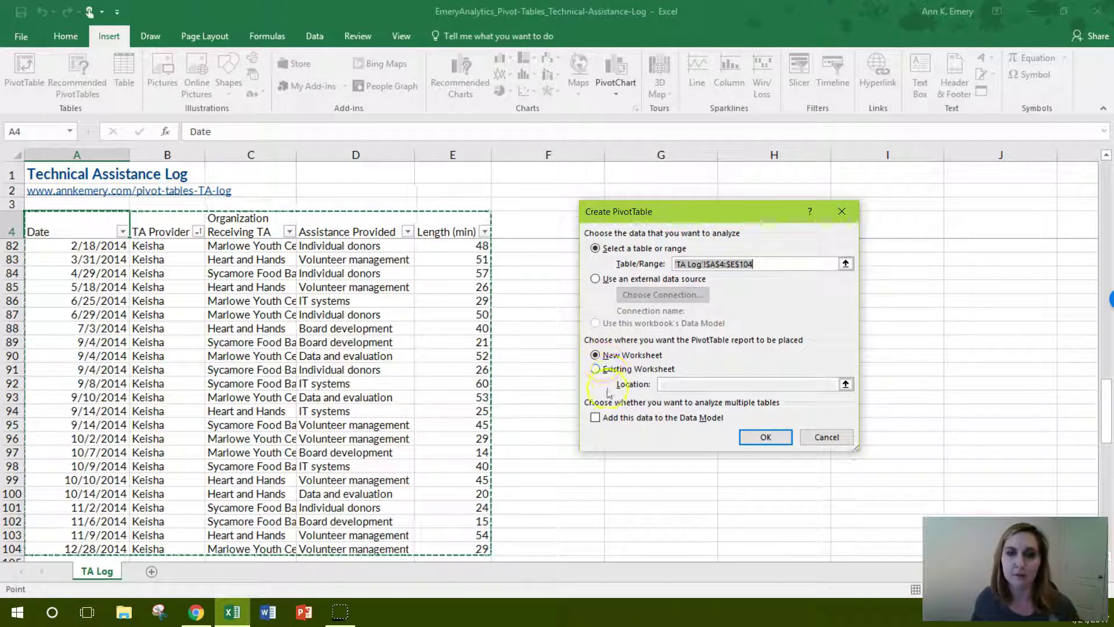
pyautogui.click(614, 358)
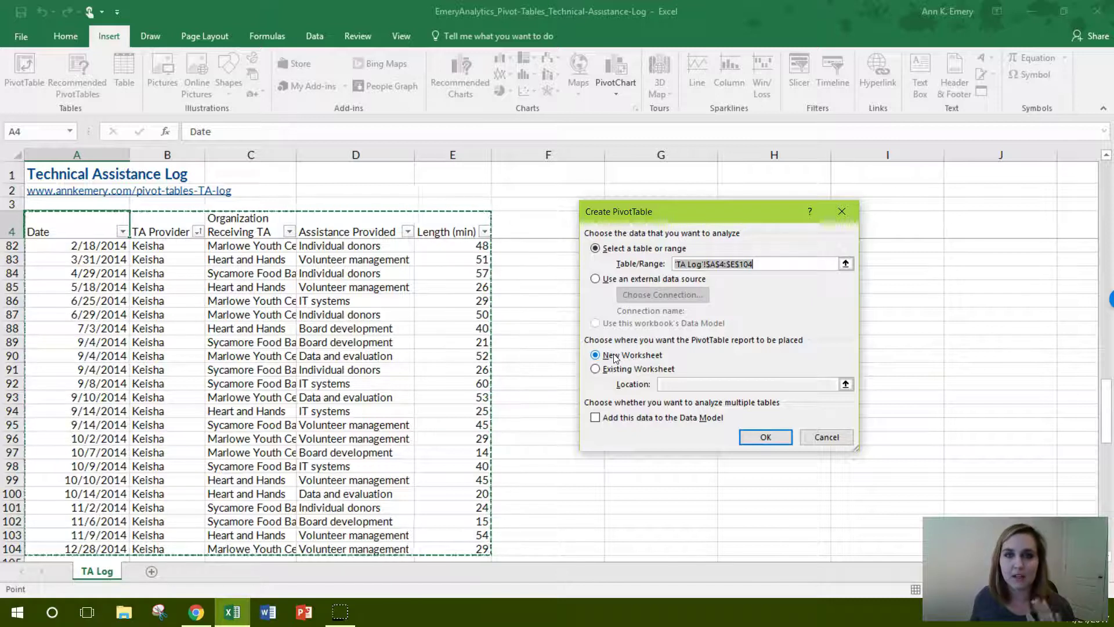
pyautogui.click(743, 438)
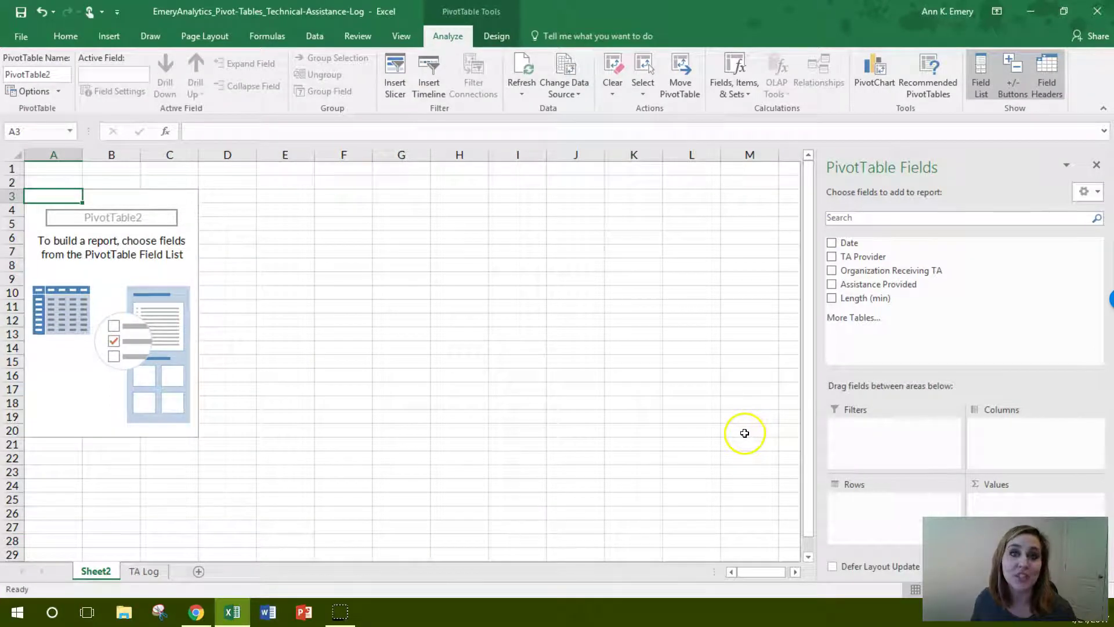
# Step: Rename the PivotTable's worksheet as Pivot and move it after the TA Log sheet
pyautogui.rightClick(96, 573)
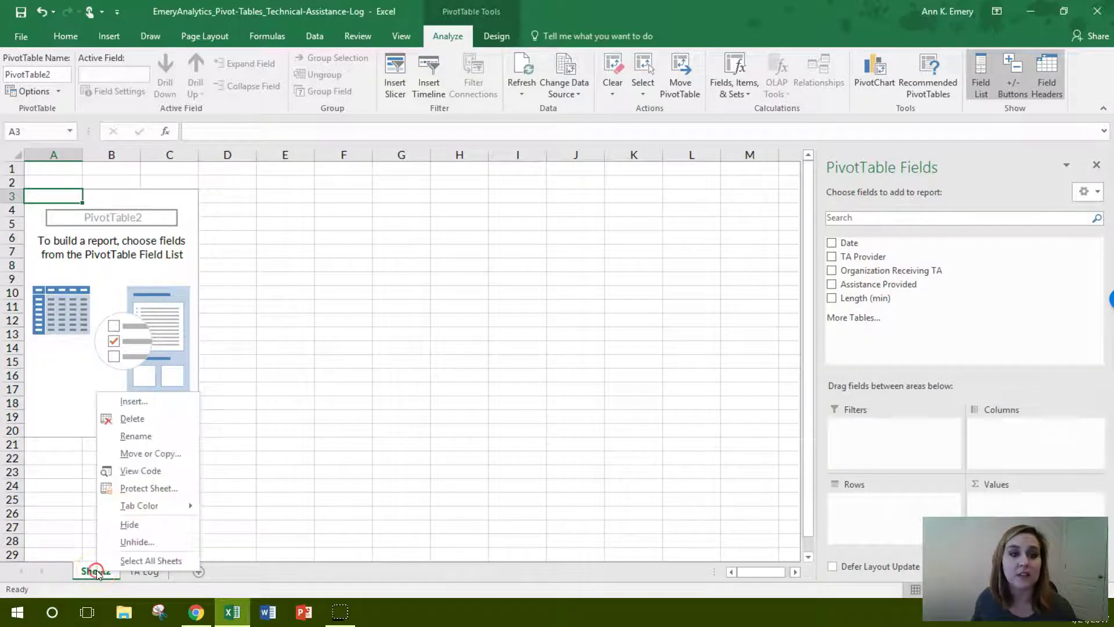
pyautogui.click(117, 436)
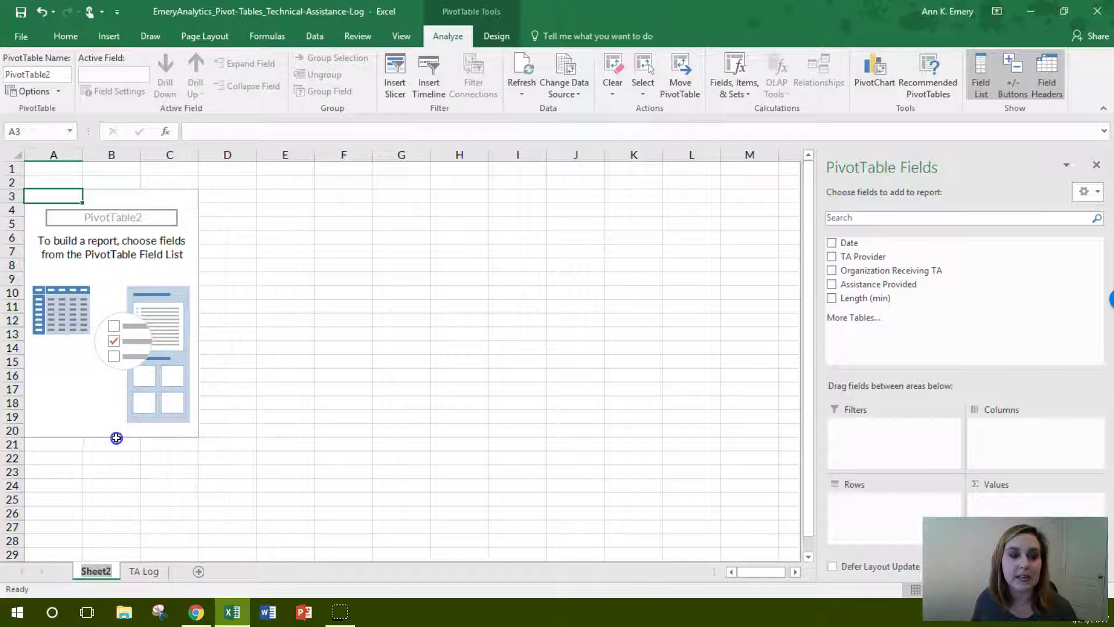
pyautogui.write('Pivot')
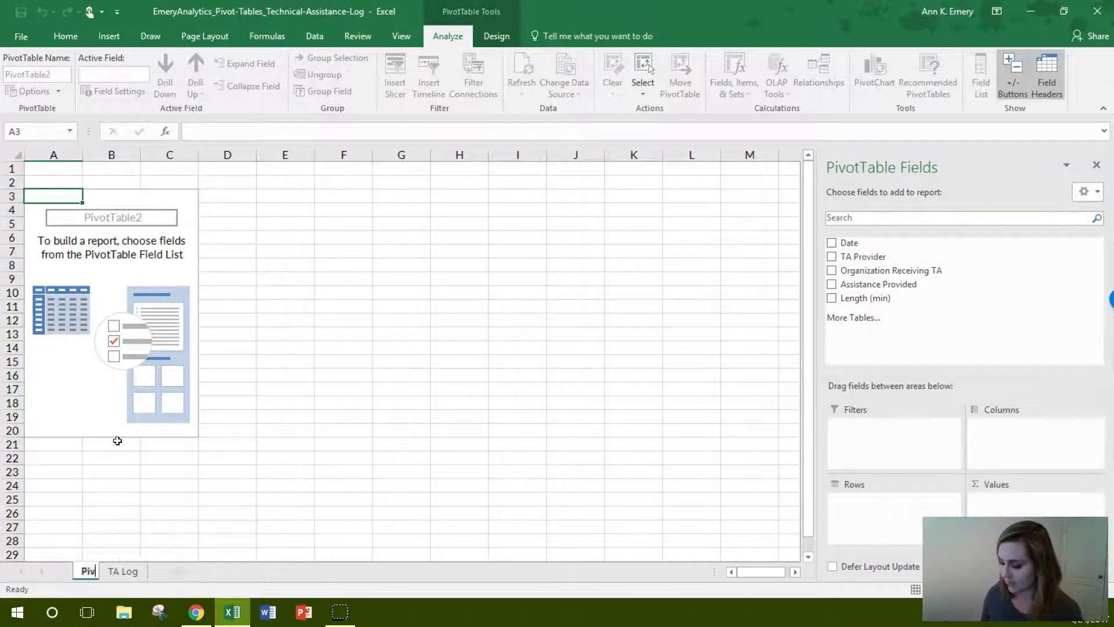
pyautogui.press('Return')
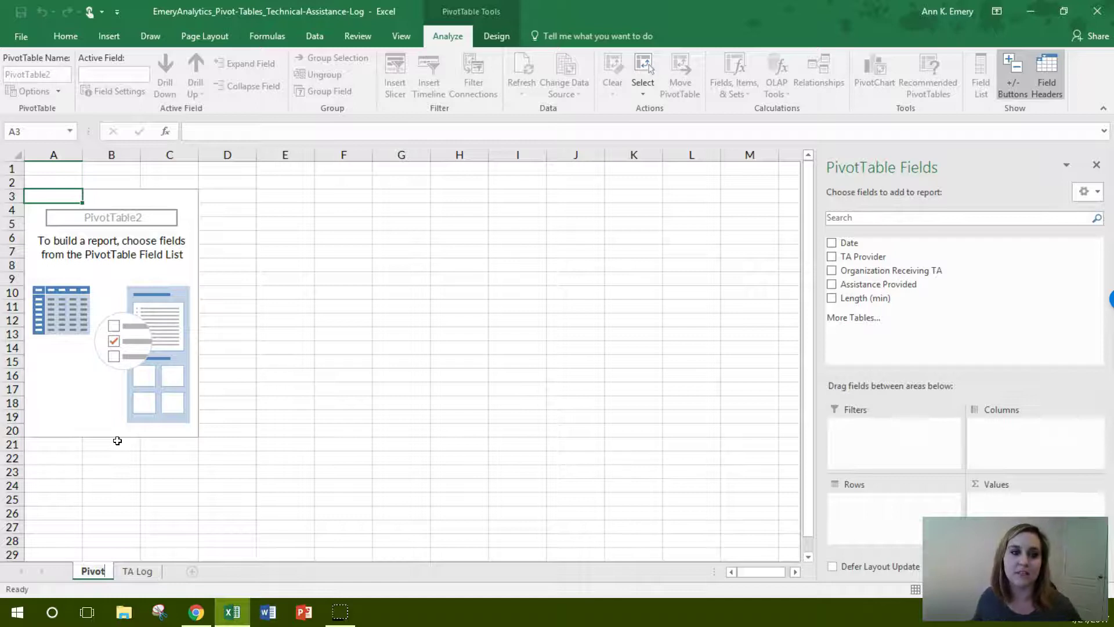
pyautogui.click(114, 536)
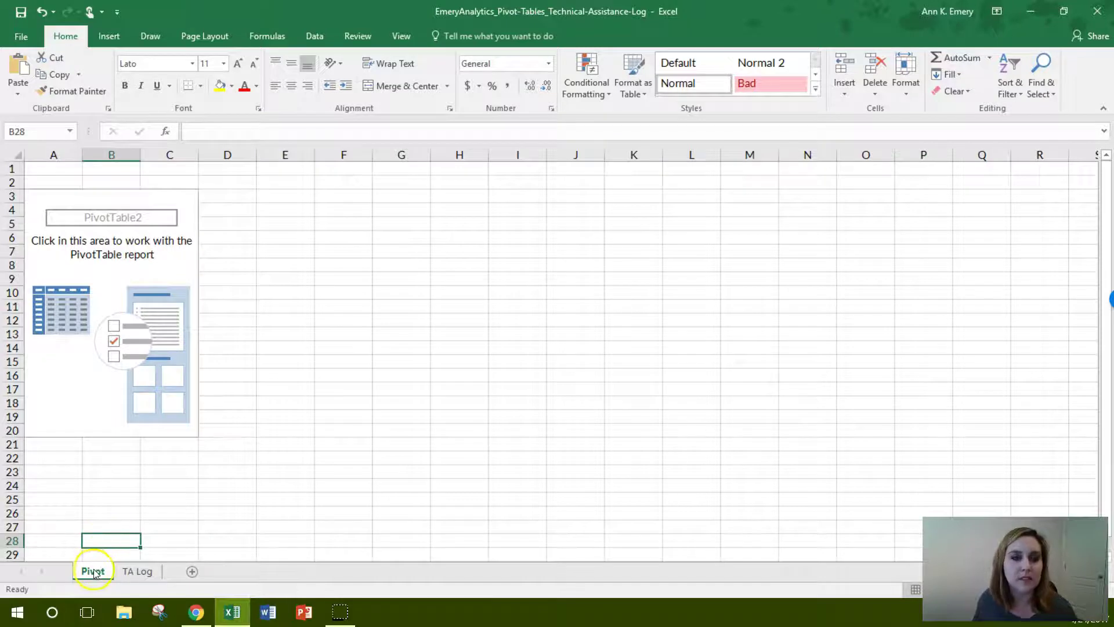
pyautogui.moveTo(93, 571); pyautogui.dragTo(175, 566)
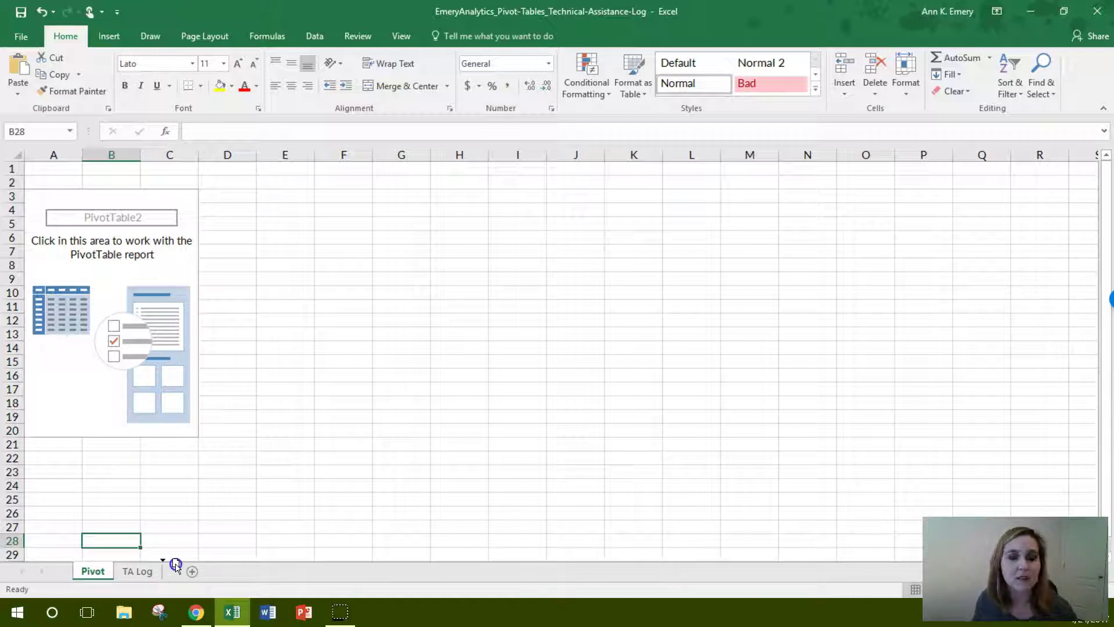
# Step: Place the Pivot sheet after TA Log and add Length (min) to the pivot table's Values area
pyautogui.moveTo(175, 563); pyautogui.dragTo(176, 566)
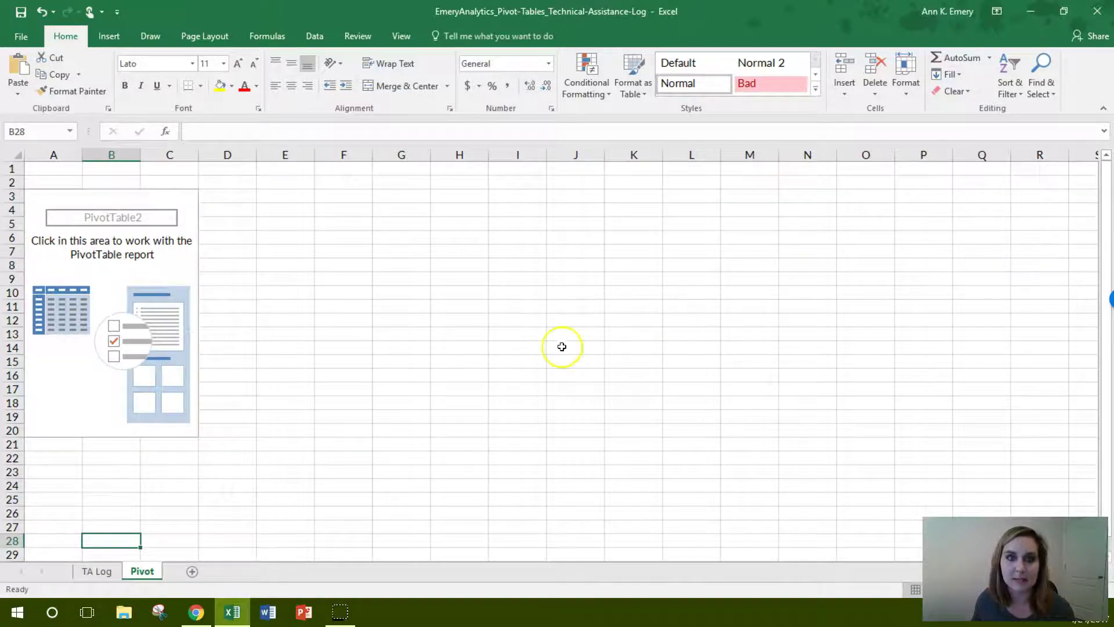
pyautogui.click(114, 279)
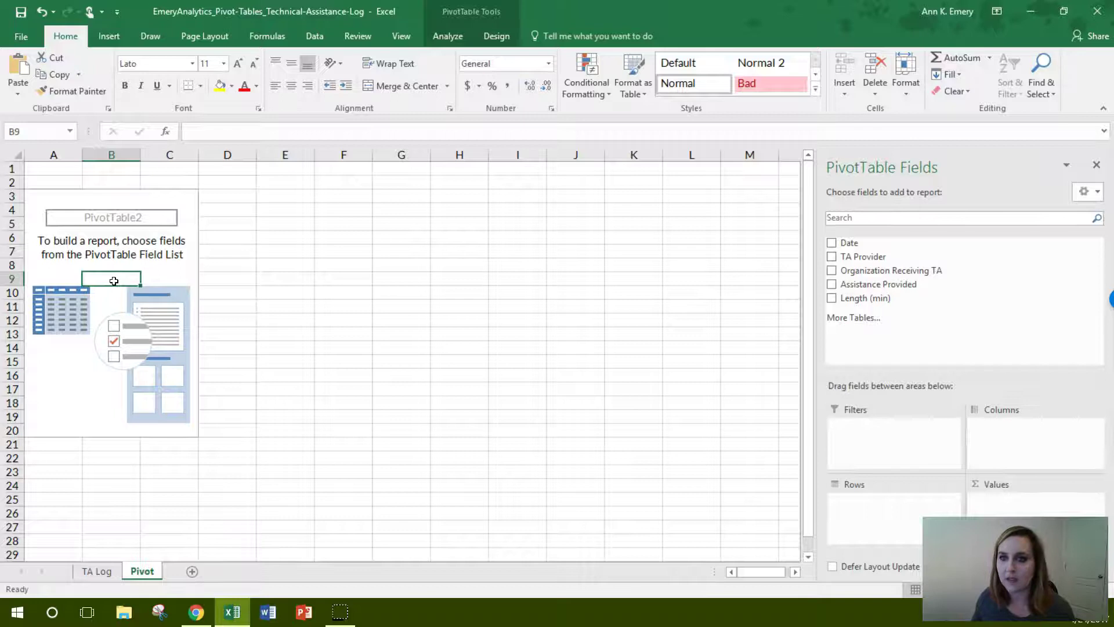
pyautogui.click(97, 571)
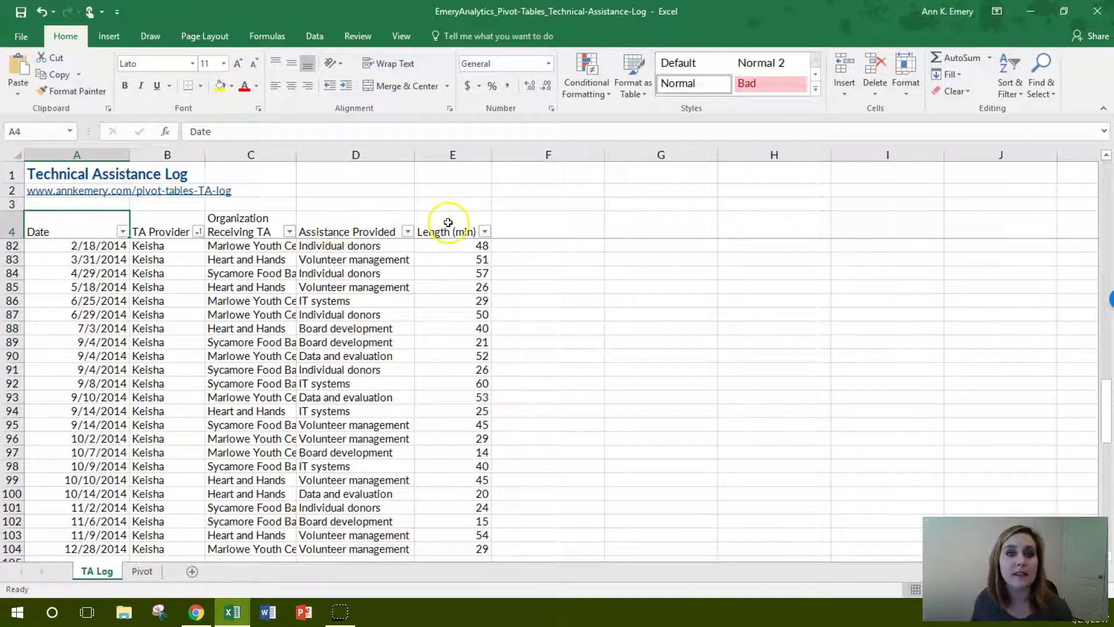
pyautogui.click(143, 571)
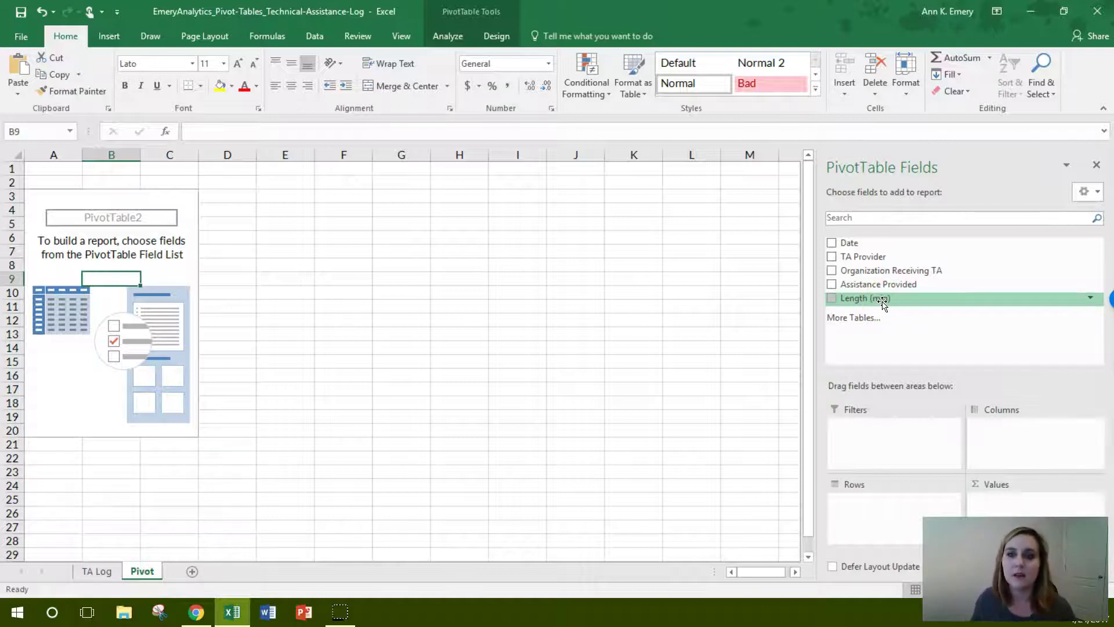
pyautogui.moveTo(882, 301); pyautogui.dragTo(1014, 513)
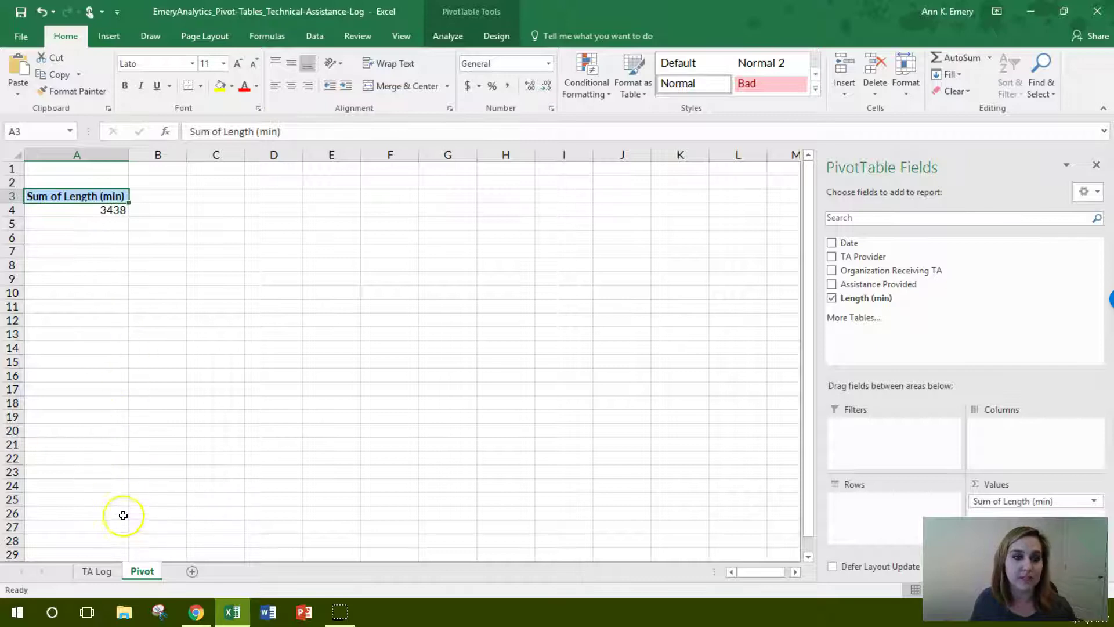
# Step: Examine the individual session lengths in E82:E86 on the TA Log sheet
pyautogui.click(108, 571)
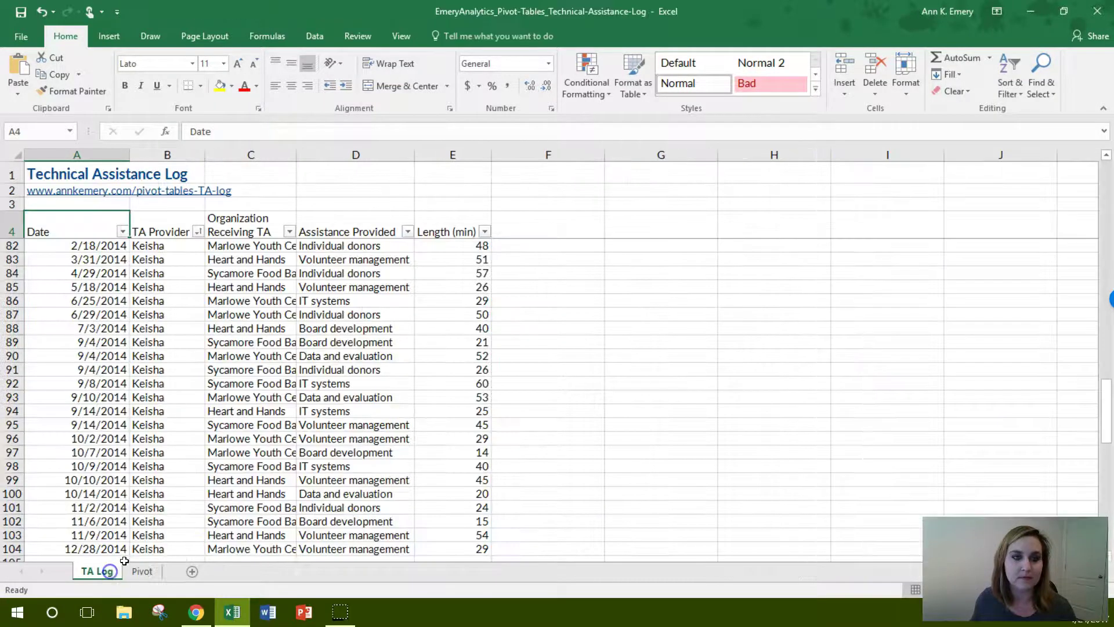
pyautogui.click(463, 246)
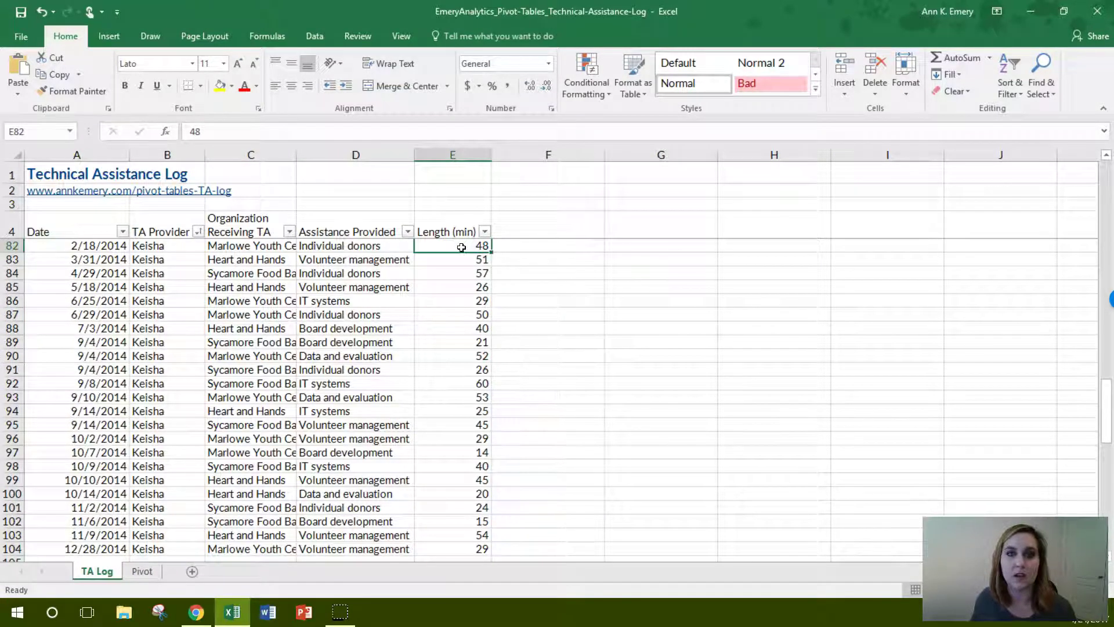
pyautogui.click(460, 262)
pyautogui.click(455, 274)
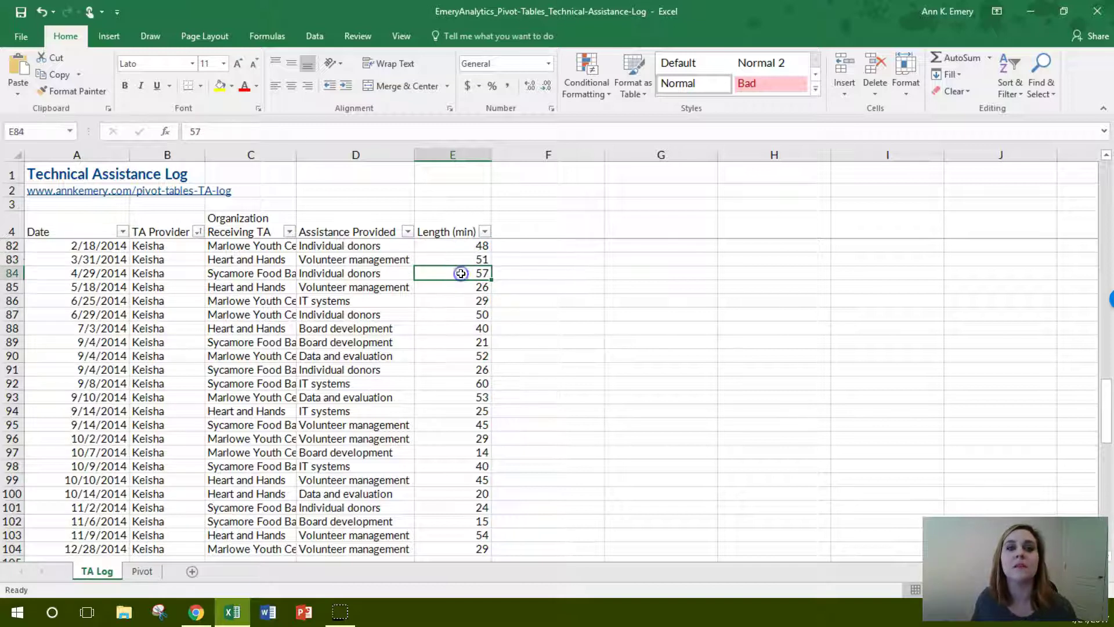
pyautogui.click(454, 290)
pyautogui.click(454, 300)
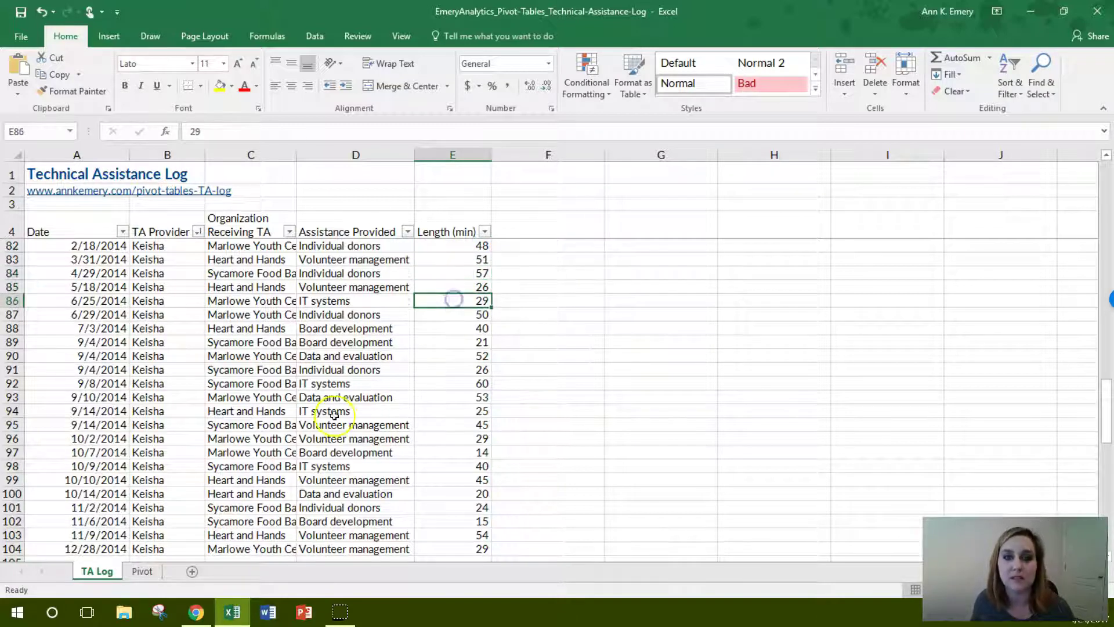
# Step: Break the pivot table's total minutes down by individual date, using Date as the row field and removing the Months field
pyautogui.click(141, 572)
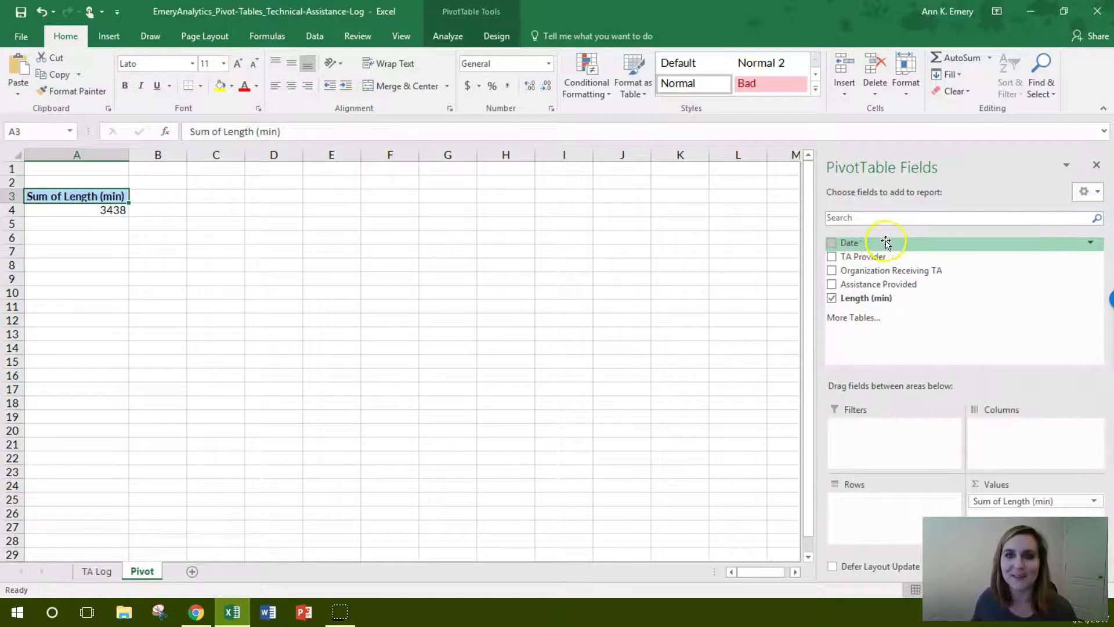
pyautogui.moveTo(883, 244); pyautogui.dragTo(882, 515)
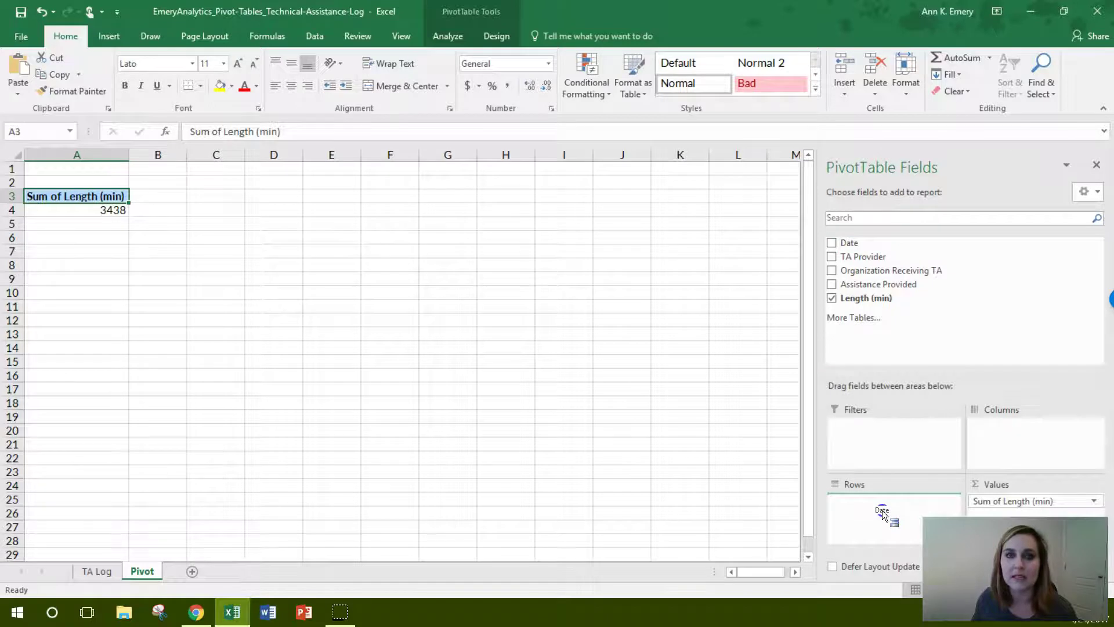
pyautogui.moveTo(882, 515); pyautogui.dragTo(882, 507)
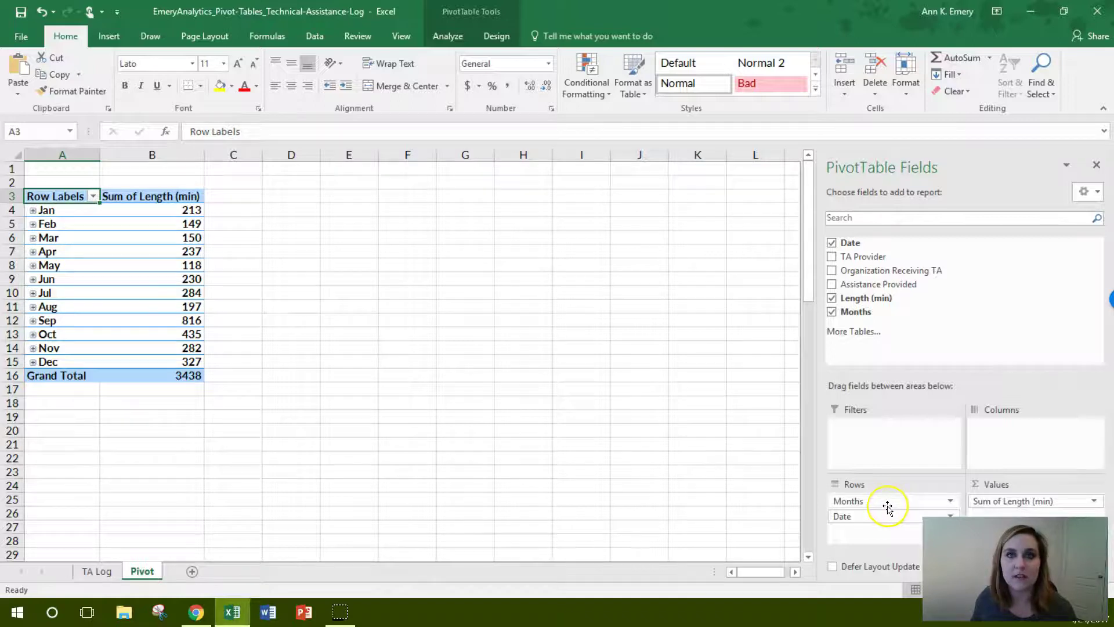
pyautogui.click(879, 507)
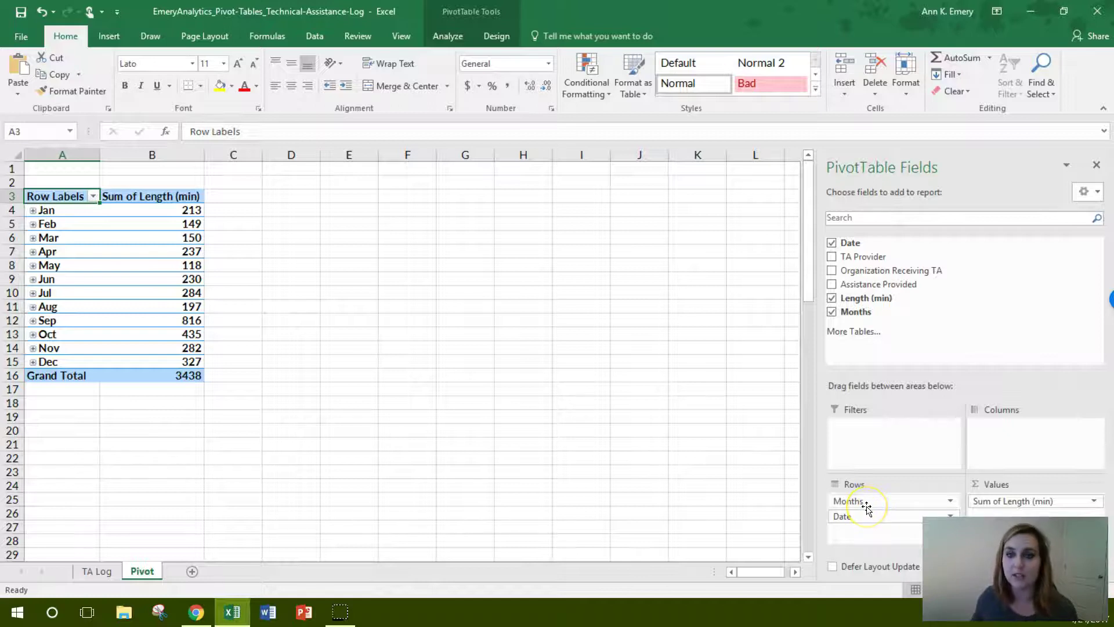
pyautogui.moveTo(870, 505); pyautogui.dragTo(881, 351)
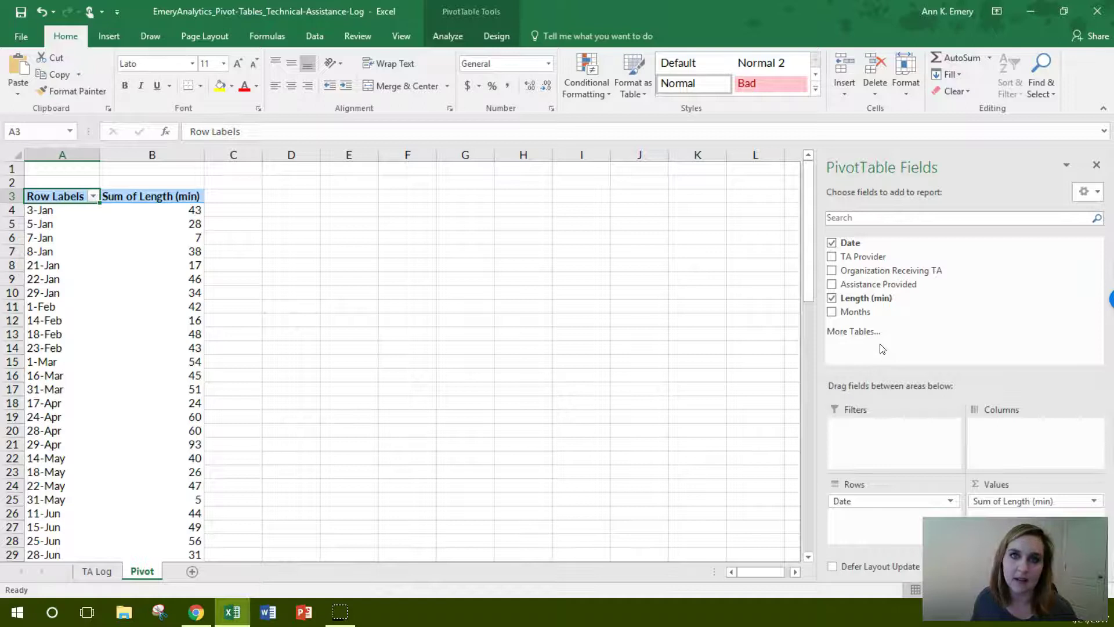
pyautogui.click(878, 347)
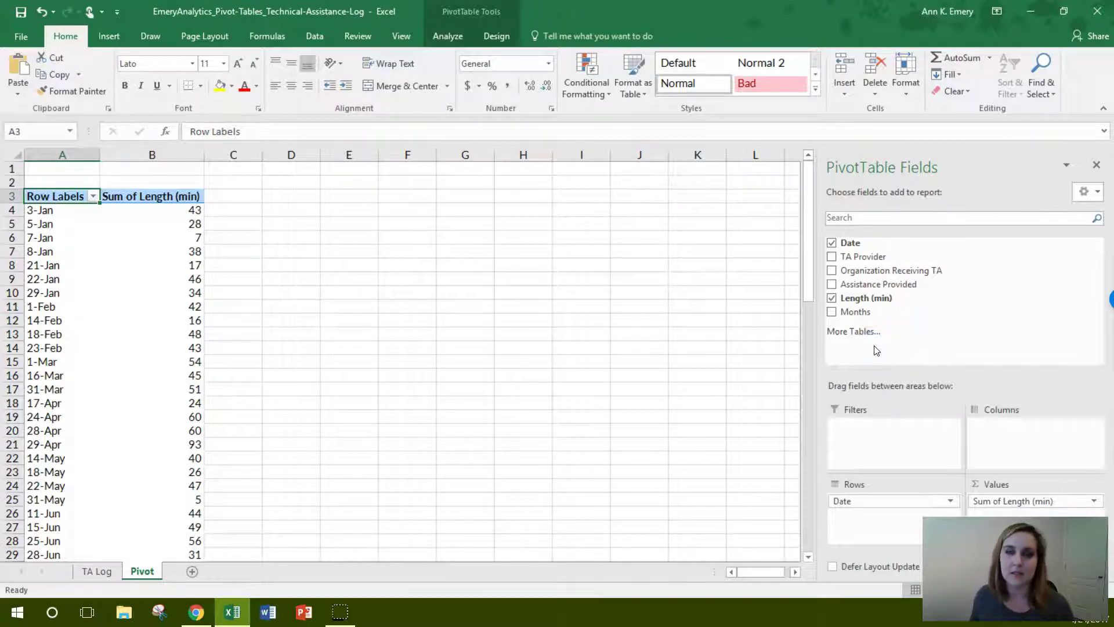
pyautogui.click(892, 349)
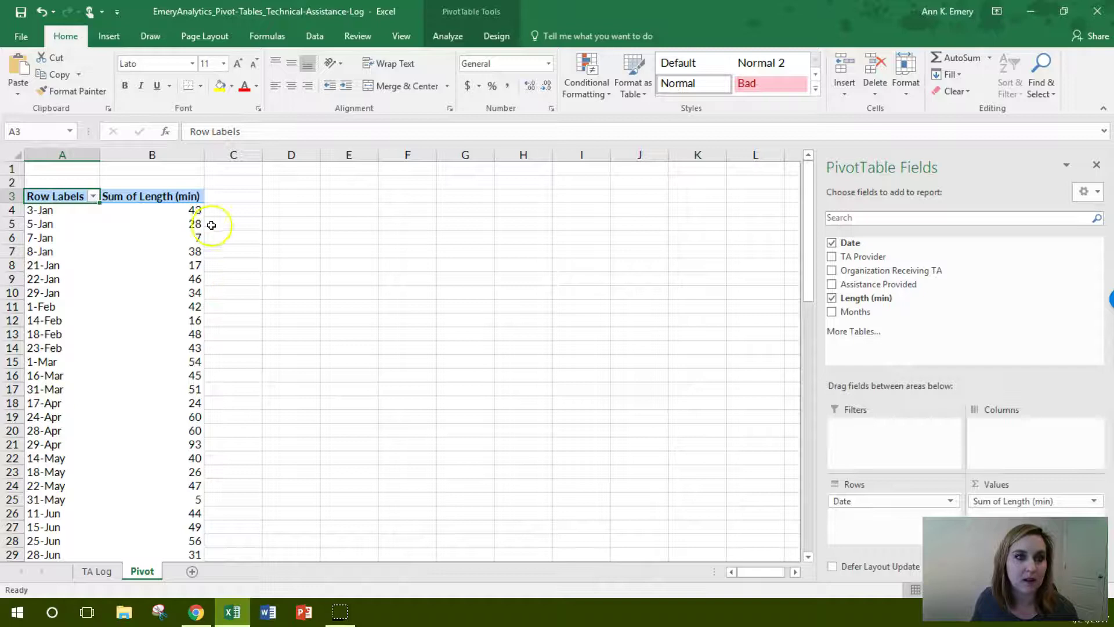
# Step: Review the minutes listed for each date in the pivot table, from the first entry down to the grand total
pyautogui.moveTo(159, 212)
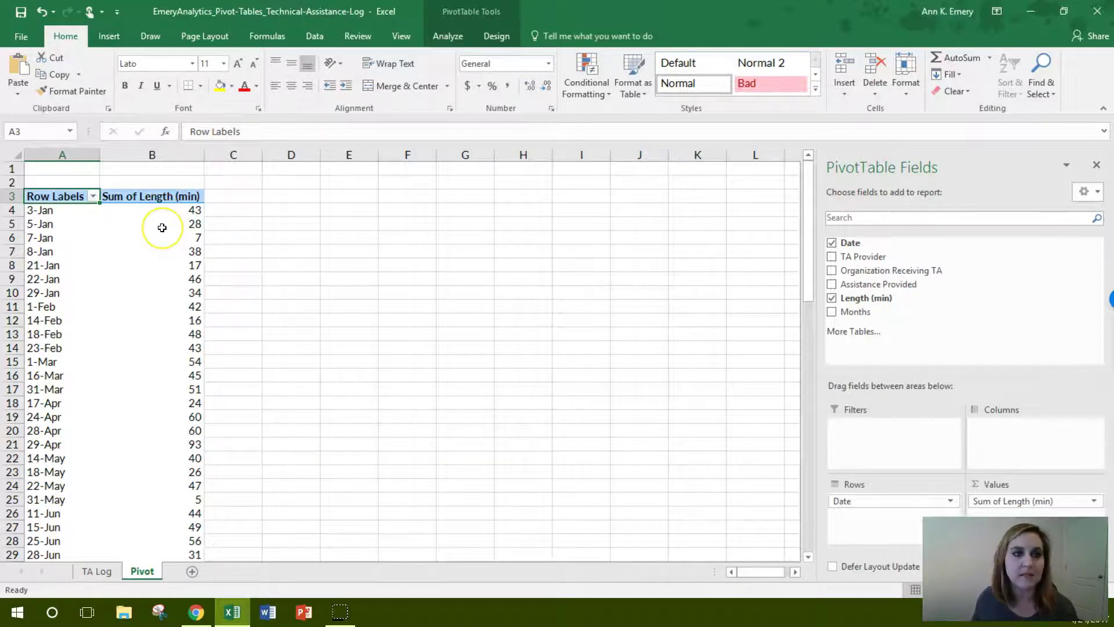
pyautogui.scroll(-6, 271, 319)
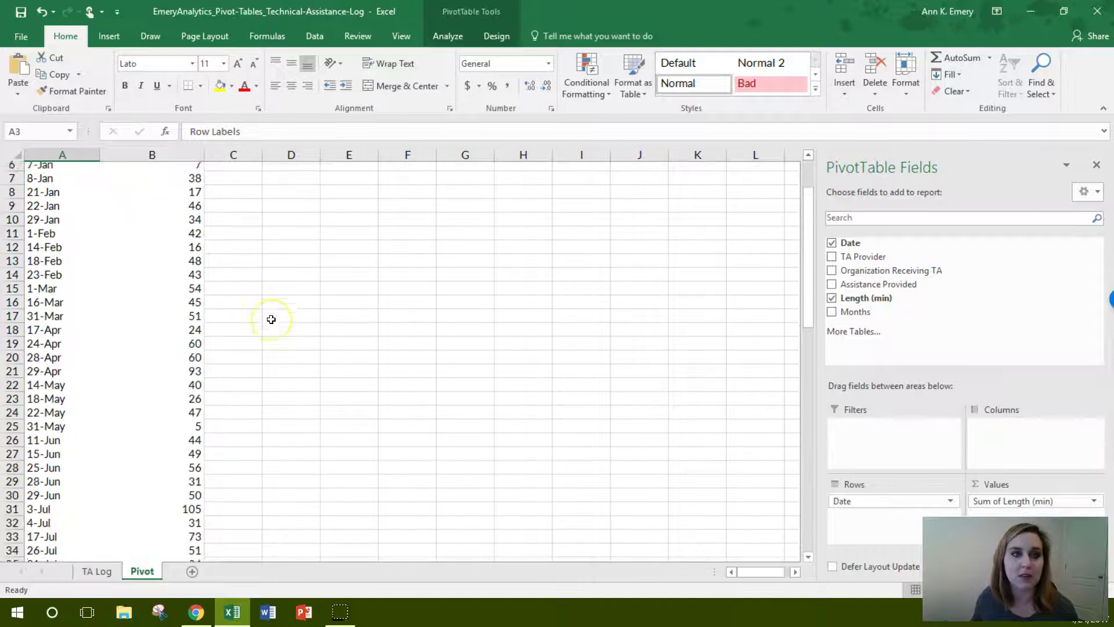
pyautogui.scroll(-7, 271, 319)
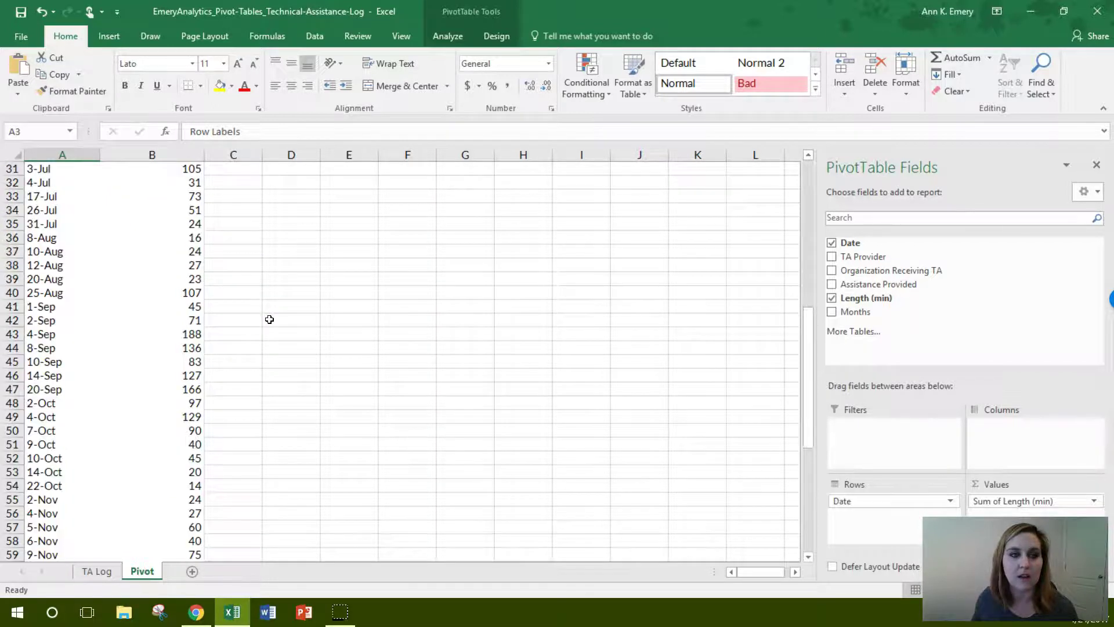
pyautogui.scroll(-2, 269, 320)
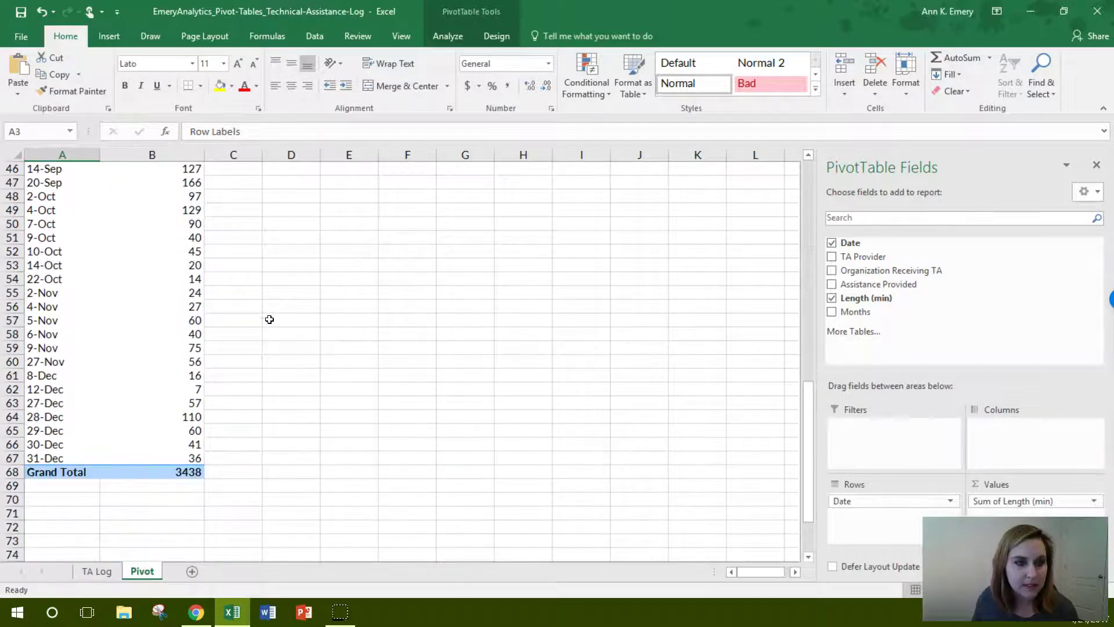
pyautogui.scroll(3, 269, 319)
pyautogui.scroll(10, 269, 319)
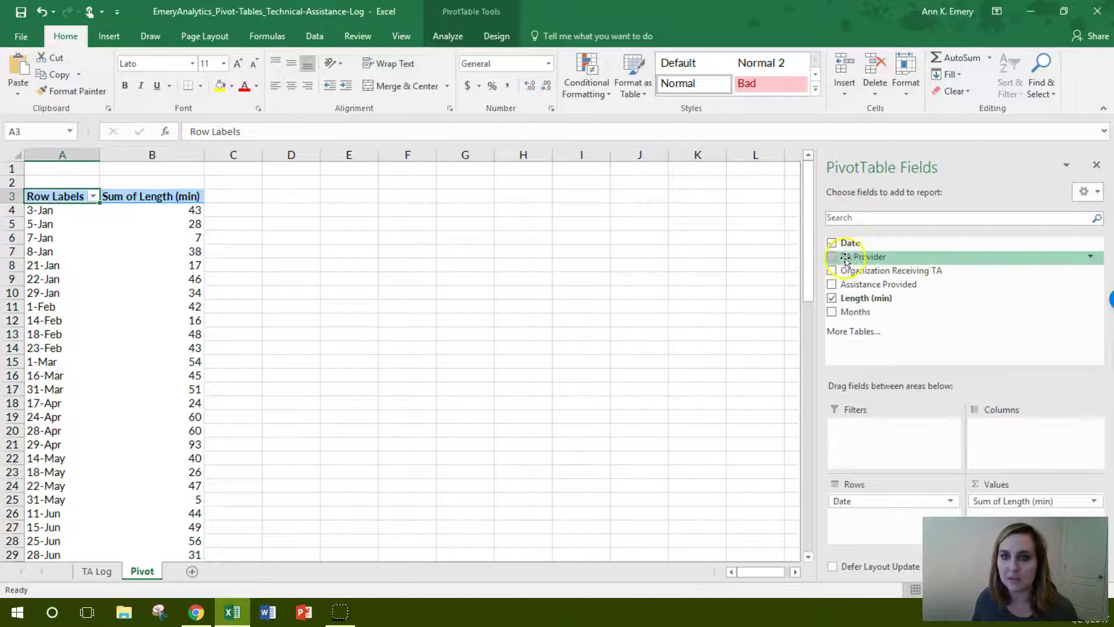
# Step: Replace Date with TA Provider as the pivot table's row field and review the minutes per provider and the grand total
pyautogui.click(832, 243)
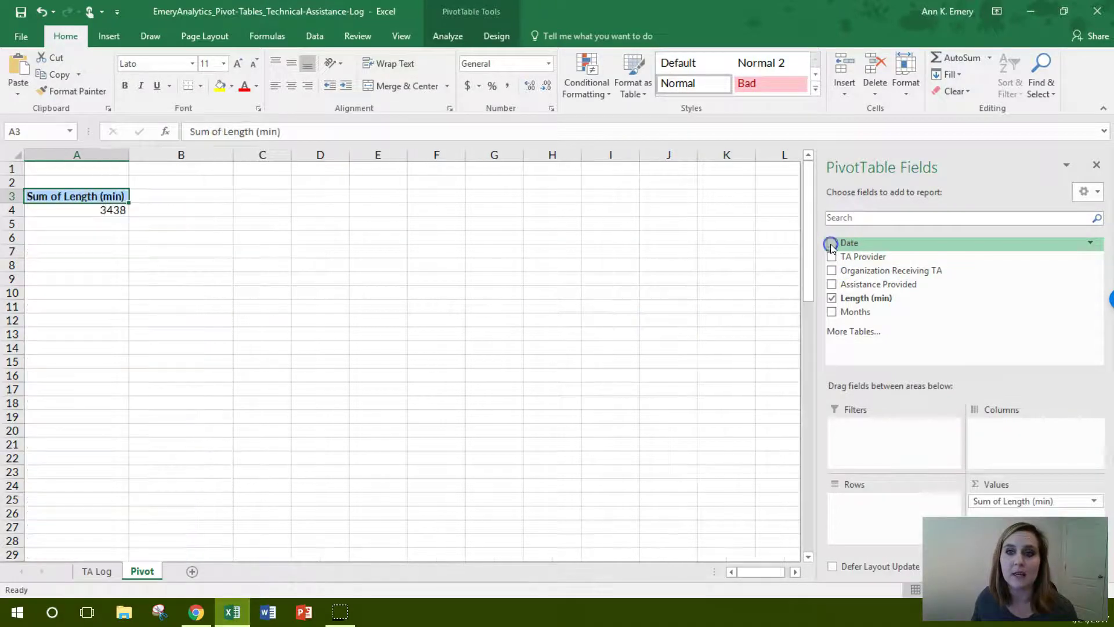
pyautogui.moveTo(870, 257); pyautogui.dragTo(868, 510)
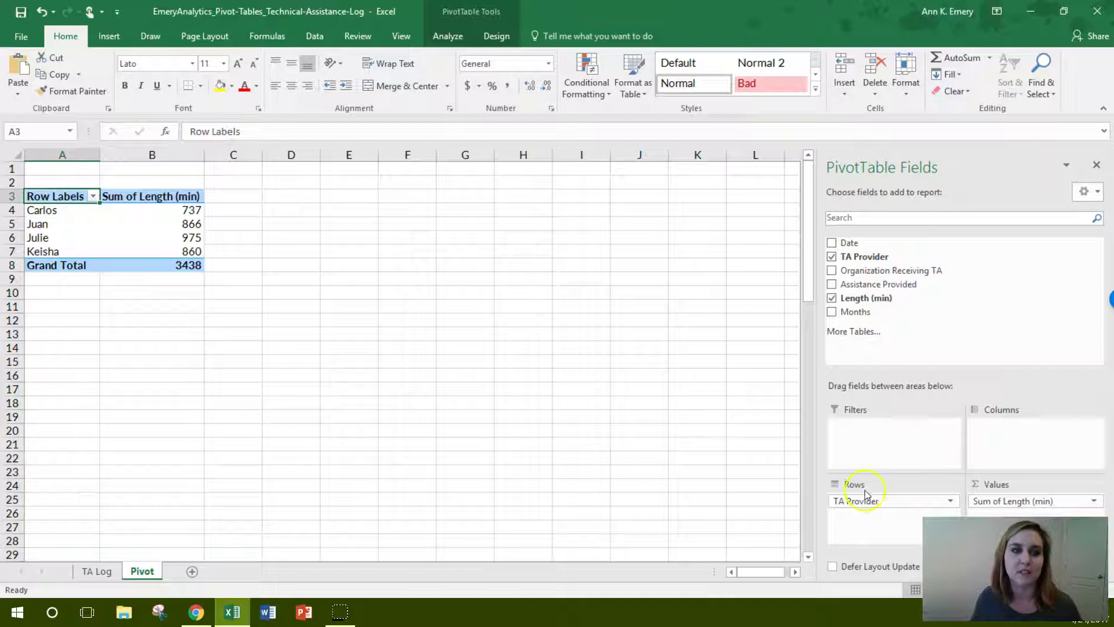
pyautogui.click(12, 211)
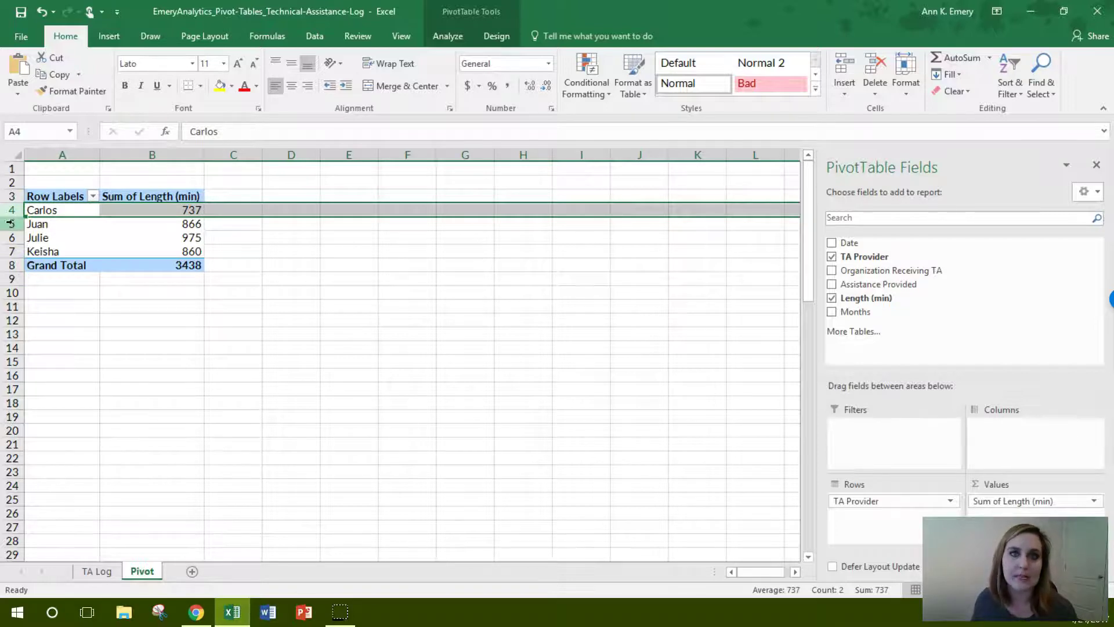
pyautogui.click(10, 224)
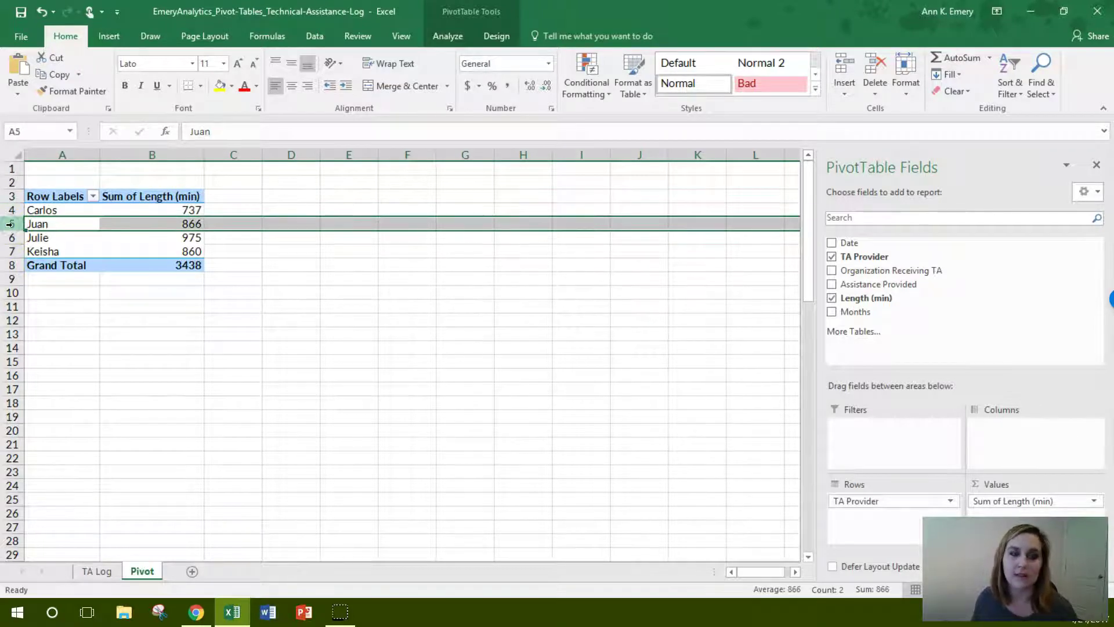
pyautogui.click(156, 265)
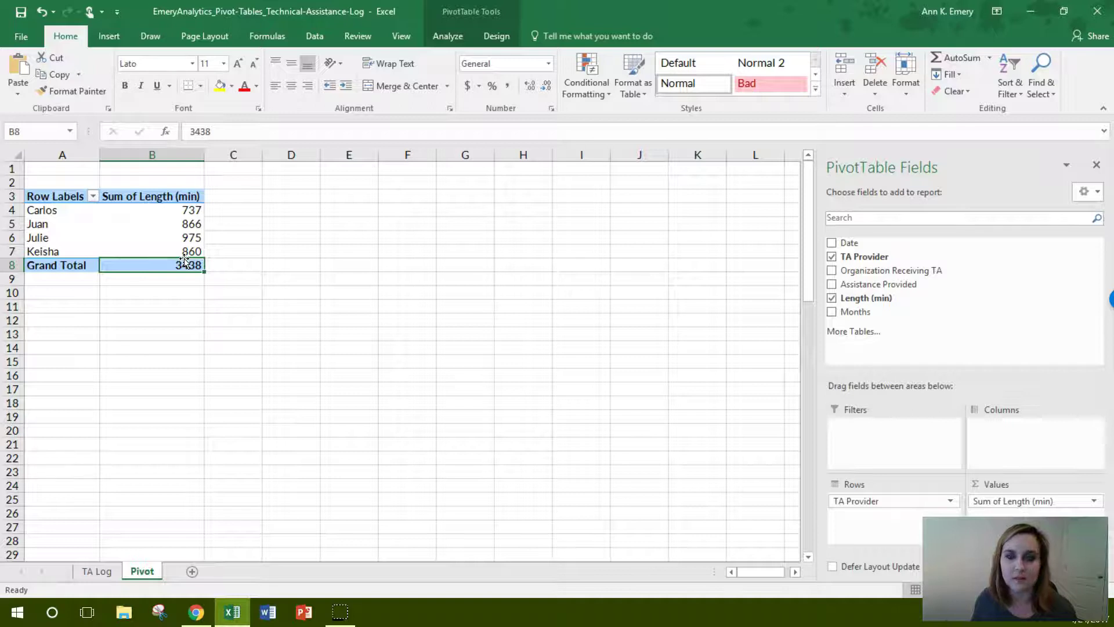
# Step: Replace TA Provider with Organization Receiving TA as the row field and review the minutes for each organization
pyautogui.click(831, 257)
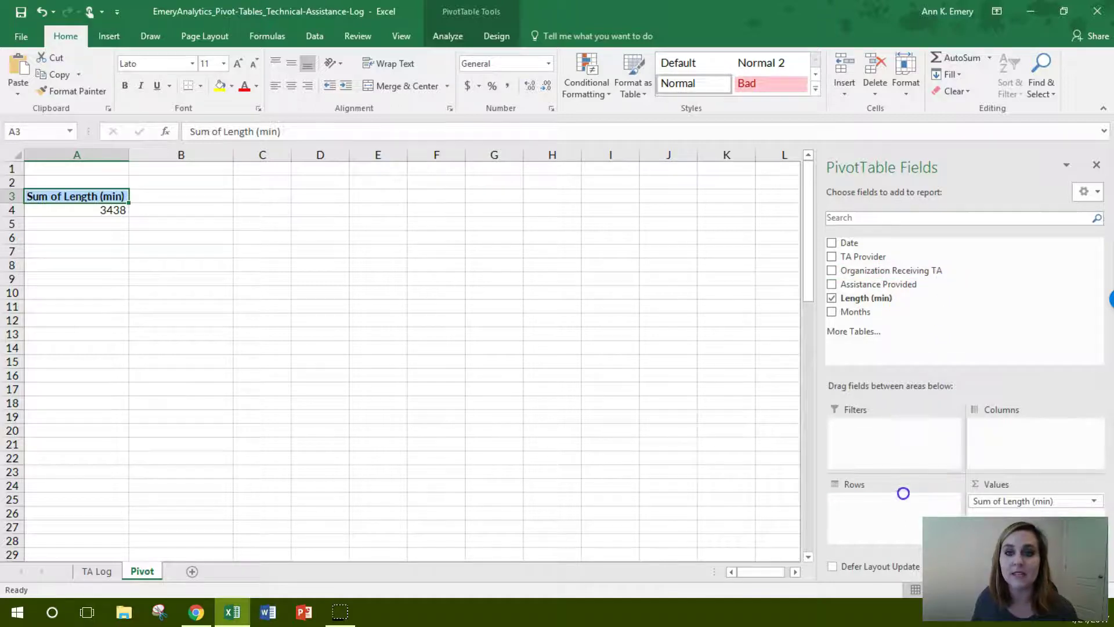
pyautogui.moveTo(899, 507); pyautogui.dragTo(899, 504)
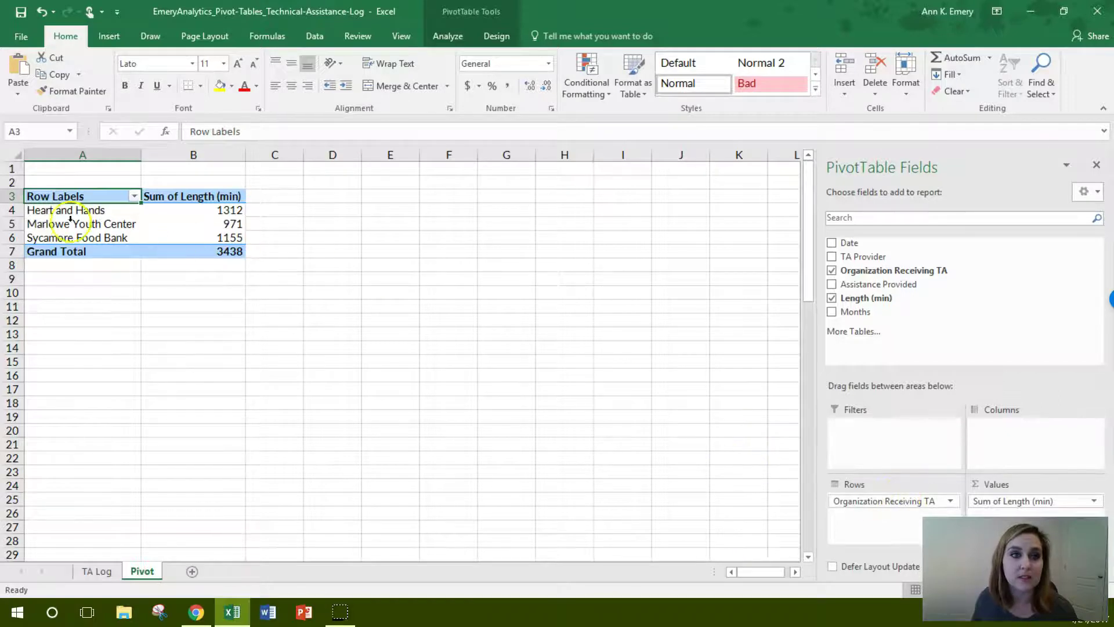
pyautogui.click(14, 212)
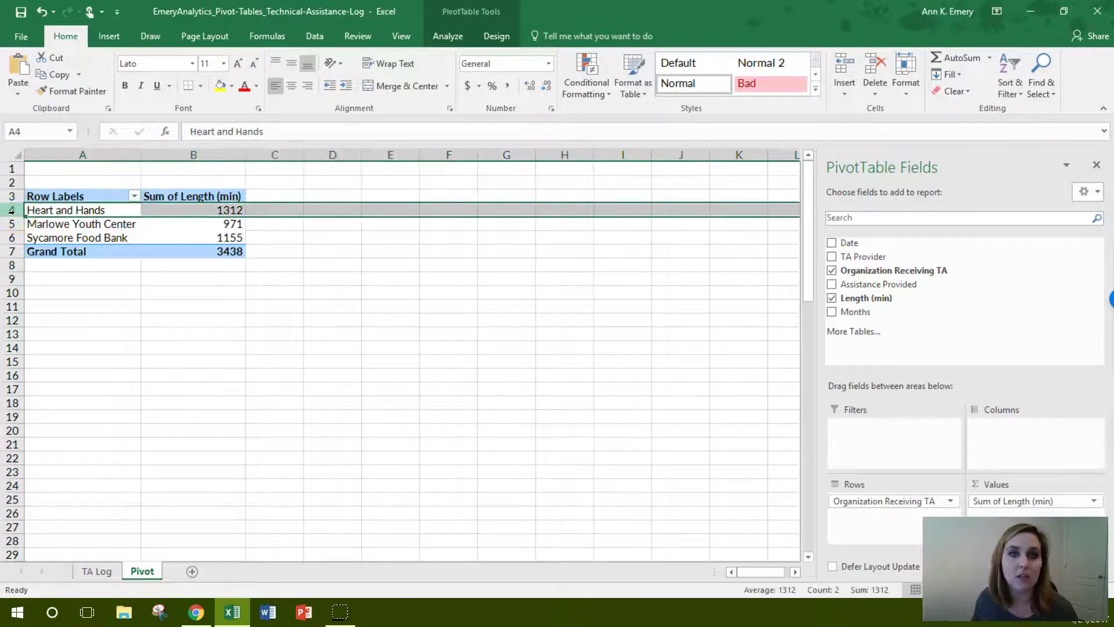
pyautogui.click(12, 224)
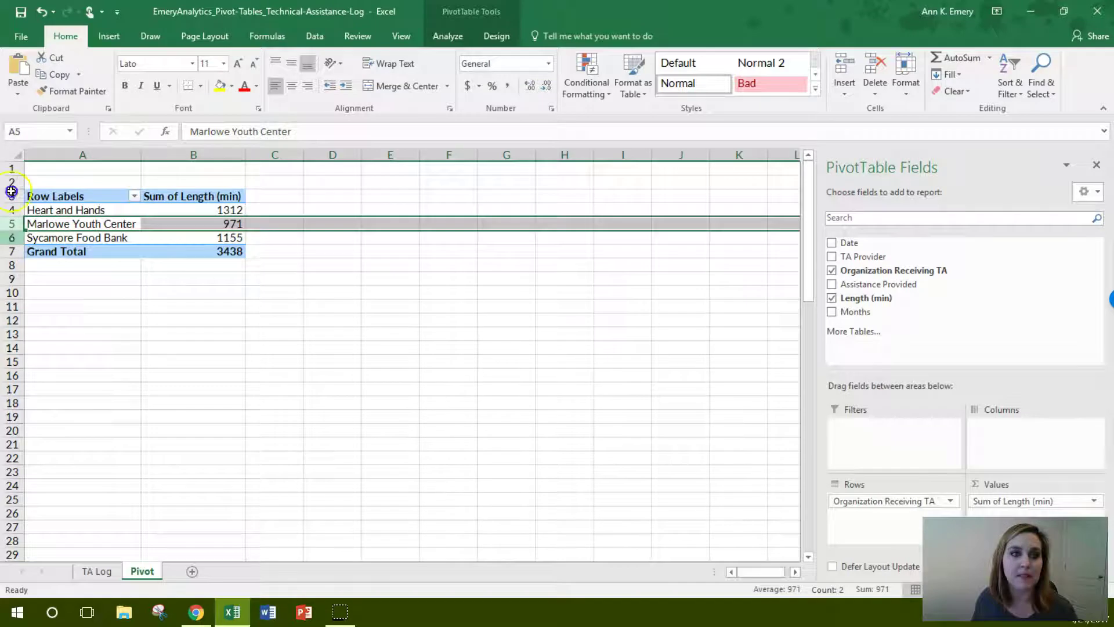
pyautogui.click(11, 238)
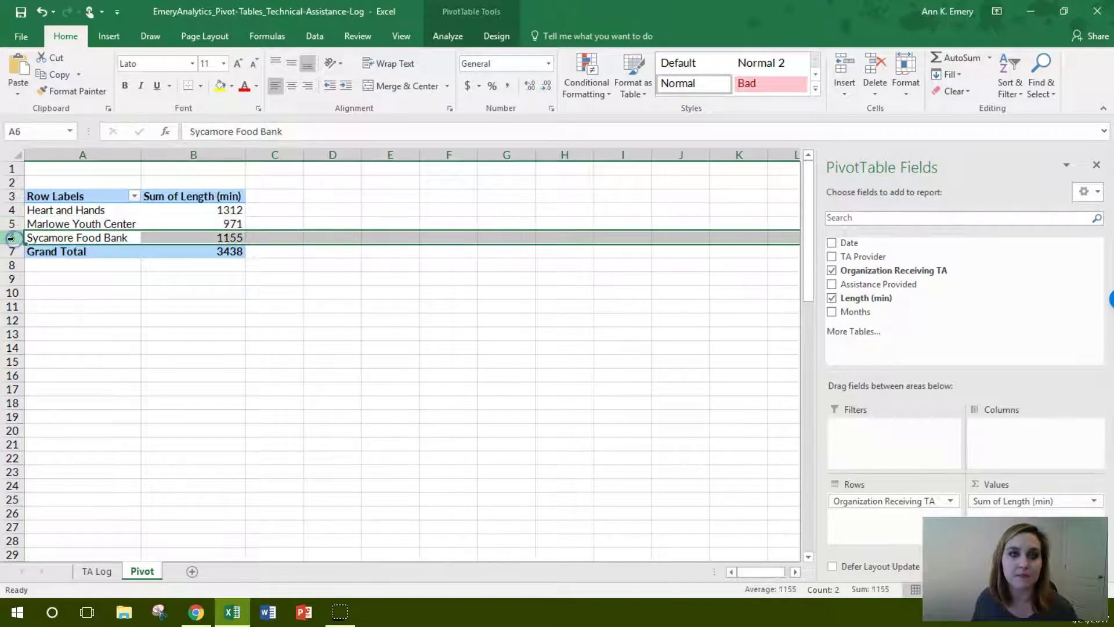
# Step: Replace Organization Receiving TA with Assistance Provided as the pivot table's row field
pyautogui.click(832, 271)
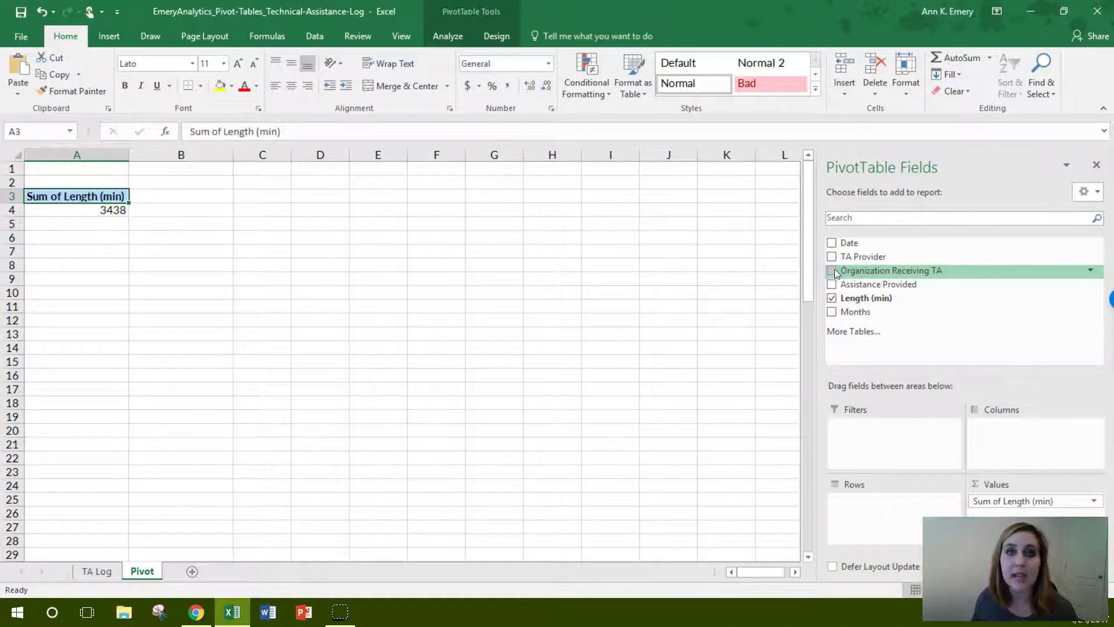
pyautogui.moveTo(909, 286); pyautogui.dragTo(911, 288)
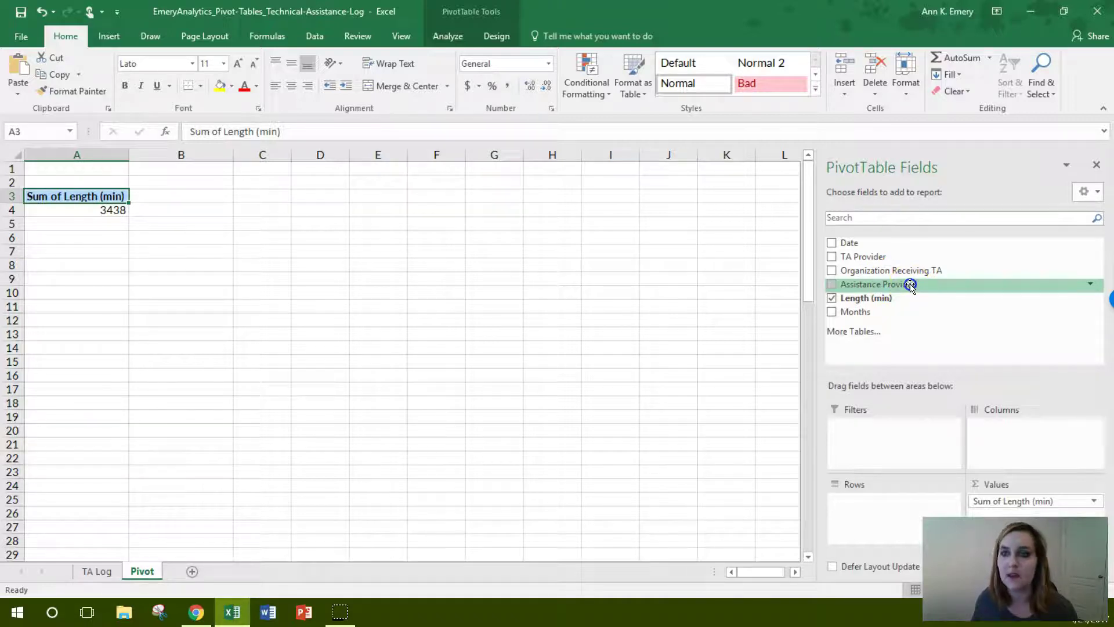
pyautogui.moveTo(910, 285); pyautogui.dragTo(895, 511)
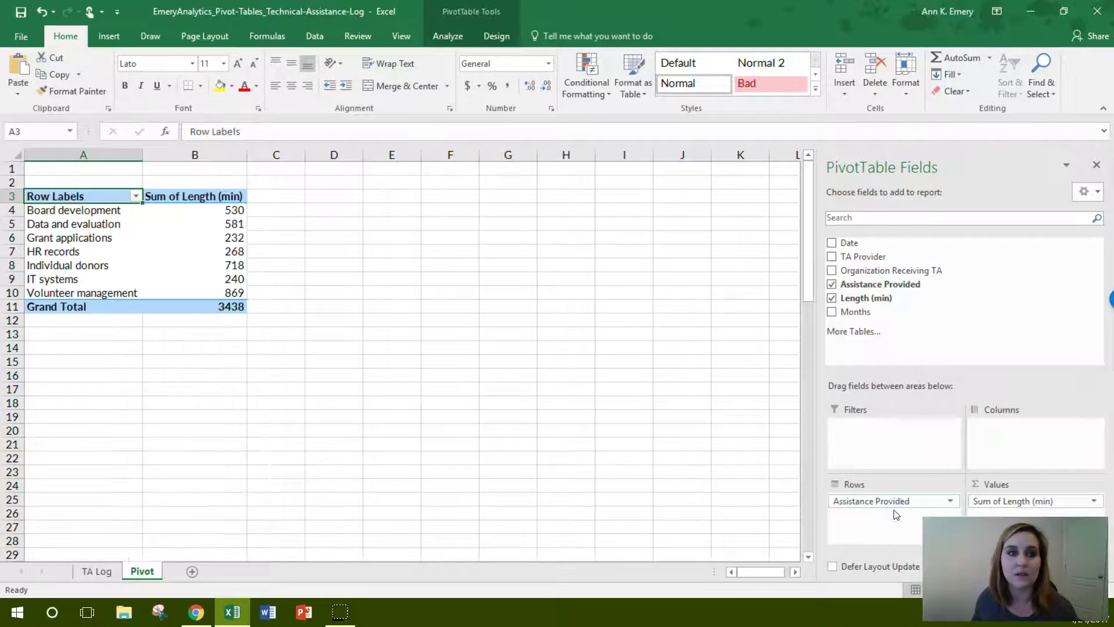
pyautogui.click(12, 197)
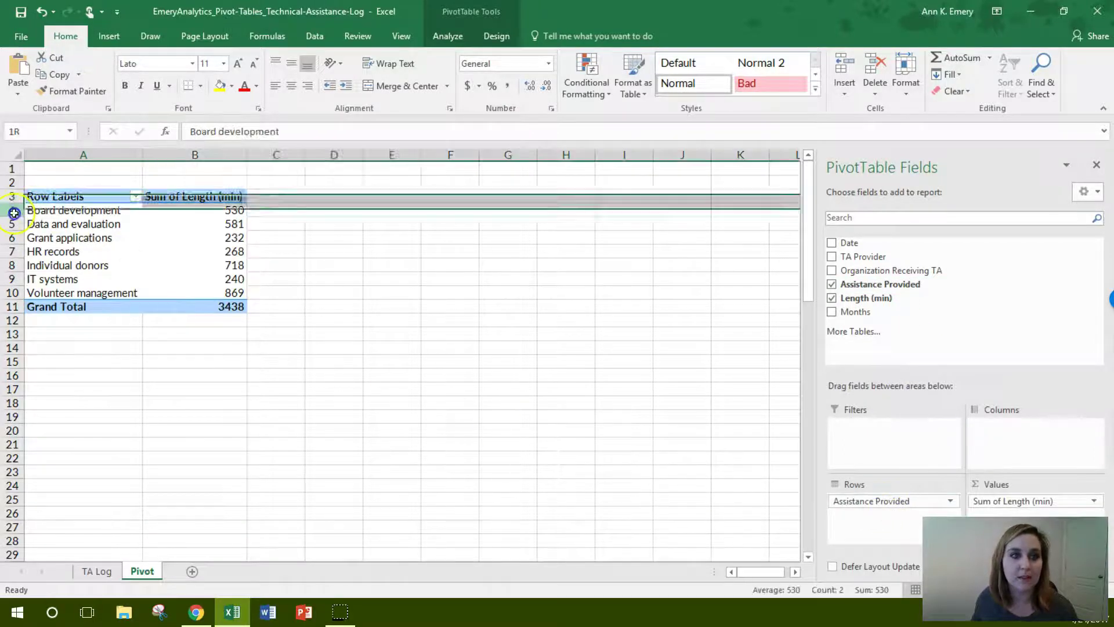
# Step: Review the summed minutes for Board development, Data and evaluation, Grant applications and HR records
pyautogui.click(10, 211)
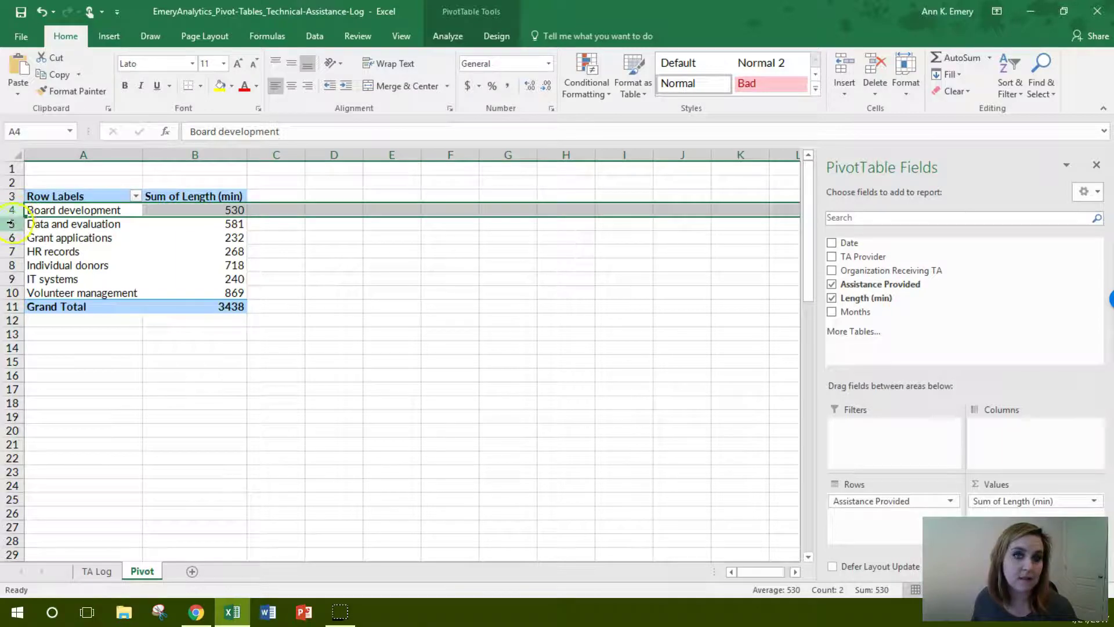
pyautogui.click(12, 224)
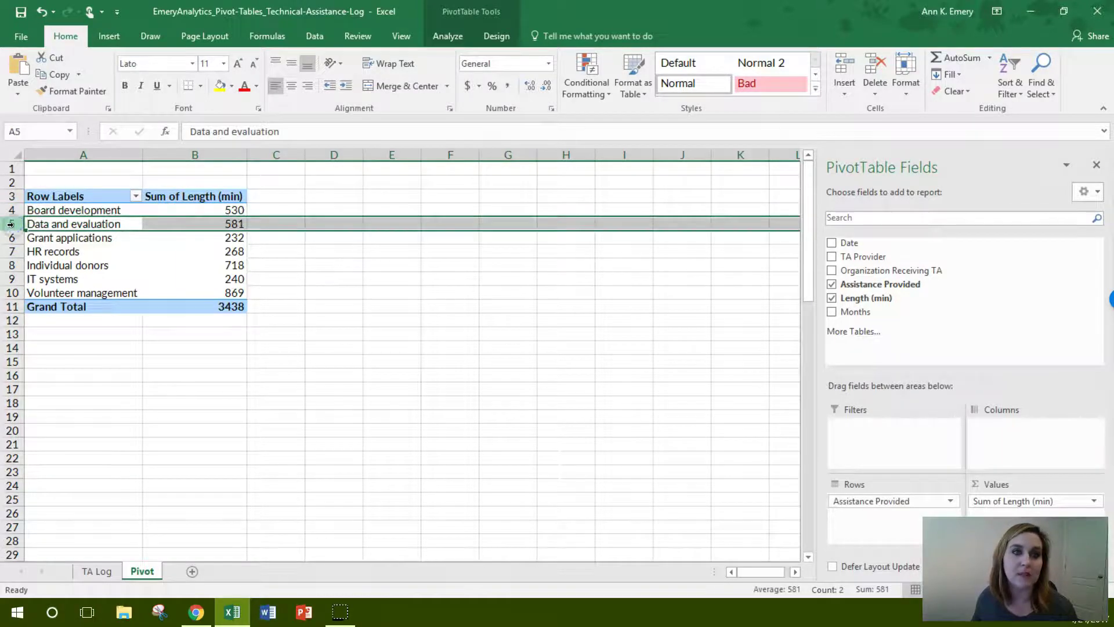
pyautogui.click(11, 237)
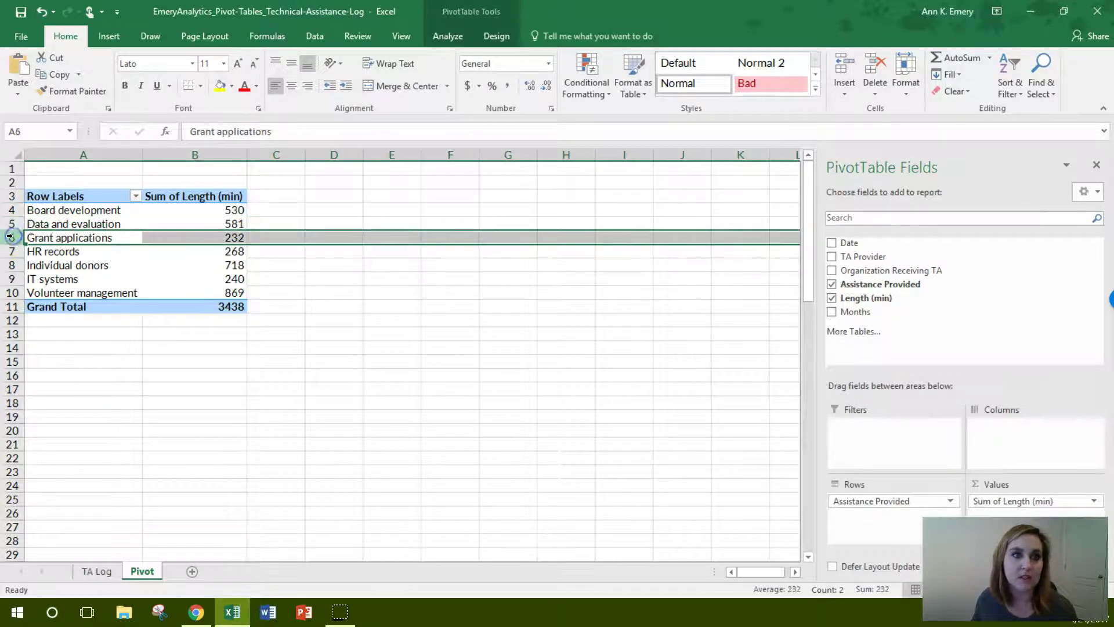
pyautogui.click(10, 250)
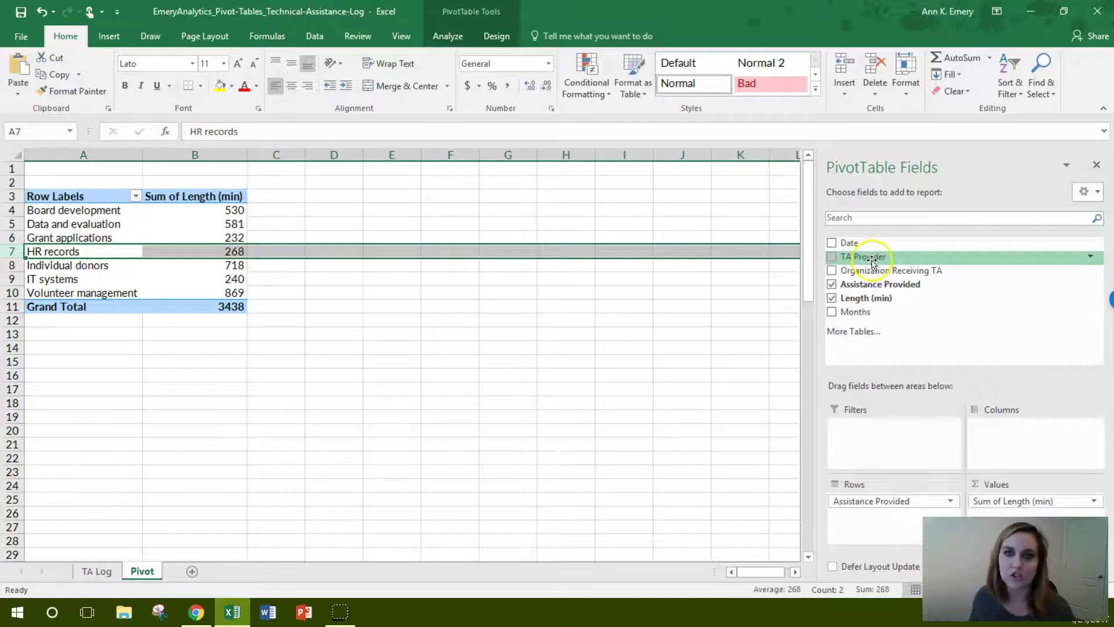
# Step: Add TA Provider to the pivot table's rows, nested beneath Assistance Provided
pyautogui.moveTo(868, 256); pyautogui.dragTo(872, 500)
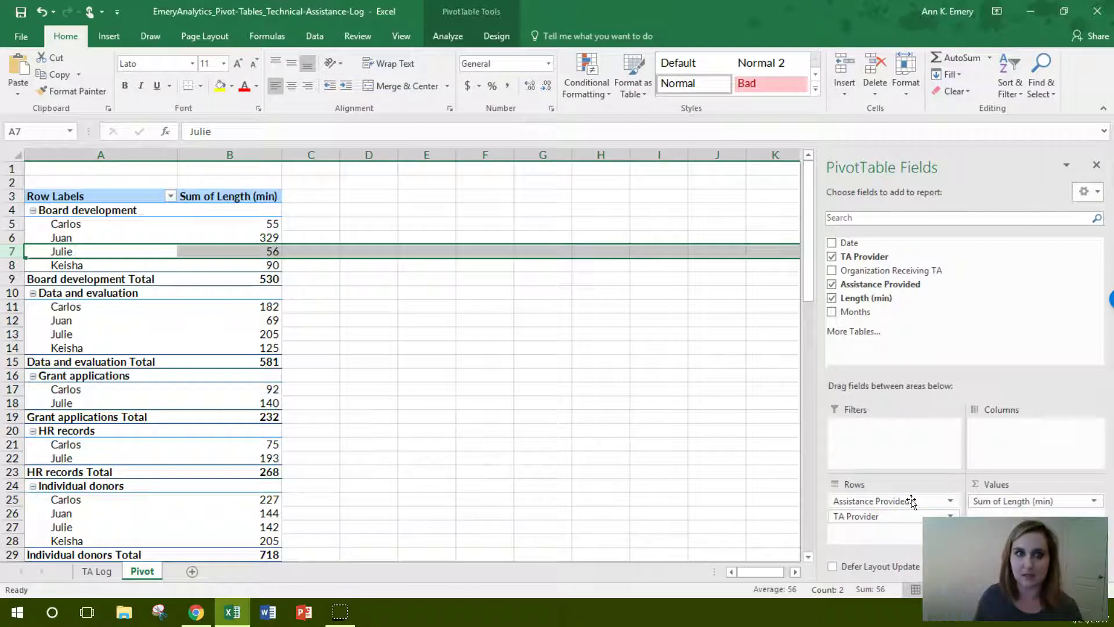
pyautogui.click(86, 211)
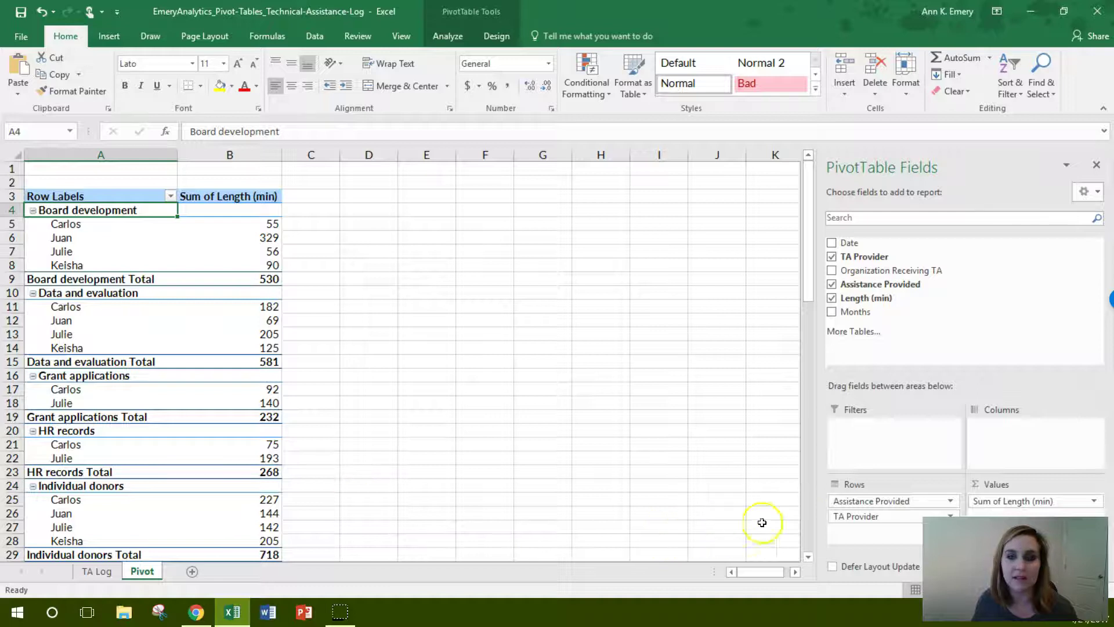
# Step: Reorder the row fields so Assistance Provided is nested under TA Provider, and review the first three providers' totals
pyautogui.click(878, 502)
pyautogui.moveTo(879, 502); pyautogui.dragTo(883, 531)
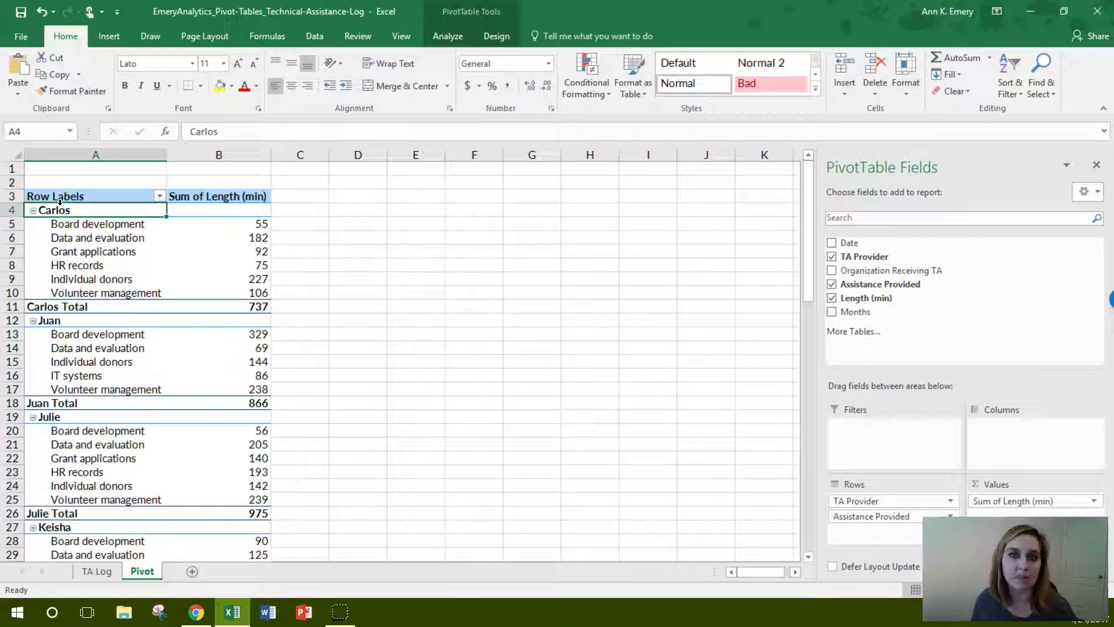
pyautogui.click(264, 305)
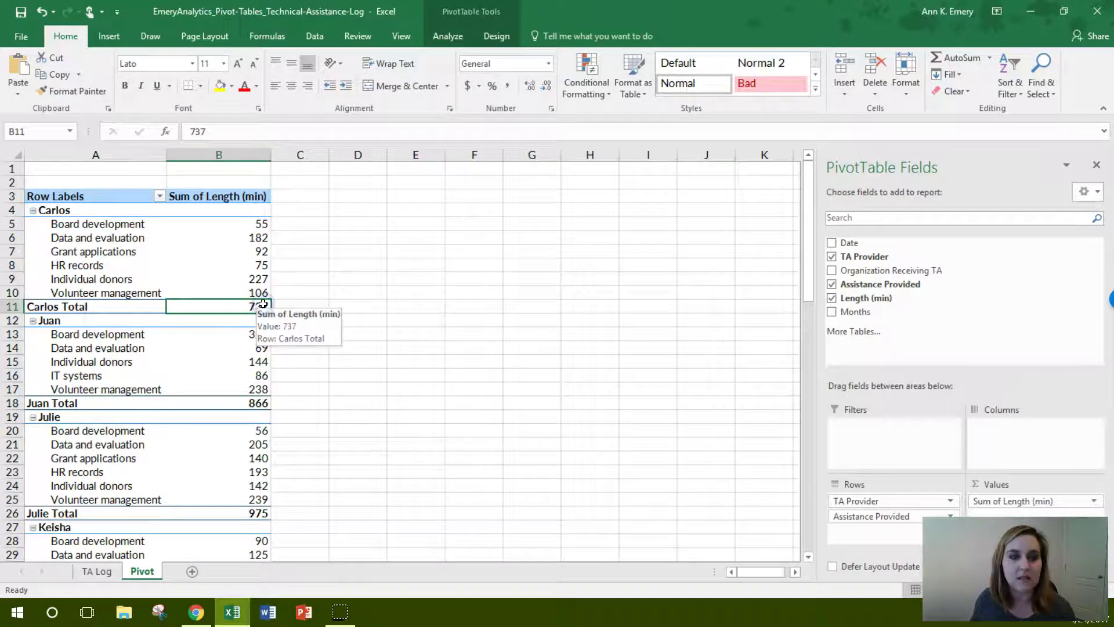
pyautogui.click(264, 400)
pyautogui.click(256, 513)
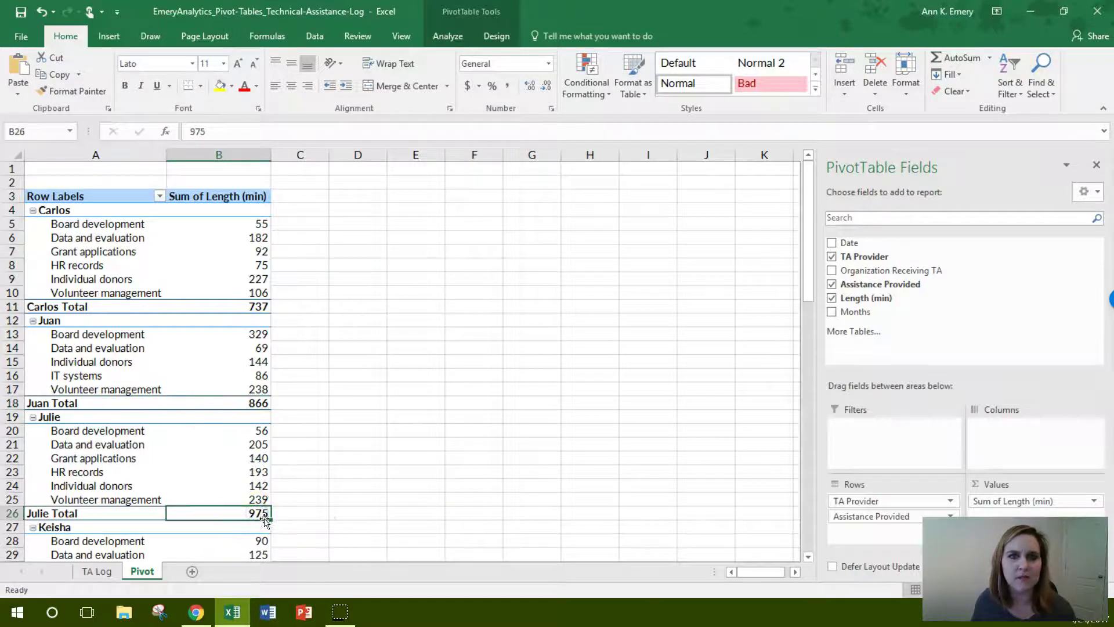
# Step: Move TA Provider from the rows to the columns and review the assistance types against the provider headings
pyautogui.moveTo(865, 501); pyautogui.dragTo(1039, 431)
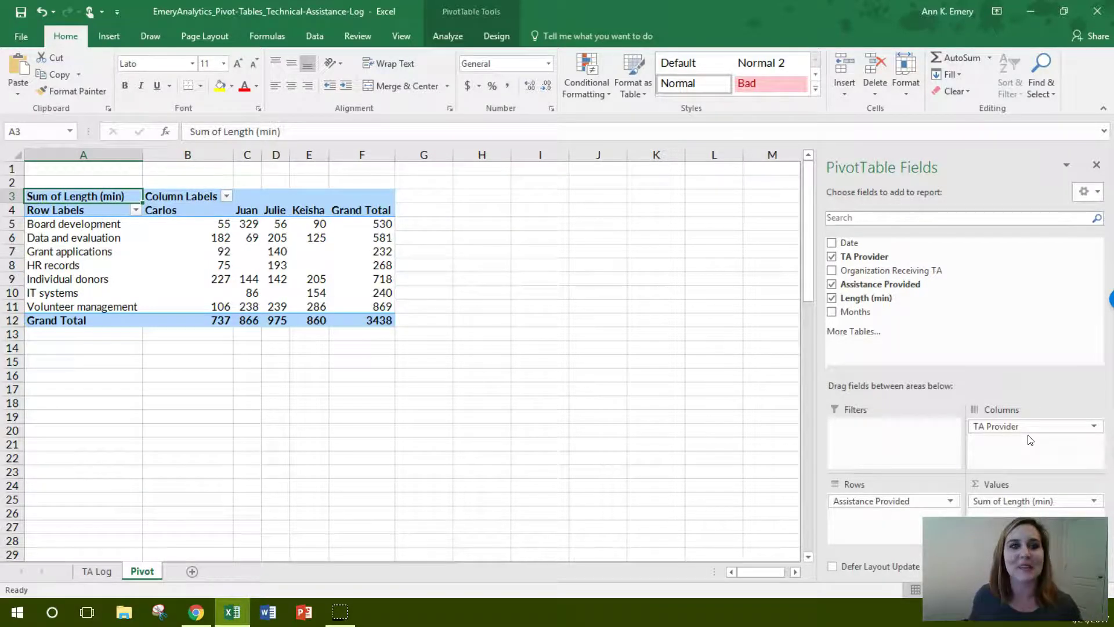
pyautogui.click(57, 224)
pyautogui.click(57, 238)
pyautogui.click(57, 253)
pyautogui.click(57, 273)
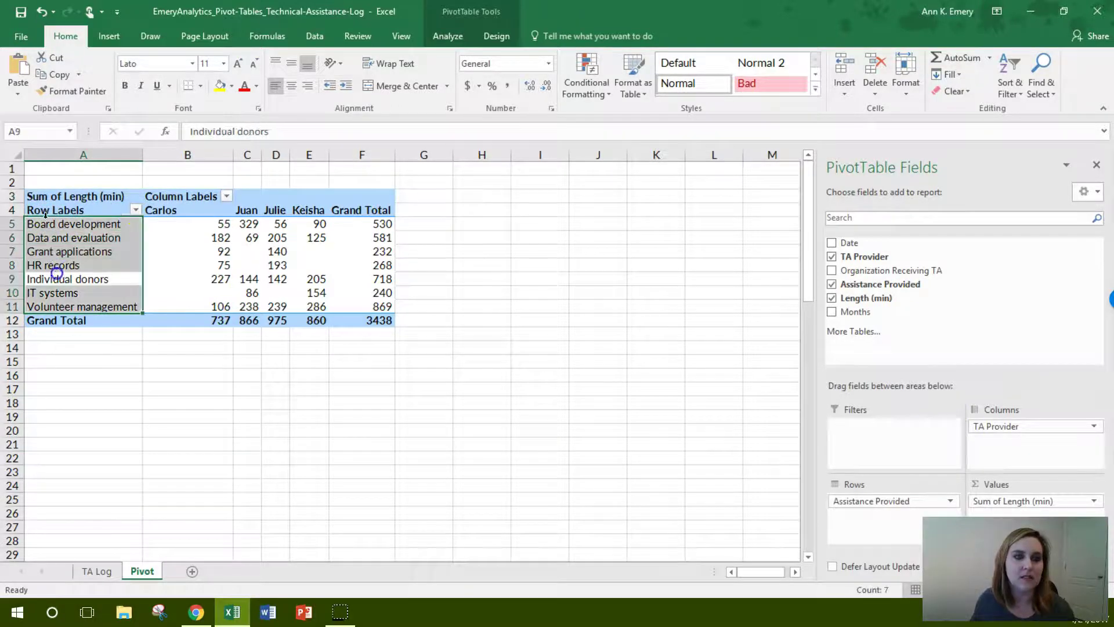
pyautogui.click(173, 210)
pyautogui.click(248, 211)
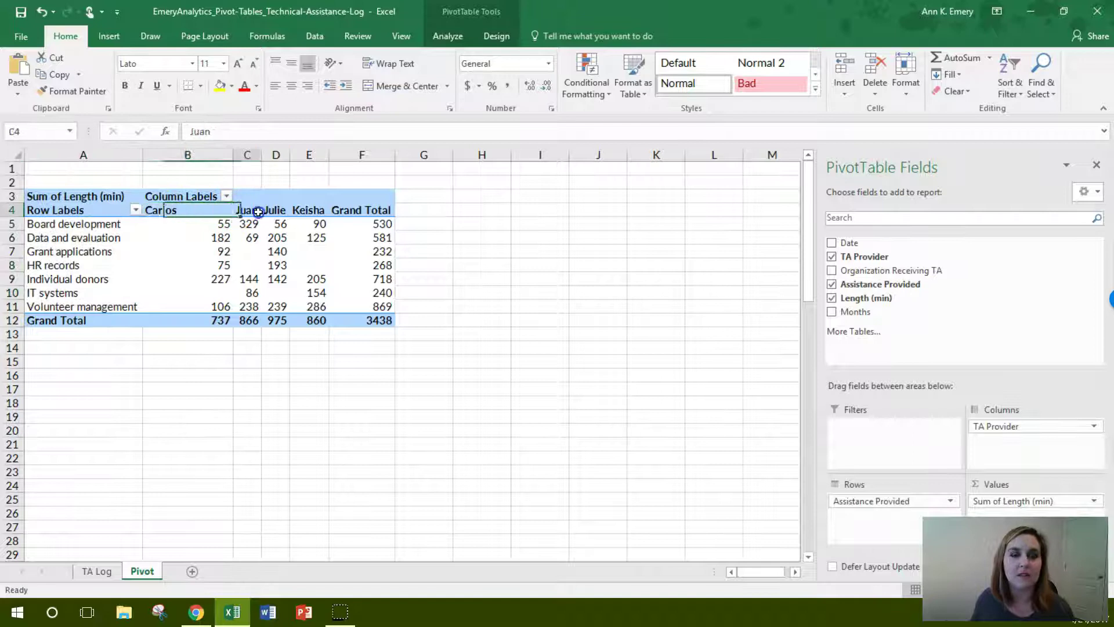
pyautogui.click(307, 210)
# Step: Return TA Provider to the row fields, placed above Assistance Provided
pyautogui.moveTo(990, 426); pyautogui.dragTo(885, 522)
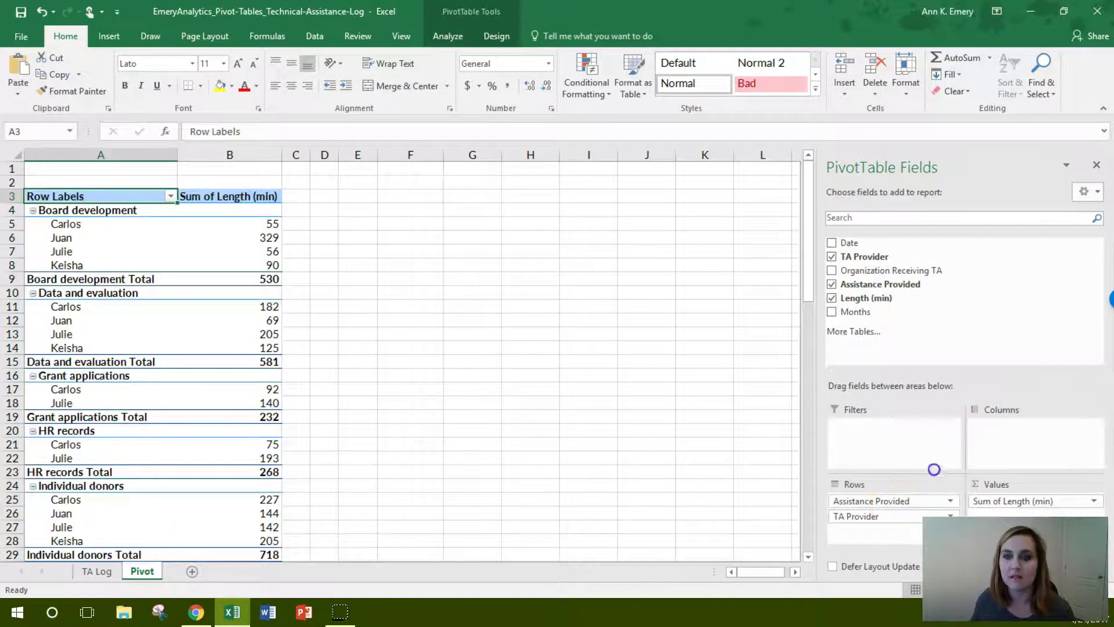
pyautogui.moveTo(1003, 428); pyautogui.dragTo(915, 514)
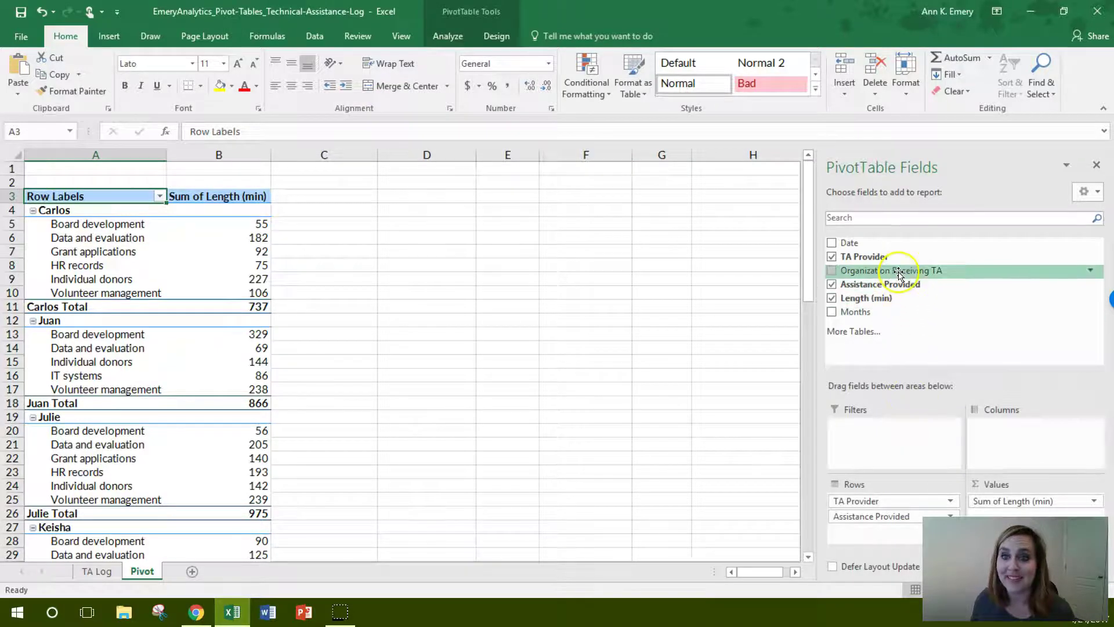
# Step: Add Organization Receiving TA as the column field and Date as the innermost row field, and review the nested row labels
pyautogui.moveTo(906, 271); pyautogui.dragTo(1009, 441)
pyautogui.moveTo(858, 244); pyautogui.dragTo(871, 541)
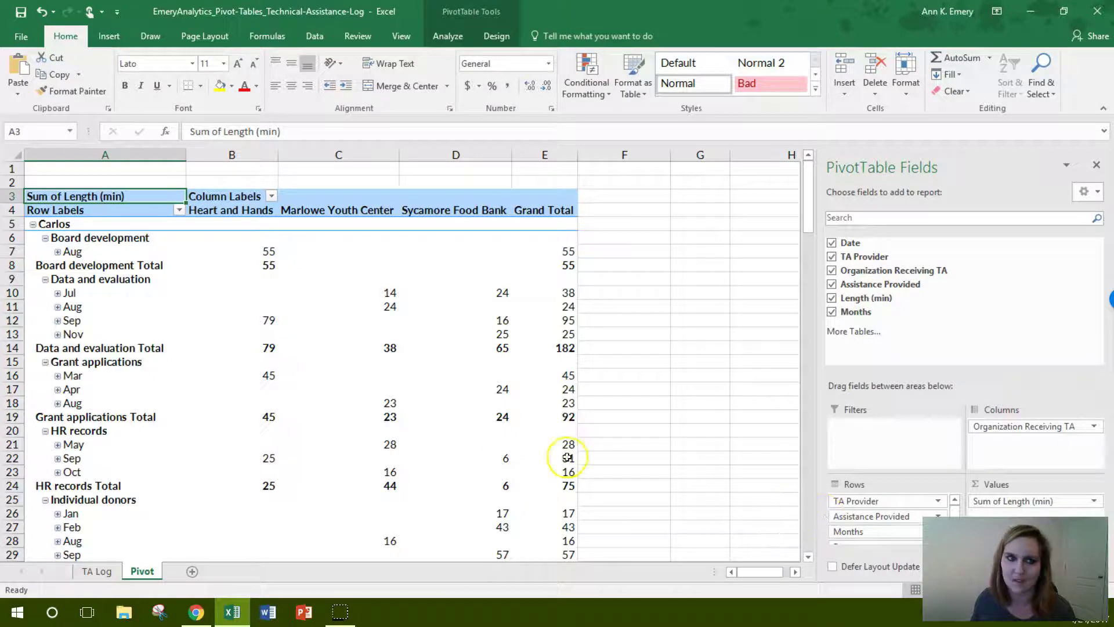
pyautogui.click(57, 225)
pyautogui.click(90, 238)
pyautogui.click(101, 252)
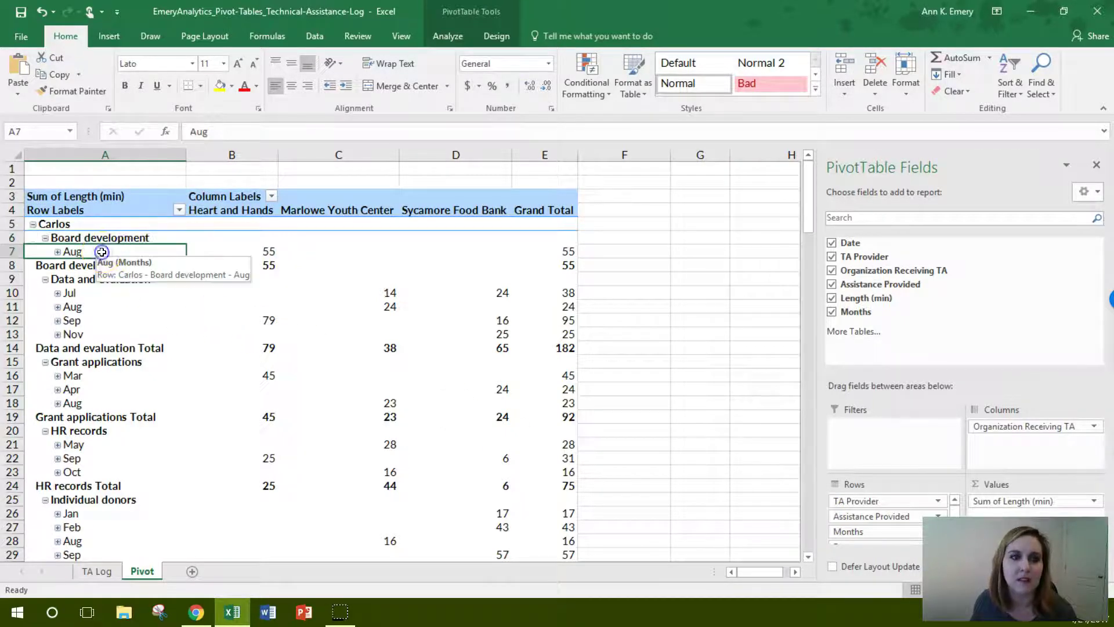
pyautogui.click(94, 279)
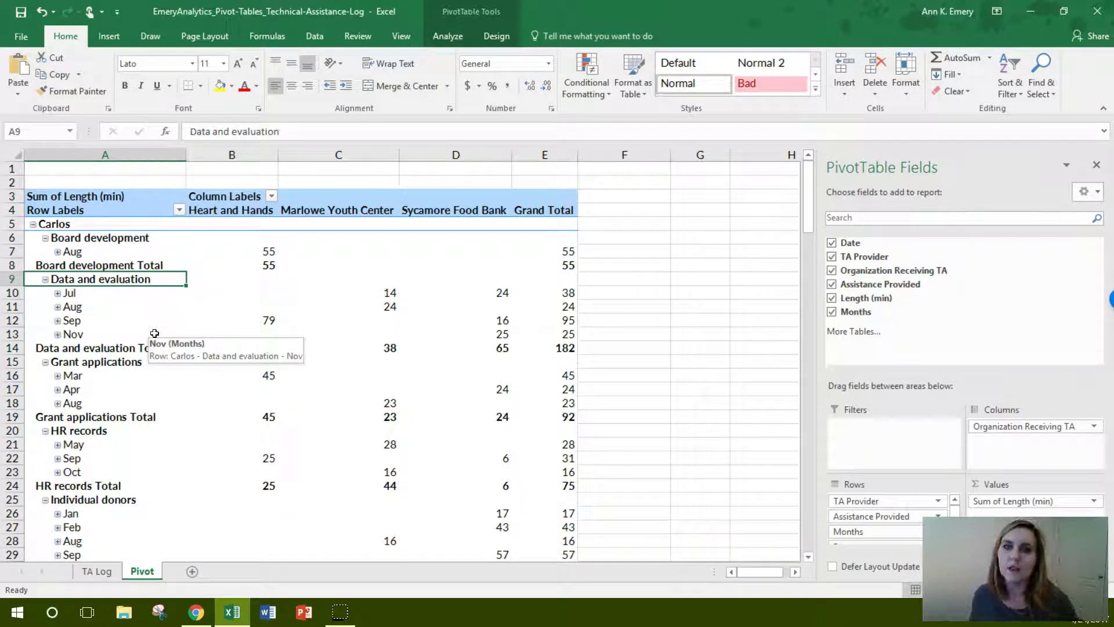
# Step: Remove Months, Assistance Provided, Organization Receiving TA, TA Provider and Date from the pivot table, keeping only Length (min)
pyautogui.click(831, 312)
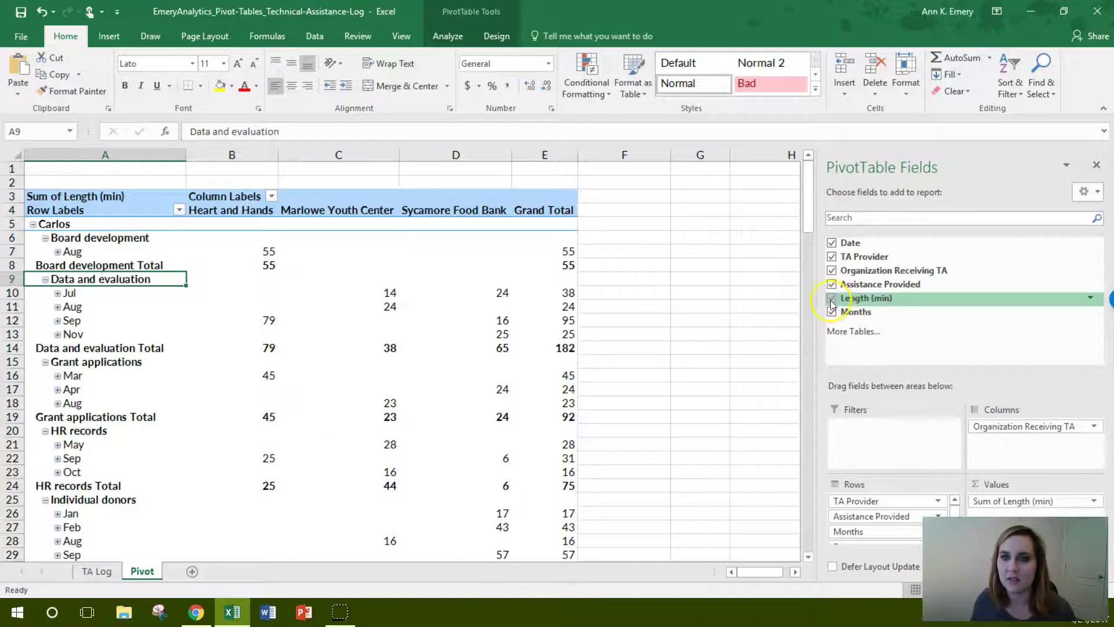
pyautogui.click(831, 284)
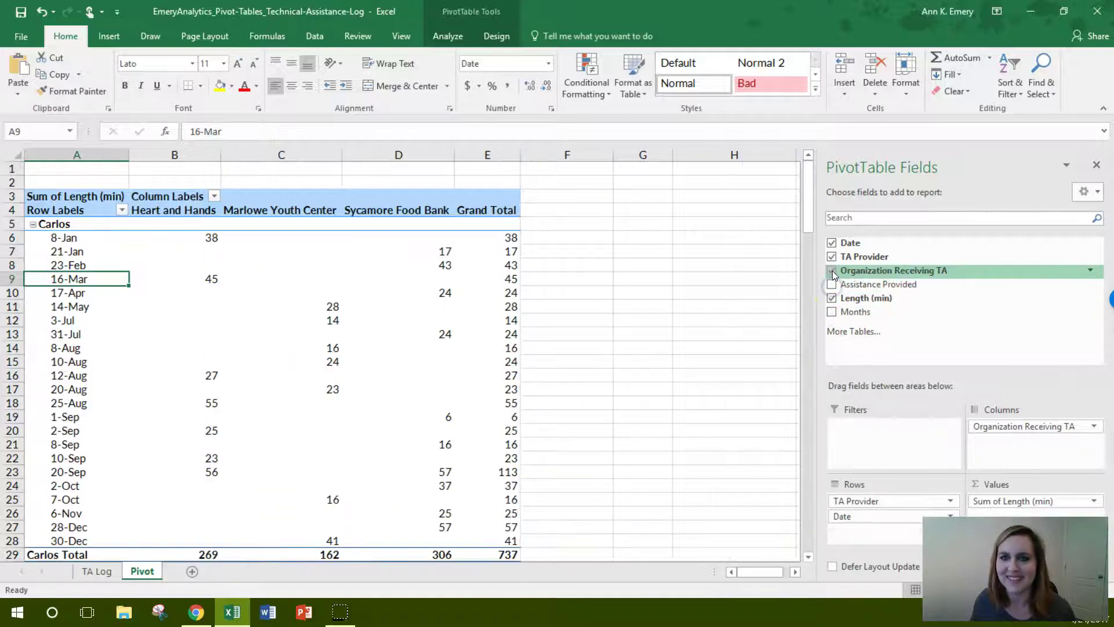
pyautogui.click(832, 270)
pyautogui.click(831, 257)
pyautogui.click(831, 243)
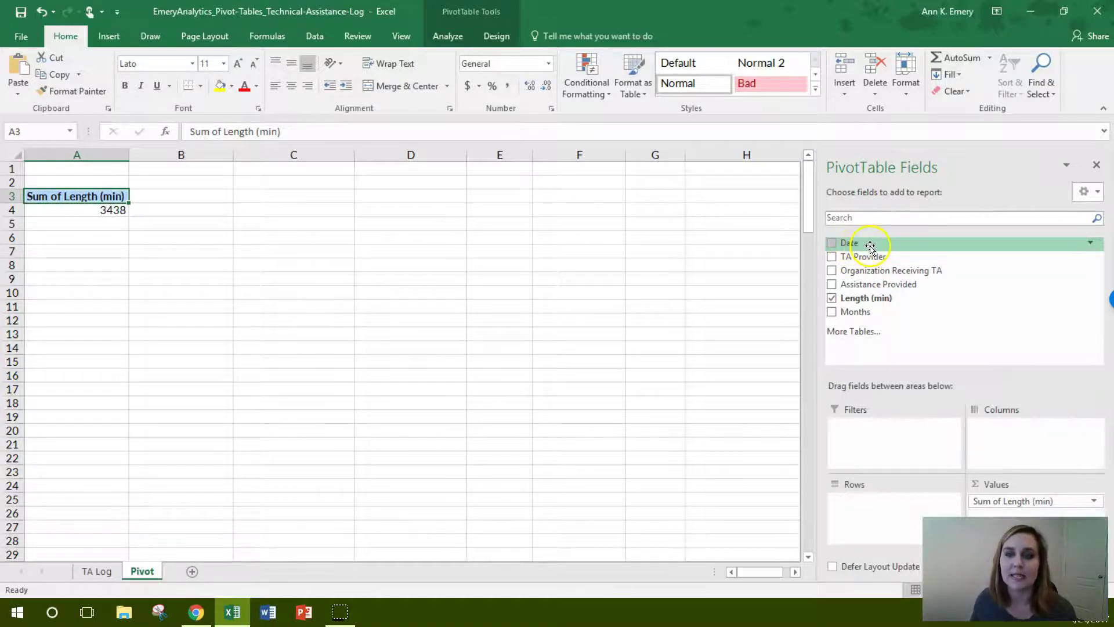
# Step: Add Date to the pivot table's rows and remove the accompanying Months field
pyautogui.moveTo(865, 247); pyautogui.dragTo(869, 511)
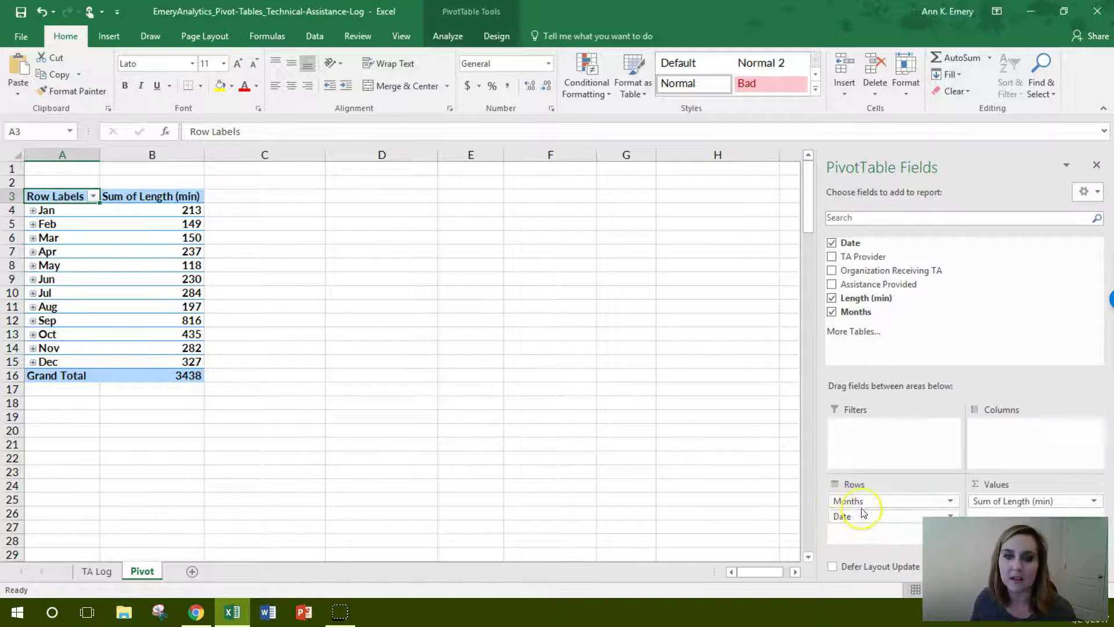
pyautogui.moveTo(864, 501); pyautogui.dragTo(880, 355)
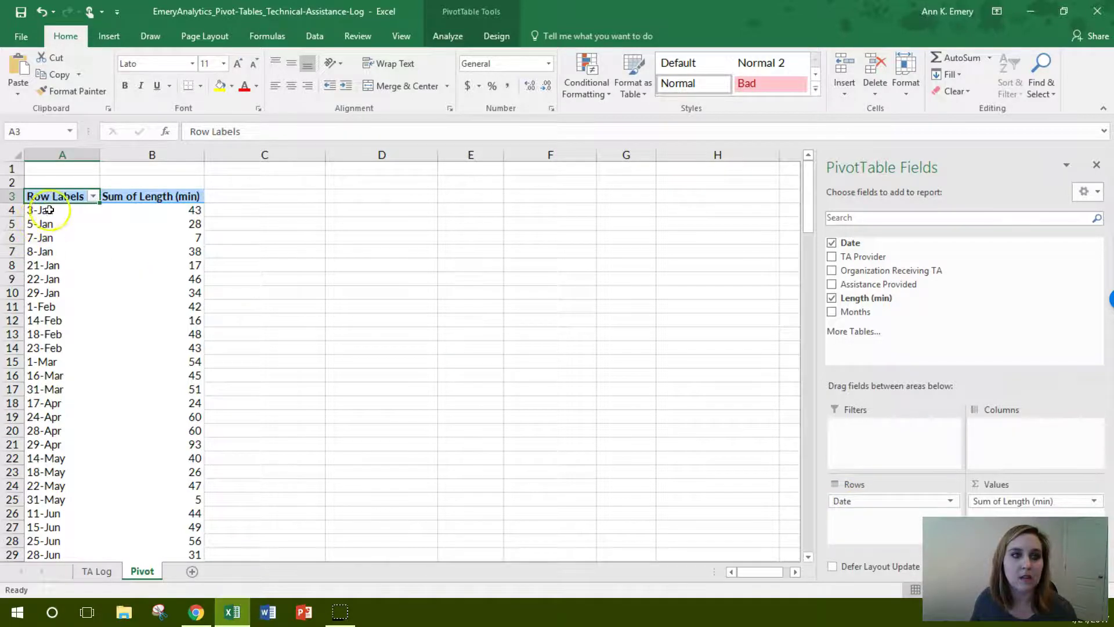
pyautogui.moveTo(51, 210); pyautogui.dragTo(62, 293)
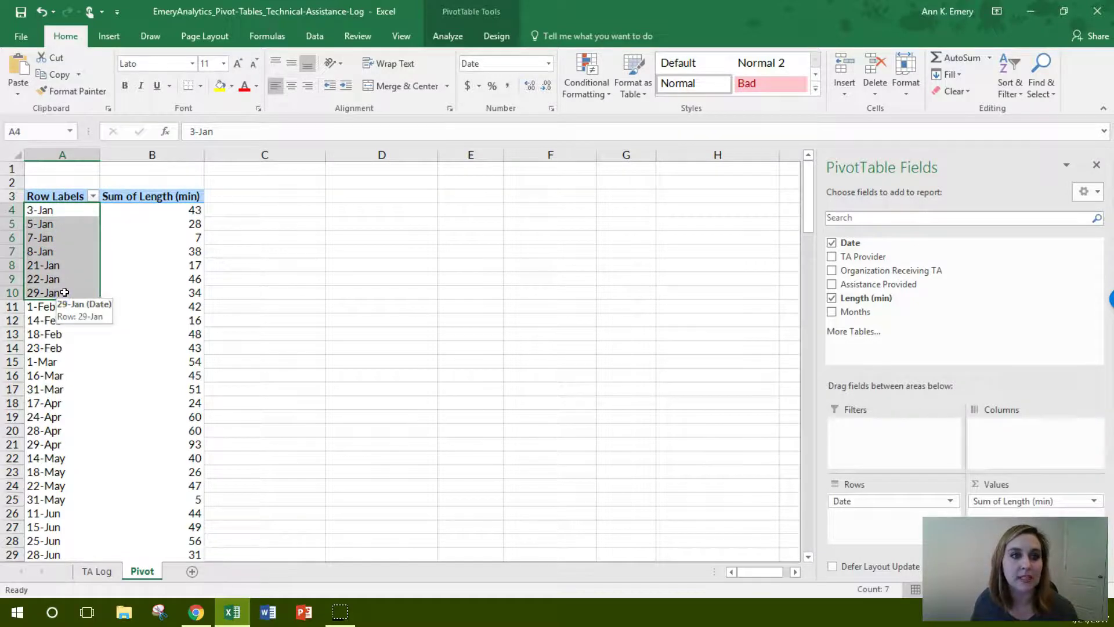
pyautogui.rightClick(65, 293)
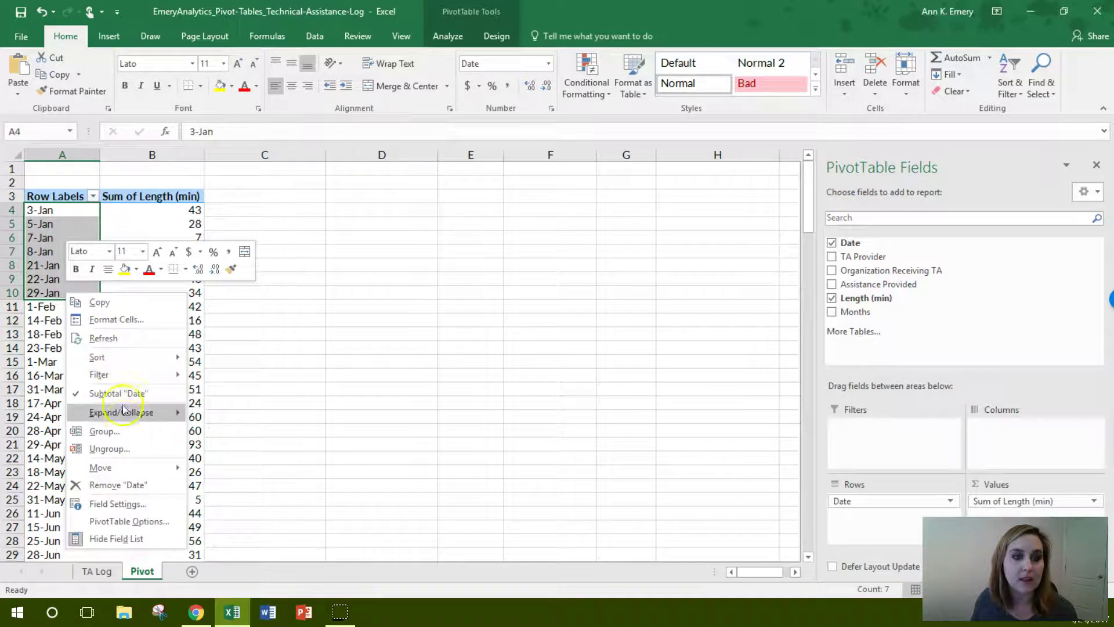
pyautogui.click(124, 432)
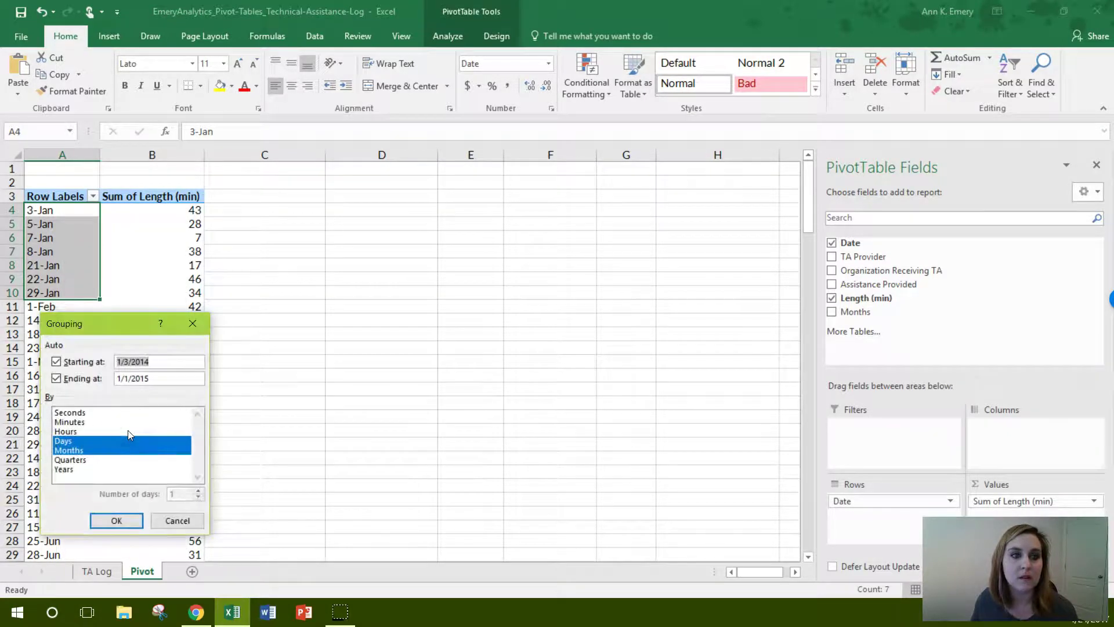
pyautogui.click(204, 324)
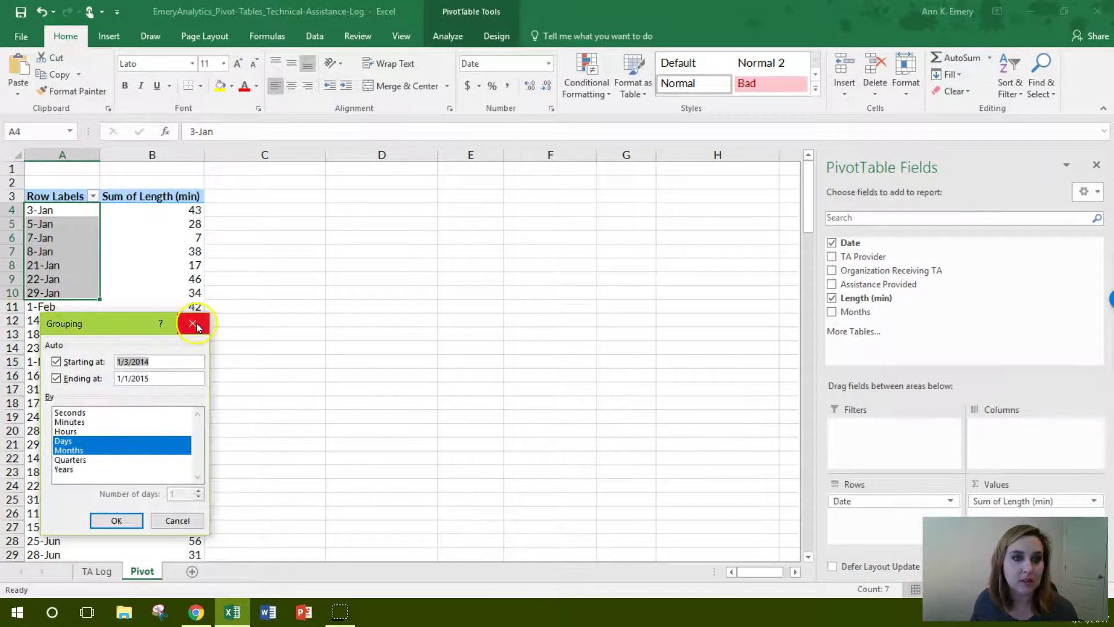
pyautogui.click(199, 329)
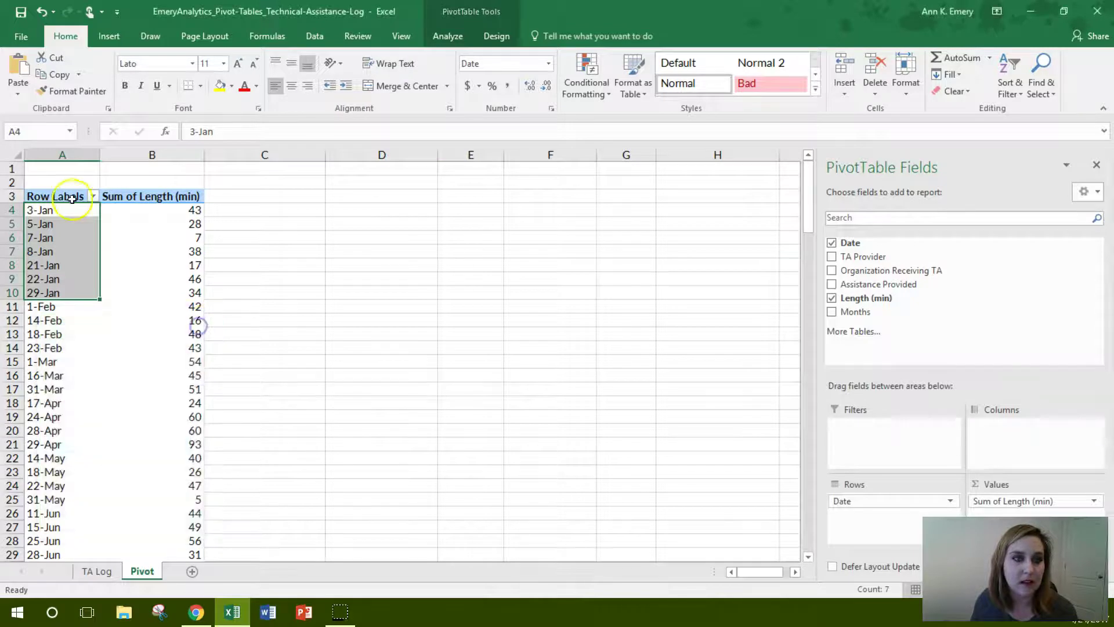
# Step: Group all the date row labels by Months only, with Days deselected
pyautogui.moveTo(63, 210); pyautogui.dragTo(69, 527)
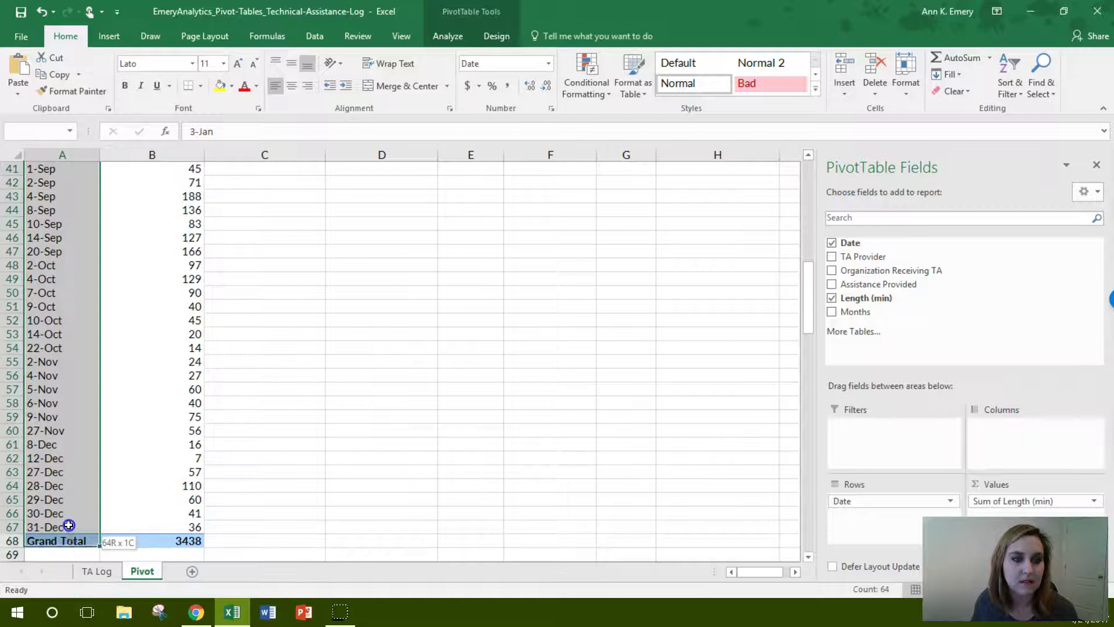
pyautogui.scroll(13, 70, 366)
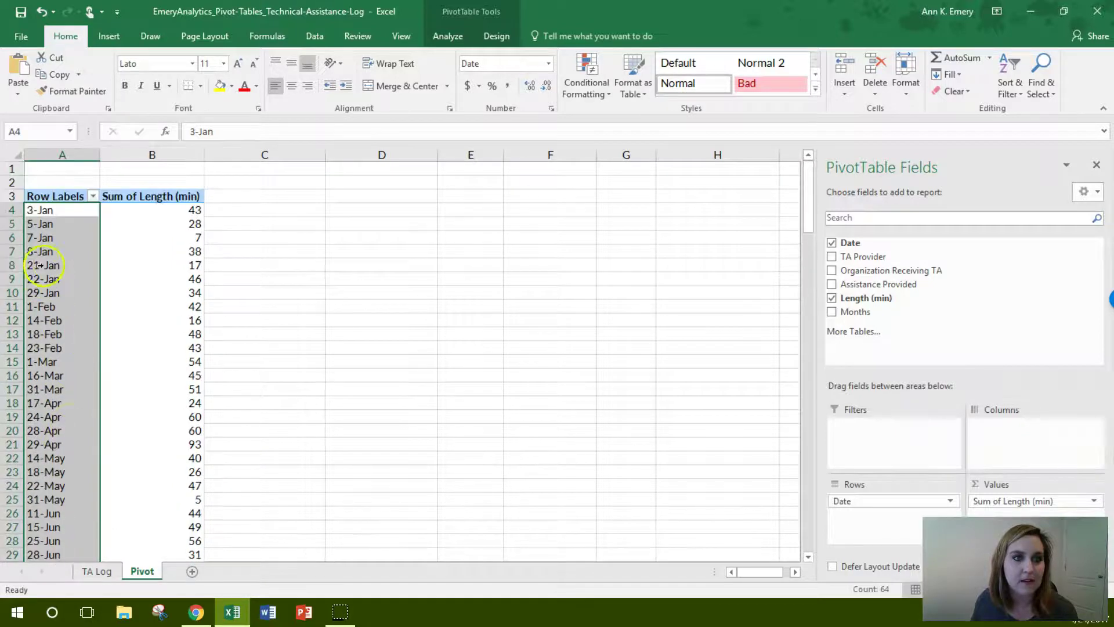
pyautogui.rightClick(39, 265)
pyautogui.click(106, 400)
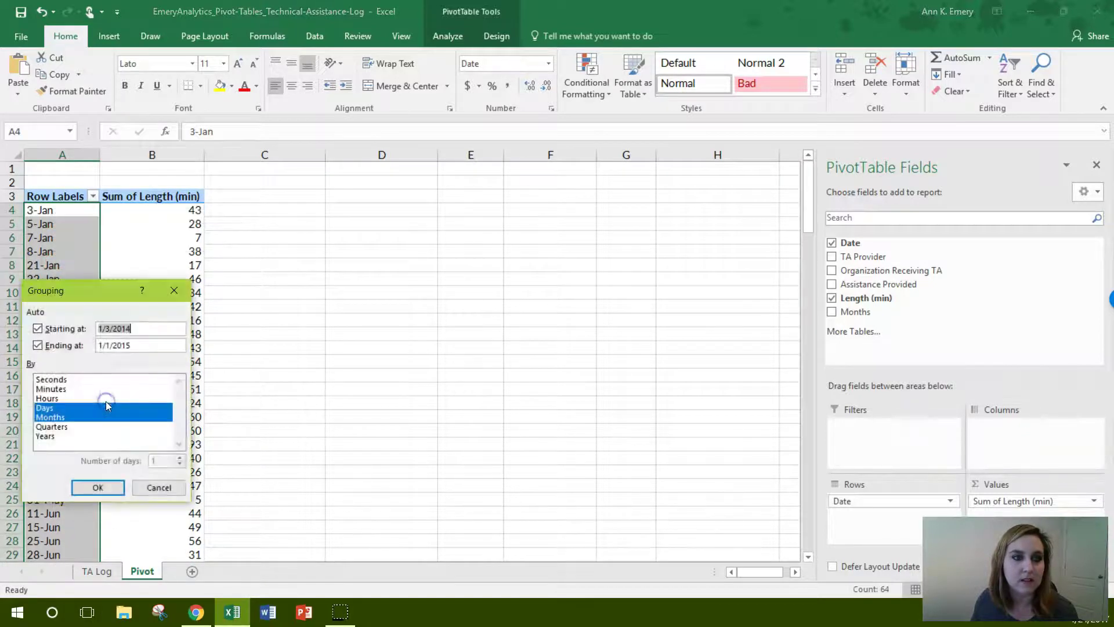
pyautogui.click(103, 329)
pyautogui.click(114, 347)
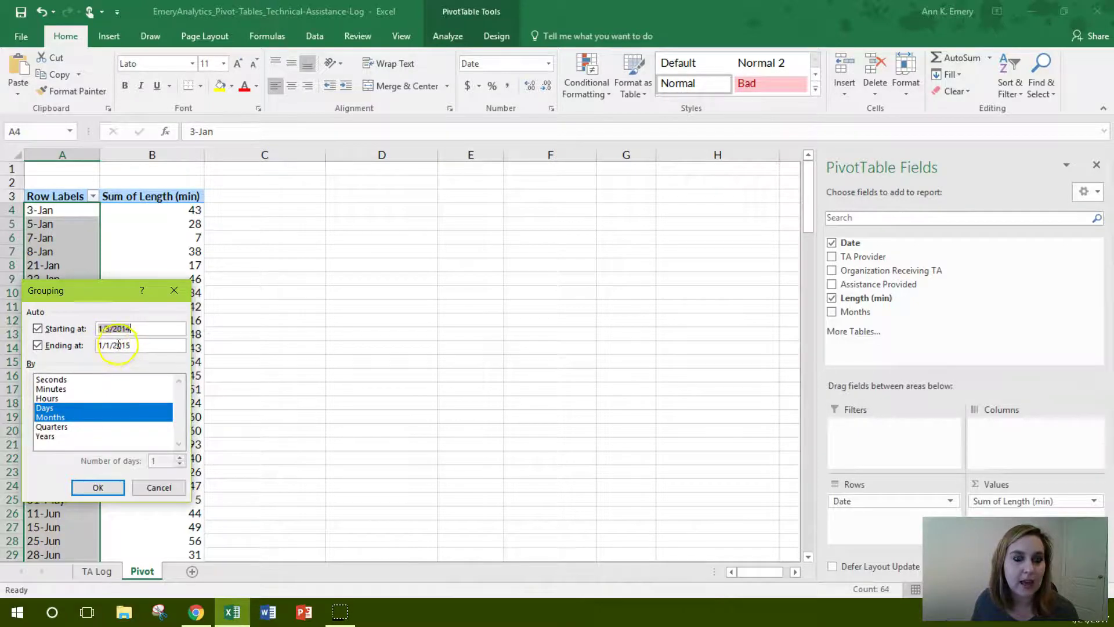
pyautogui.click(55, 410)
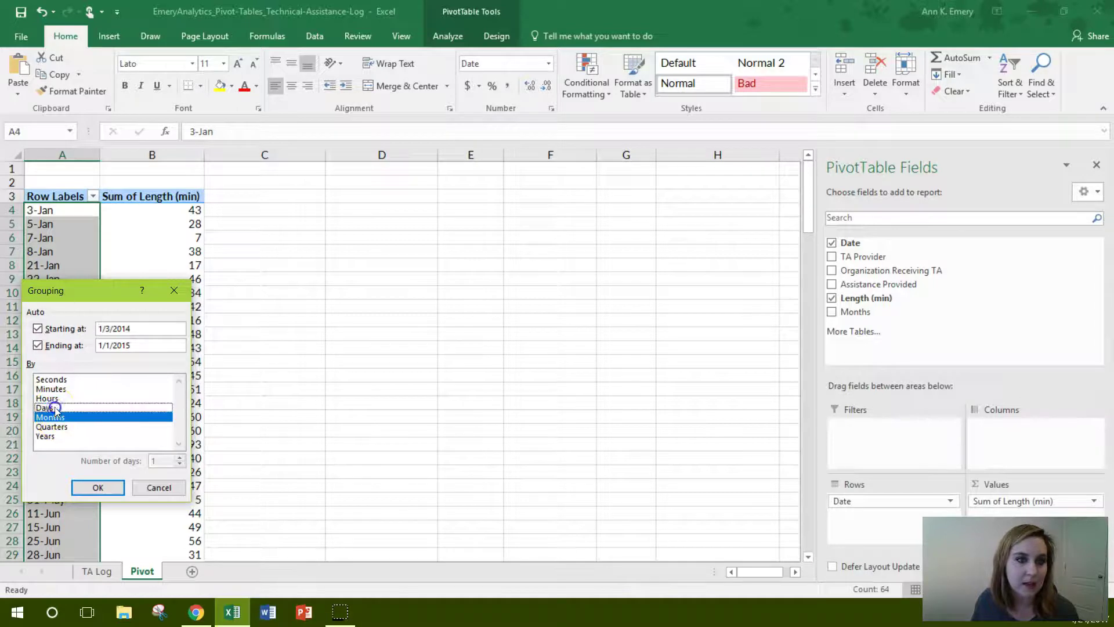
pyautogui.click(110, 487)
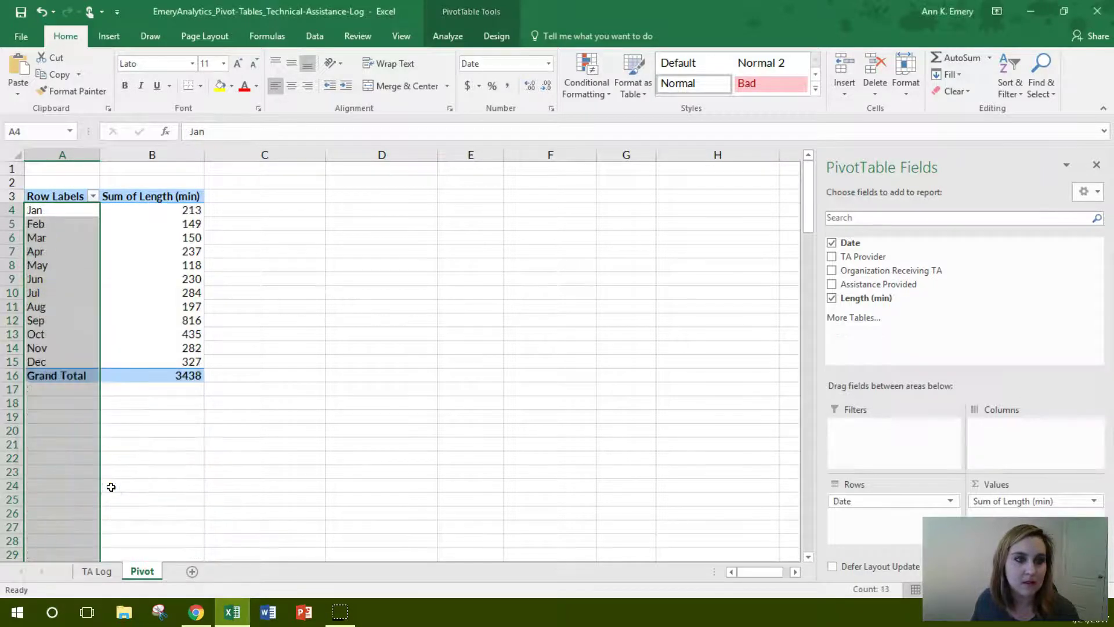
pyautogui.click(66, 214)
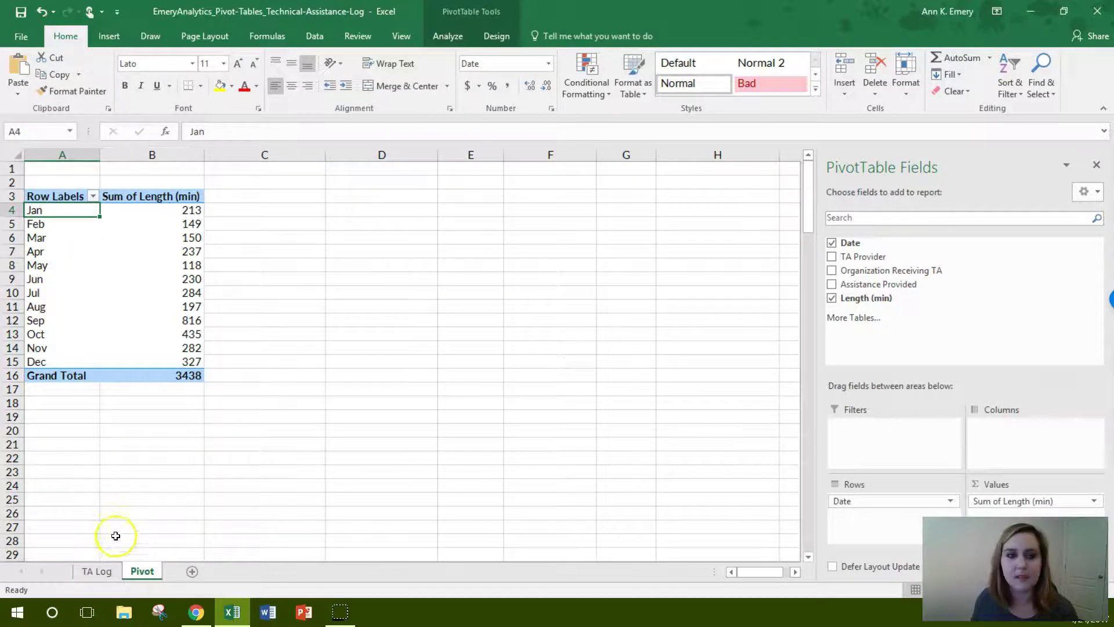
# Step: Insert a blank column before TA Provider on the TA Log sheet
pyautogui.click(105, 572)
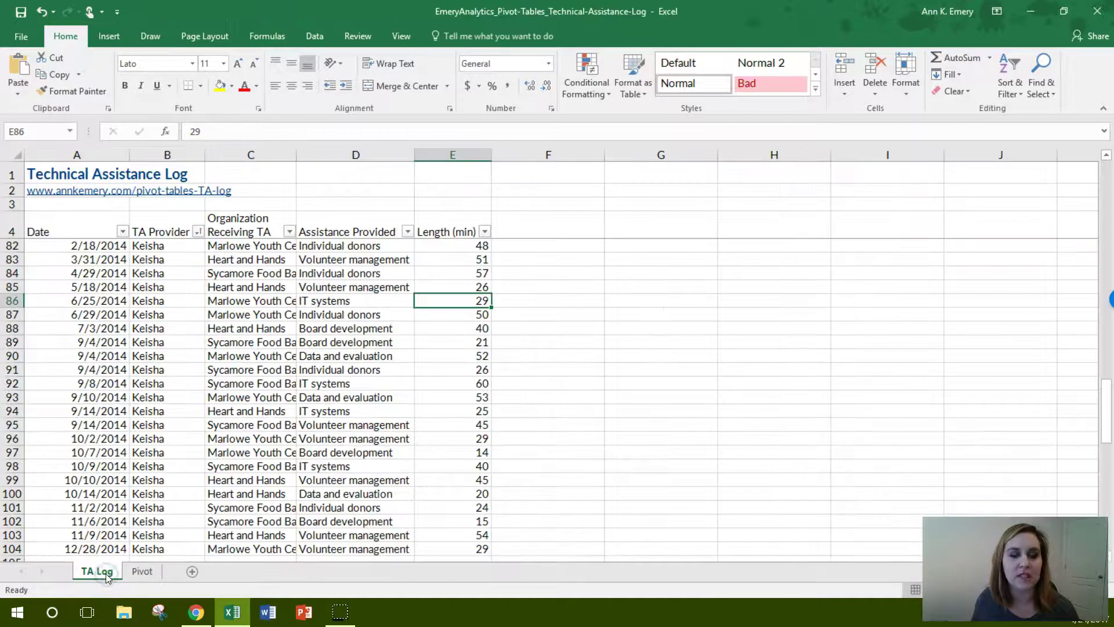
pyautogui.click(102, 573)
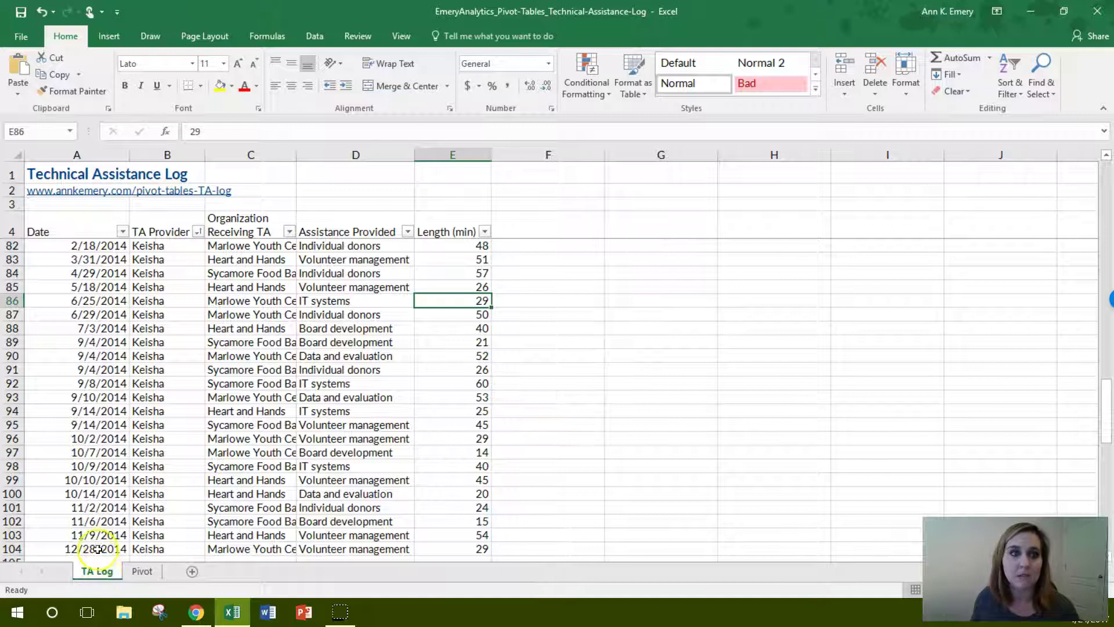
pyautogui.click(69, 230)
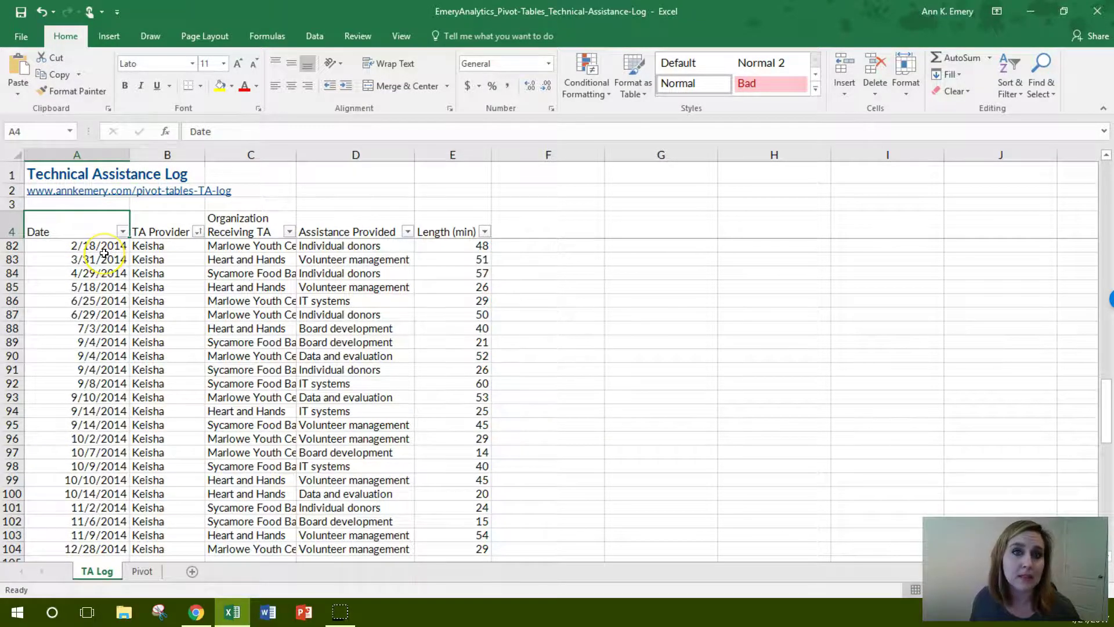
pyautogui.scroll(20, 104, 256)
pyautogui.scroll(4, 104, 253)
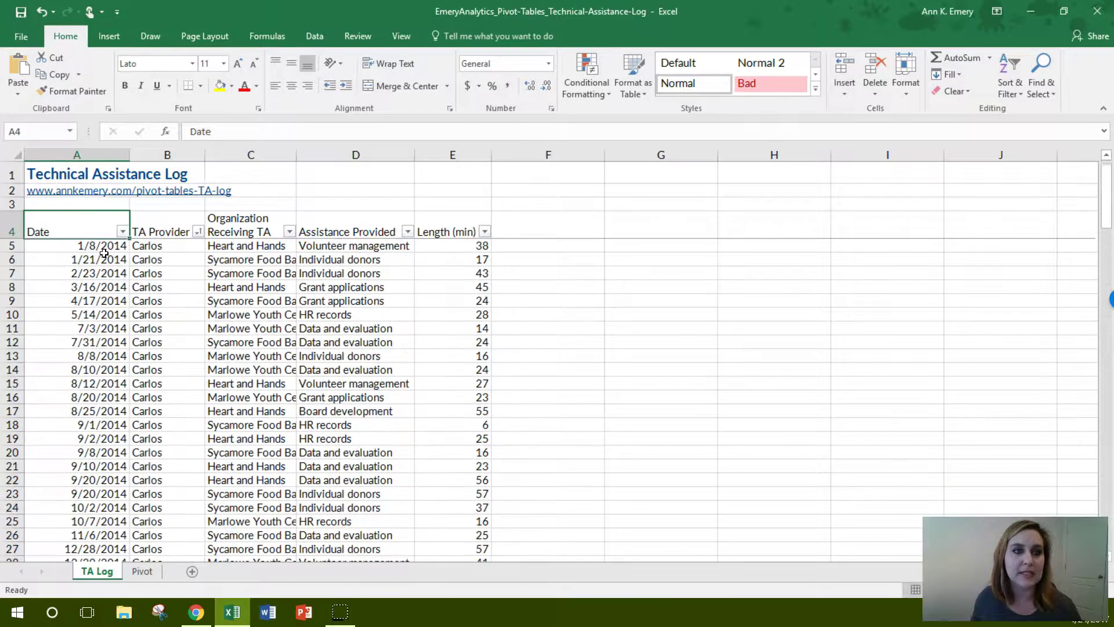
pyautogui.moveTo(165, 227); pyautogui.dragTo(185, 546)
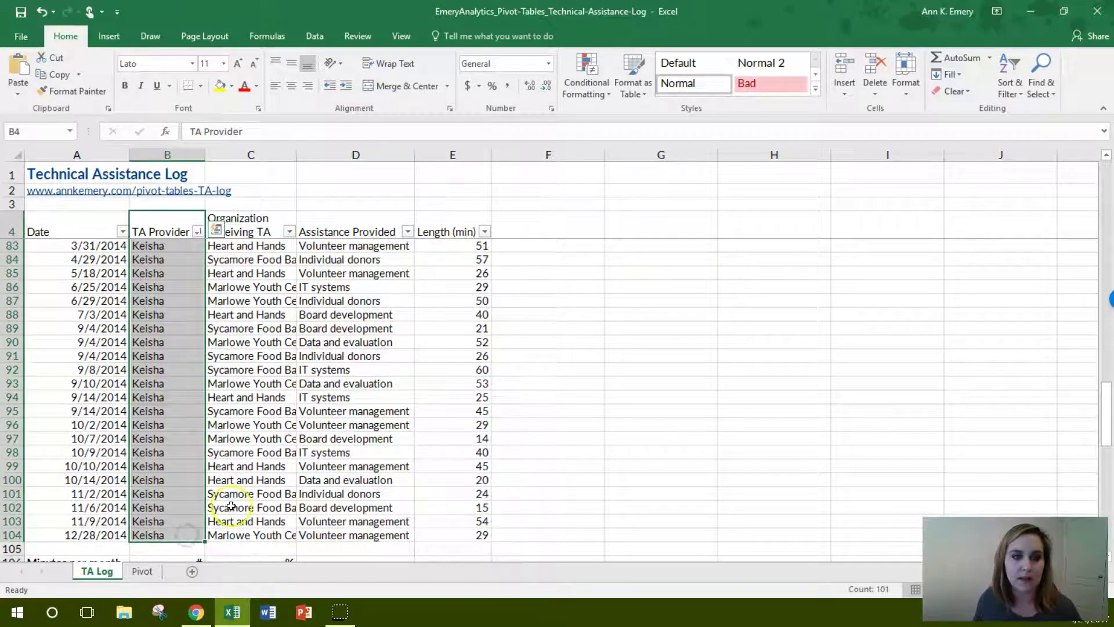
pyautogui.click(847, 59)
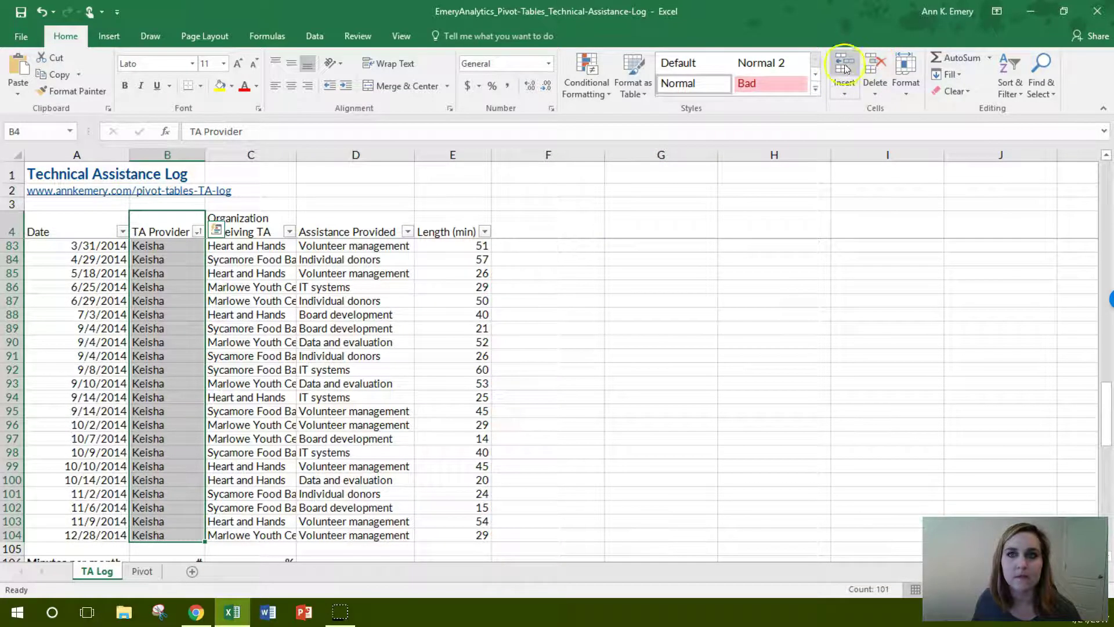
pyautogui.click(167, 154)
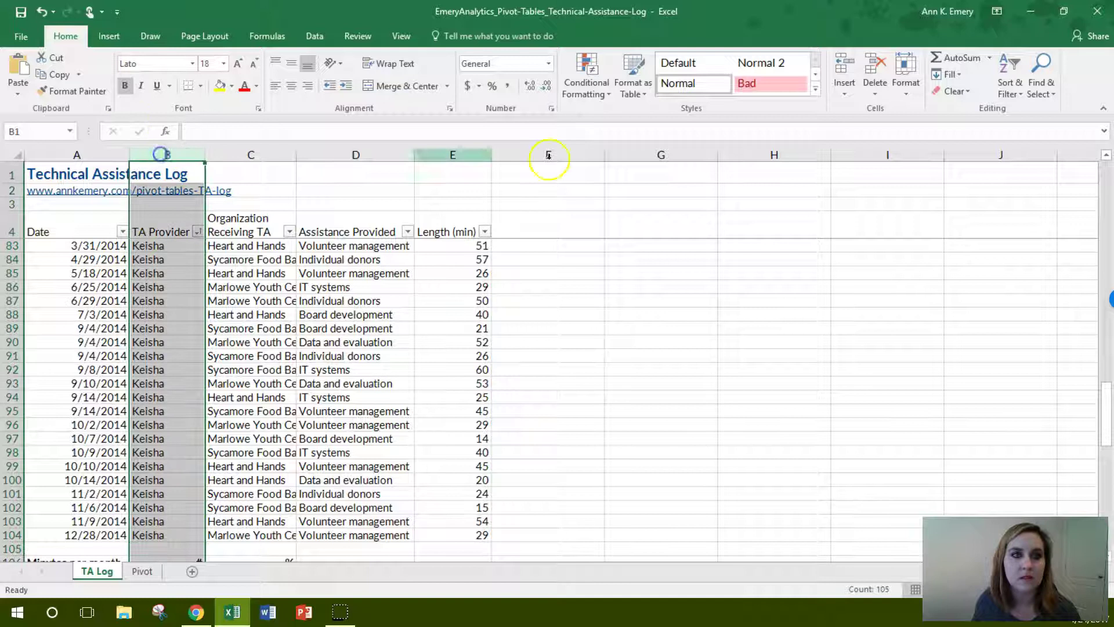
pyautogui.click(862, 71)
# Step: Head the new column Month in B4 and enter =MONTH(A5) in B5 to extract the month from the date
pyautogui.click(175, 230)
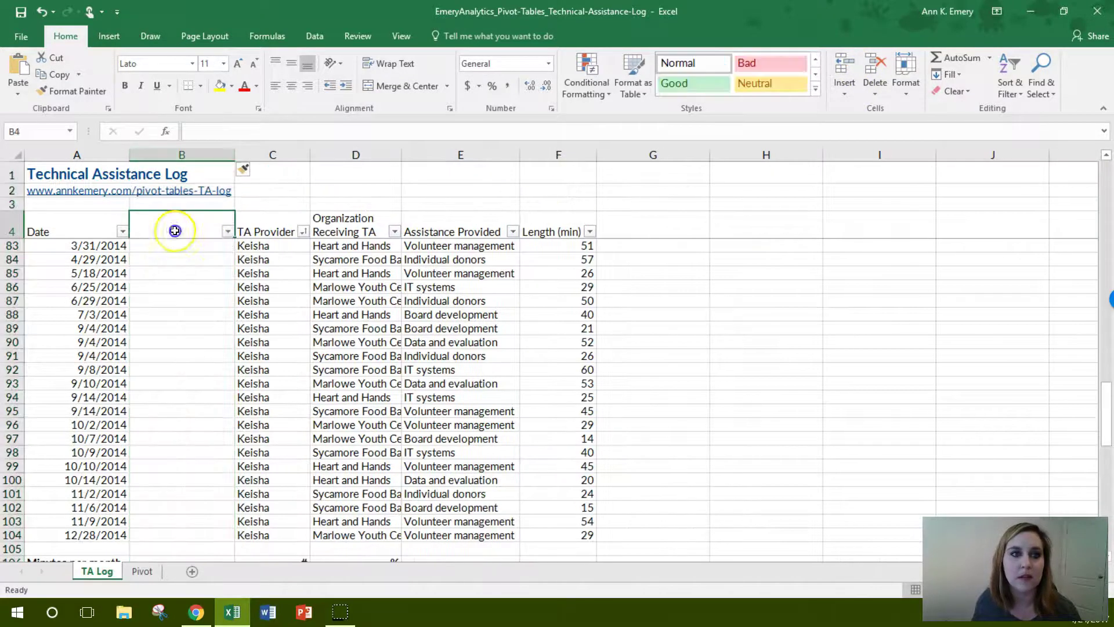
pyautogui.write('Month')
pyautogui.press('Return')
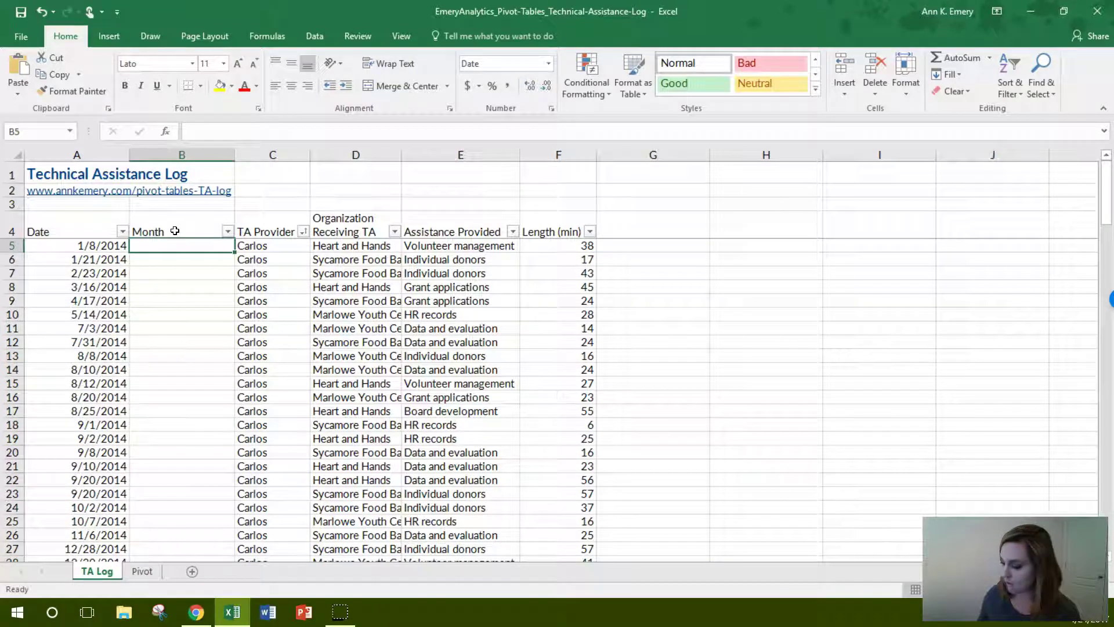
pyautogui.write('=mon')
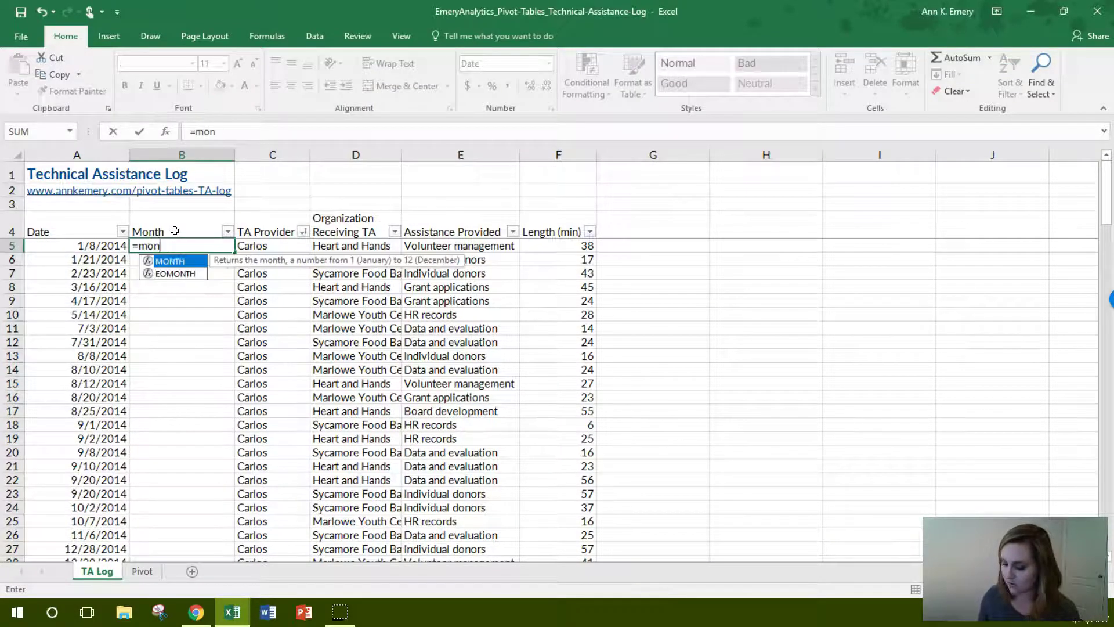
pyautogui.write('th(')
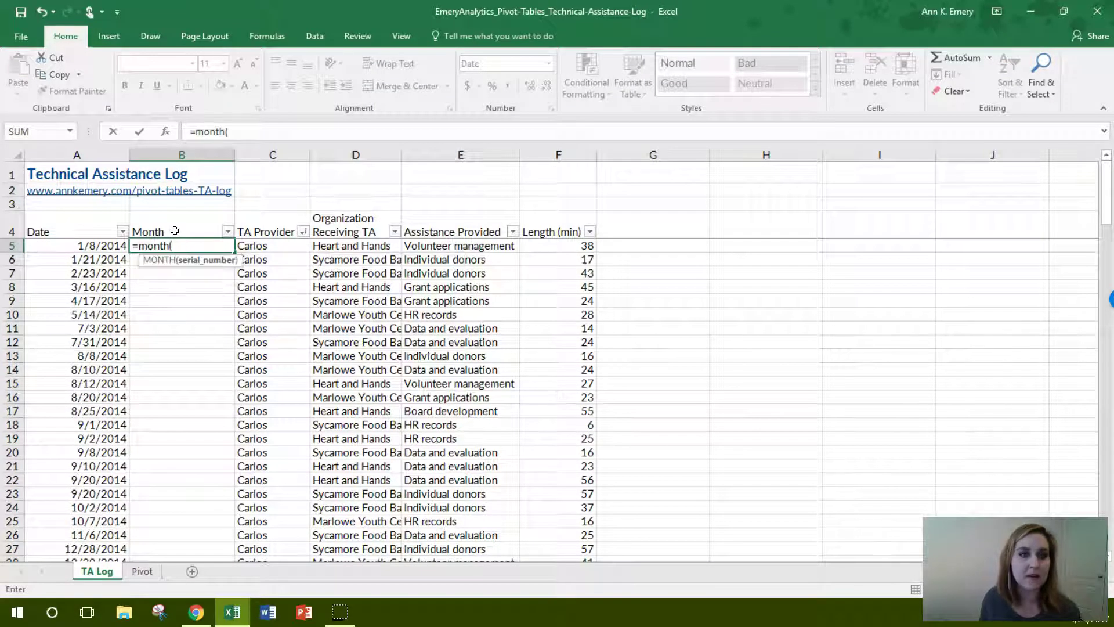
pyautogui.click(87, 246)
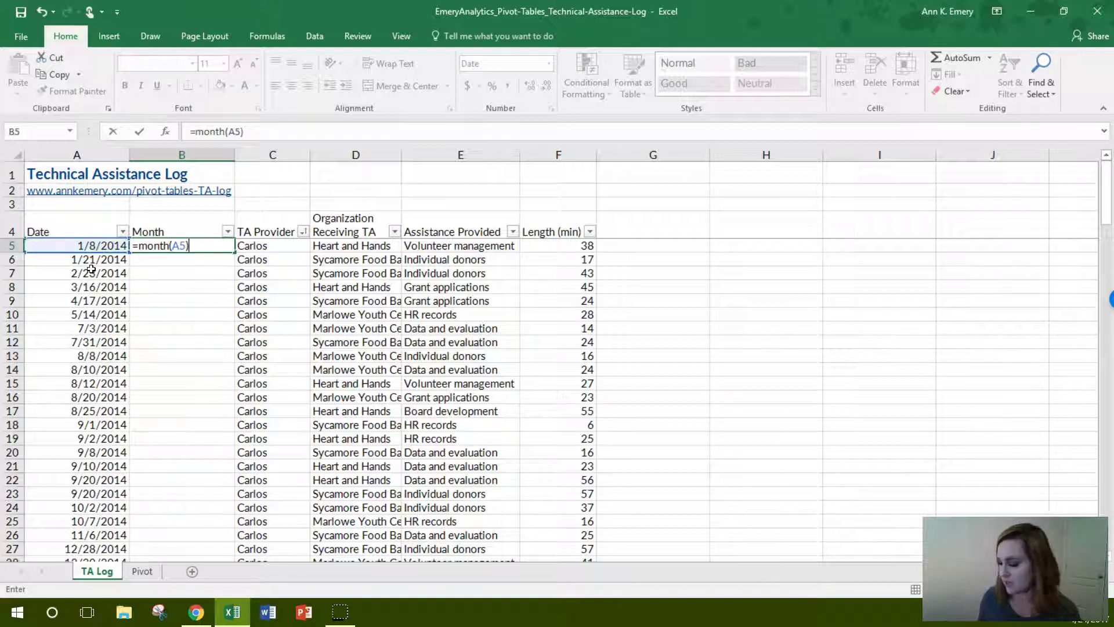
pyautogui.press('Return')
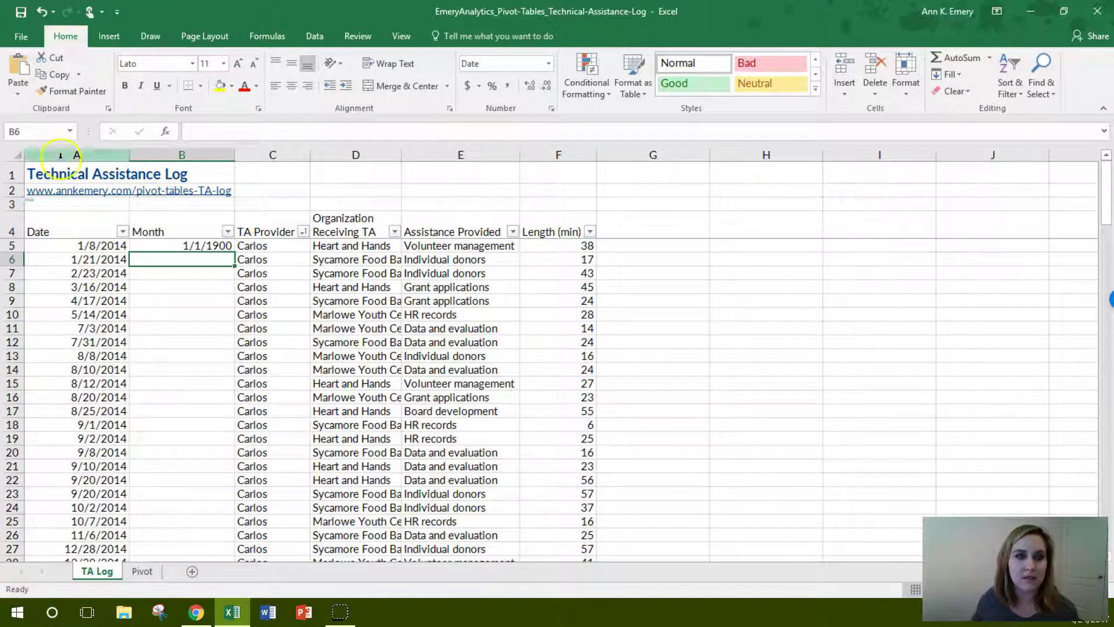
# Step: Format cell B5 as Number with no decimal places
pyautogui.click(206, 249)
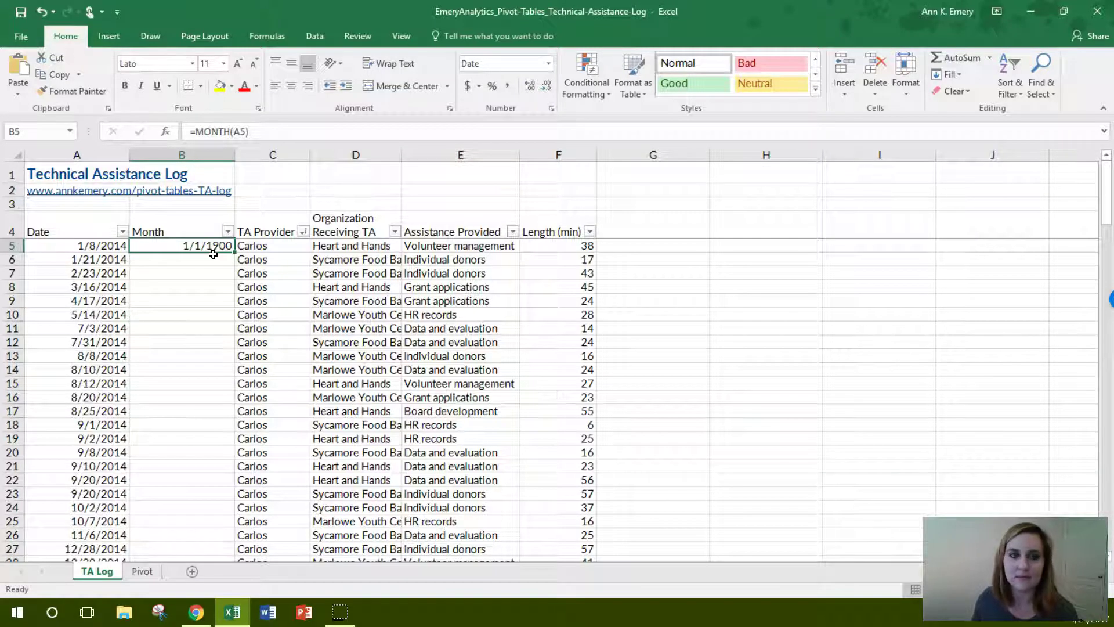
pyautogui.click(549, 65)
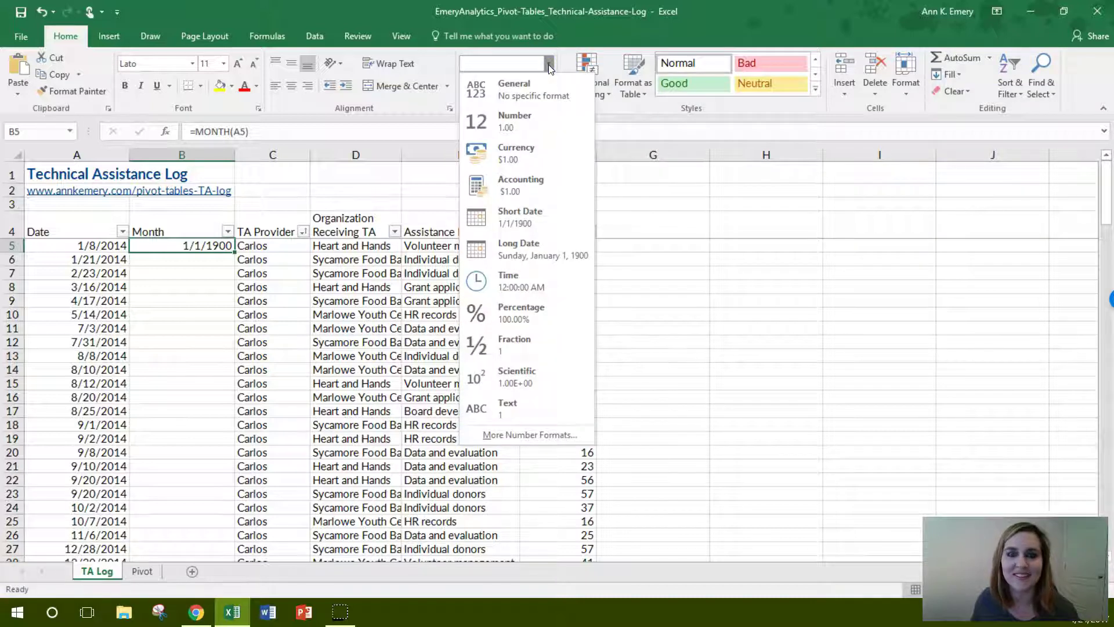
pyautogui.click(542, 123)
pyautogui.click(547, 91)
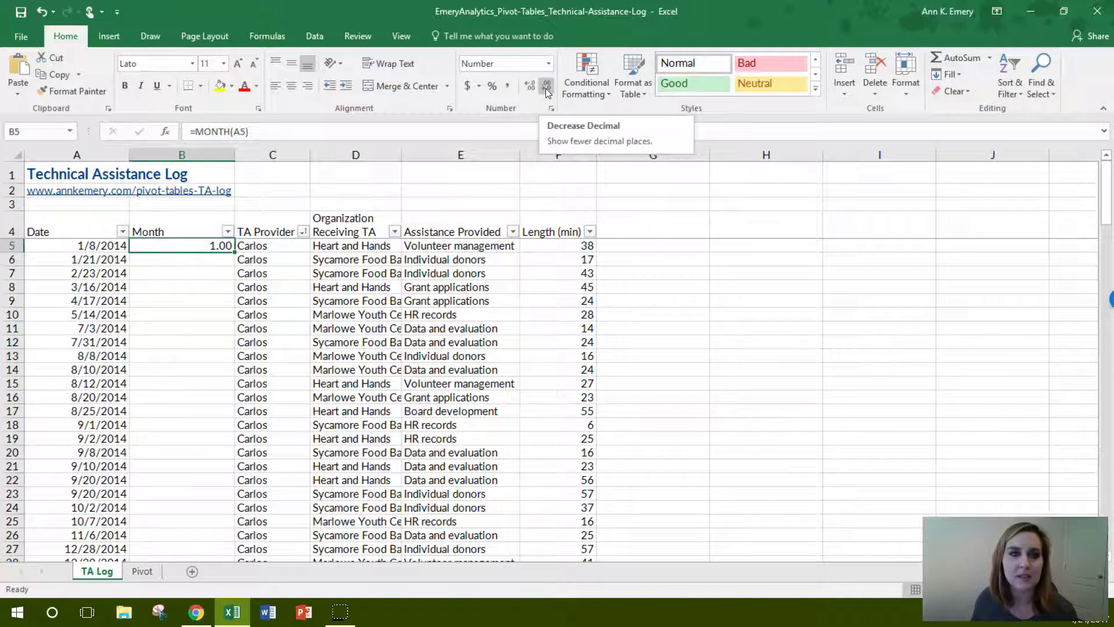
pyautogui.click(547, 89)
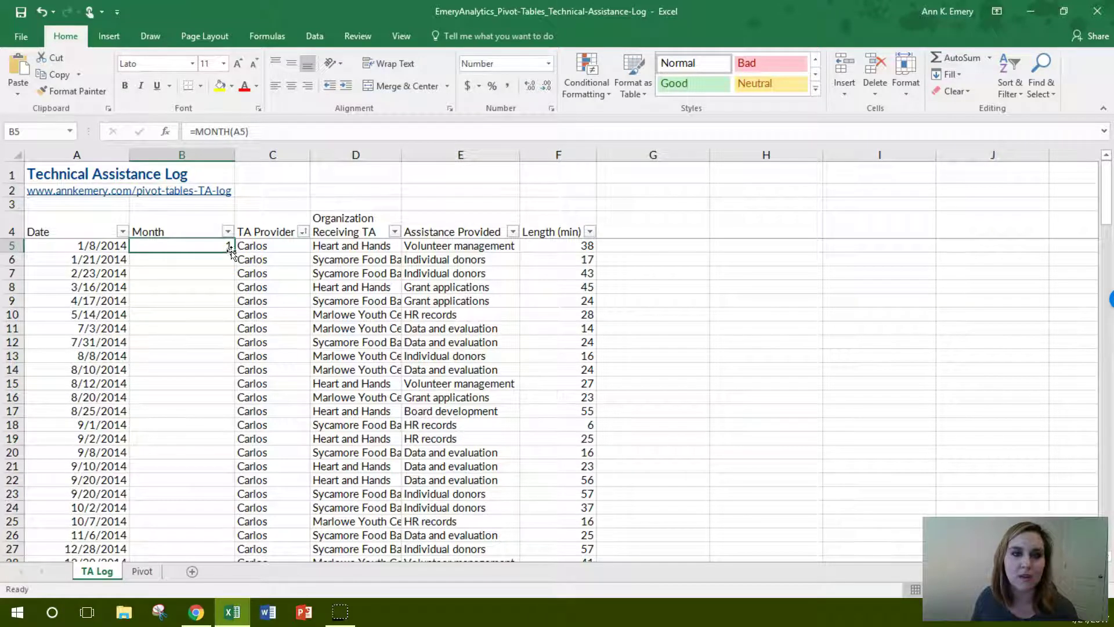
# Step: Fill the MONTH formula from B5 down to the last log entry in row 104 and check the results
pyautogui.moveTo(234, 250); pyautogui.dragTo(235, 377)
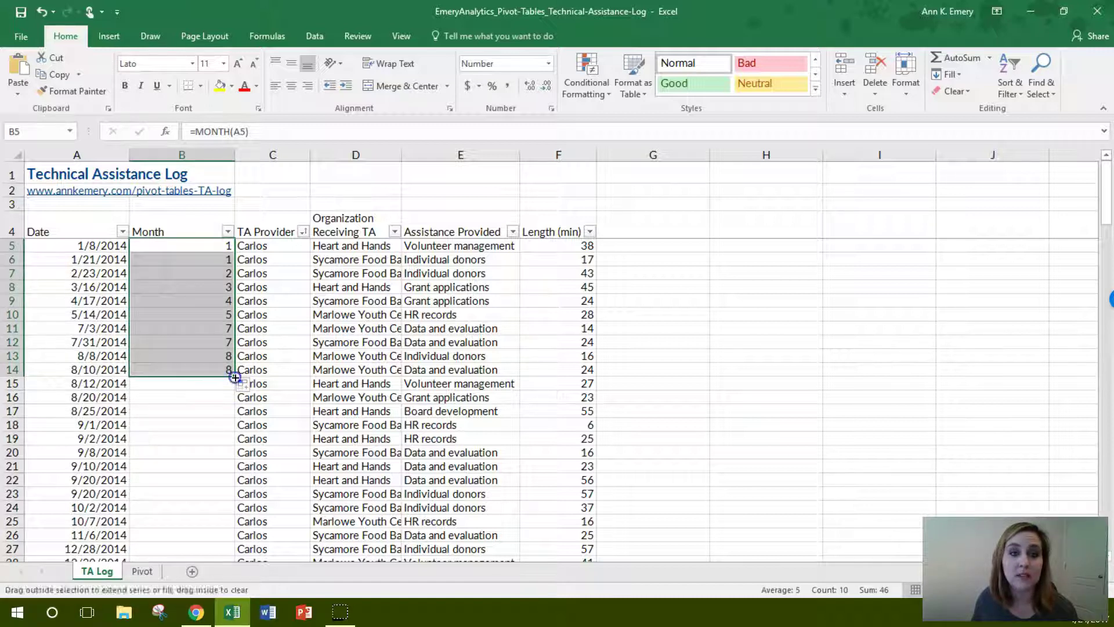
pyautogui.doubleClick(235, 377)
pyautogui.scroll(-3, 222, 364)
pyautogui.scroll(-14, 222, 364)
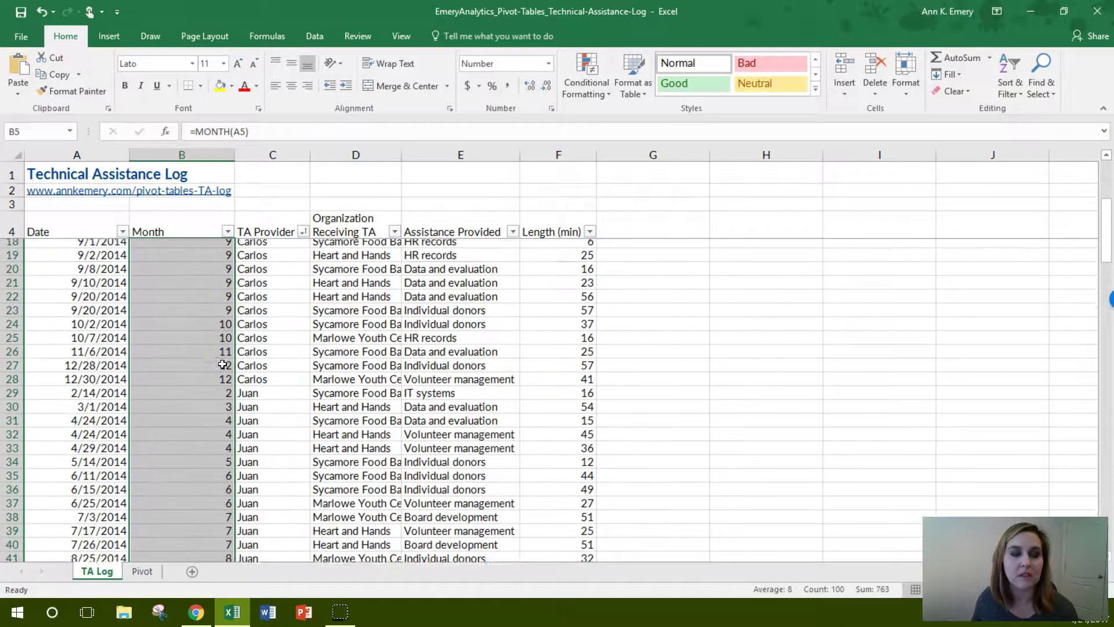
pyautogui.scroll(-11, 222, 364)
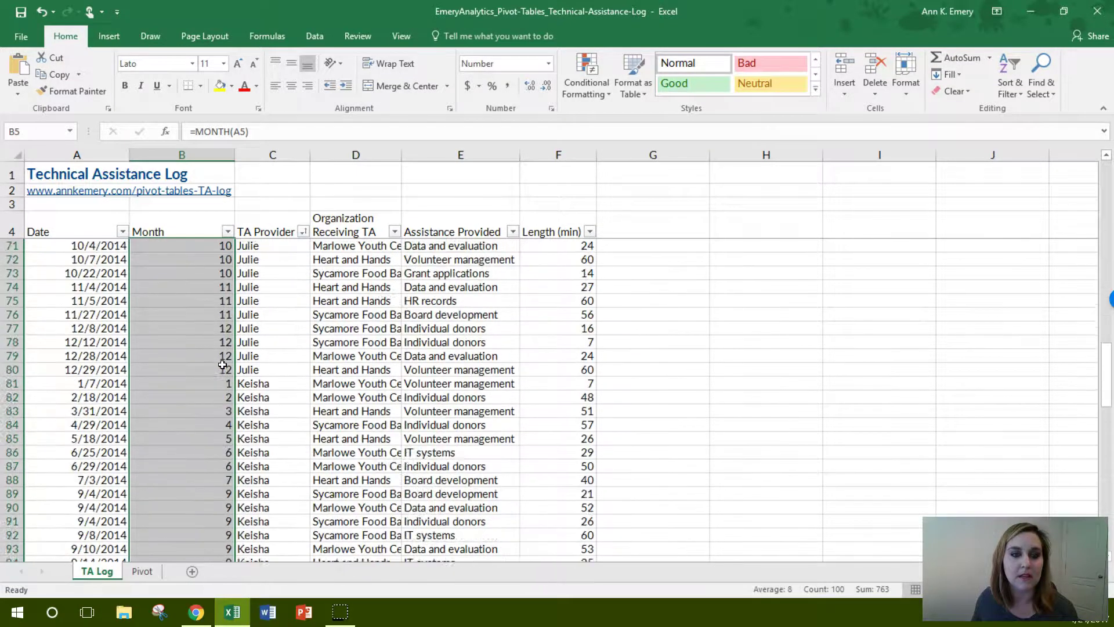
pyautogui.scroll(2, 223, 364)
pyautogui.click(227, 366)
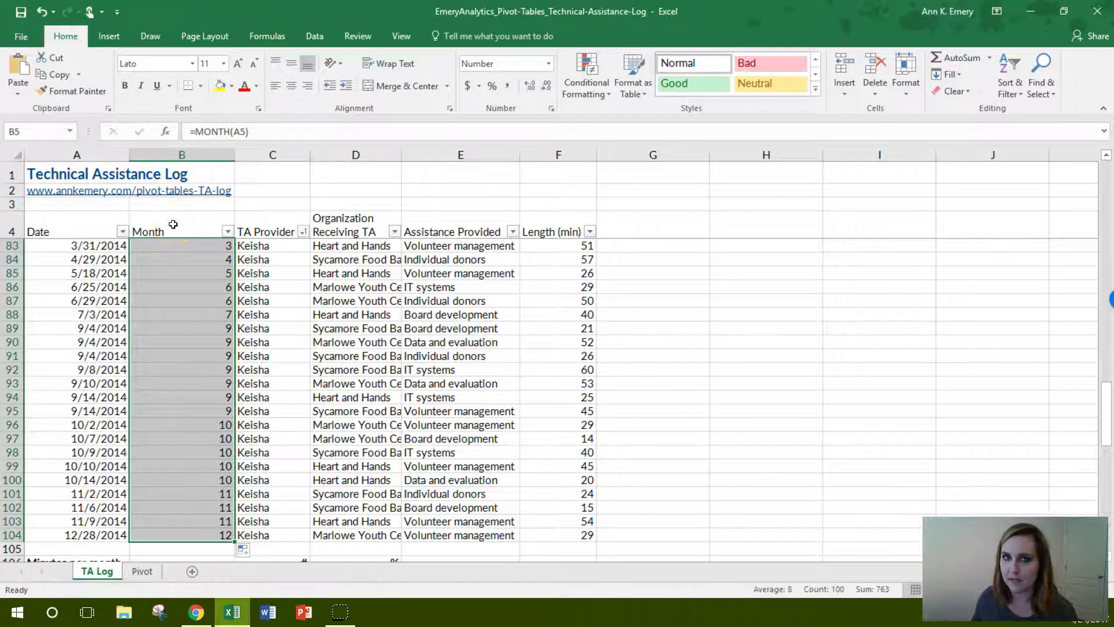
# Step: Refresh the pivot table on the Pivot sheet and replace Date with Month as its row field
pyautogui.click(142, 571)
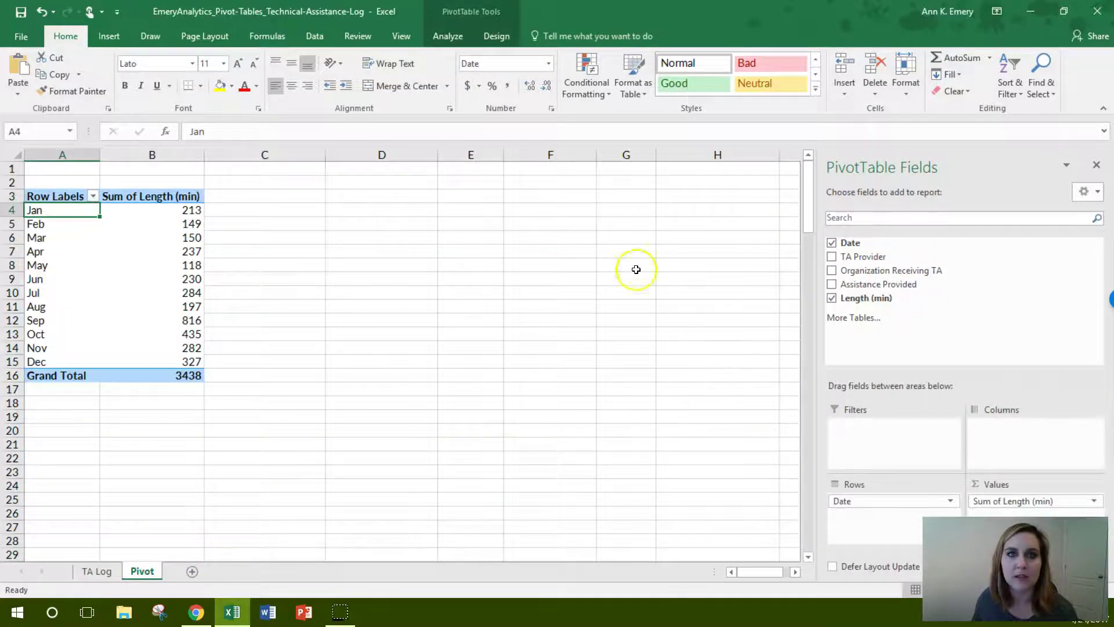
pyautogui.click(450, 34)
pyautogui.click(524, 71)
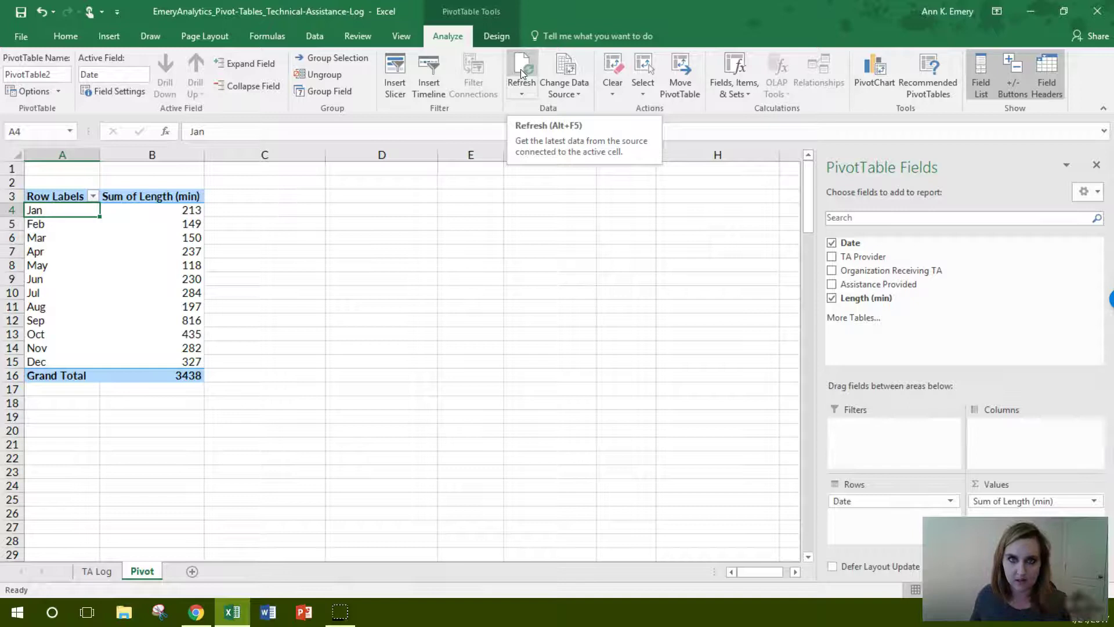
pyautogui.click(521, 64)
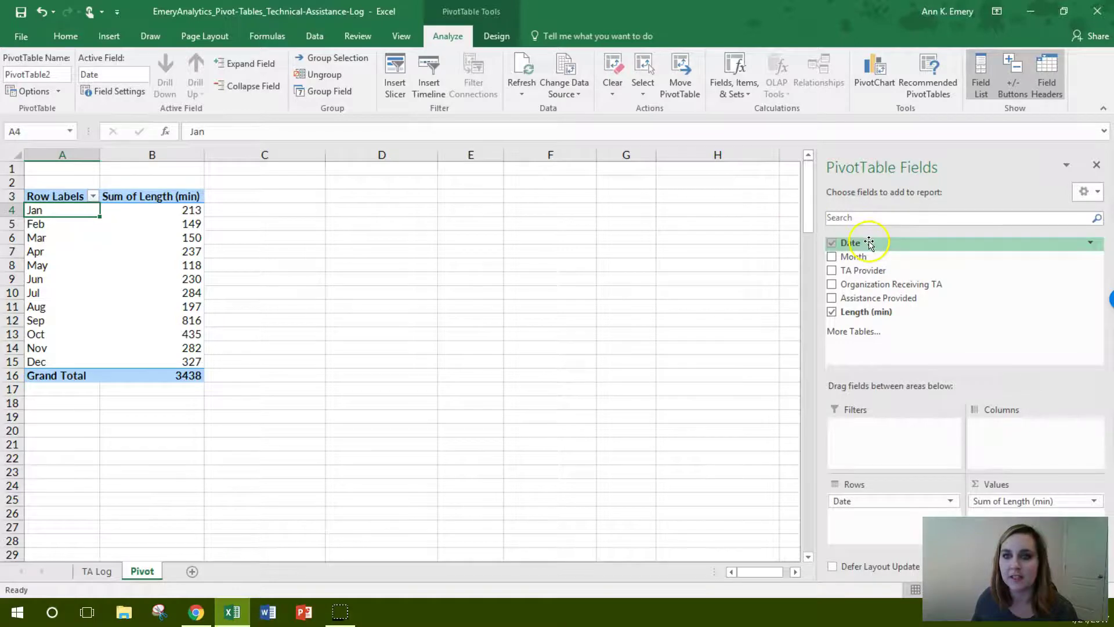
pyautogui.click(832, 243)
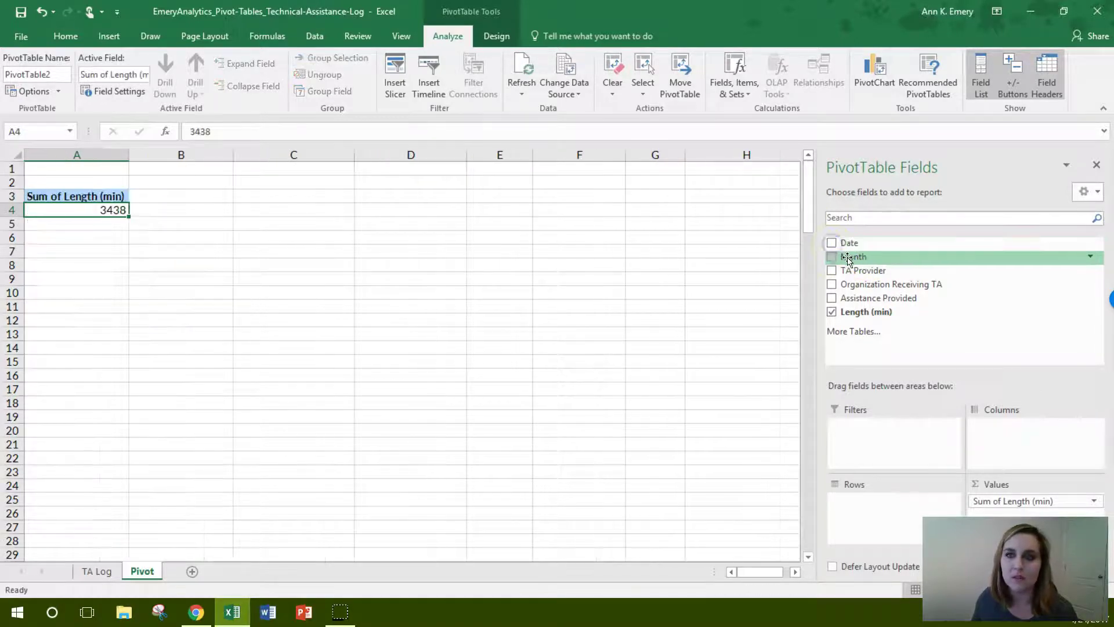
pyautogui.moveTo(853, 256); pyautogui.dragTo(854, 513)
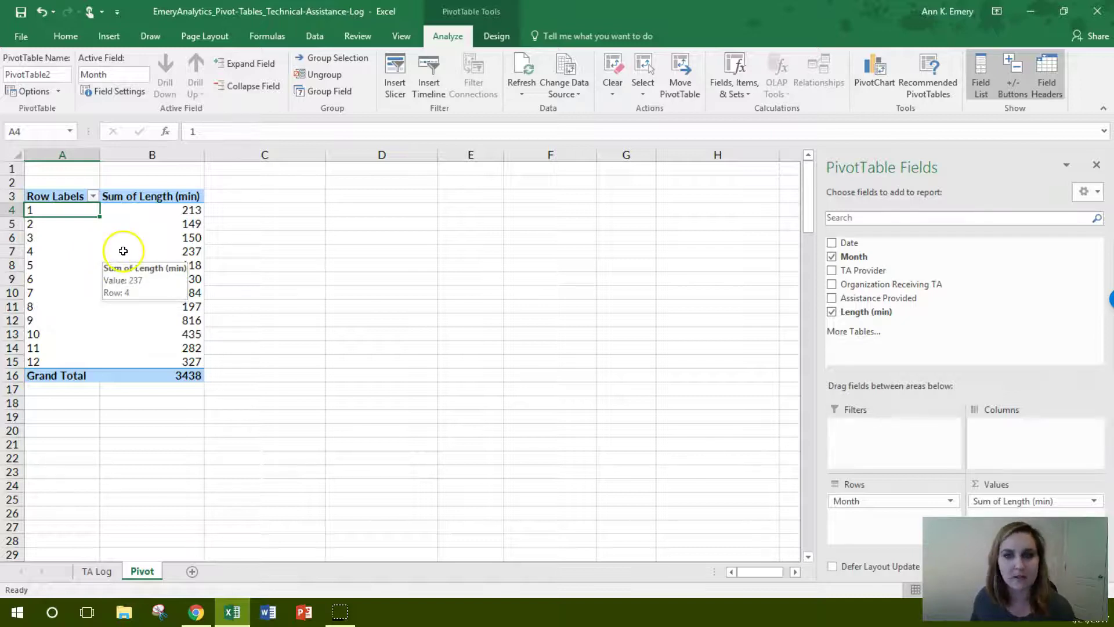
# Step: Replace Month with Organization Receiving TA in rows, TA Provider in columns, and Assistance Provided as a report filter set to Board development
pyautogui.click(832, 256)
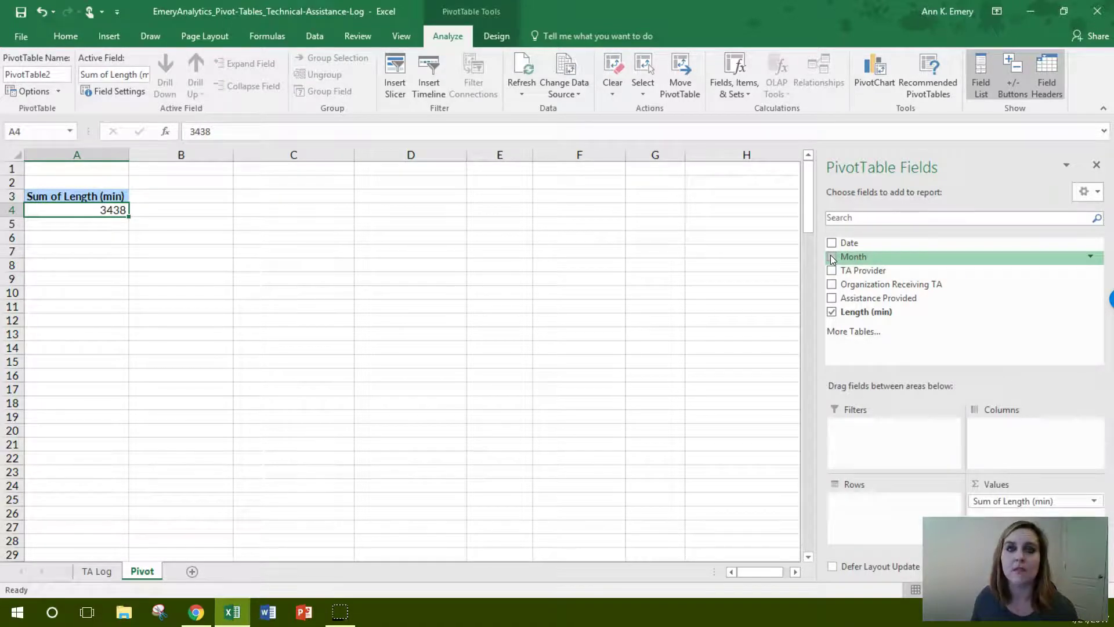
pyautogui.moveTo(863, 271); pyautogui.dragTo(865, 511)
pyautogui.moveTo(996, 433)
pyautogui.mouseDown()
pyautogui.moveTo(968, 490)
pyautogui.moveTo(911, 516)
pyautogui.moveTo(982, 427)
pyautogui.mouseUp()
pyautogui.moveTo(886, 298); pyautogui.dragTo(877, 430)
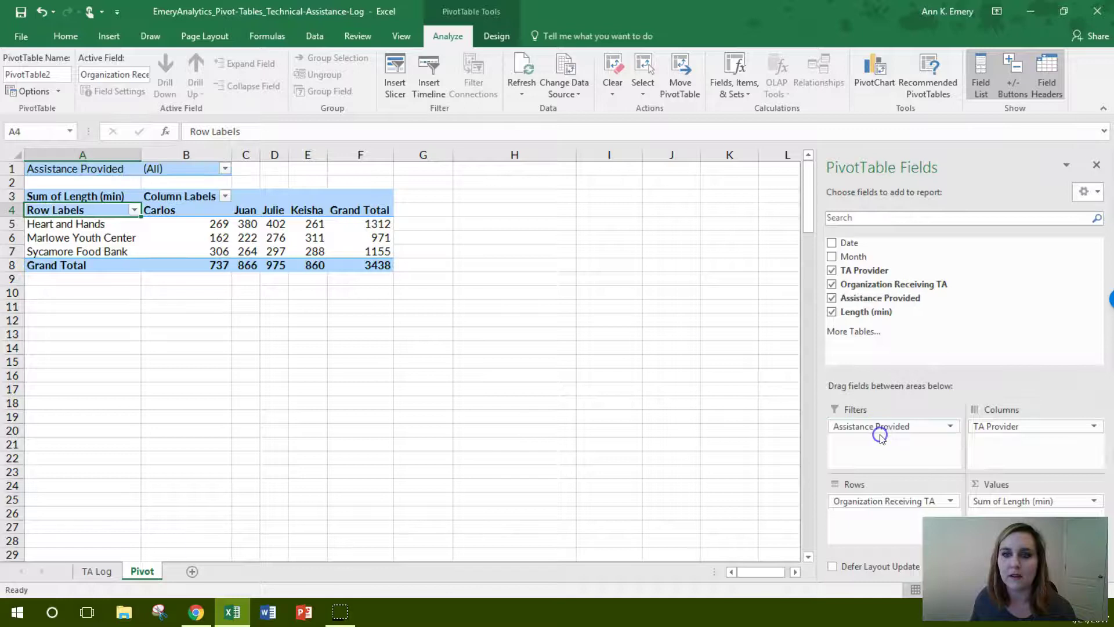
pyautogui.click(225, 169)
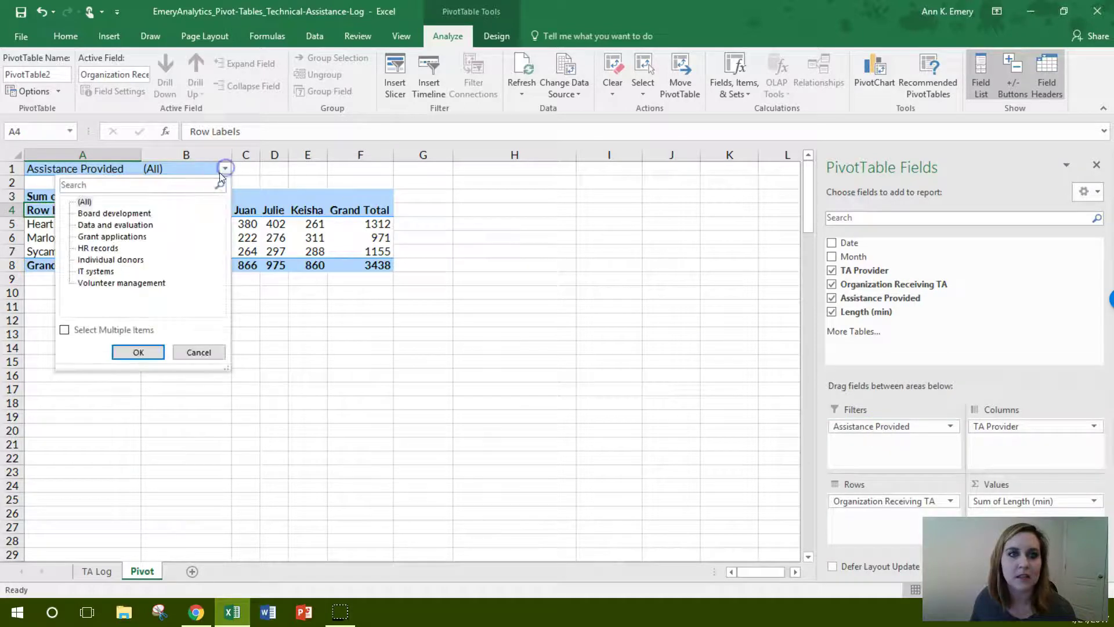
pyautogui.click(138, 361)
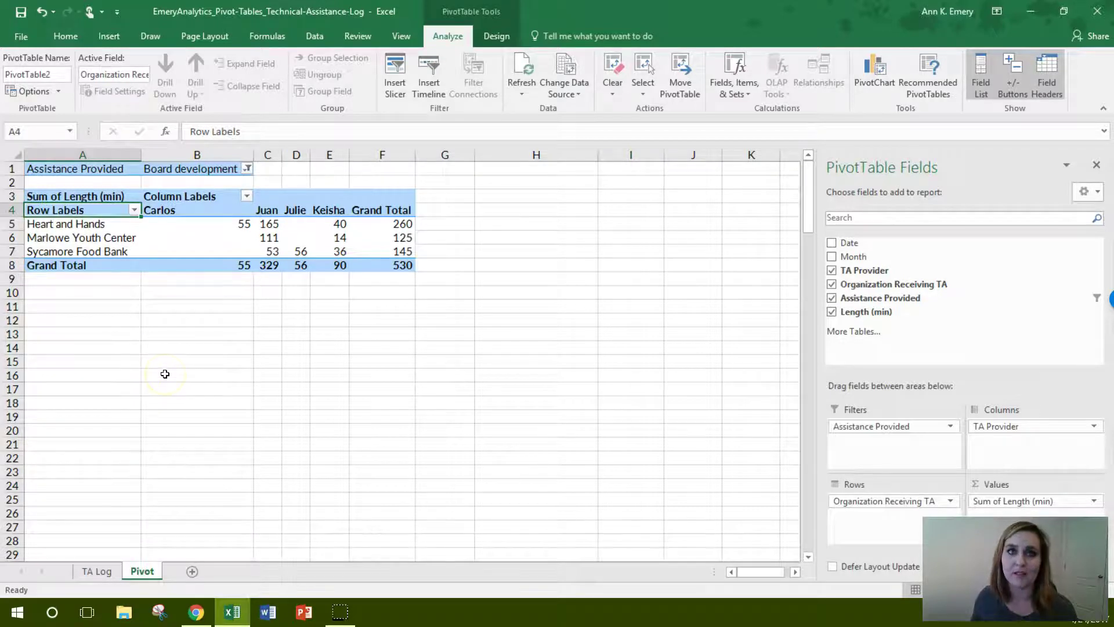
# Step: Delete the empty cells B106:B142 on the TA Log sheet so the summary tables' # and % columns shift left
pyautogui.click(105, 571)
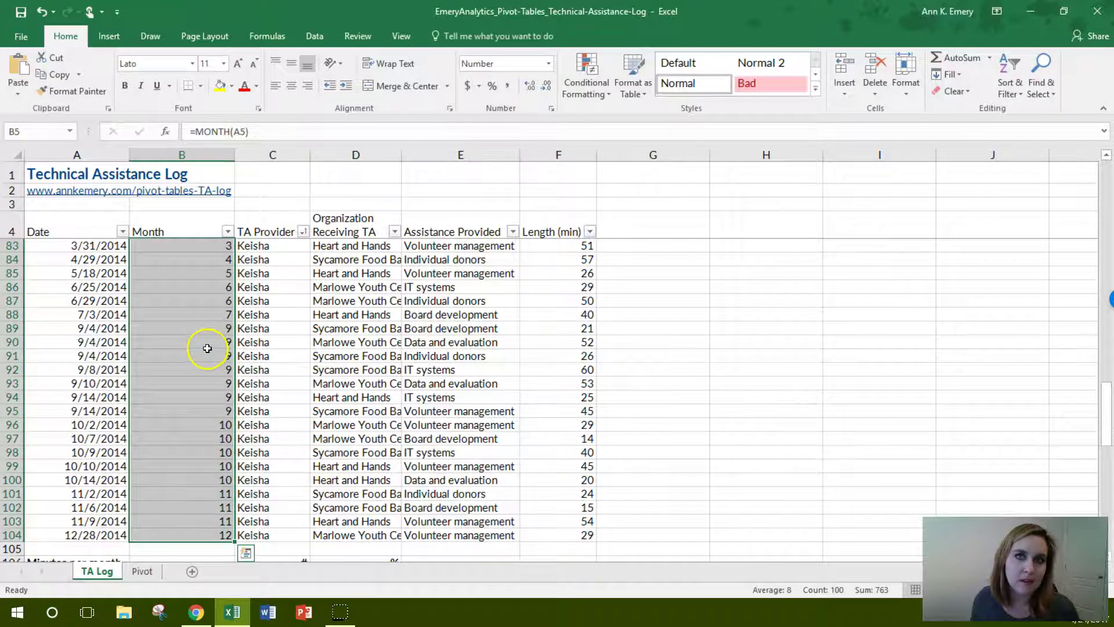
pyautogui.scroll(-4, 207, 342)
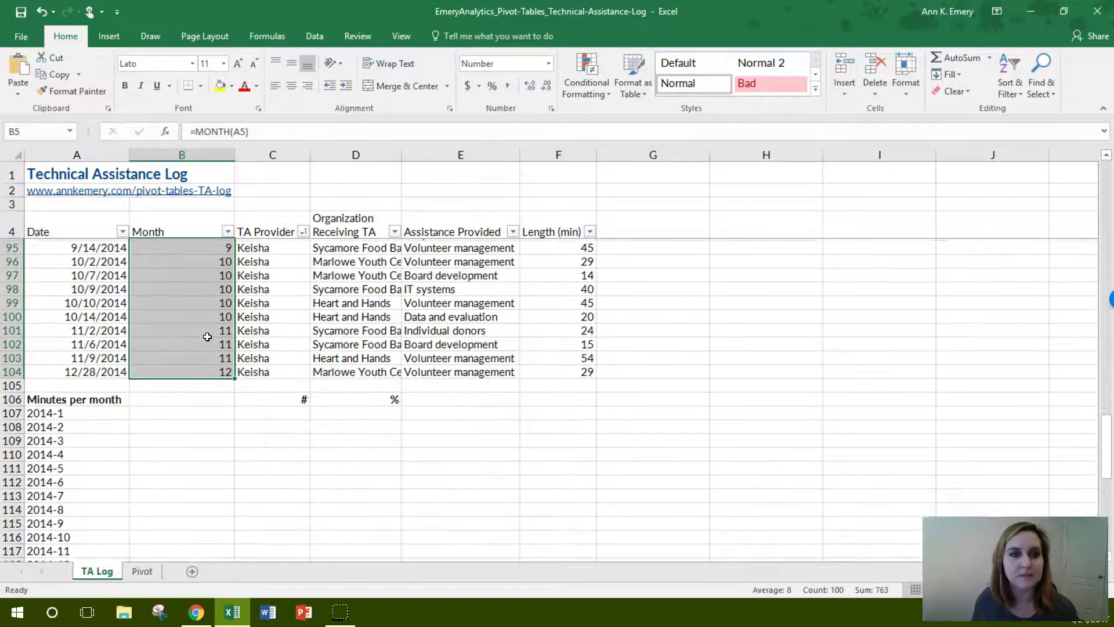
pyautogui.scroll(-2, 207, 337)
pyautogui.click(181, 329)
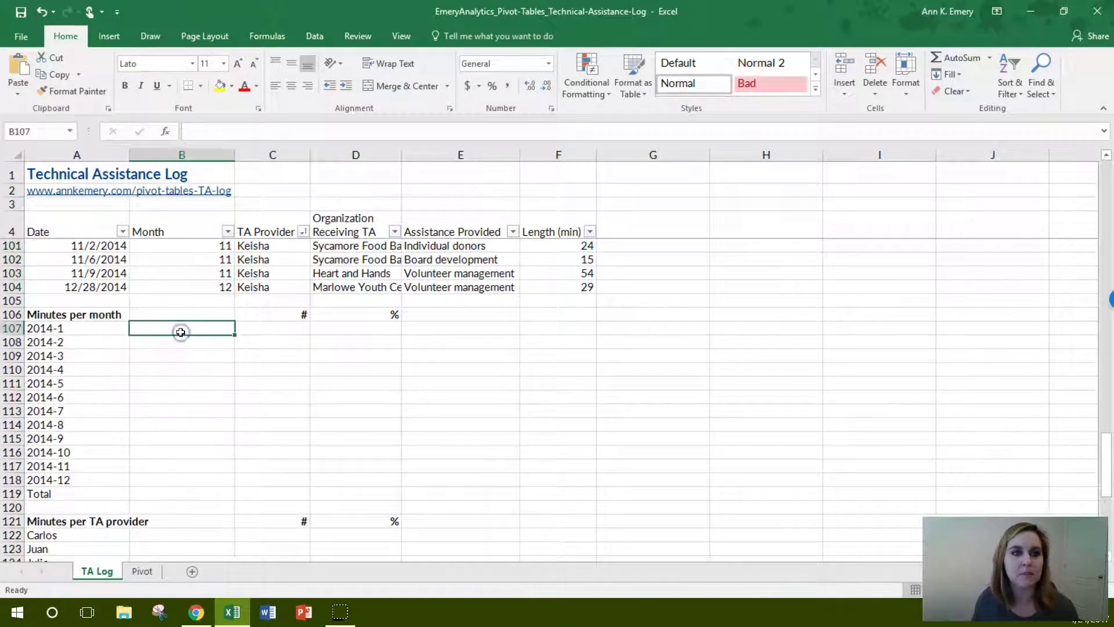
pyautogui.moveTo(180, 314); pyautogui.dragTo(187, 521)
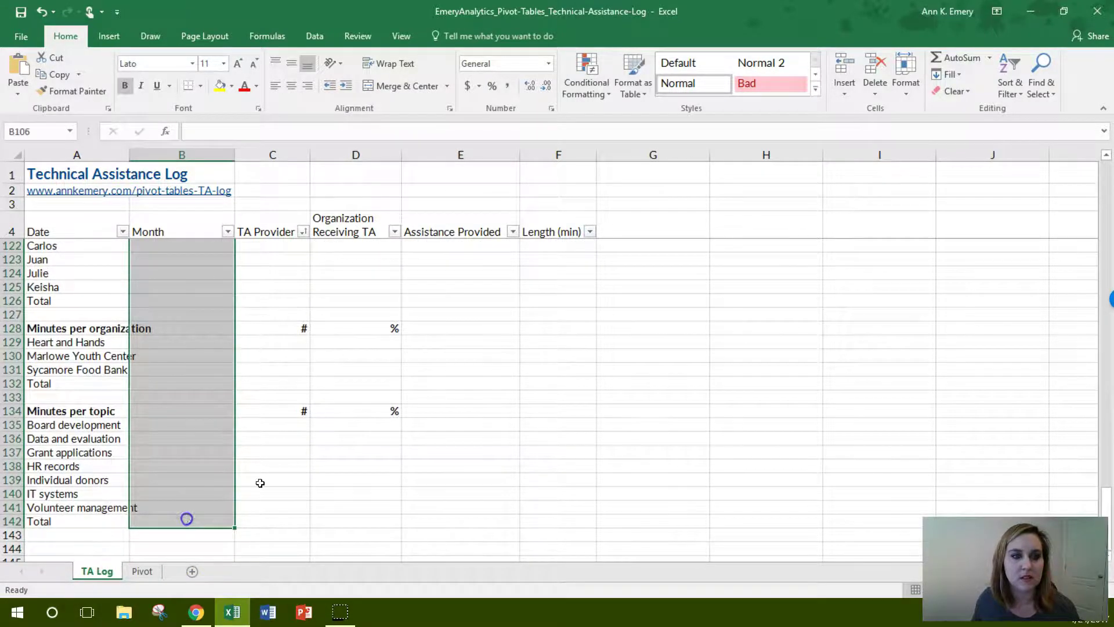
pyautogui.click(876, 68)
pyautogui.scroll(3, 473, 317)
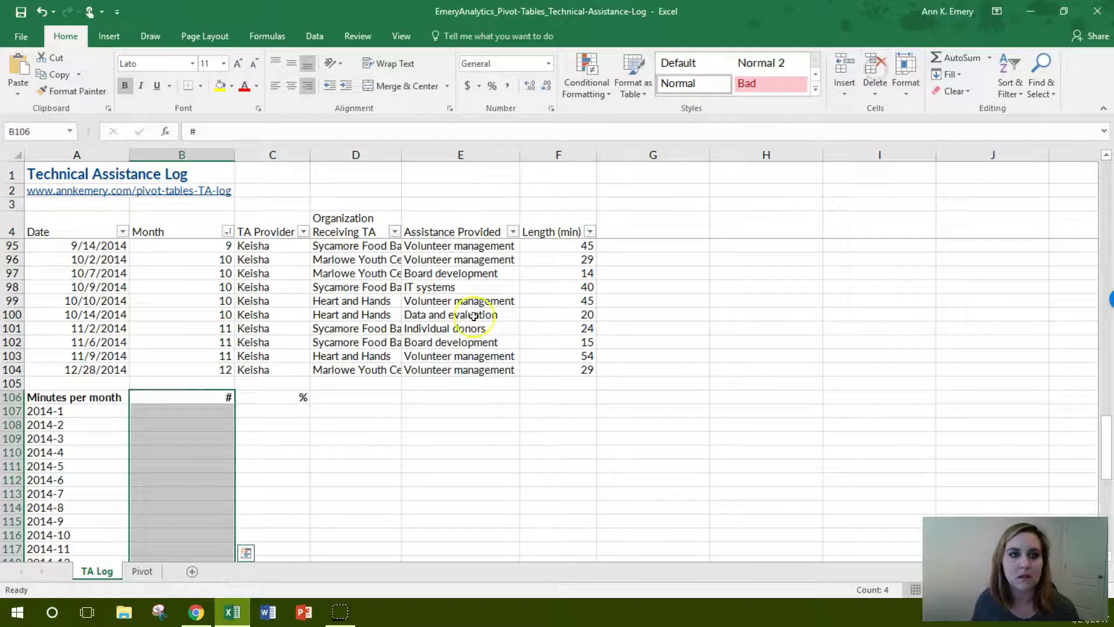
# Step: Begin a SUMIF formula in B107, the # cell for 2014-1, using the Date entries A5:A104 as the range
pyautogui.click(167, 407)
pyautogui.scroll(-1, 409, 395)
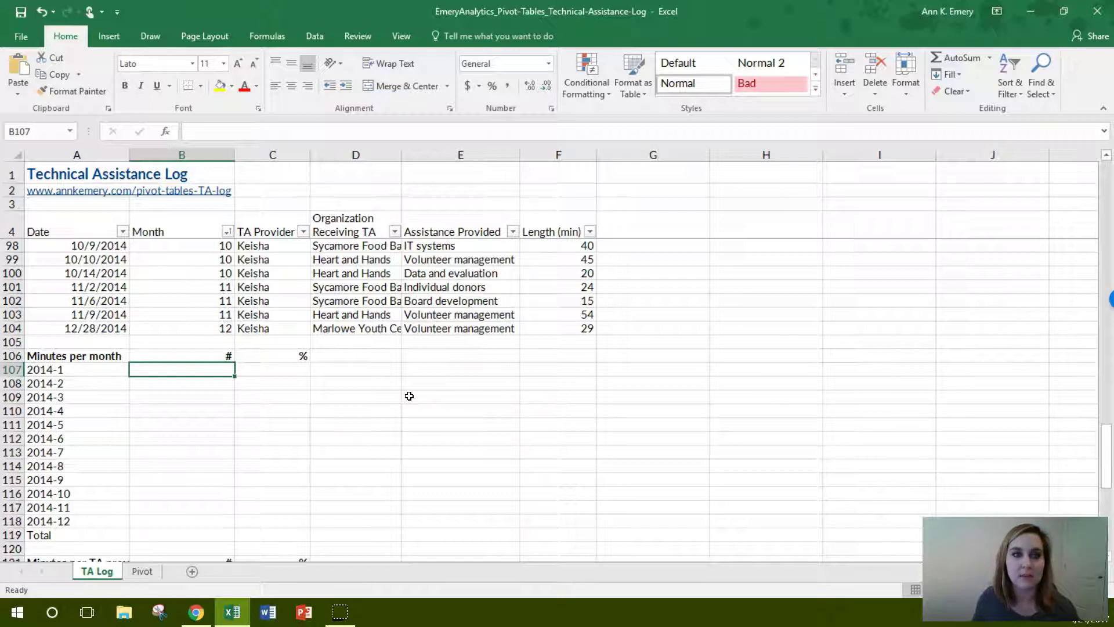
pyautogui.click(208, 354)
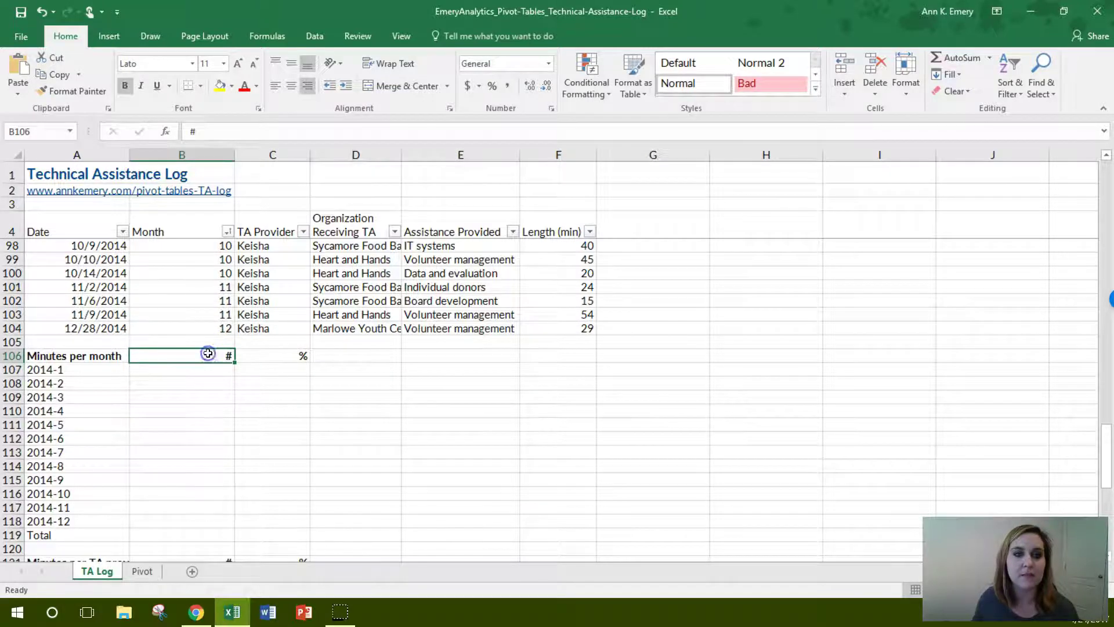
pyautogui.click(284, 356)
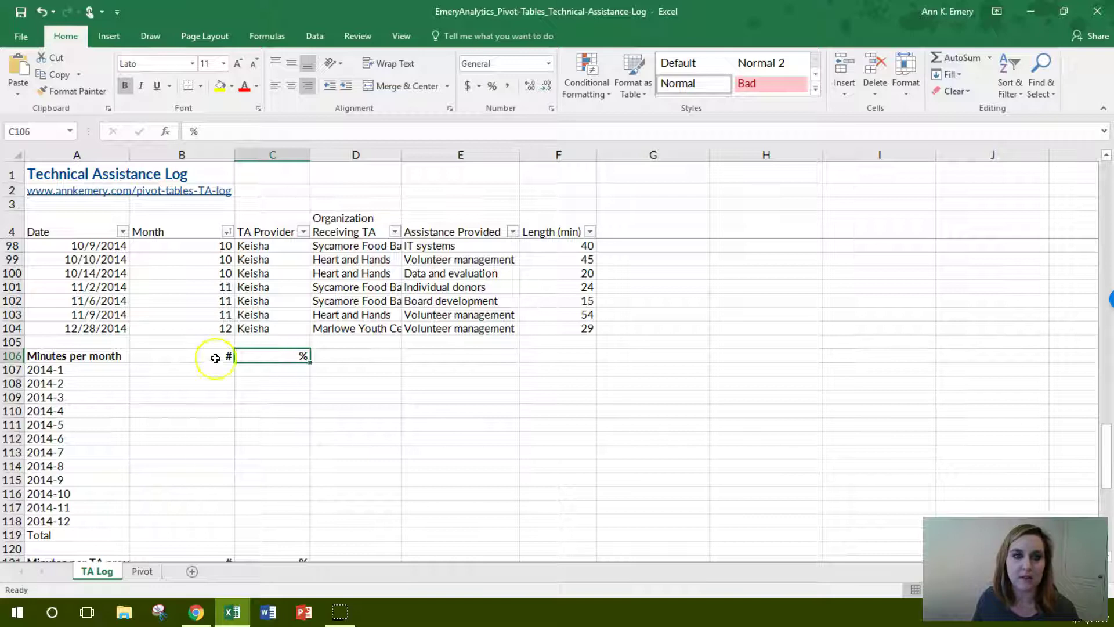
pyautogui.click(194, 372)
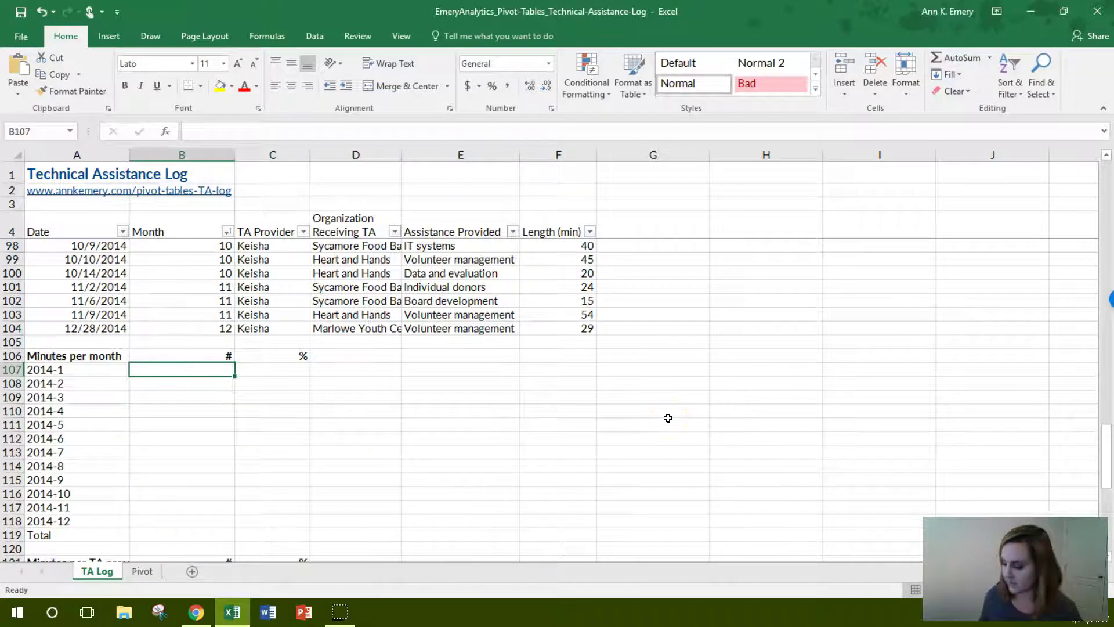
pyautogui.write('=su')
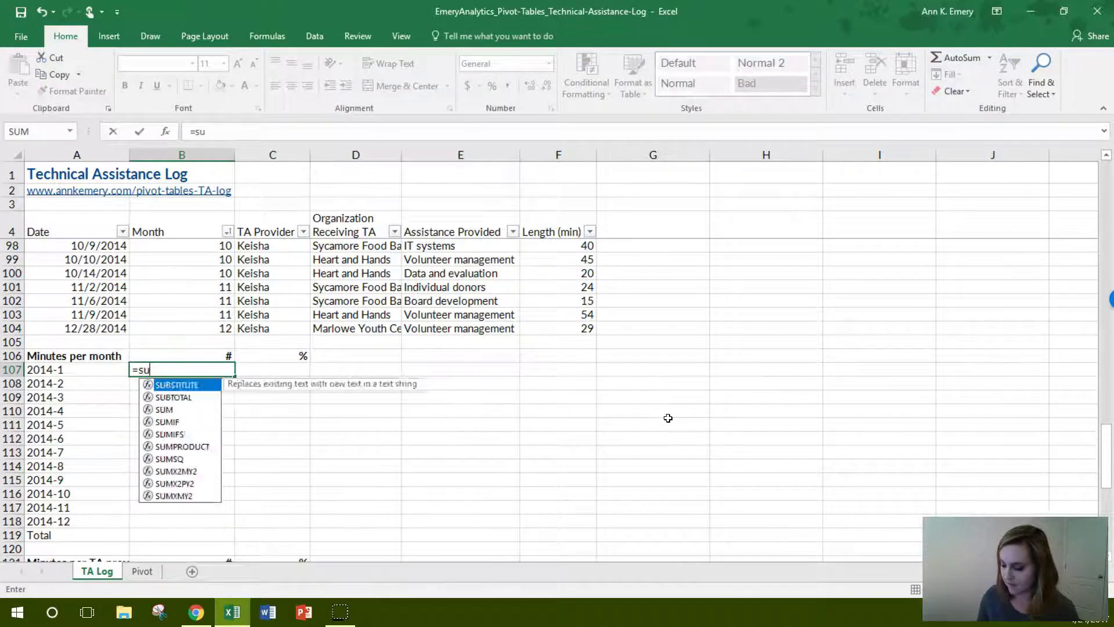
pyautogui.write('mif(')
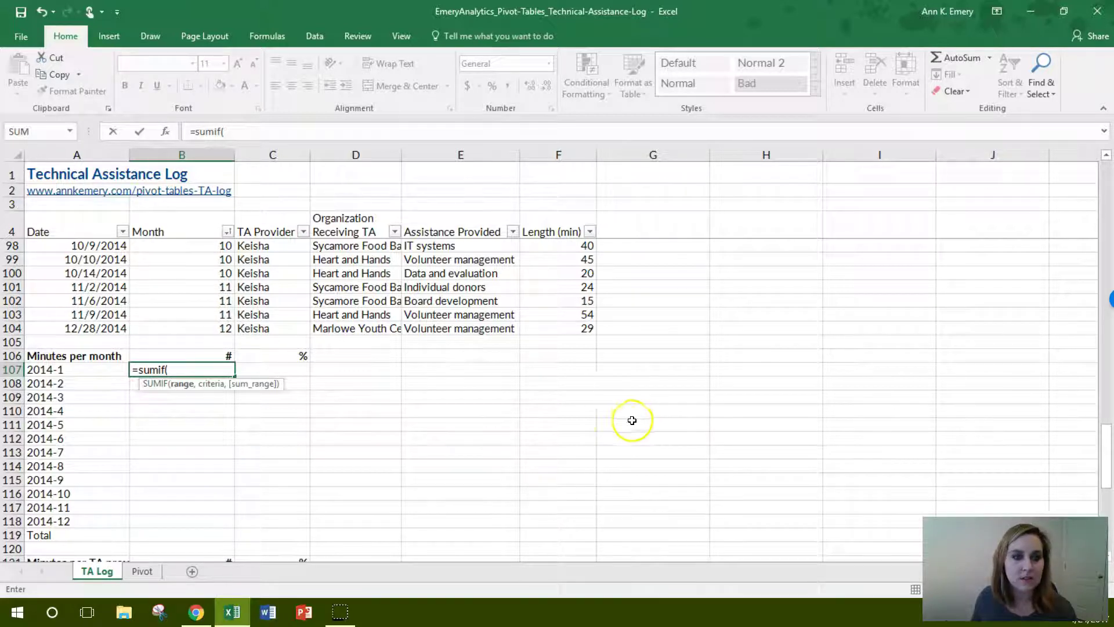
pyautogui.moveTo(103, 328); pyautogui.dragTo(85, 241)
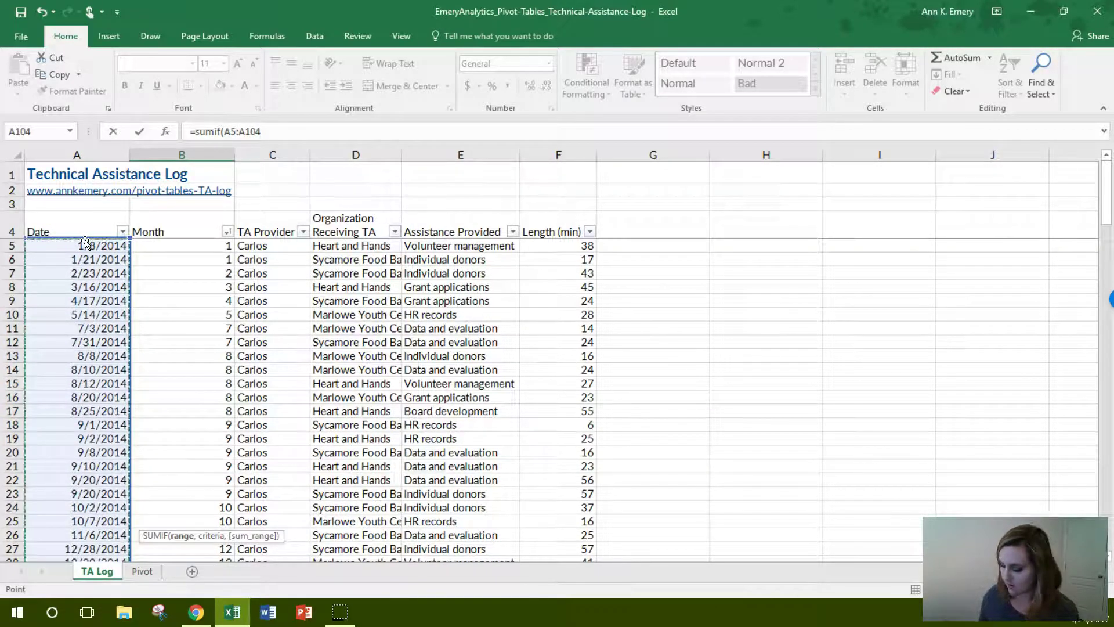
pyautogui.write(',')
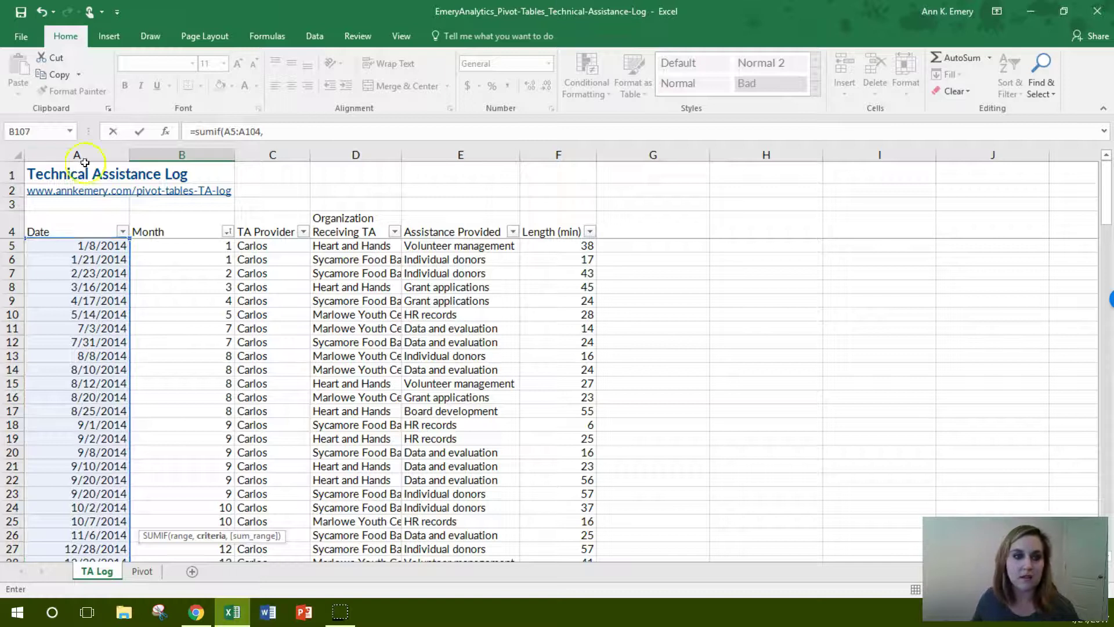
# Step: Complete the SUMIF in B107 with A107 as the criteria and the Length (min) cells F5:F104 as the sum range
pyautogui.scroll(-14, 191, 307)
pyautogui.scroll(-17, 185, 309)
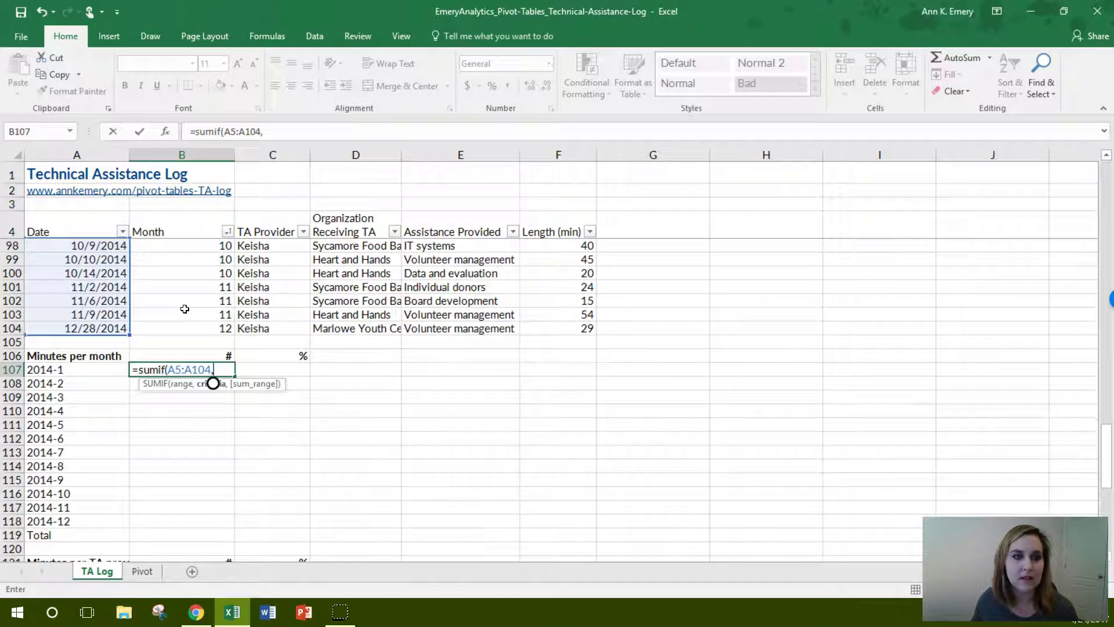
pyautogui.click(93, 370)
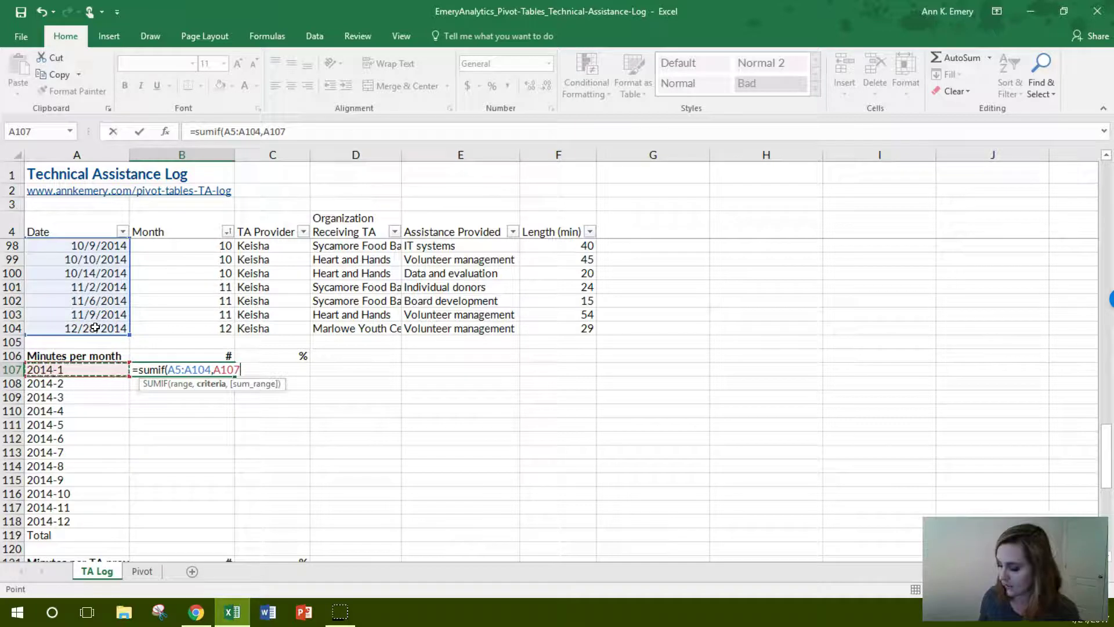
pyautogui.write(',')
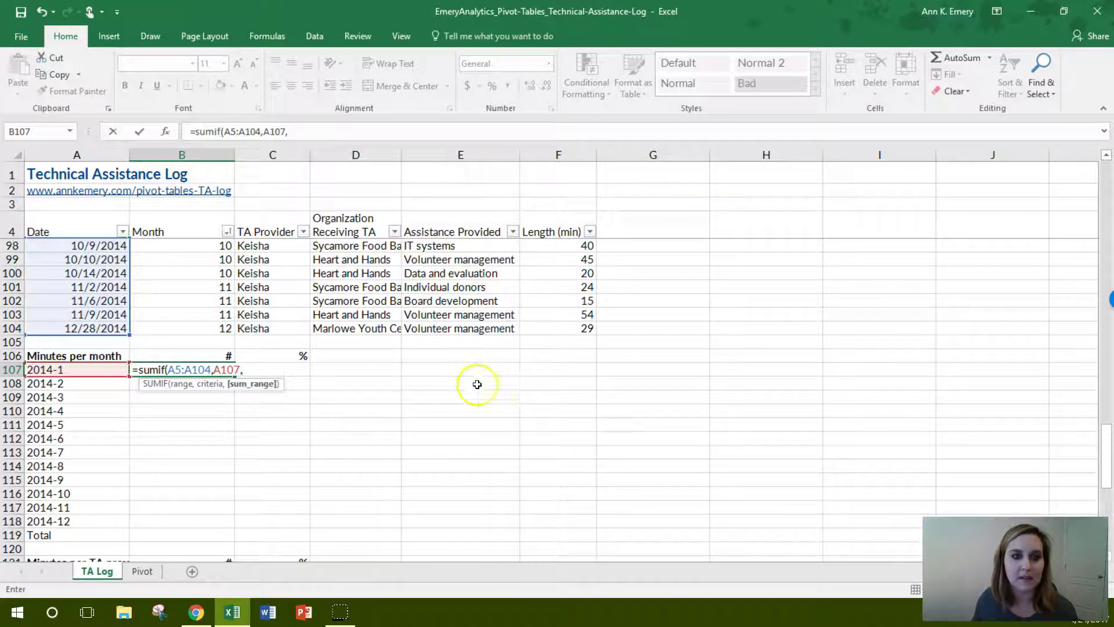
pyautogui.click(560, 329)
pyautogui.moveTo(559, 334); pyautogui.dragTo(571, 245)
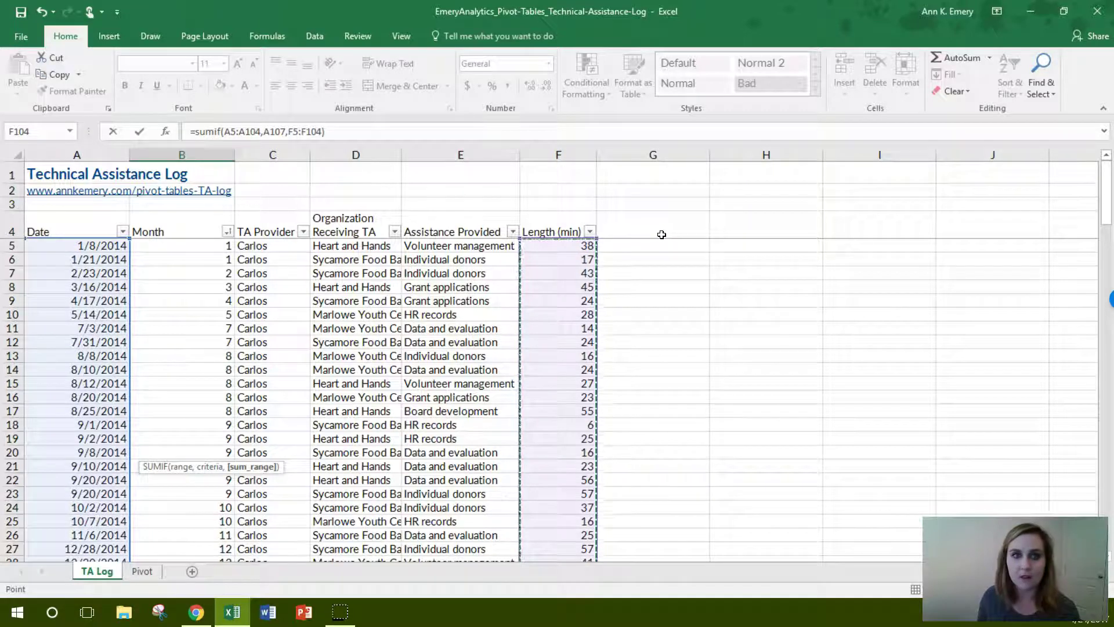
pyautogui.write(')')
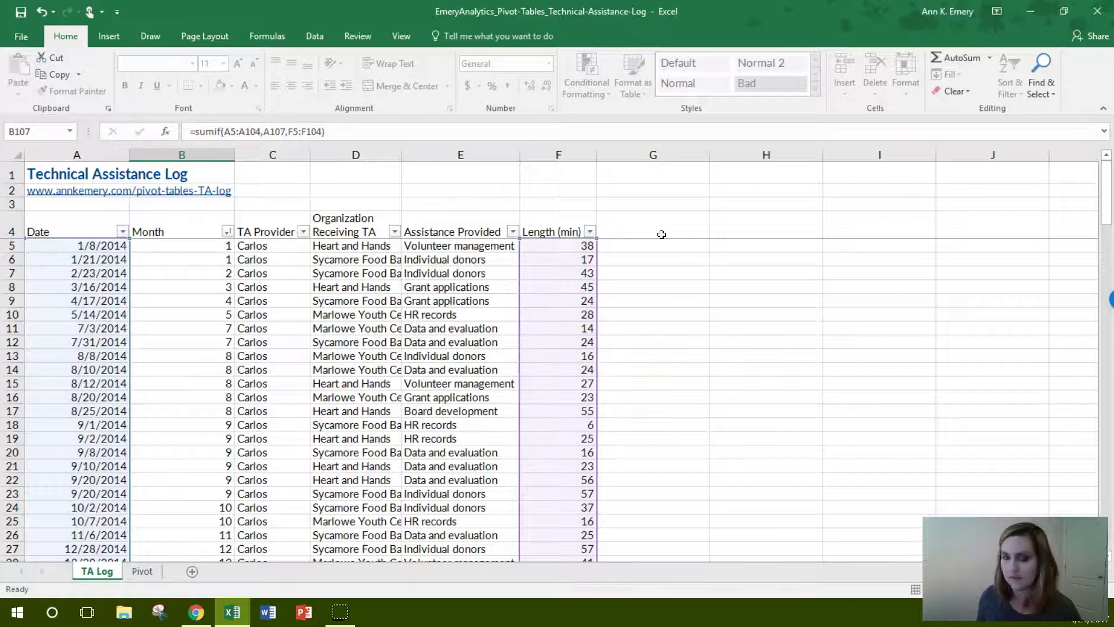
pyautogui.press('Return')
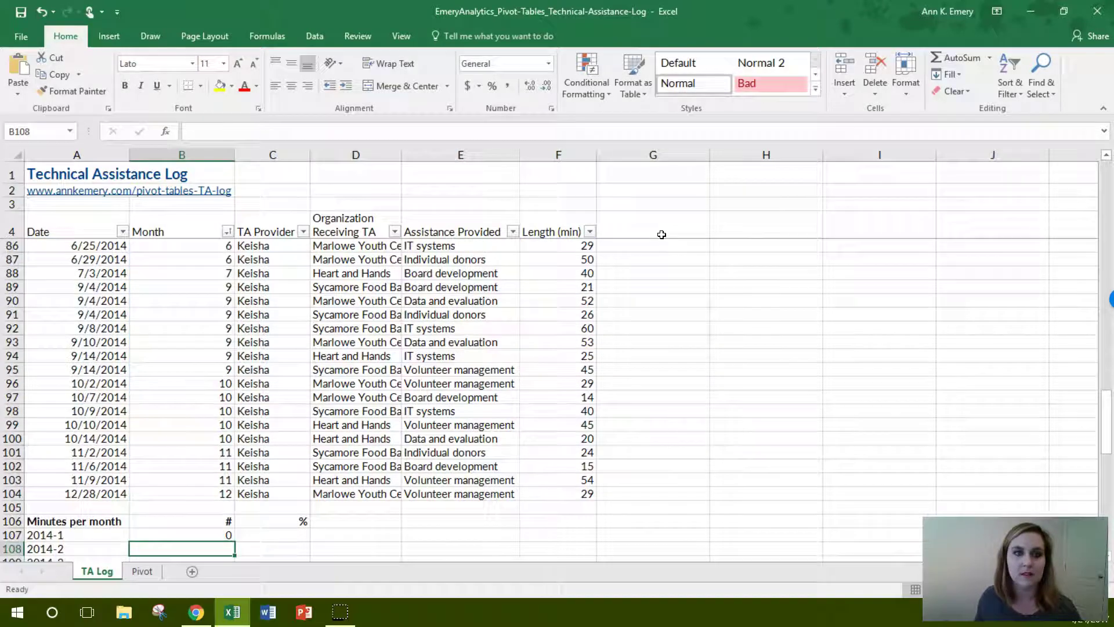
# Step: Insert blank cells at C4:C104 before the TA Provider column, shifting the log's existing cells right
pyautogui.click(268, 491)
pyautogui.scroll(-2, 231, 427)
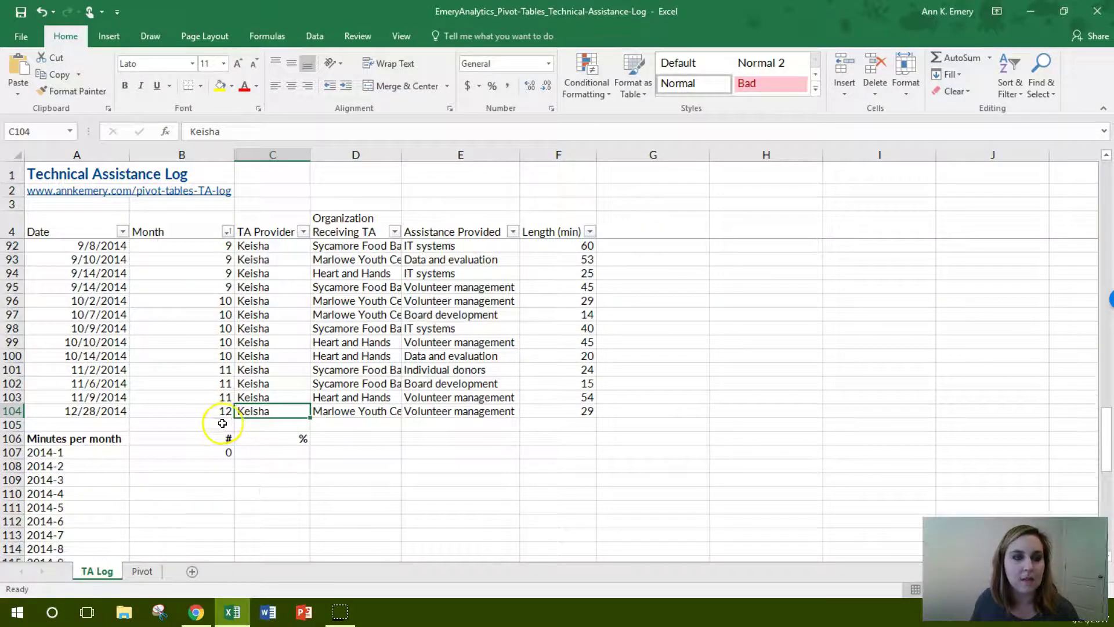
pyautogui.click(56, 450)
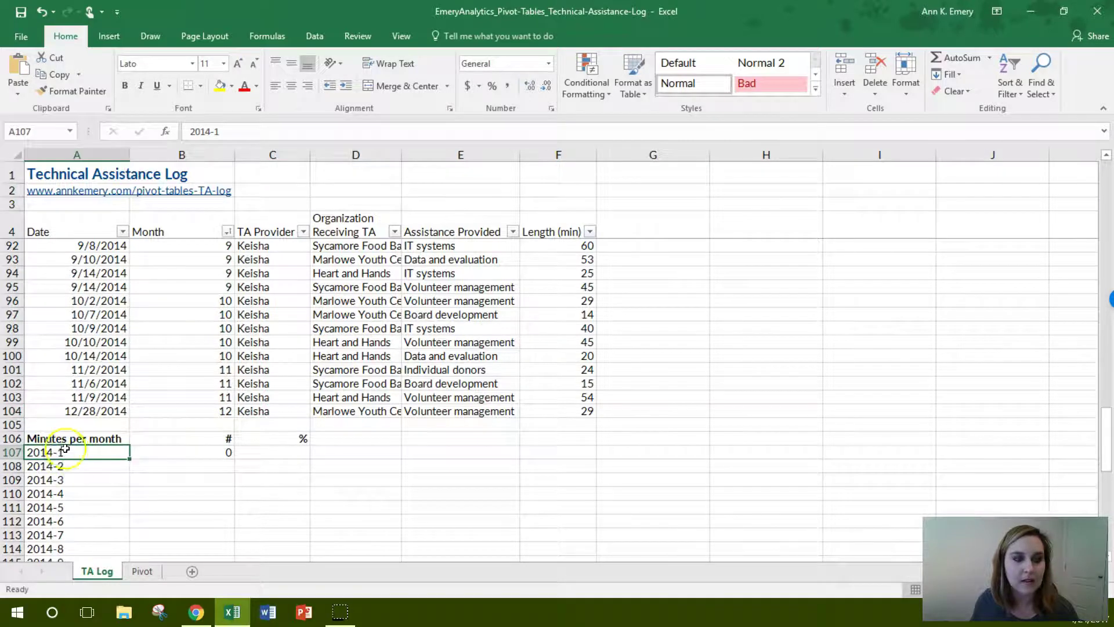
pyautogui.moveTo(262, 412); pyautogui.dragTo(270, 218)
pyautogui.click(844, 64)
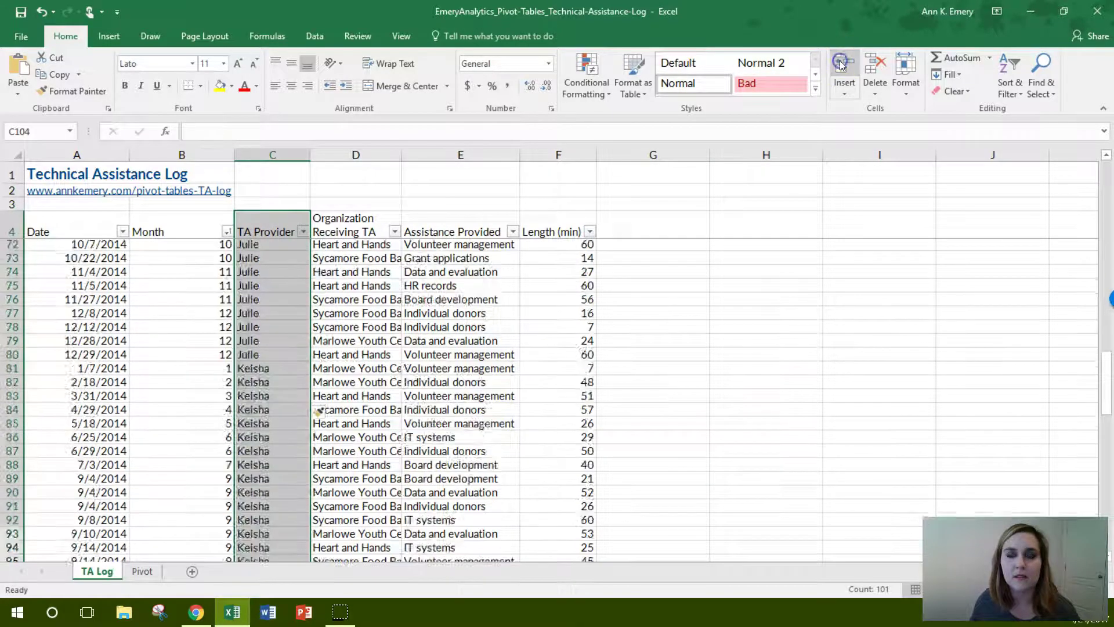
# Step: Enter the heading Year-Month in C4 and widen column C
pyautogui.click(263, 223)
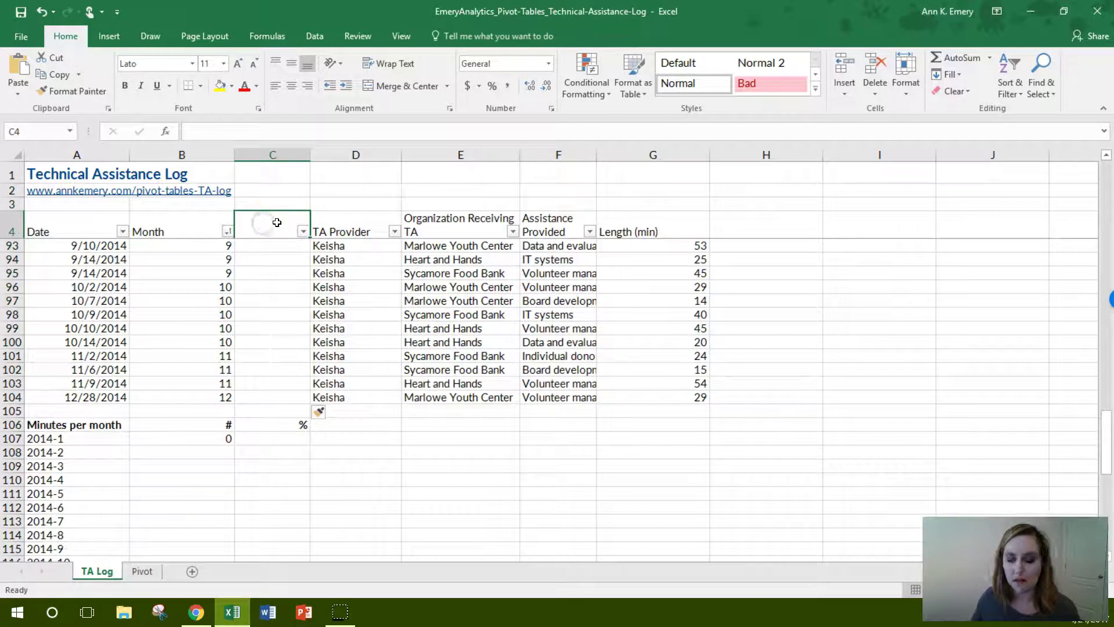
pyautogui.write('Ye')
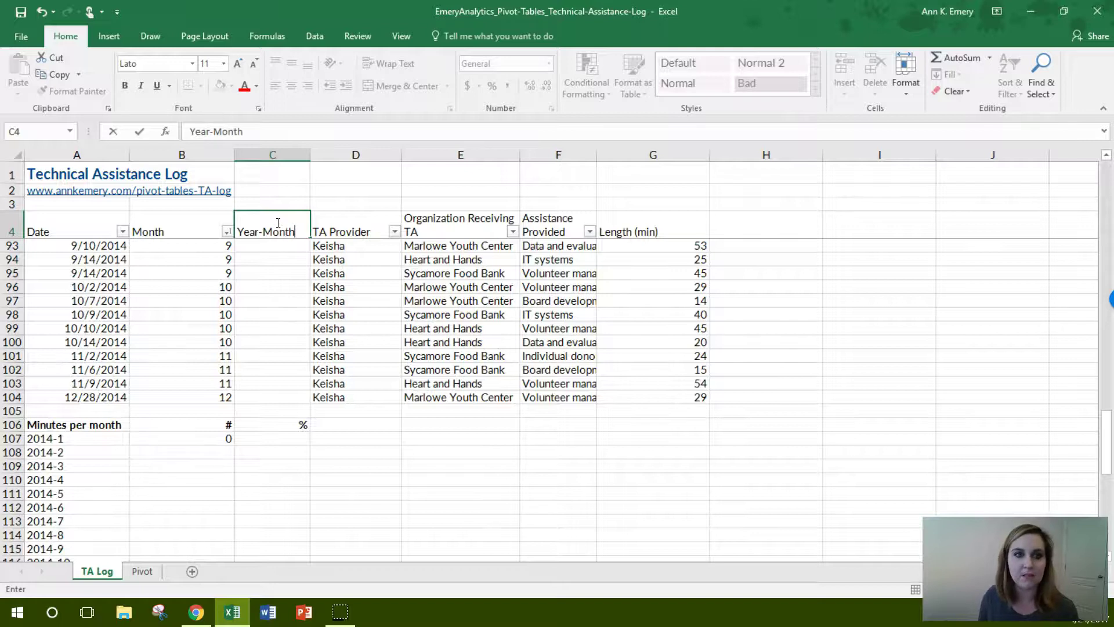
pyautogui.write('ar-Month')
pyautogui.press('Return')
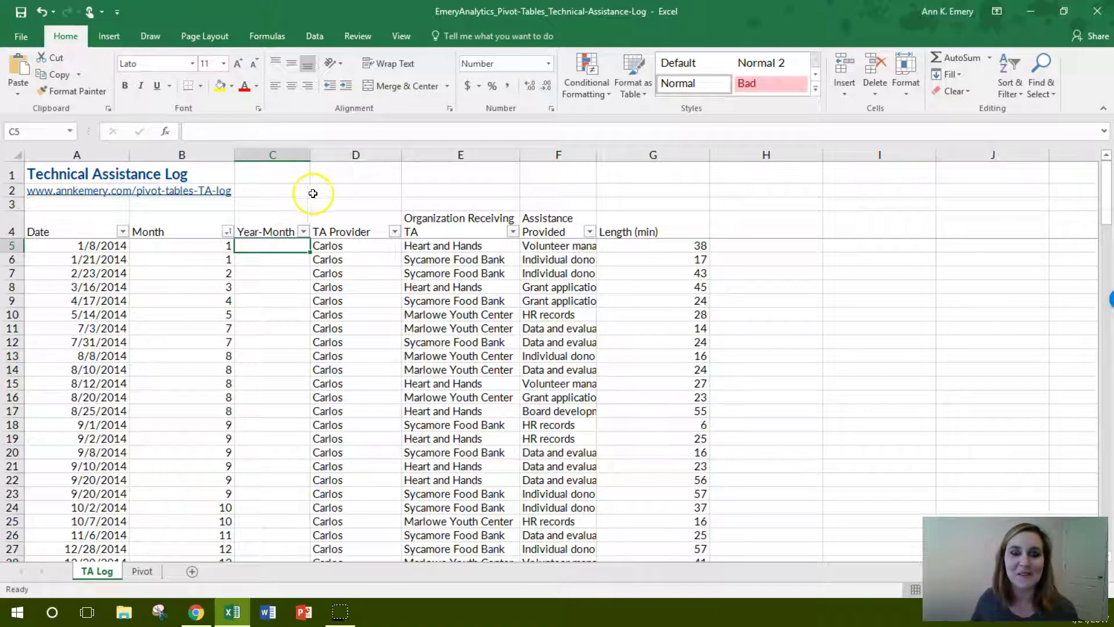
pyautogui.moveTo(310, 154); pyautogui.dragTo(375, 155)
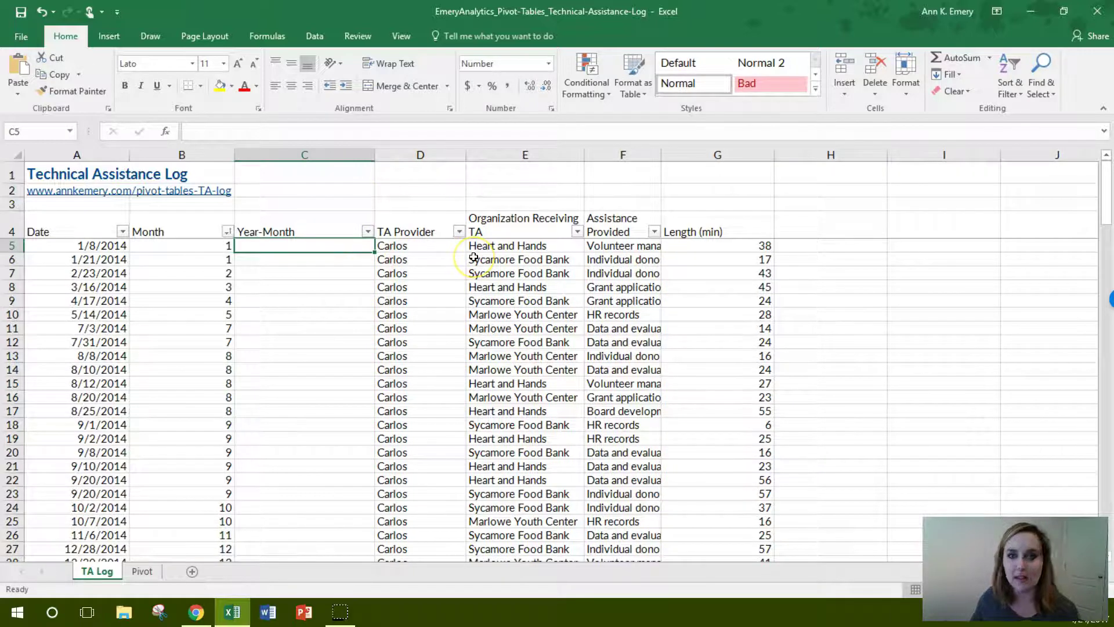
# Step: Enter the formula =YEAR(A5)&MONTH(A5) in C5 to join the date's year and month
pyautogui.write('=year(')
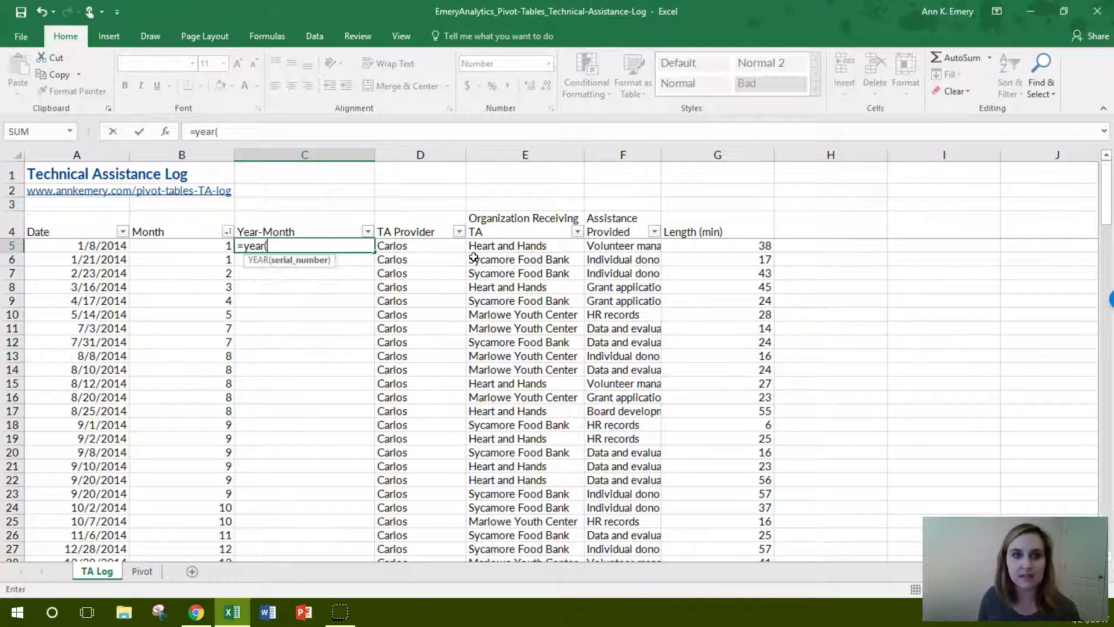
pyautogui.press('Left')
pyautogui.press('Left')
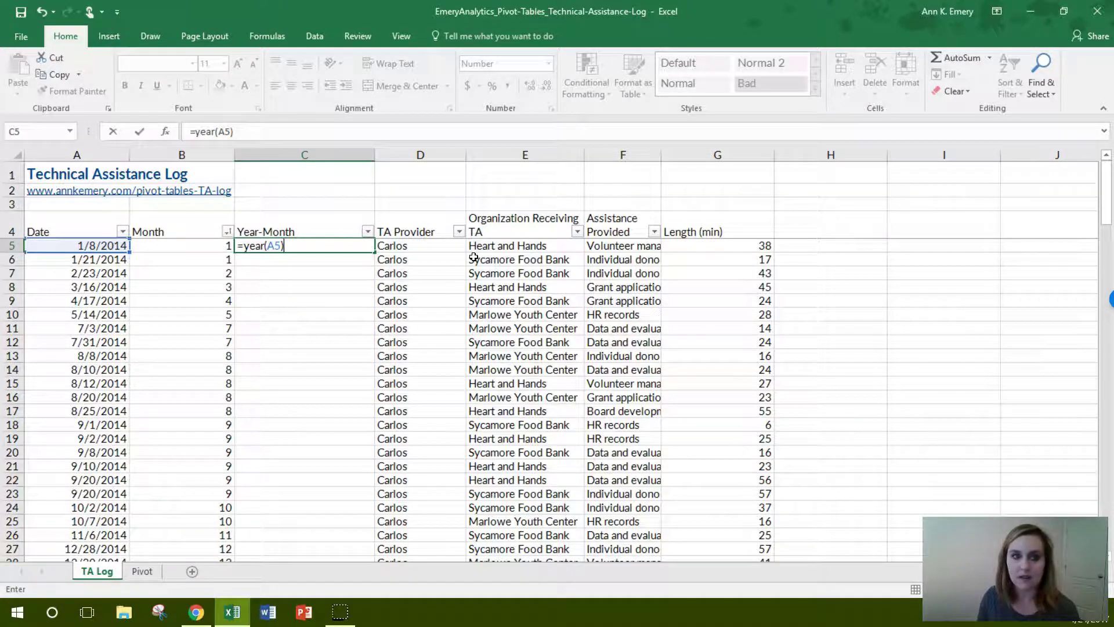
pyautogui.write('month(')
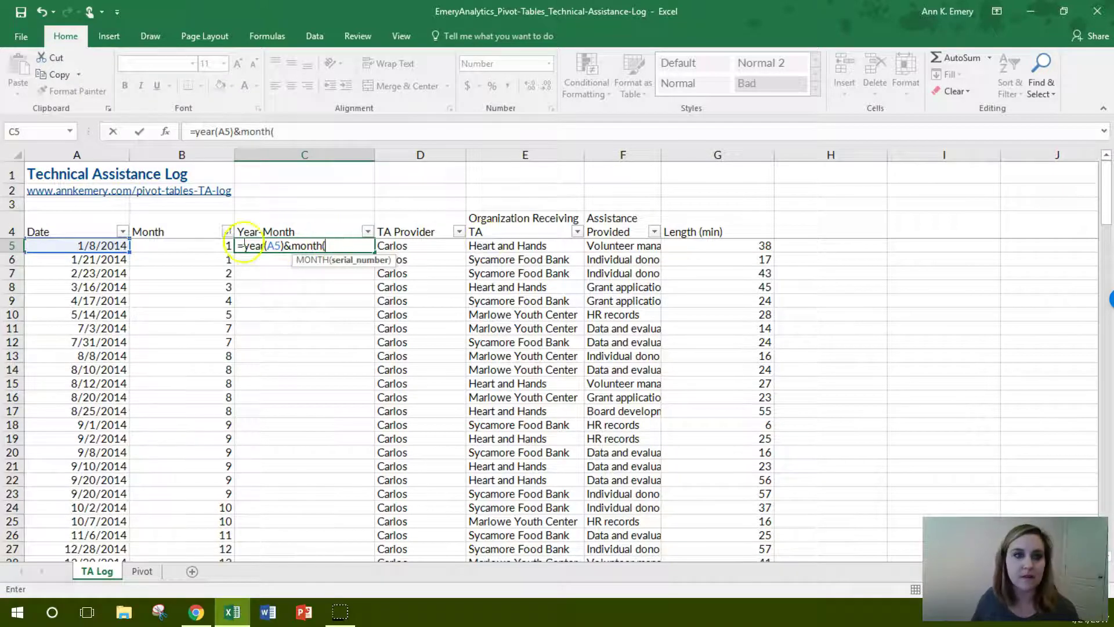
pyautogui.click(105, 246)
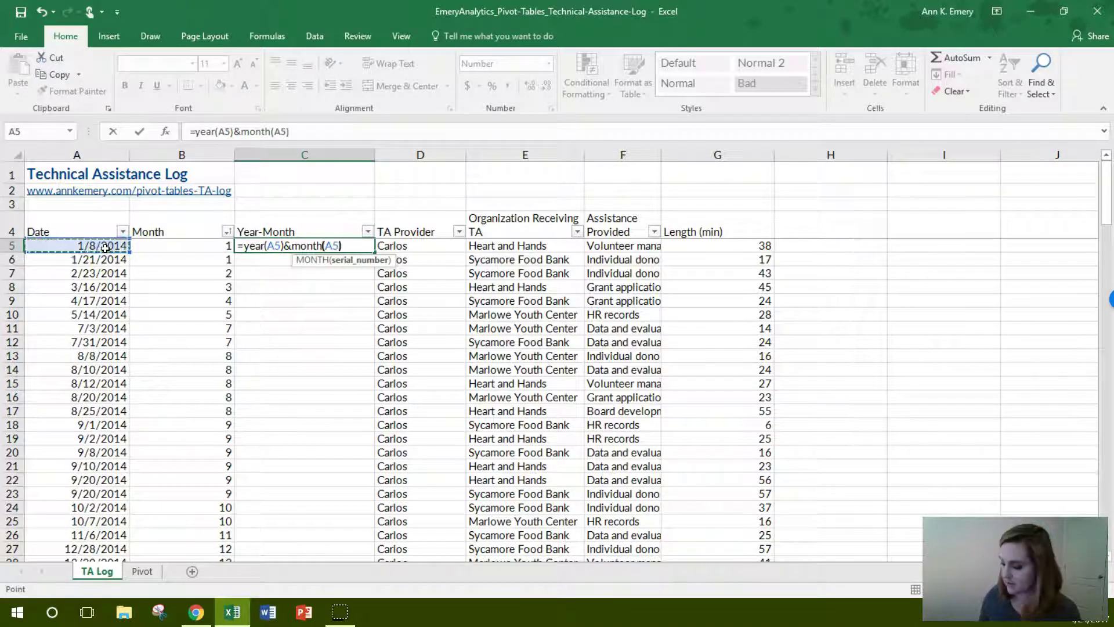
pyautogui.press('Return')
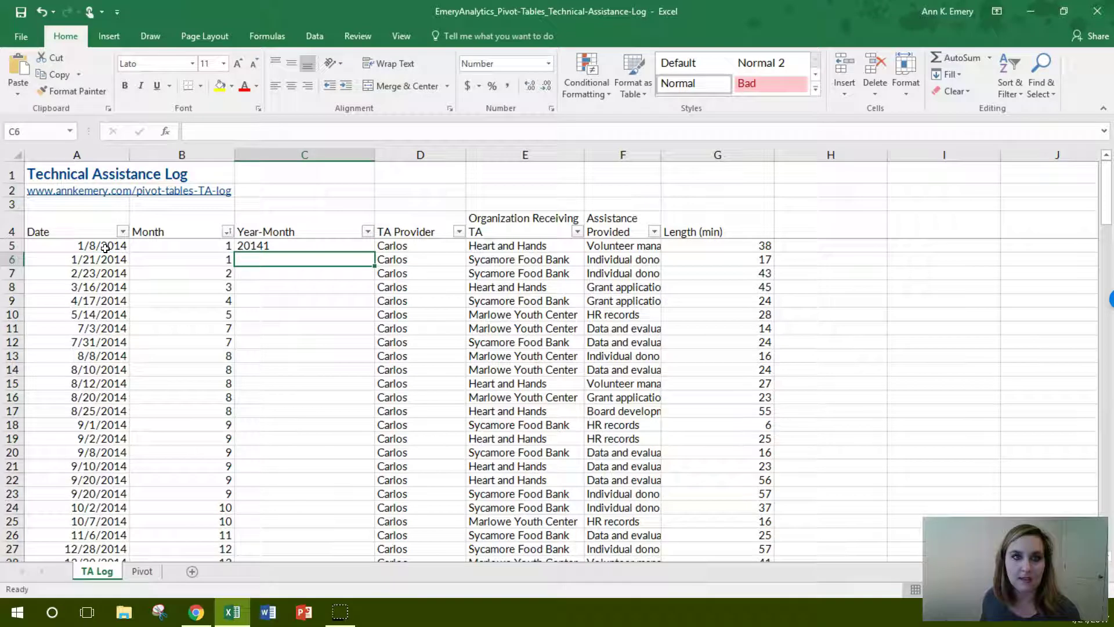
# Step: Add a hyphen separator to the C5 formula so it reads =YEAR(A5)&"-"&MONTH(A5)
pyautogui.press('Up')
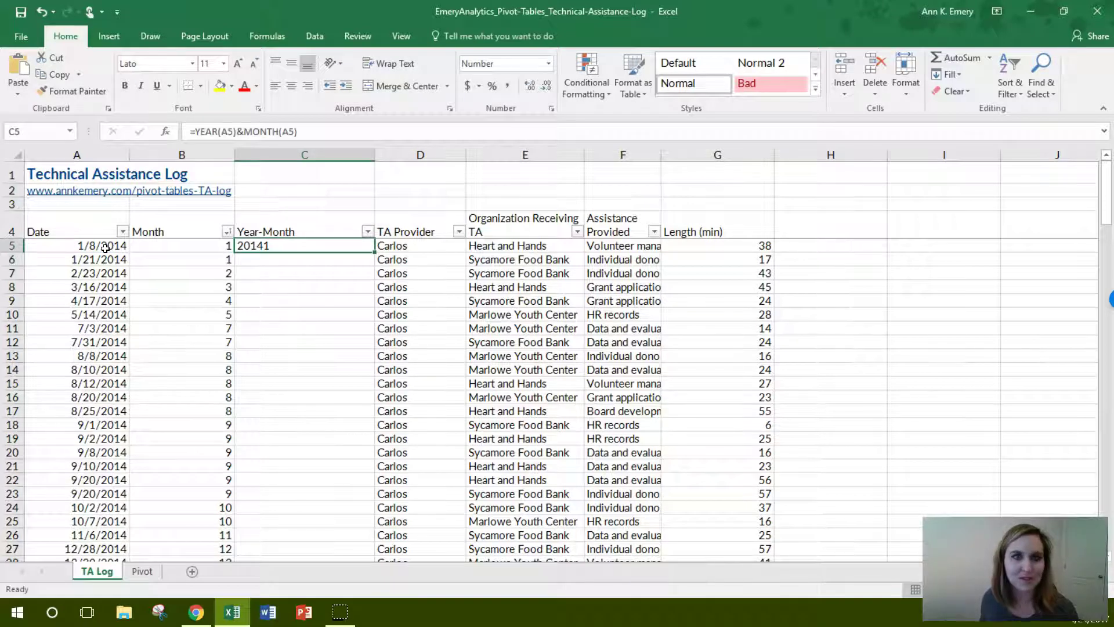
pyautogui.click(242, 130)
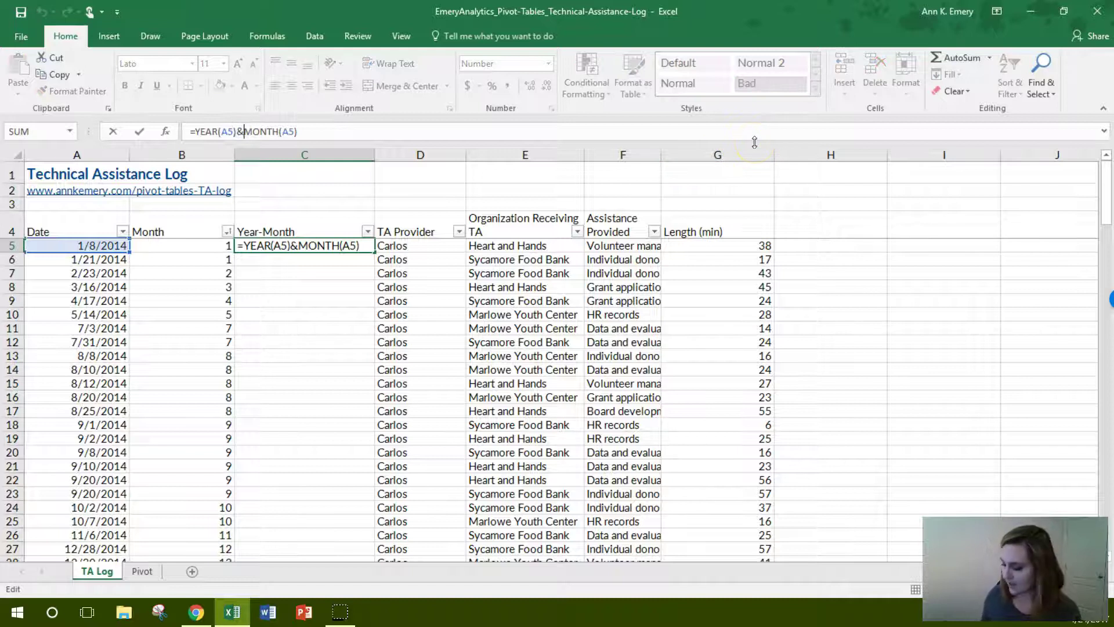
pyautogui.write('"-"')
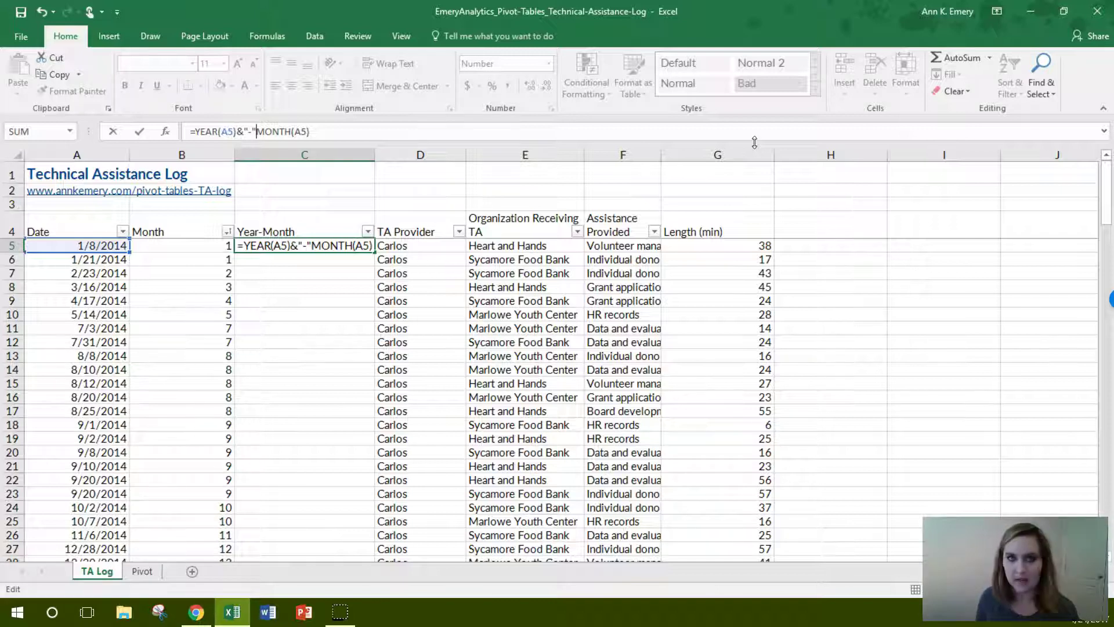
pyautogui.write('&')
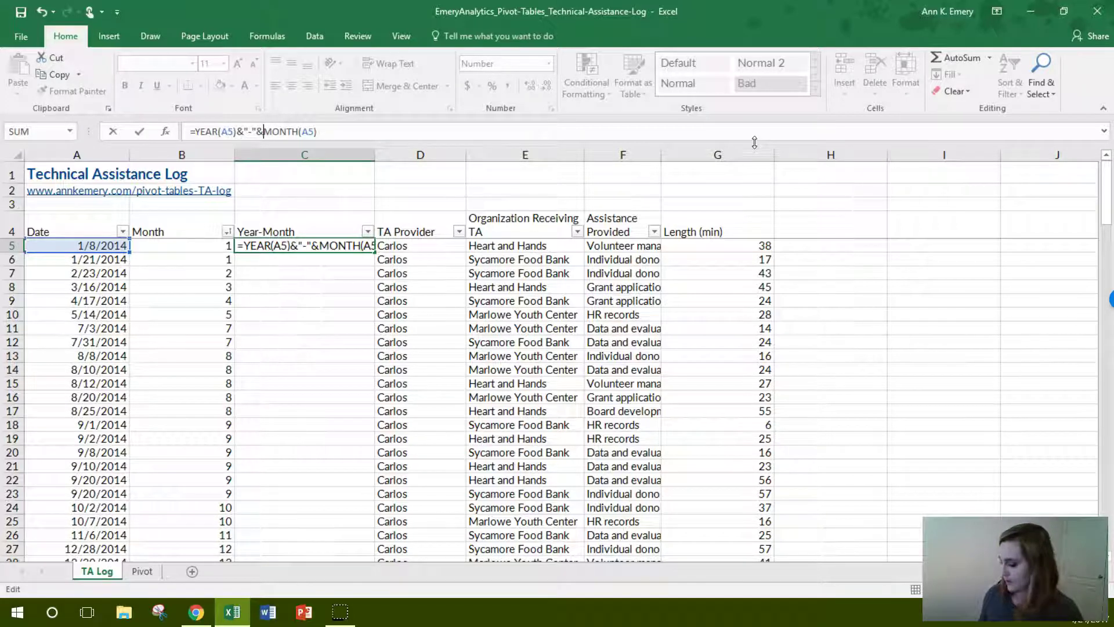
pyautogui.press('Return')
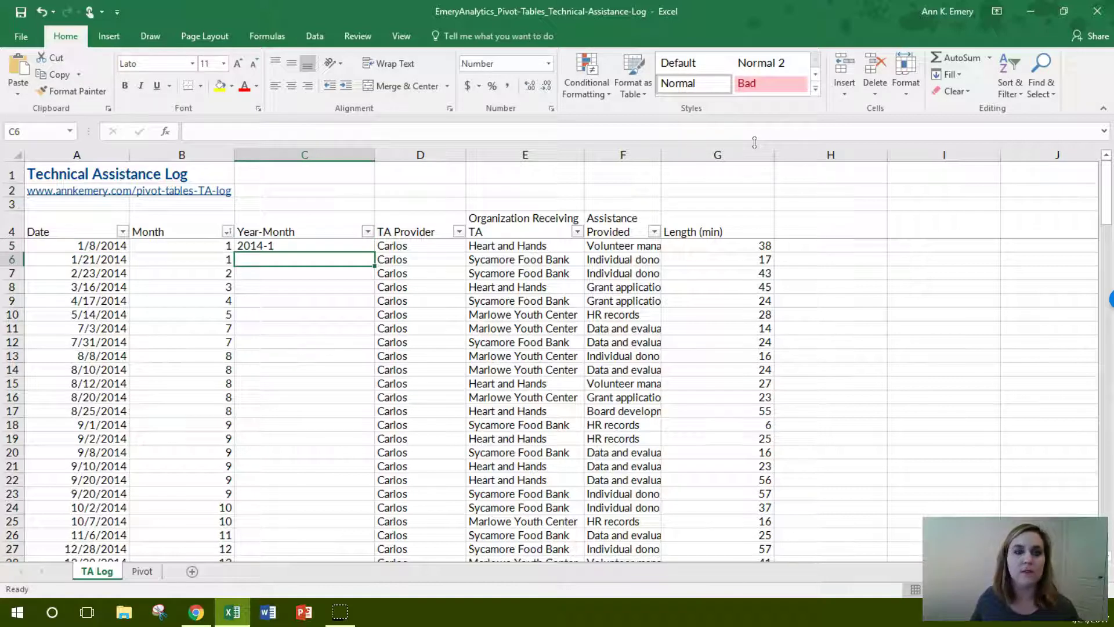
# Step: Fill the Year-Month formula from C5 down to row 104 and check the results
pyautogui.doubleClick(375, 254)
pyautogui.scroll(-15, 258, 361)
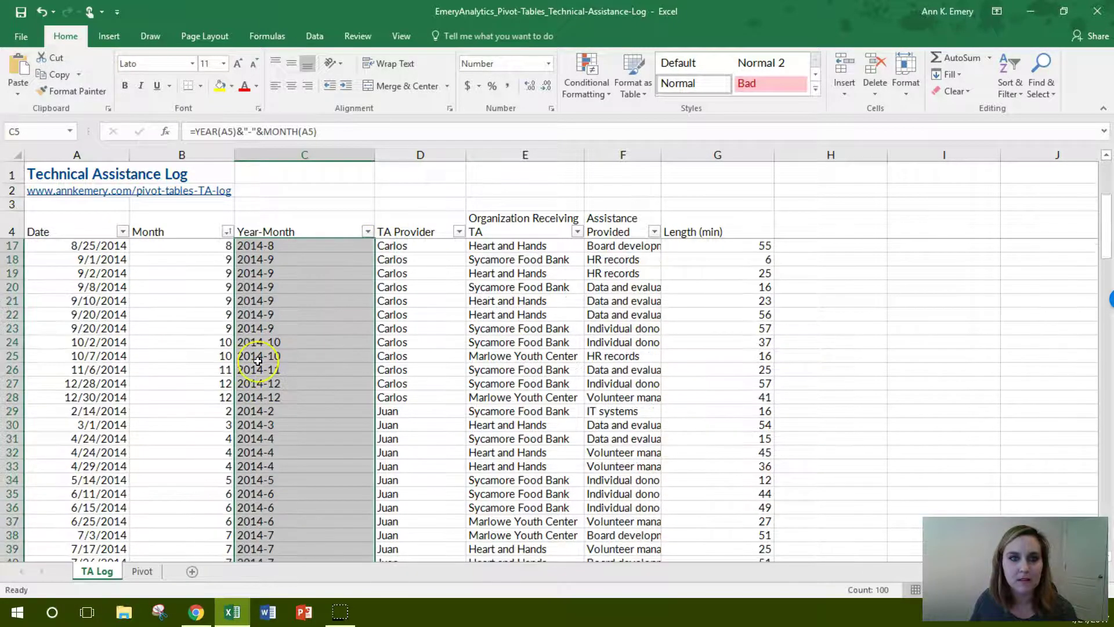
pyautogui.scroll(-16, 258, 361)
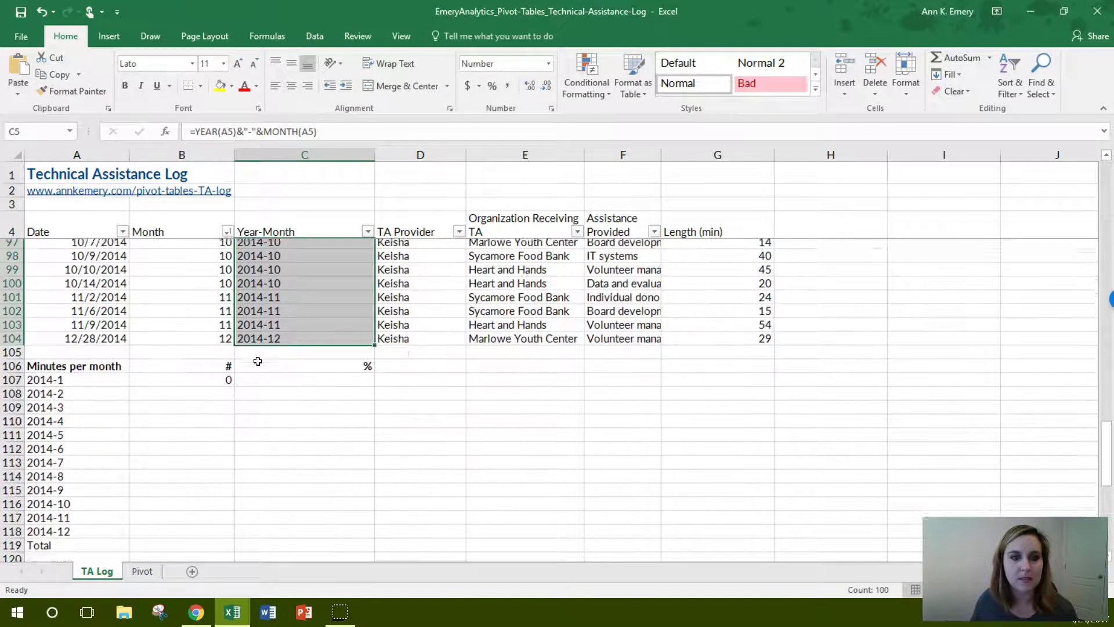
# Step: Change the criteria range of the SUMIF formula in B107 to C5:C104, so it reads =SUMIF(C5:C104,A107,G5:G104)
pyautogui.click(218, 362)
pyautogui.click(263, 131)
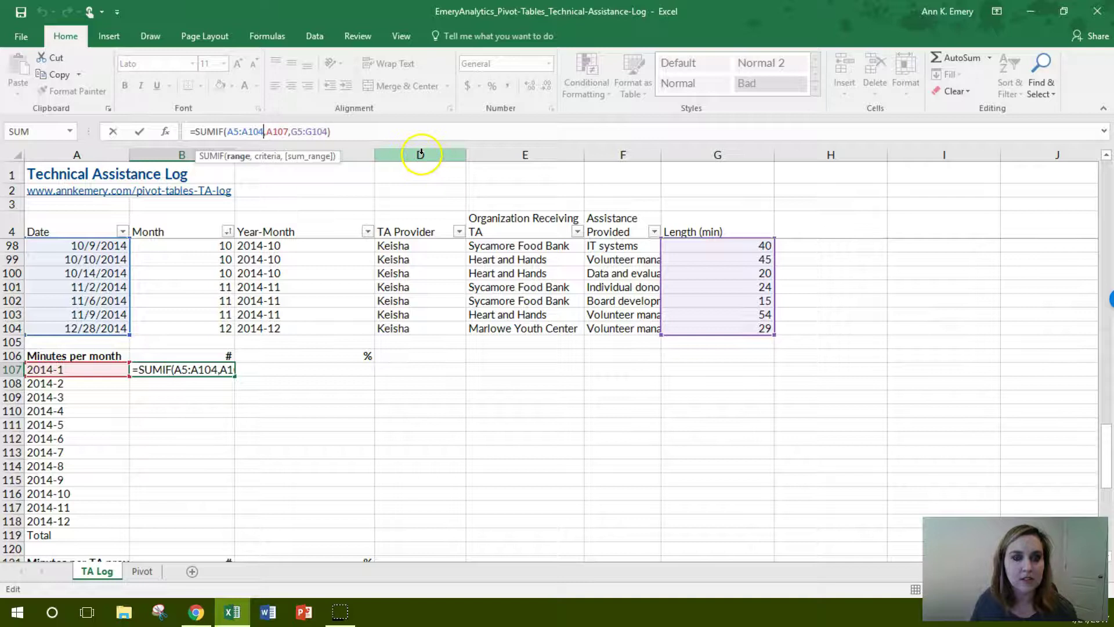
pyautogui.write('c')
pyautogui.click(245, 131)
pyautogui.press('BackSpace')
pyautogui.write('c')
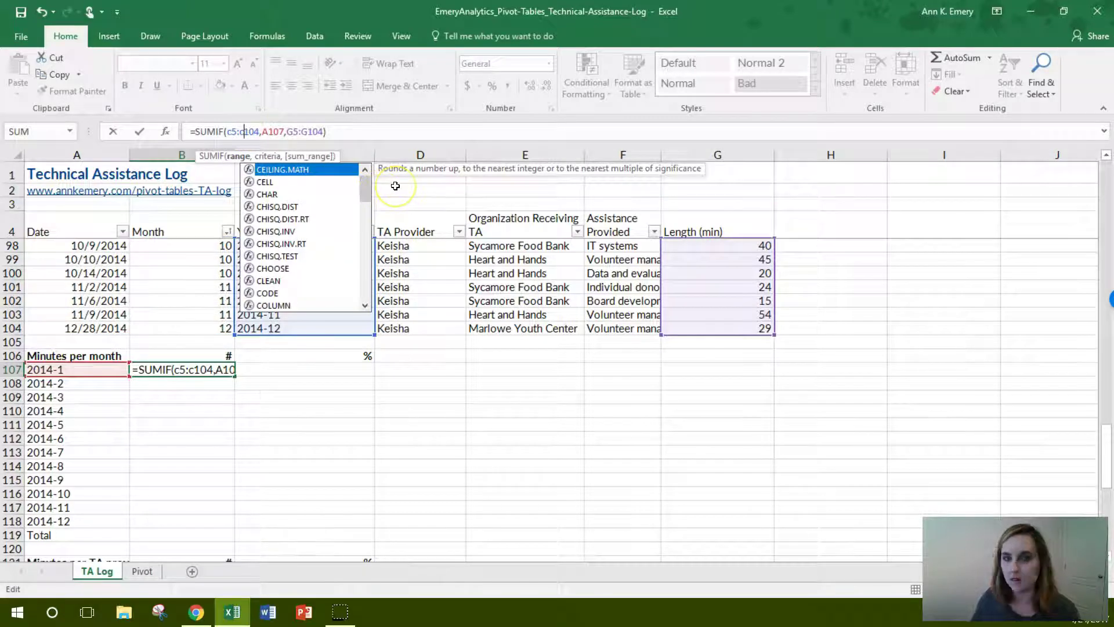
pyautogui.press('Return')
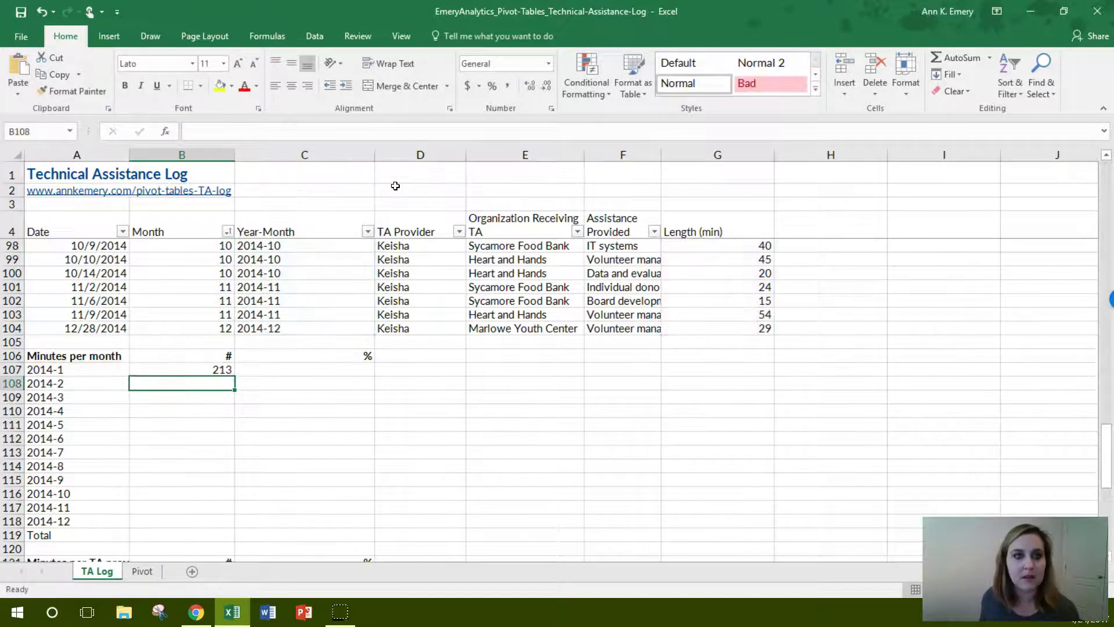
pyautogui.press('Up')
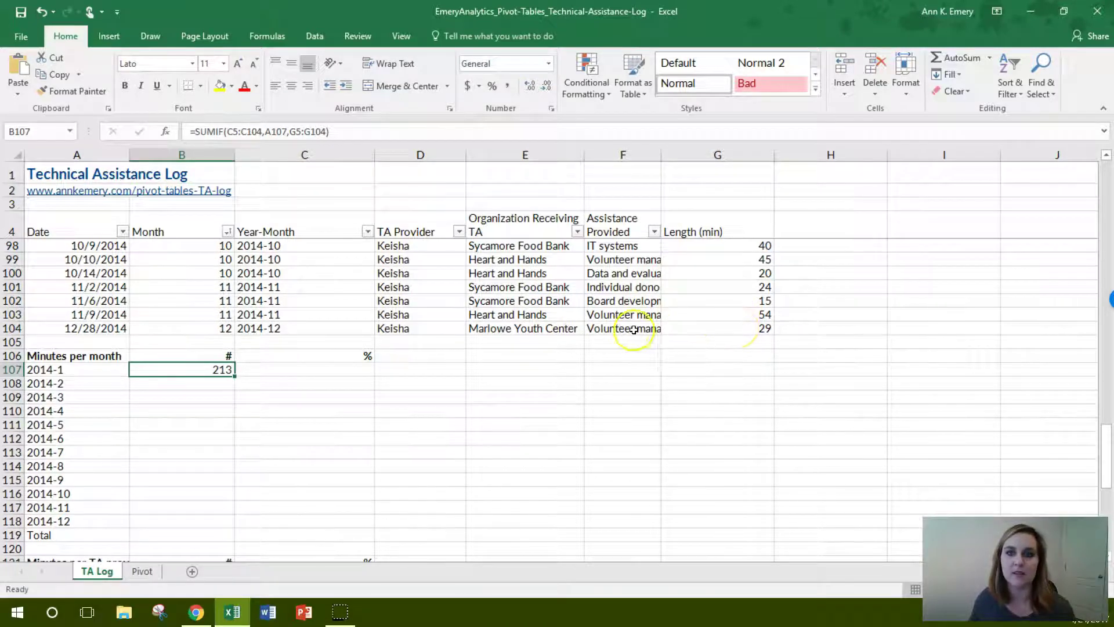
# Step: Sort the log by the Year-Month column in ascending order
pyautogui.scroll(2, 697, 333)
pyautogui.scroll(8, 697, 334)
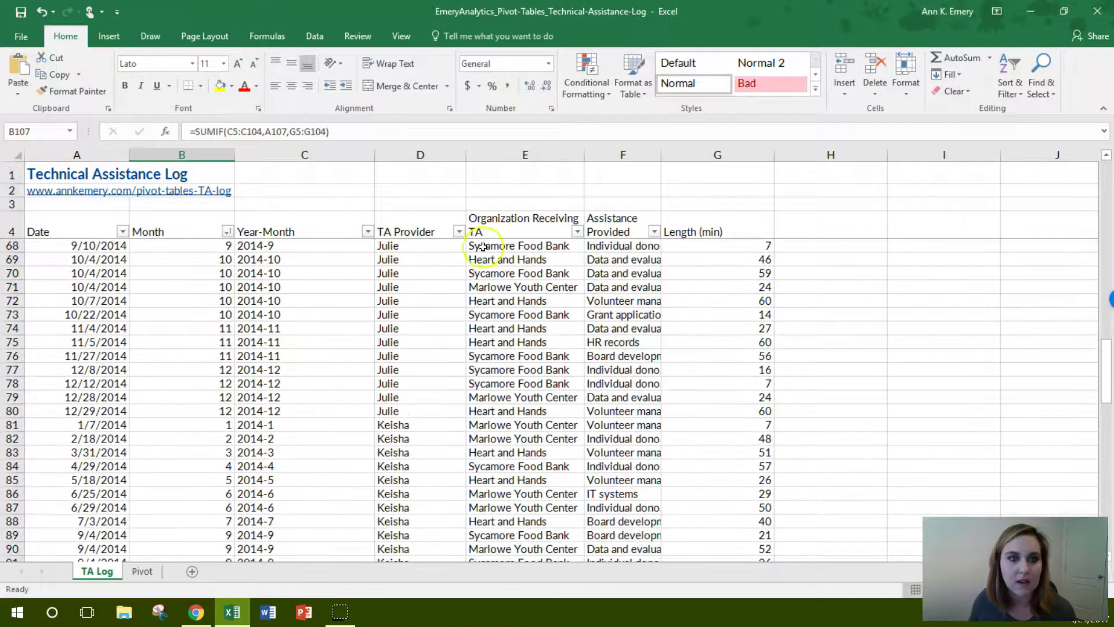
pyautogui.click(368, 232)
pyautogui.click(359, 250)
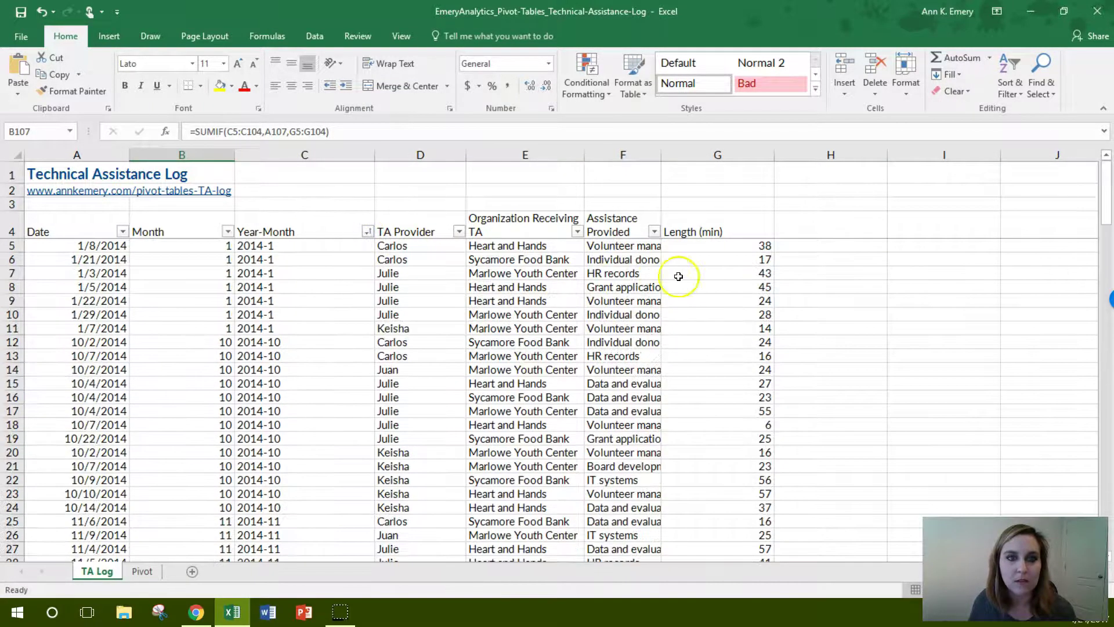
# Step: Select the 2014-1 lengths in G5:G11 and check their sum against the SUMIF result
pyautogui.click(741, 249)
pyautogui.click(739, 259)
pyautogui.click(739, 271)
pyautogui.click(738, 285)
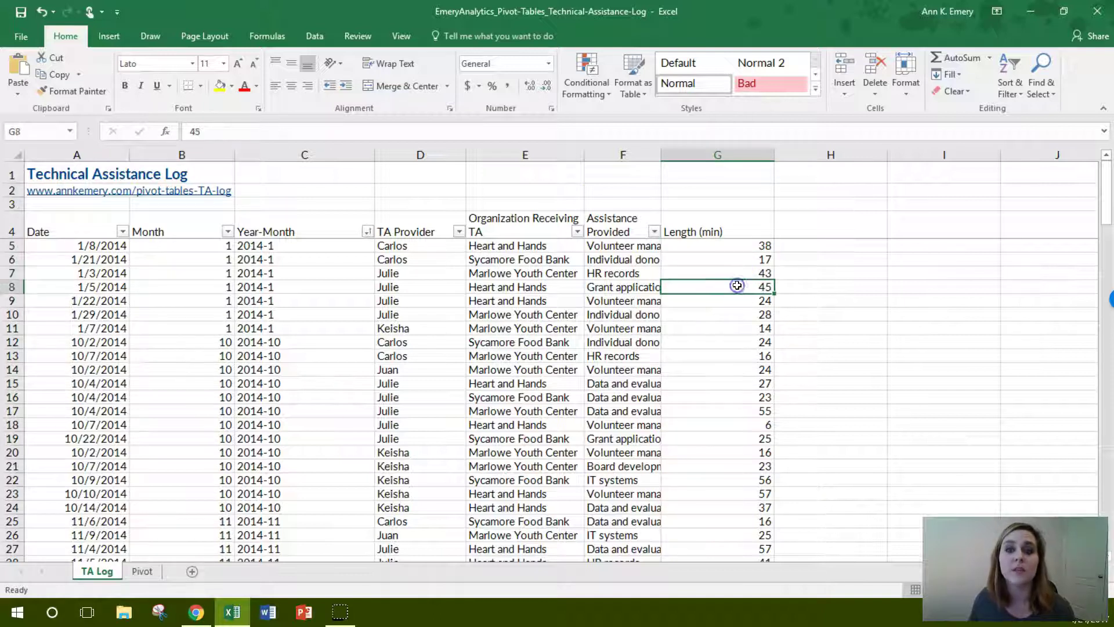
pyautogui.moveTo(732, 246); pyautogui.dragTo(734, 332)
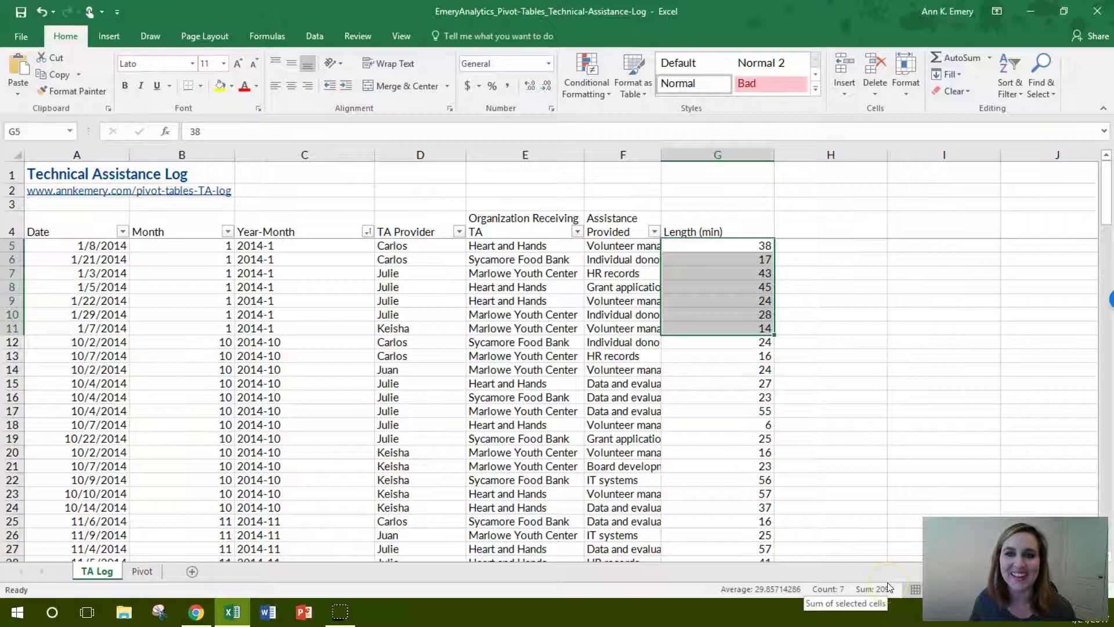
# Step: Fill the SUMIF formula from B107 down to B118 for all months in the Minutes per month table
pyautogui.scroll(-14, 350, 390)
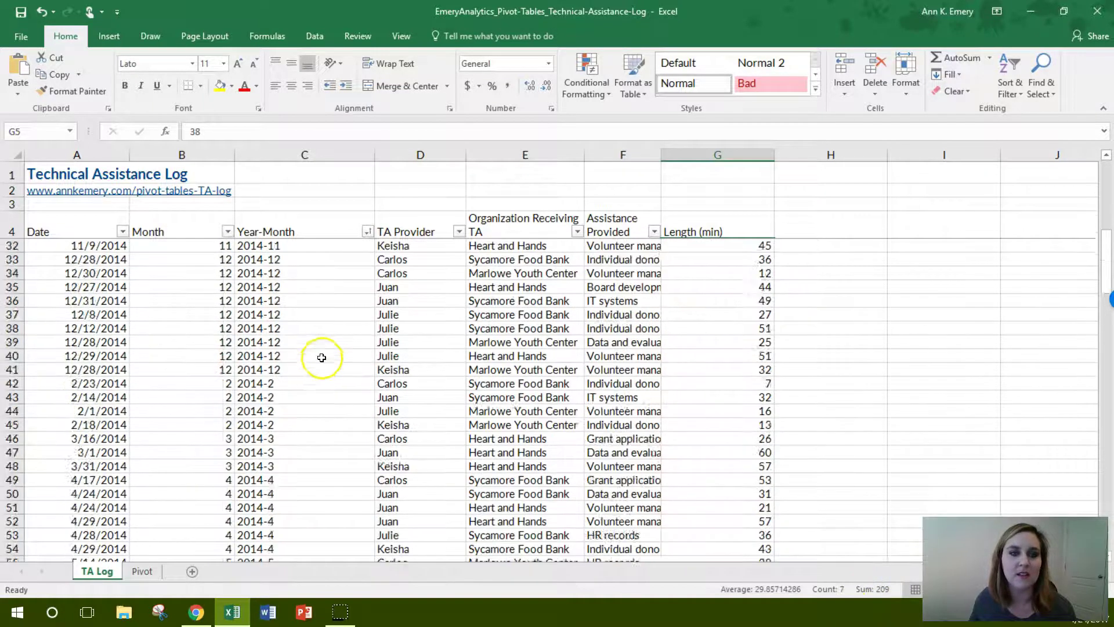
pyautogui.scroll(-16, 322, 348)
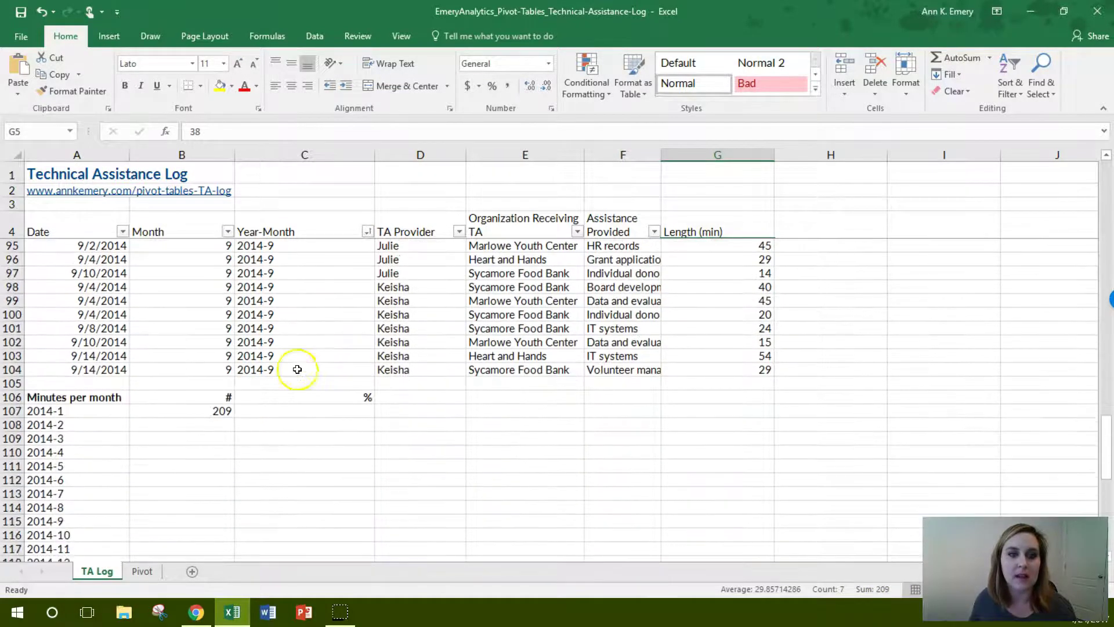
pyautogui.click(217, 411)
pyautogui.scroll(-2, 263, 382)
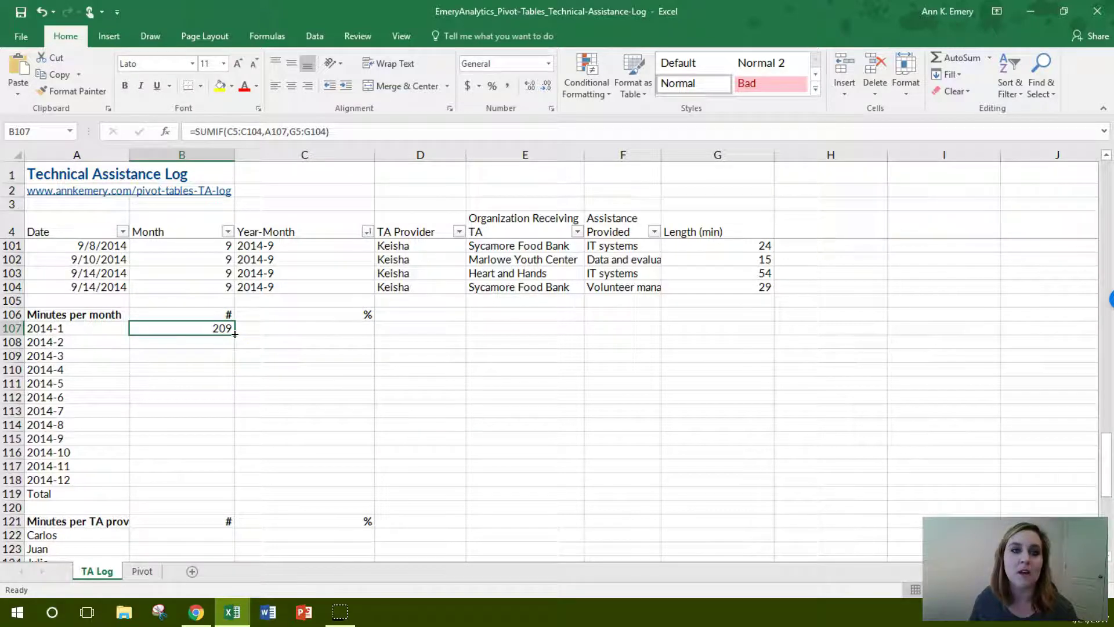
pyautogui.moveTo(234, 336); pyautogui.dragTo(237, 486)
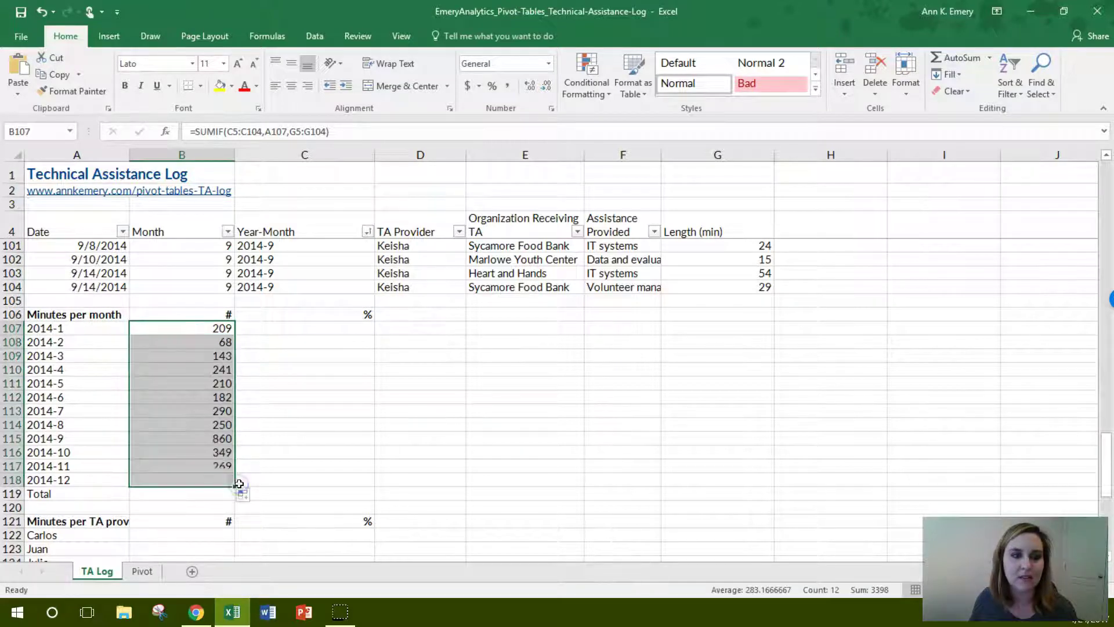
# Step: Examine which Year-Month and Length ranges the copied SUMIF formula in B108 refers to
pyautogui.click(187, 341)
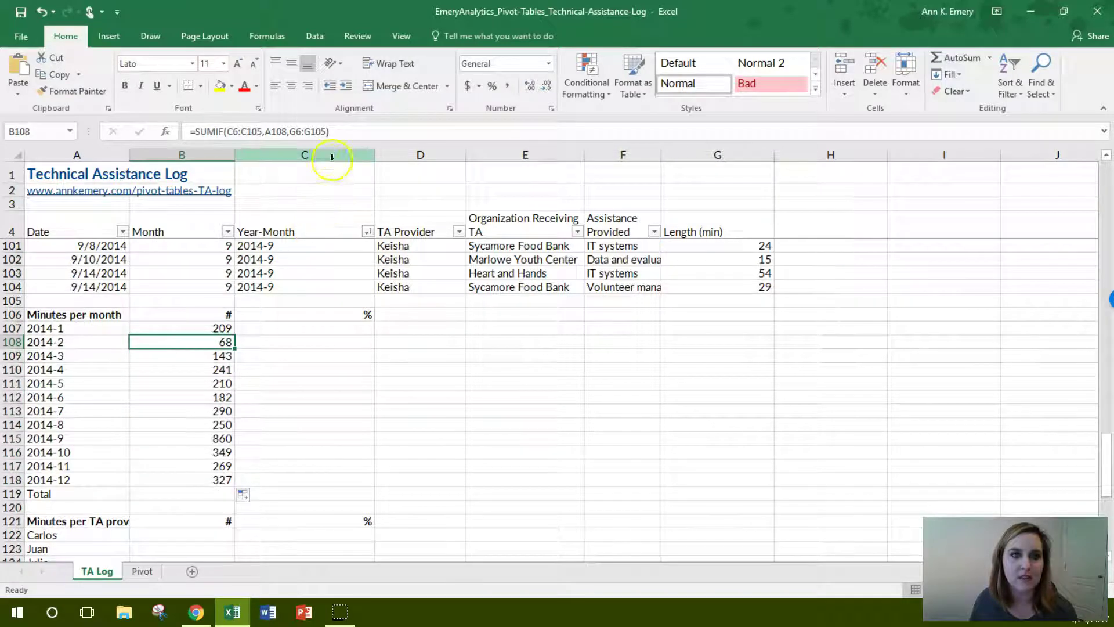
pyautogui.click(339, 131)
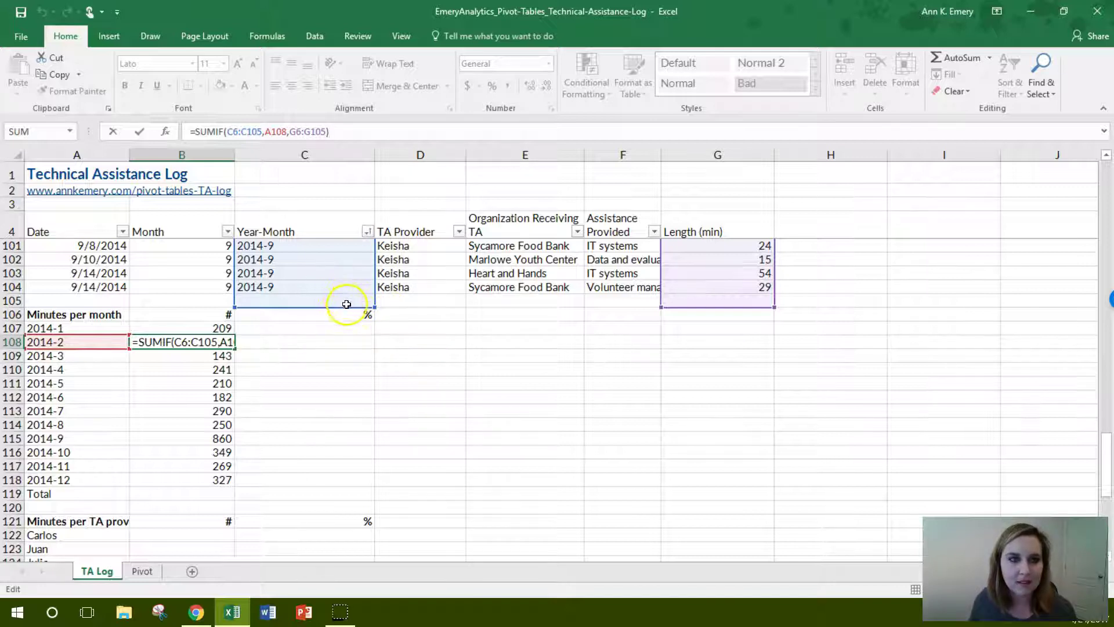
pyautogui.moveTo(1102, 455); pyautogui.dragTo(1102, 174)
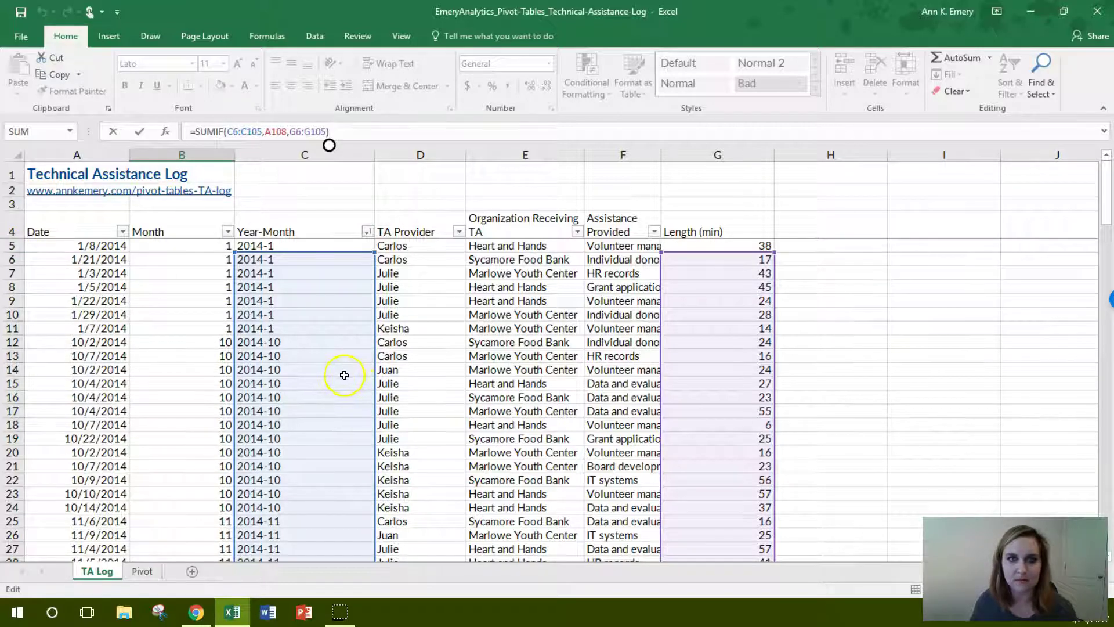
pyautogui.moveTo(1107, 192); pyautogui.dragTo(1108, 472)
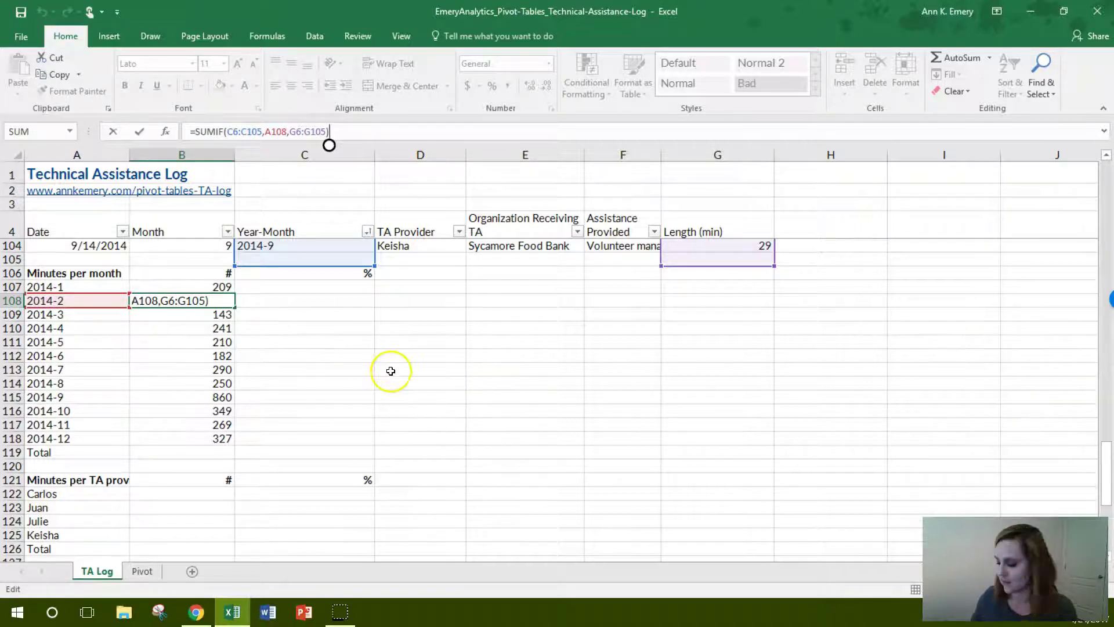
# Step: Clear the copied SUMIF formulas from B108:B118
pyautogui.click(212, 318)
pyautogui.moveTo(220, 300); pyautogui.dragTo(223, 435)
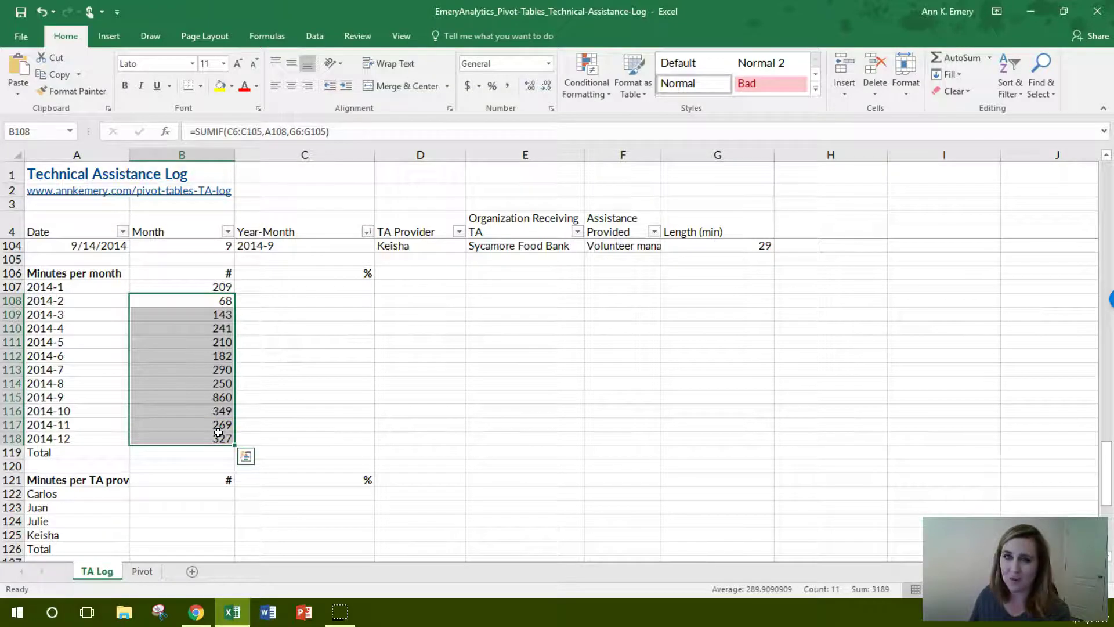
pyautogui.press('Delete')
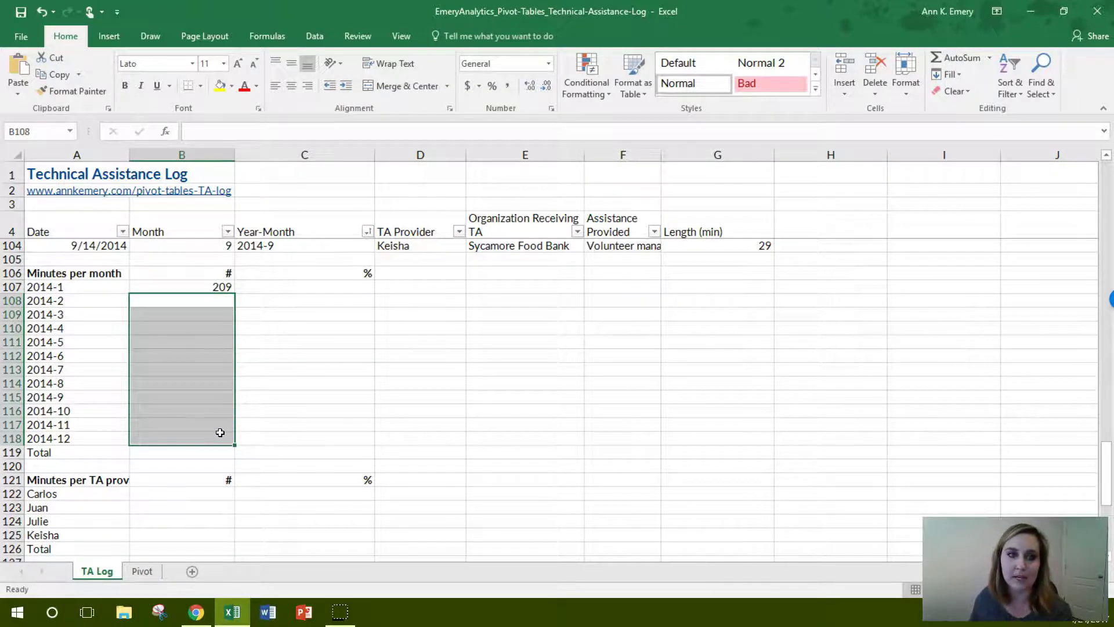
# Step: Make the criteria range in the B107 SUMIF formula absolute as $C$5:$C$104
pyautogui.click(210, 287)
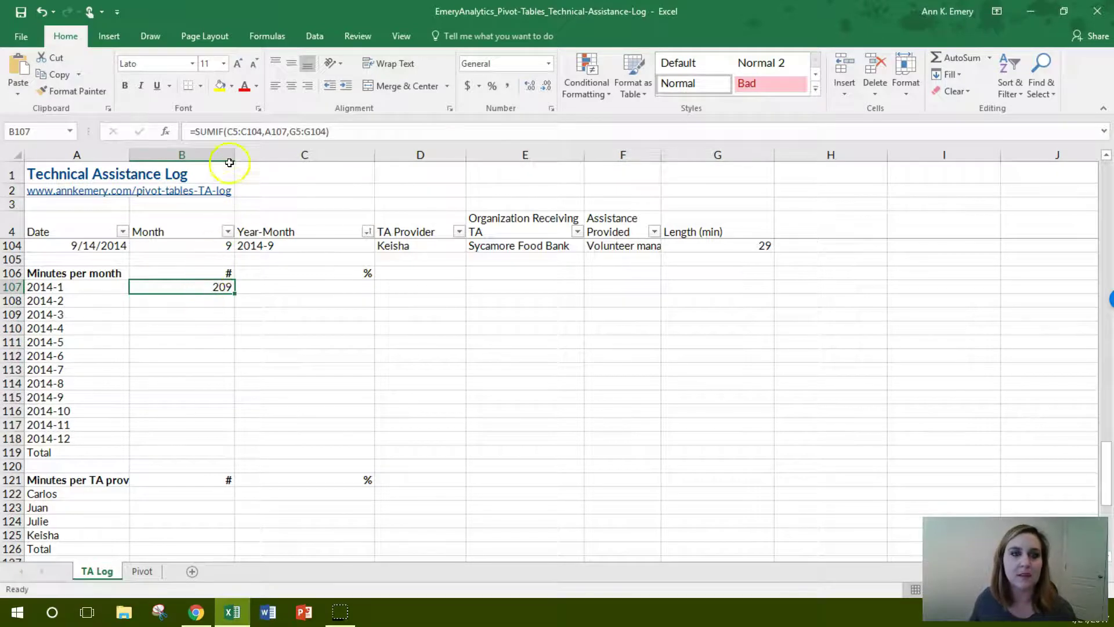
pyautogui.click(240, 132)
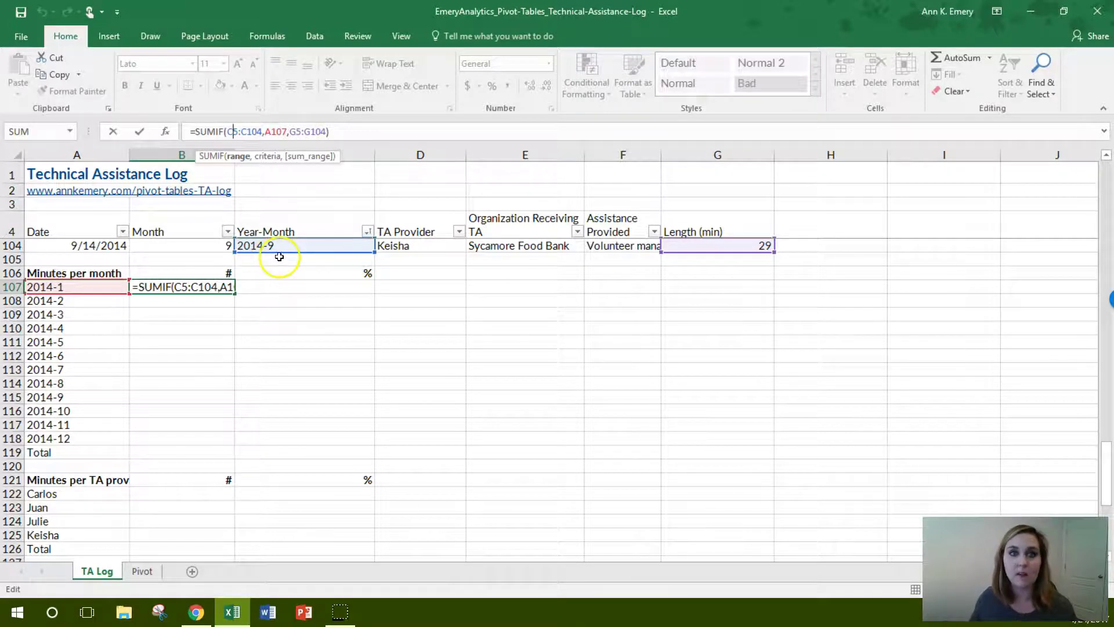
pyautogui.click(232, 132)
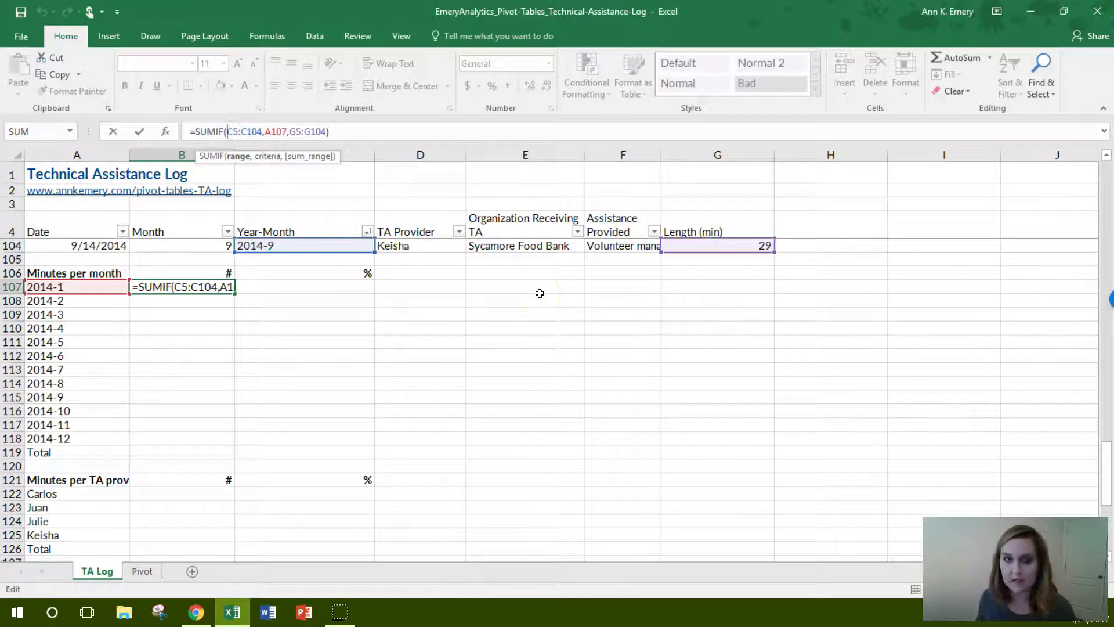
pyautogui.write('$')
pyautogui.press('Right')
pyautogui.write('$C$')
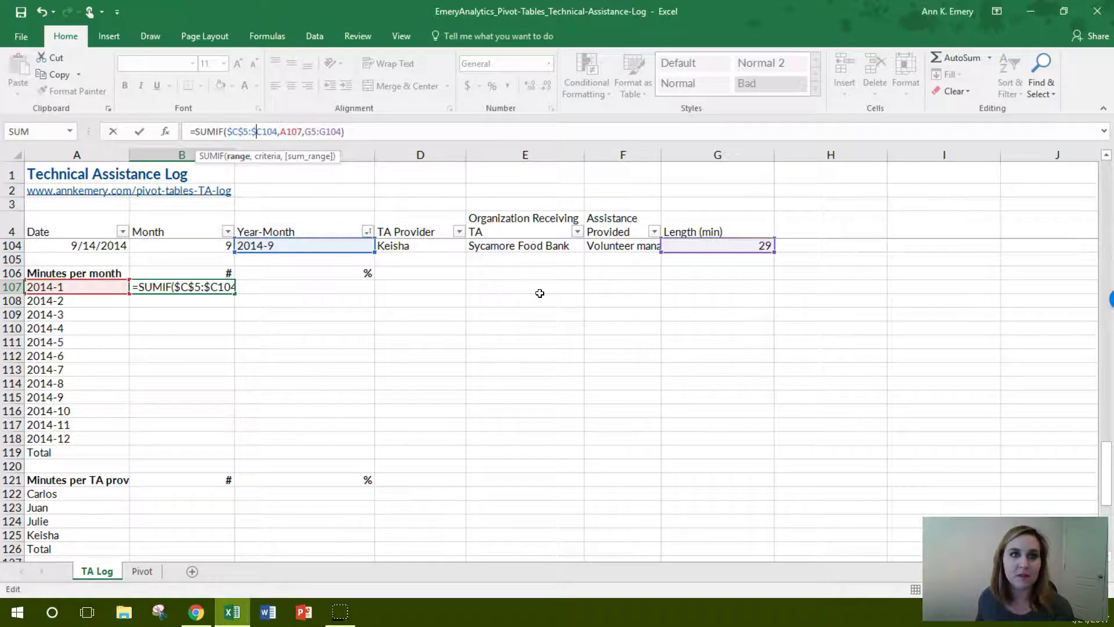
pyautogui.press('Right')
pyautogui.write('$')
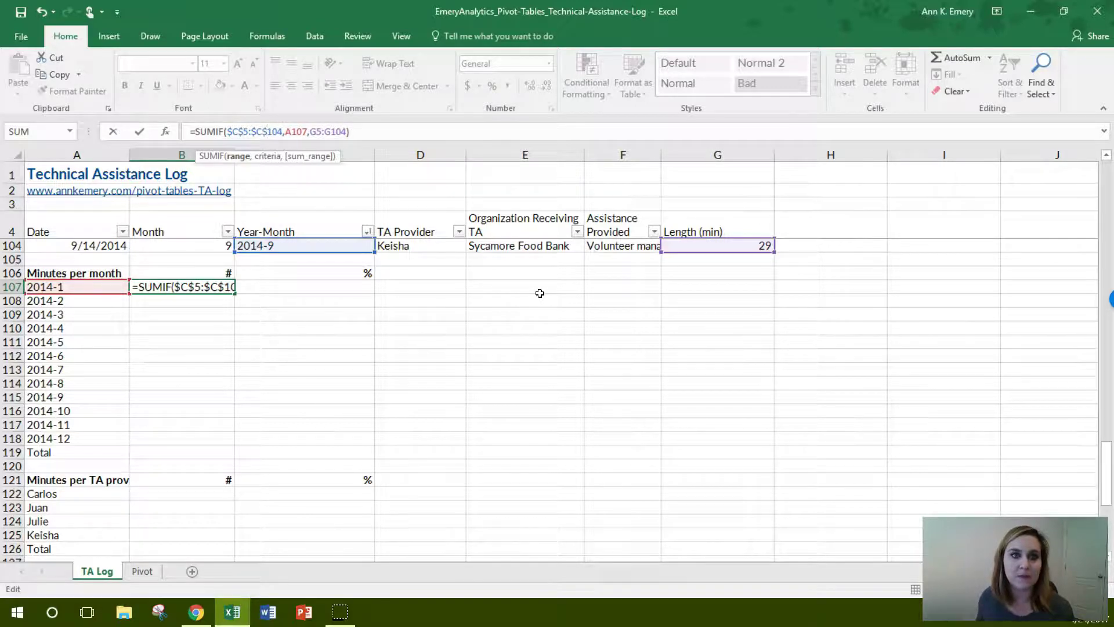
# Step: Make the sum range in the B107 SUMIF formula absolute as $G$5:$G$104 and commit the formula
pyautogui.click(310, 132)
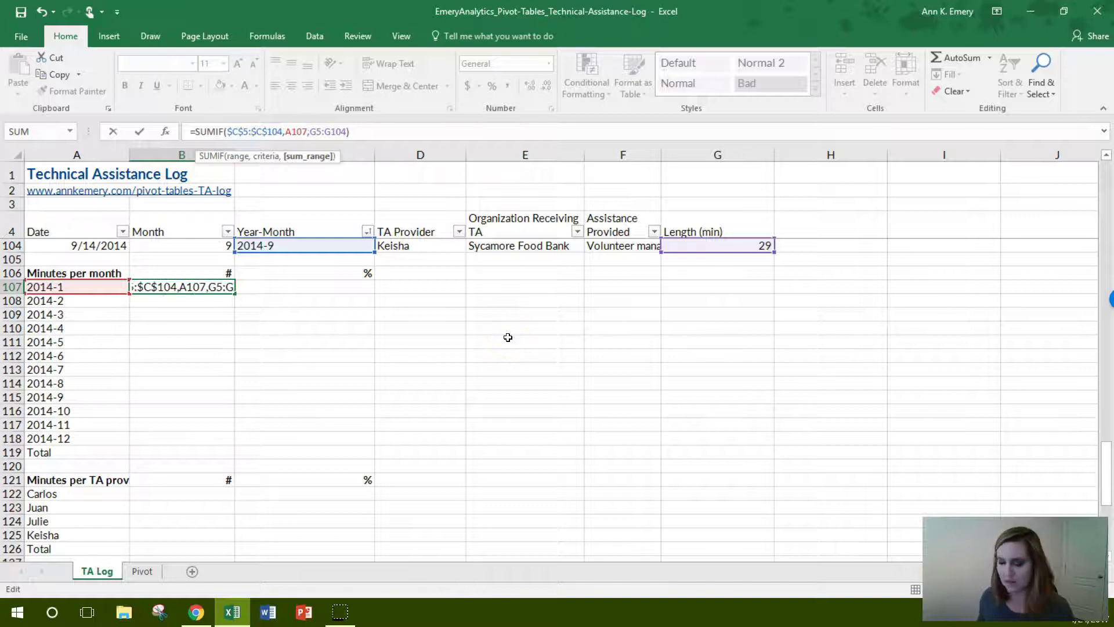
pyautogui.write('$C$')
pyautogui.press('Right')
pyautogui.press('Right')
pyautogui.write('$C')
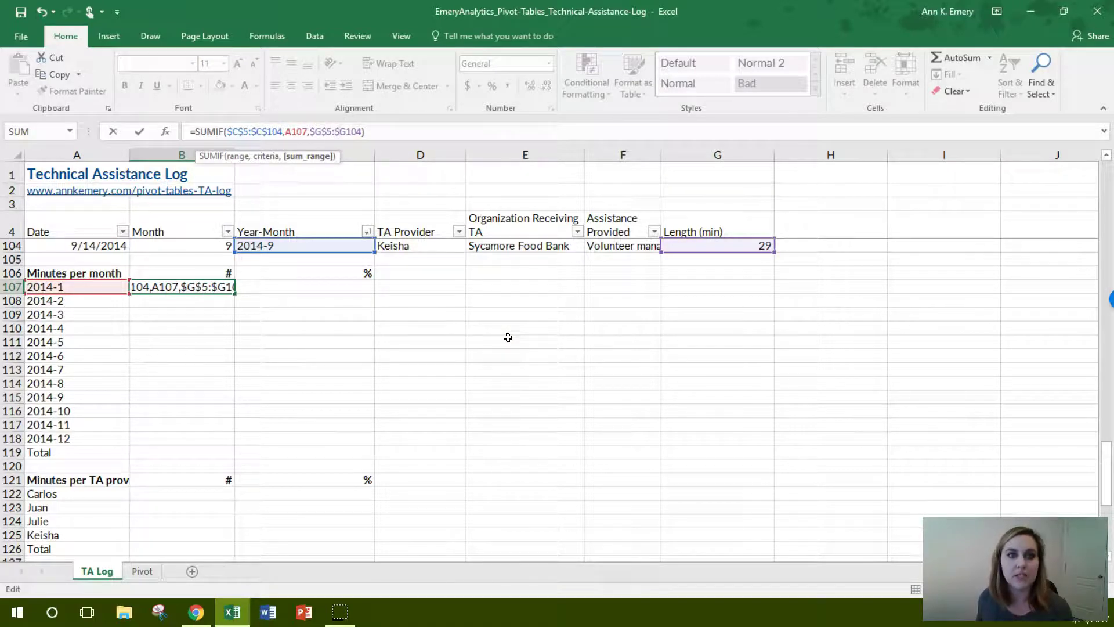
pyautogui.write('$')
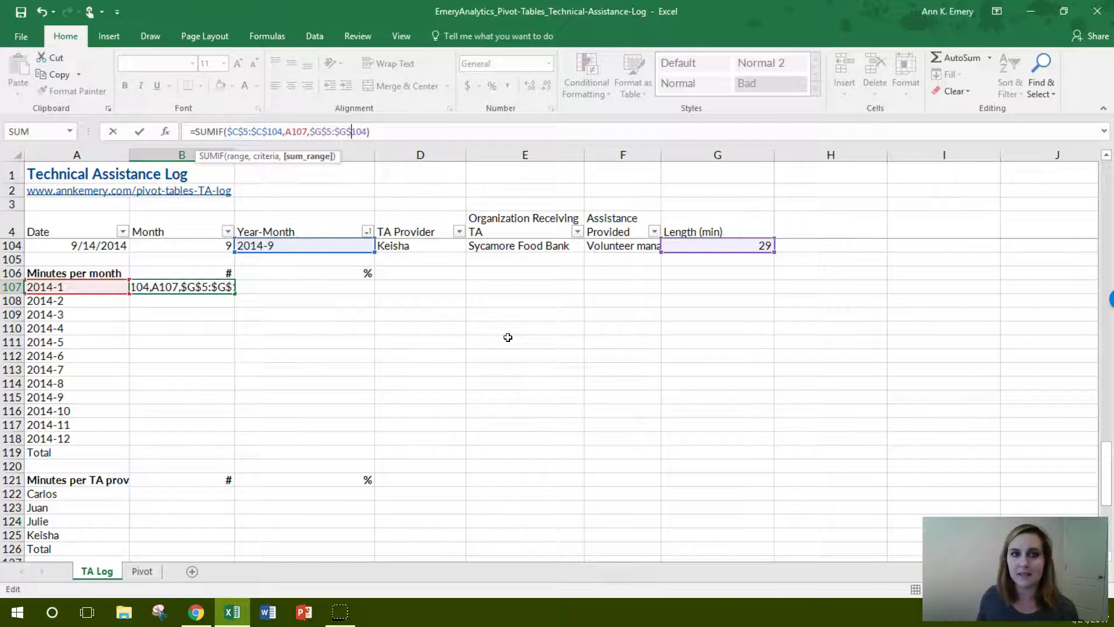
pyautogui.press('Return')
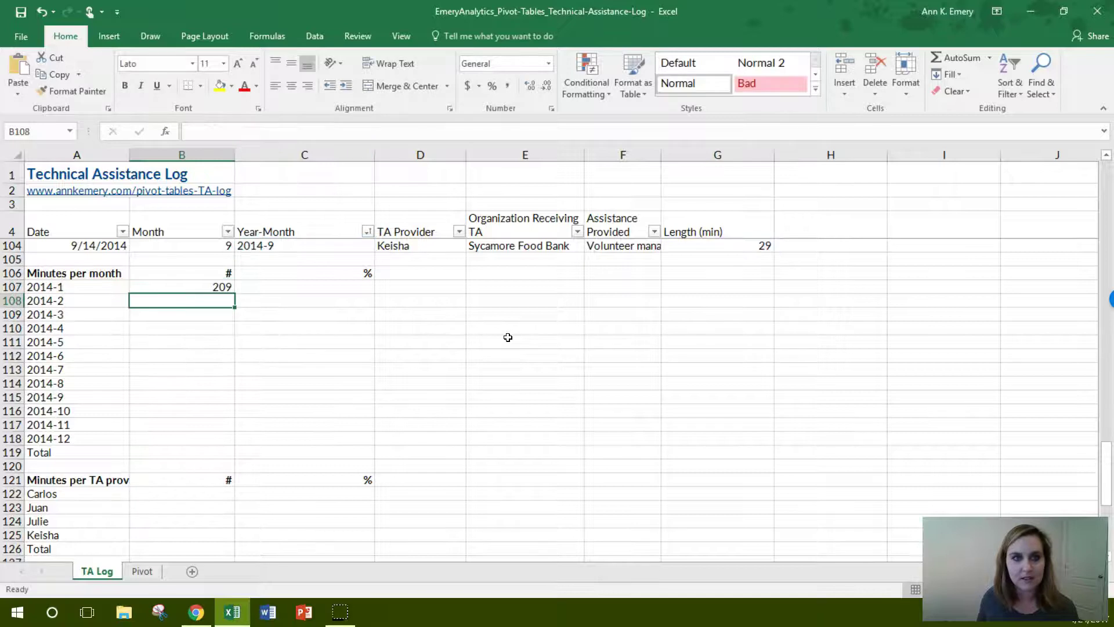
# Step: Fill the SUMIF formula from B107 down to B118 and check the ranges referenced by the formula in B114
pyautogui.click(218, 288)
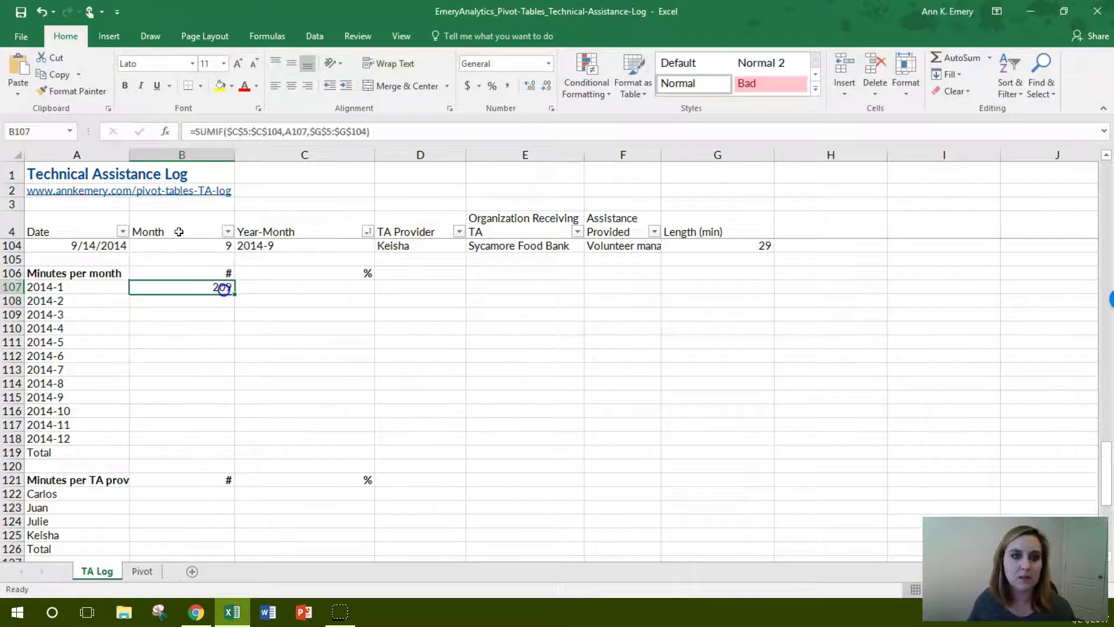
pyautogui.moveTo(237, 297); pyautogui.dragTo(234, 448)
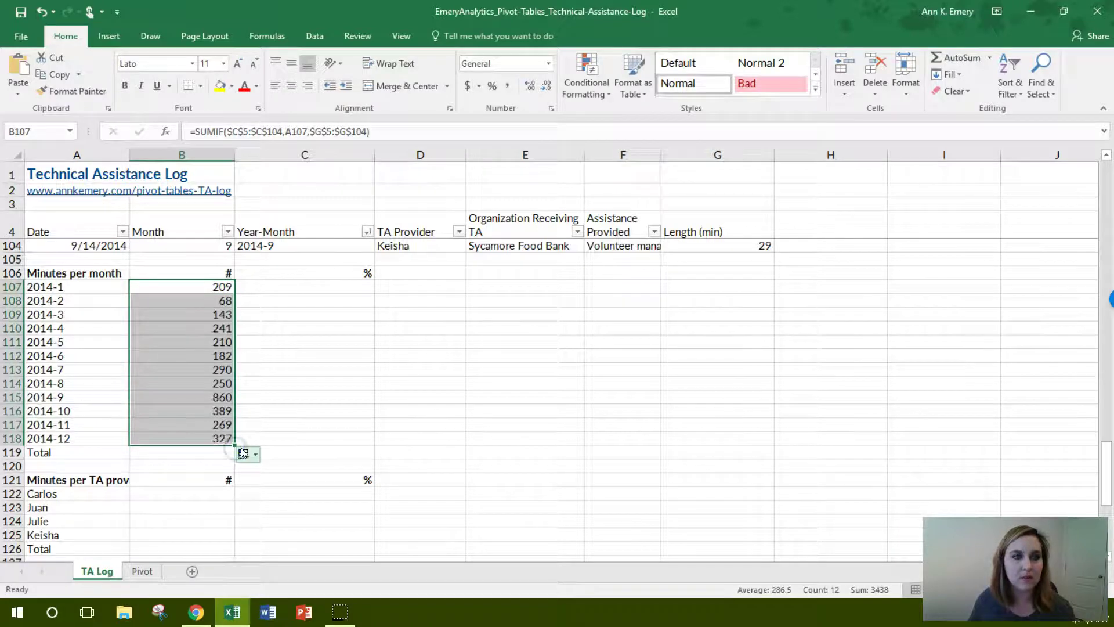
pyautogui.click(197, 382)
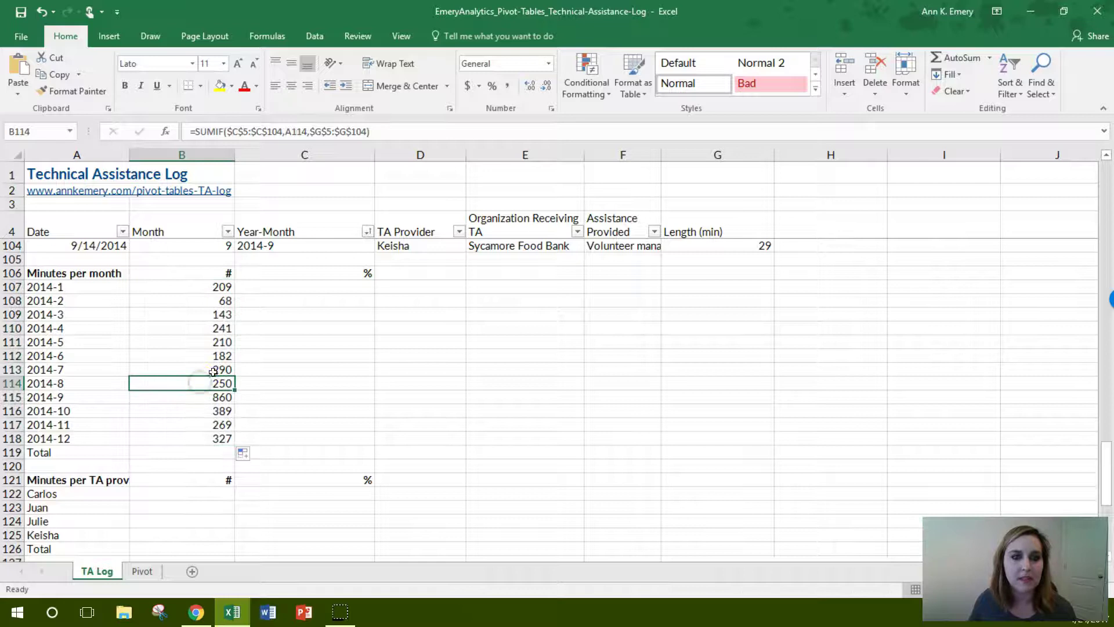
pyautogui.click(385, 132)
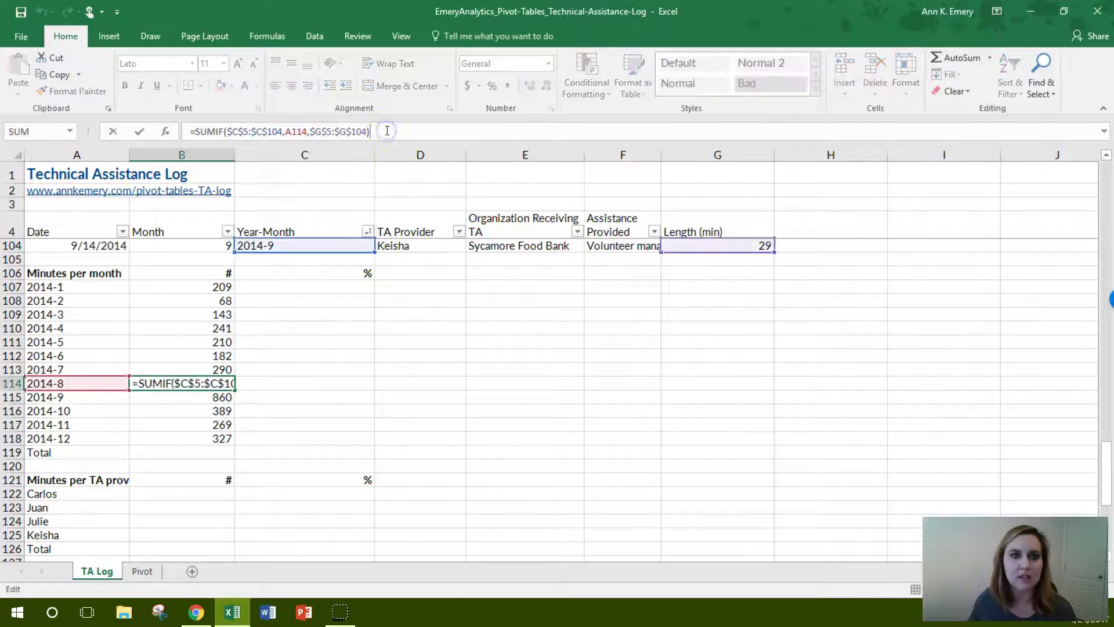
pyautogui.moveTo(1104, 464); pyautogui.dragTo(1106, 194)
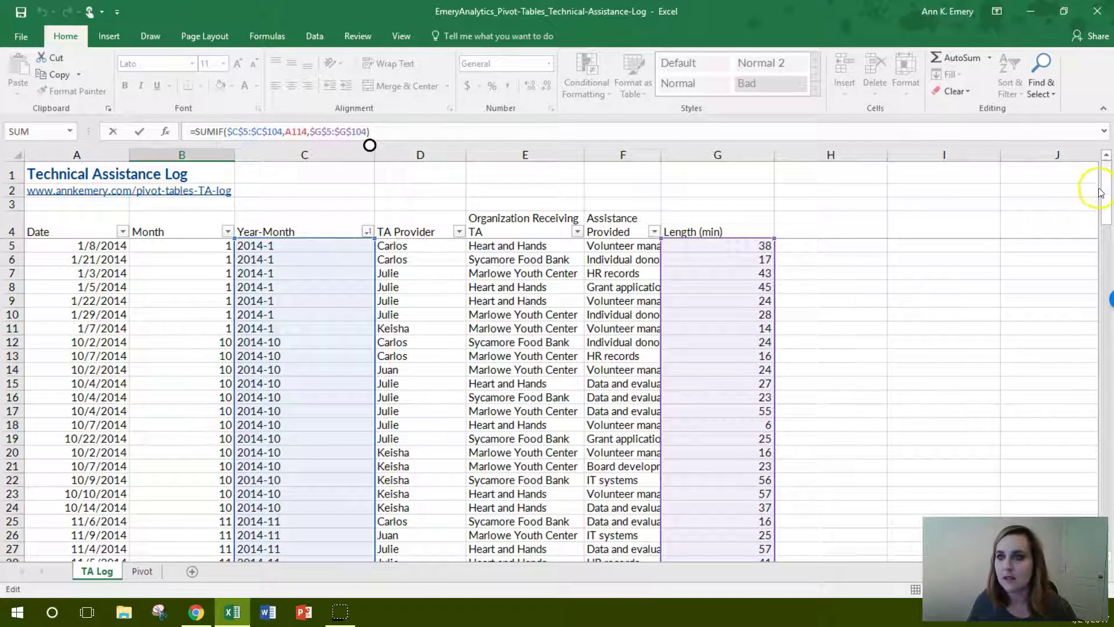
pyautogui.moveTo(1101, 194); pyautogui.dragTo(1107, 476)
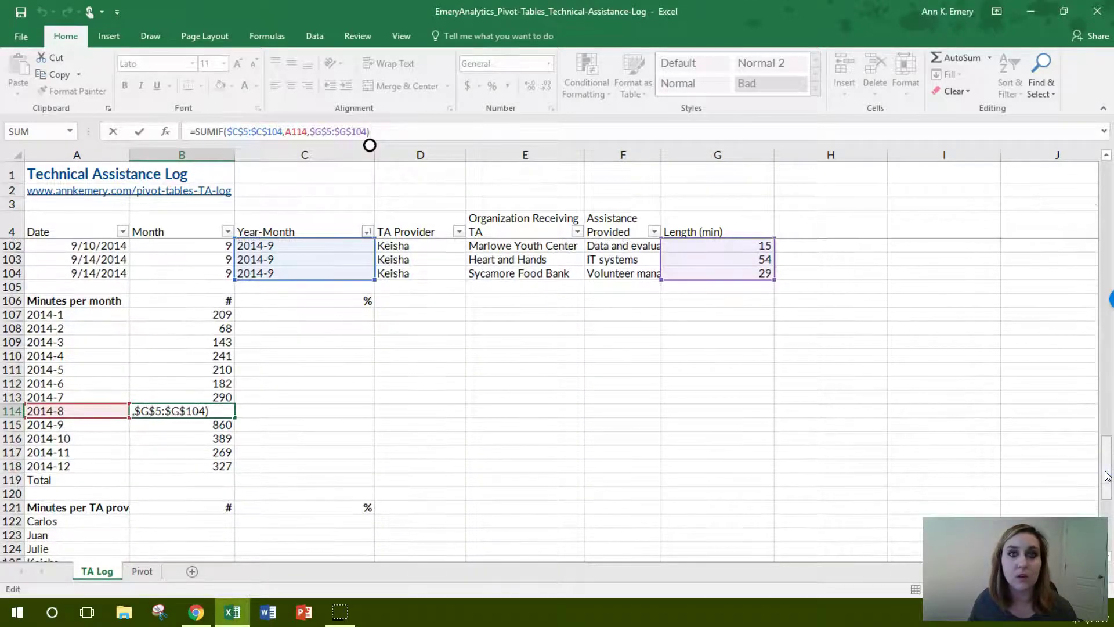
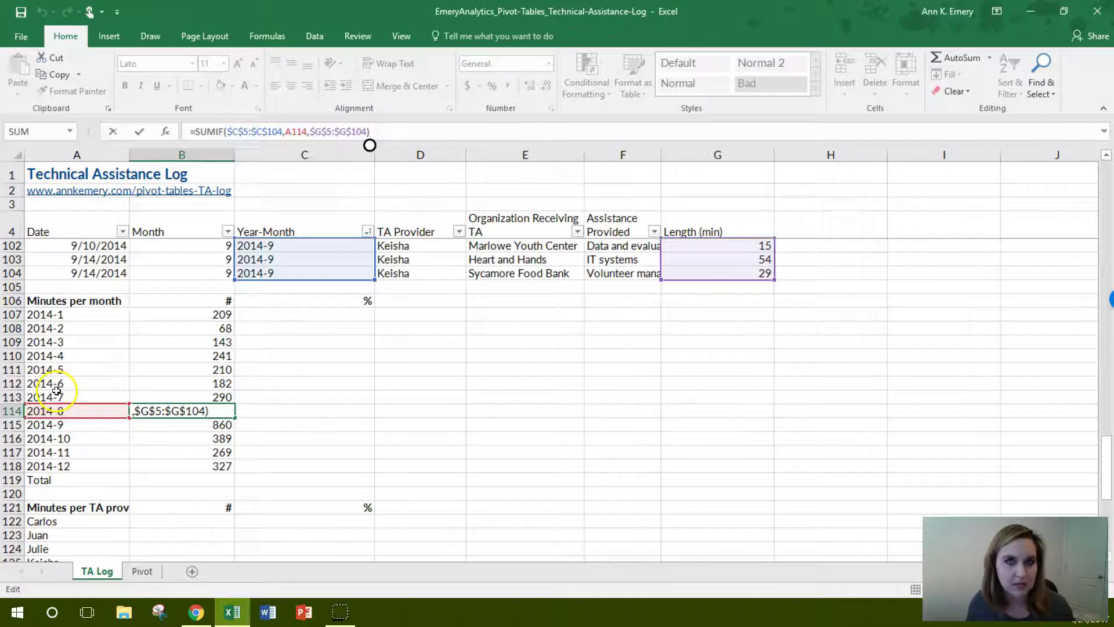
pyautogui.click(213, 480)
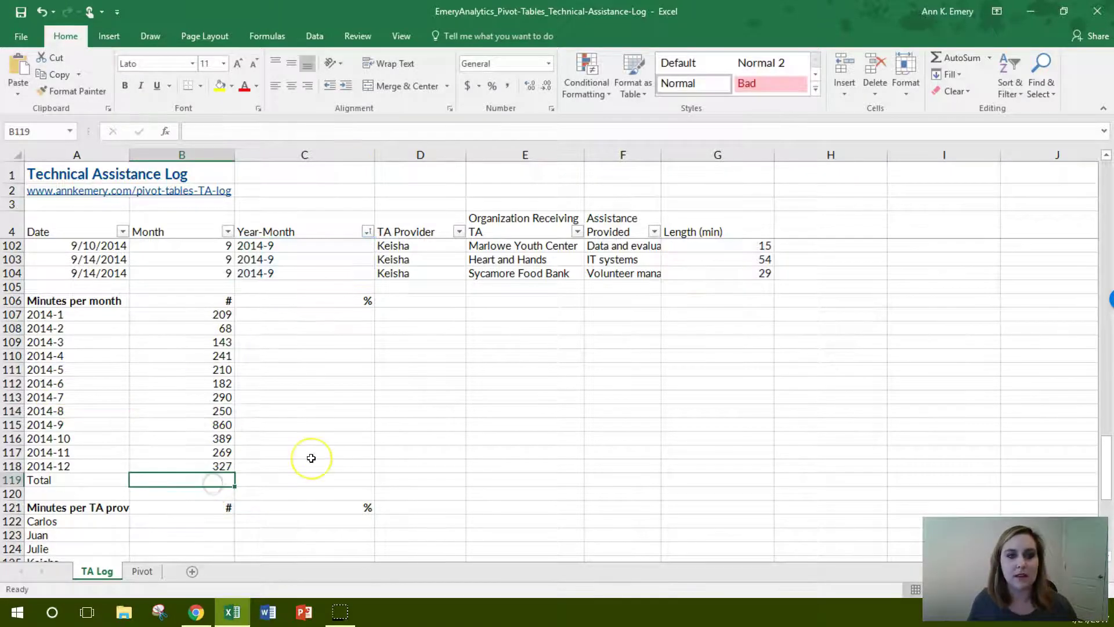
# Step: Total the monthly minutes in B119 with a SUM formula over B107:B118
pyautogui.write('=sum(')
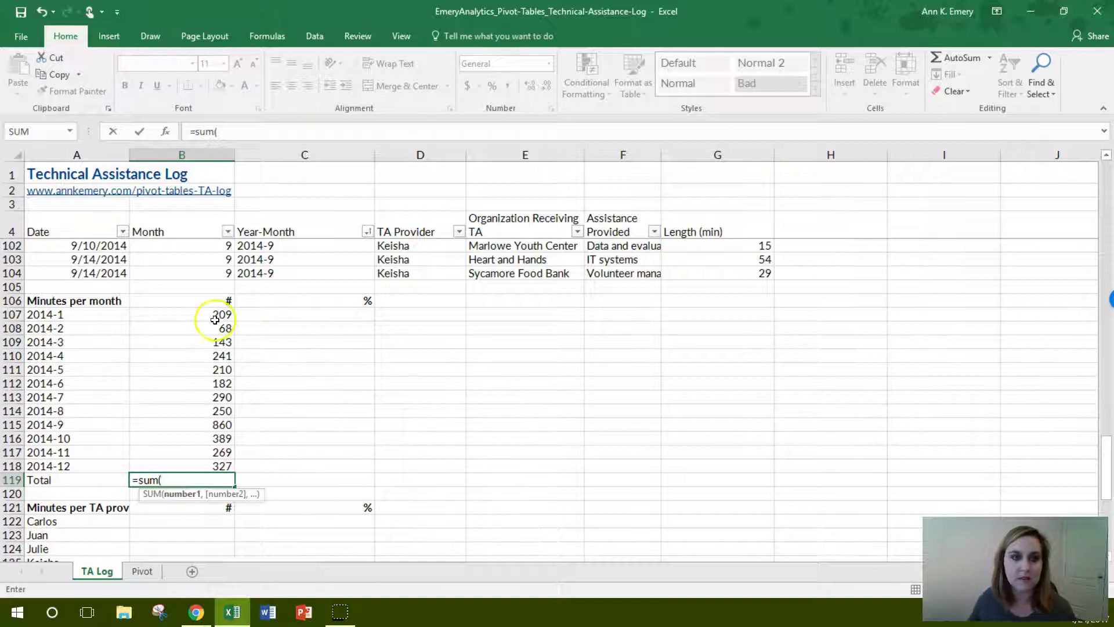
pyautogui.moveTo(223, 315); pyautogui.dragTo(224, 468)
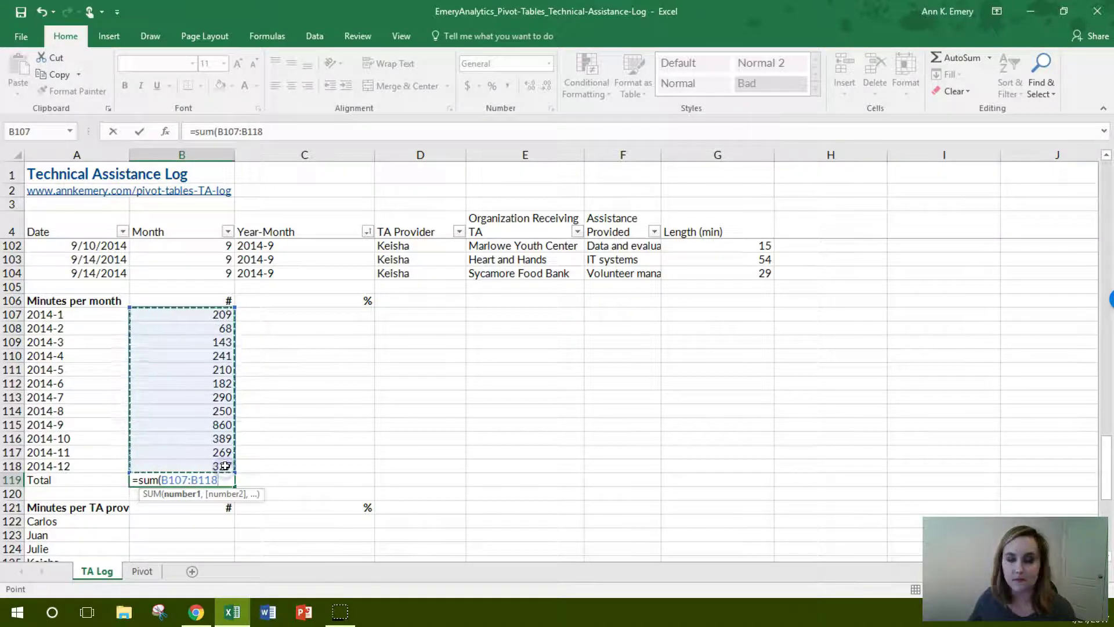
pyautogui.press('Return')
pyautogui.press('Up')
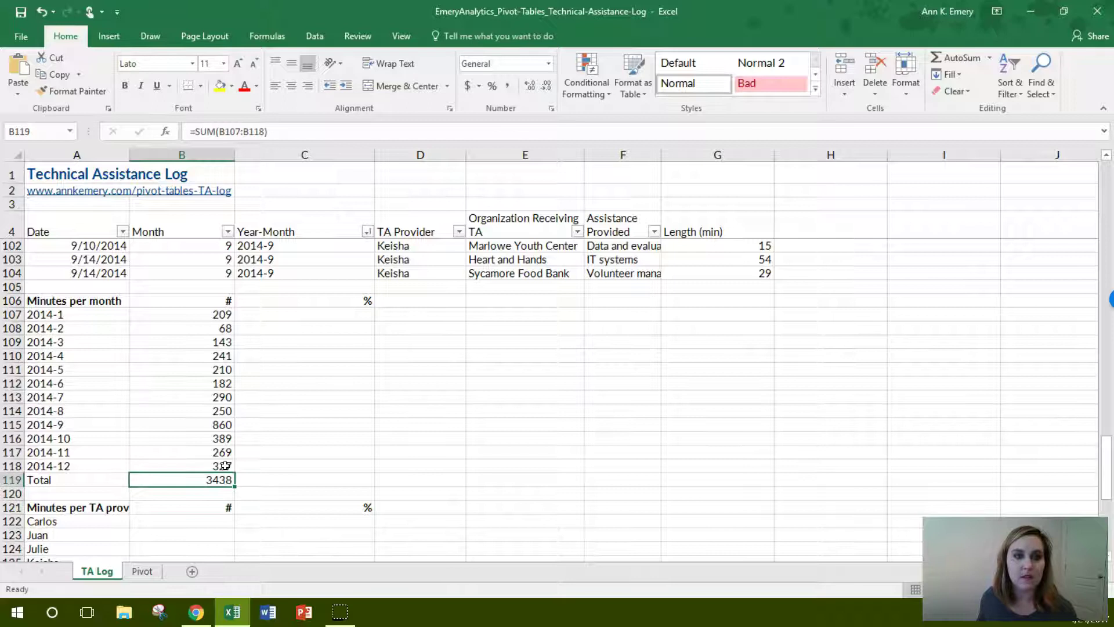
# Step: Enter the formula =B107/B$119 in C107 to calculate the share of total minutes for 2014-1
pyautogui.click(296, 316)
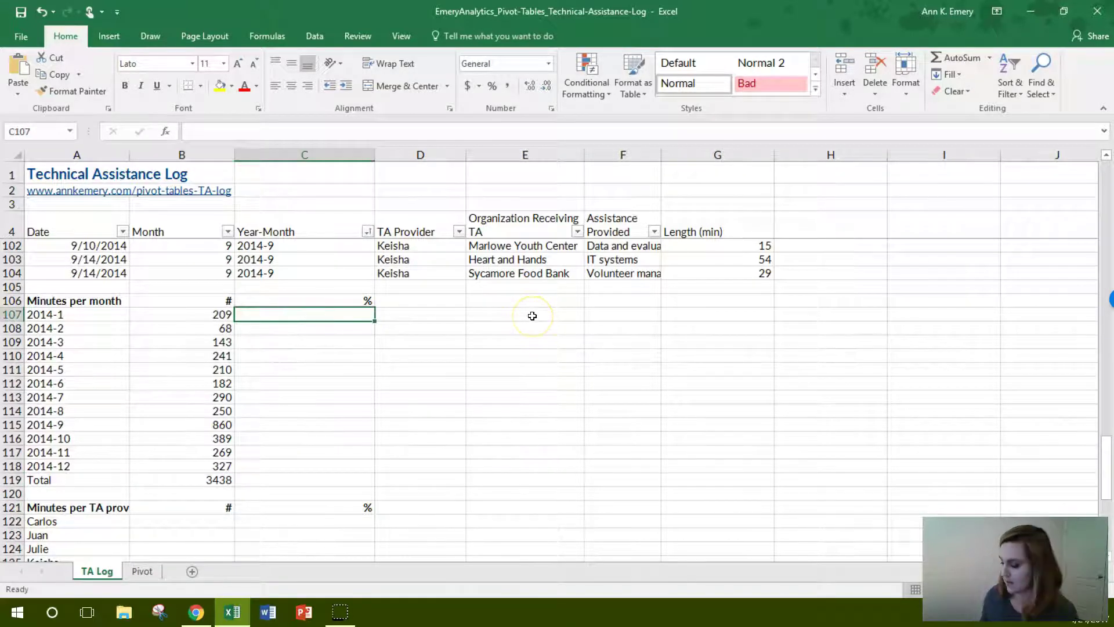
pyautogui.write('=')
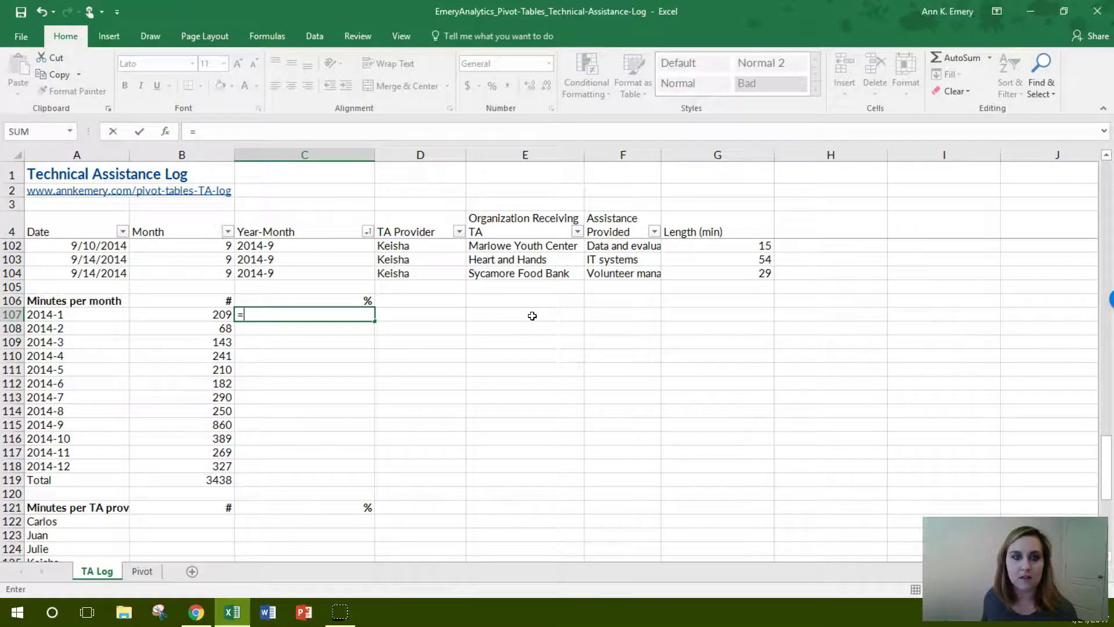
pyautogui.press('Left')
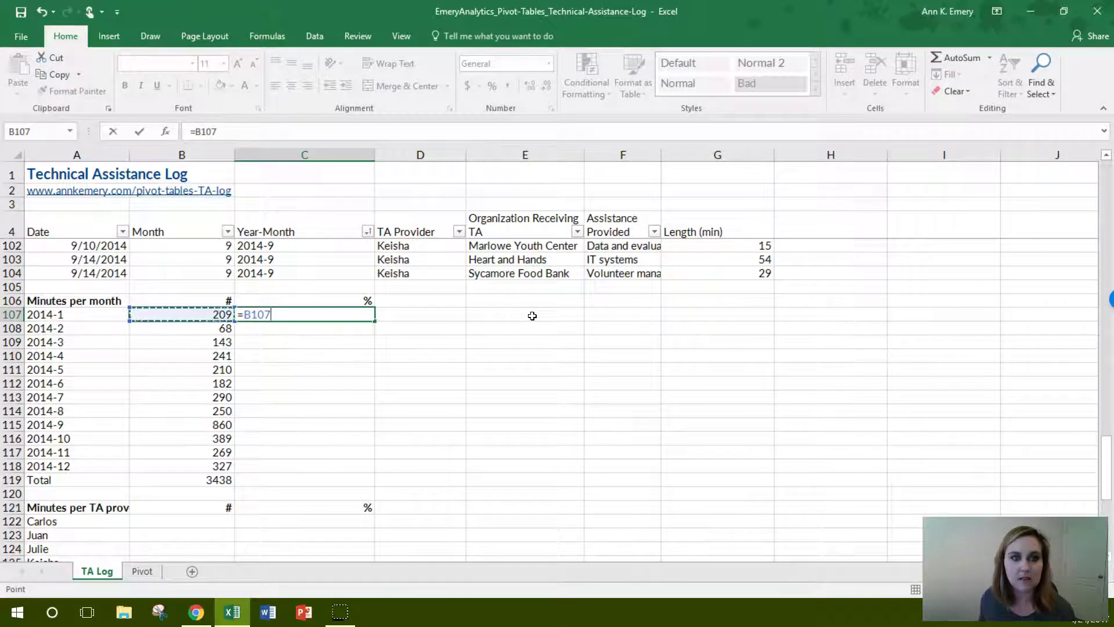
pyautogui.write('/')
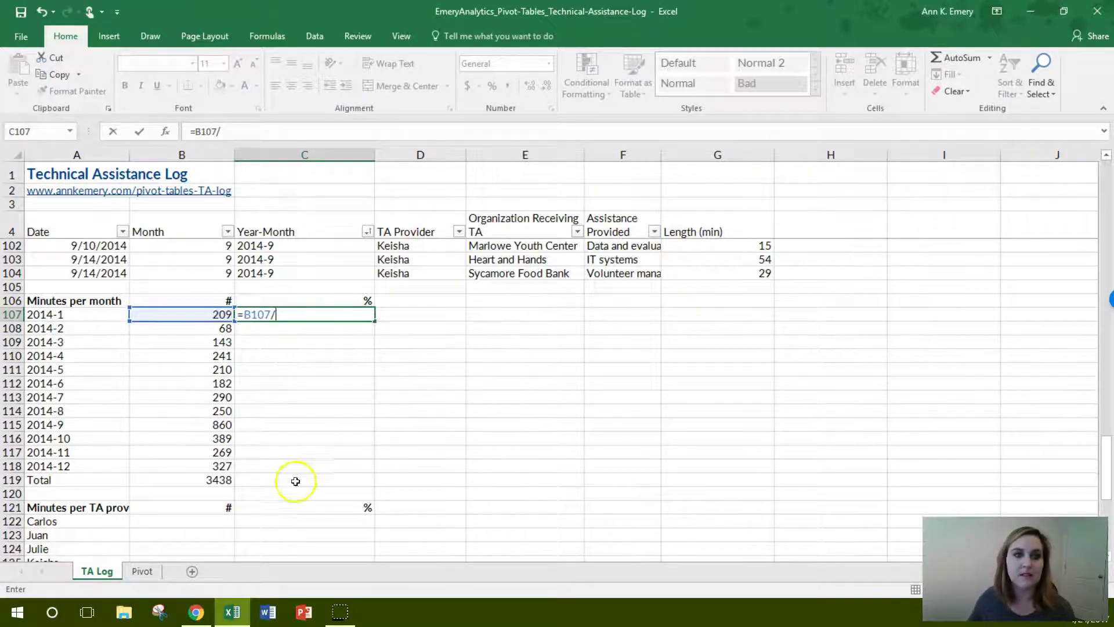
pyautogui.click(214, 480)
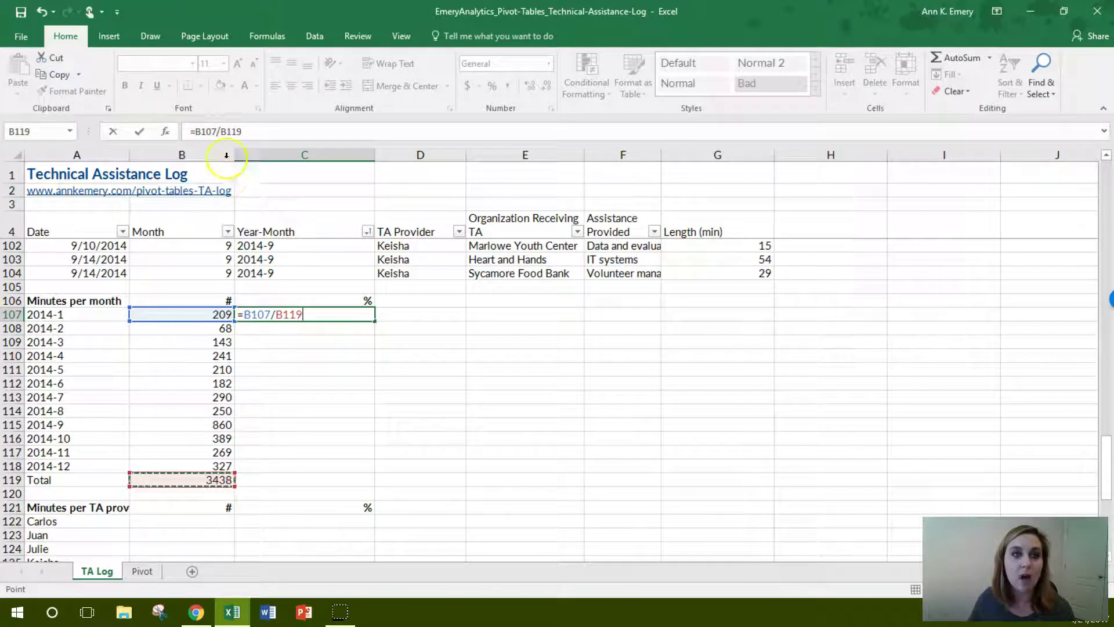
pyautogui.click(222, 132)
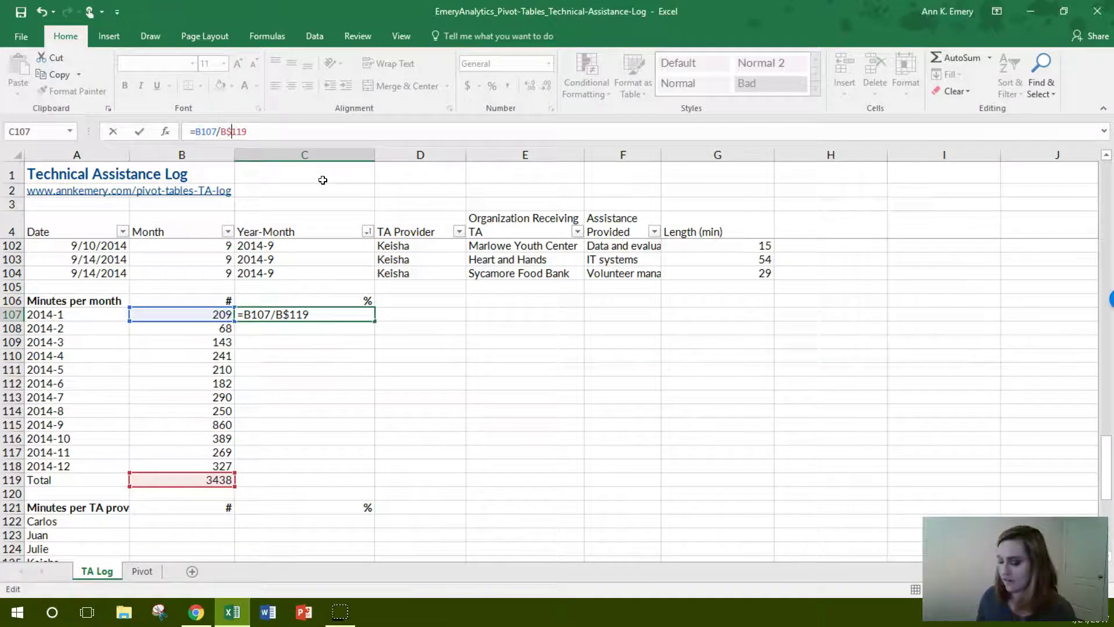
pyautogui.write('$')
pyautogui.press('Return')
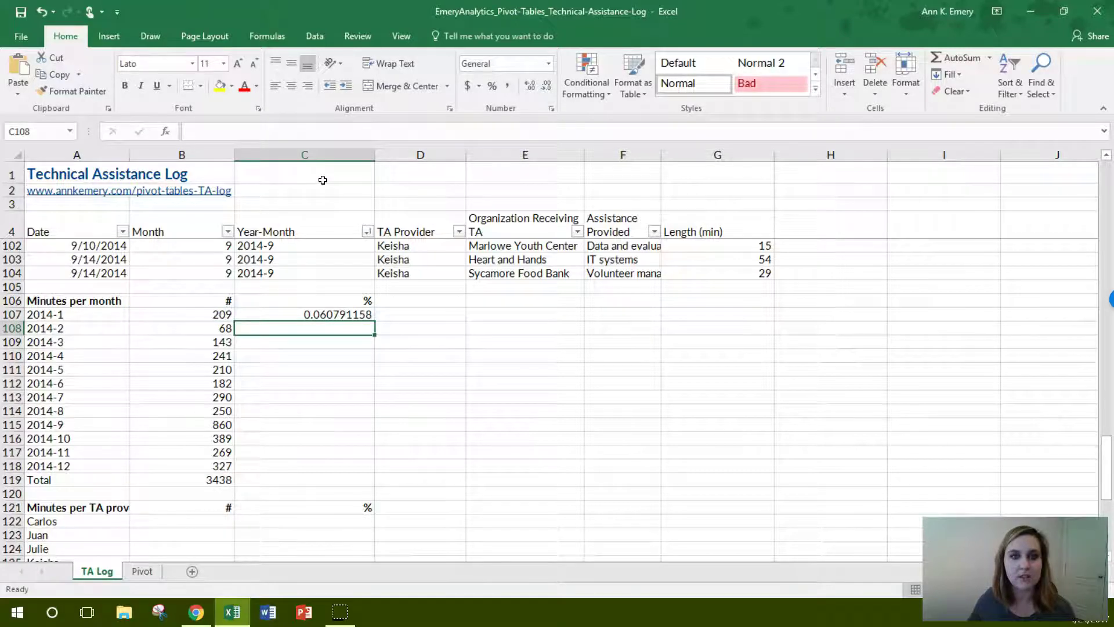
# Step: Format C107 as a percentage and fill its formula down to C118, checking the cells referenced by C113
pyautogui.click(323, 315)
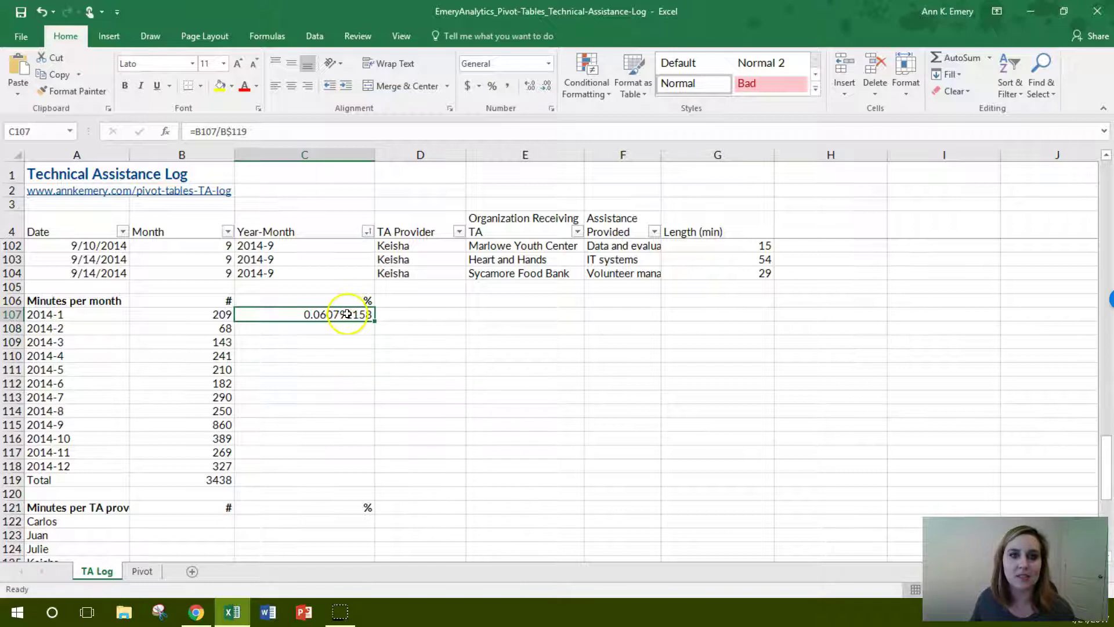
pyautogui.click(492, 87)
pyautogui.moveTo(375, 321); pyautogui.dragTo(376, 476)
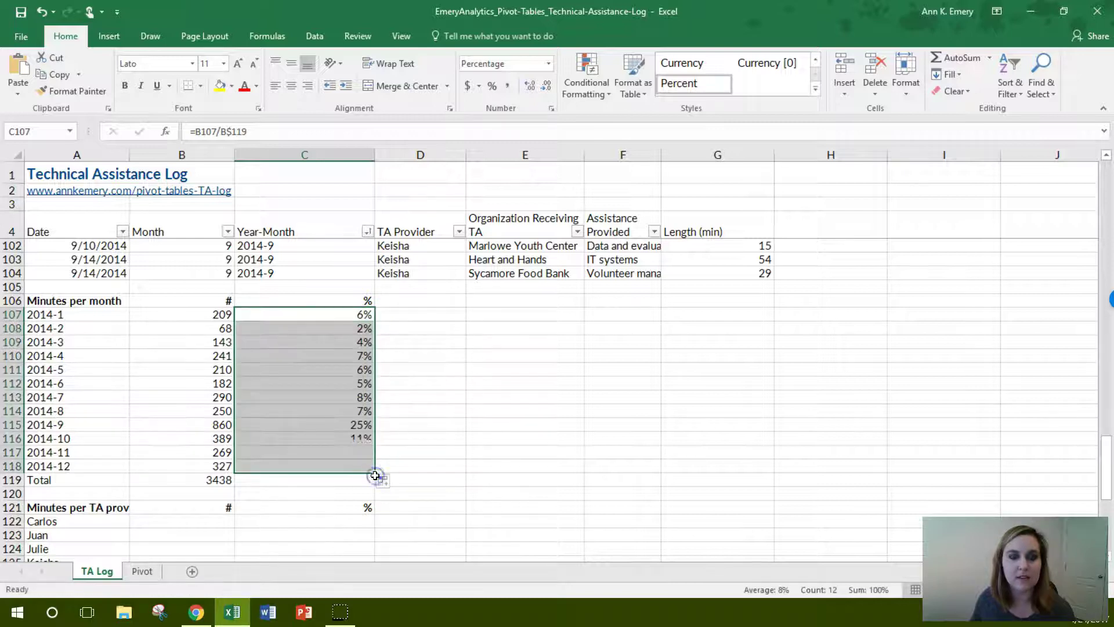
pyautogui.click(354, 398)
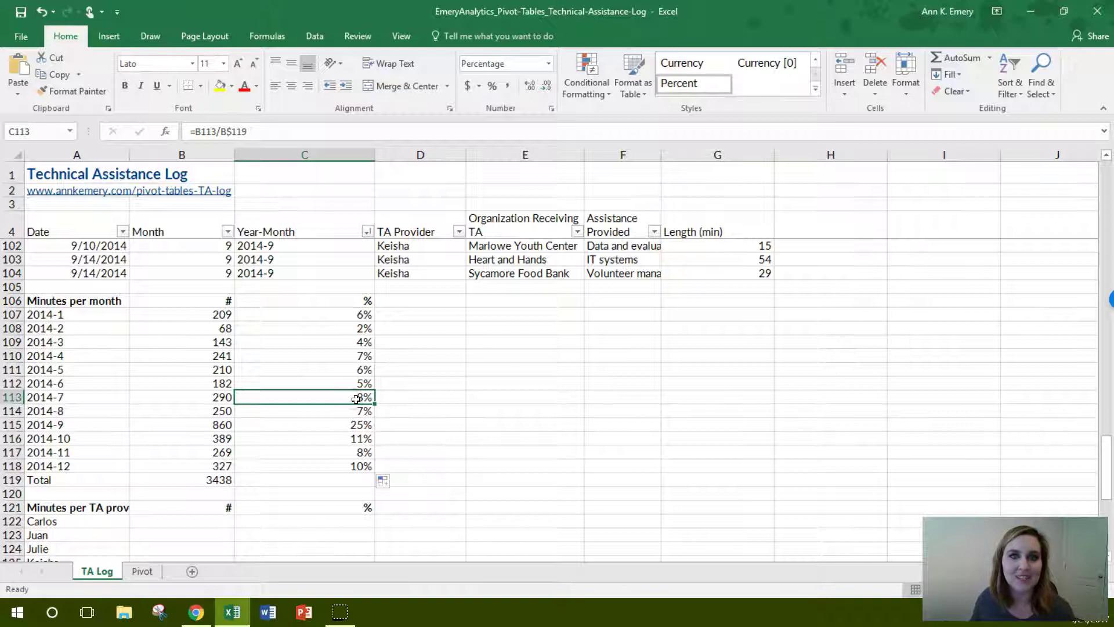
pyautogui.click(279, 132)
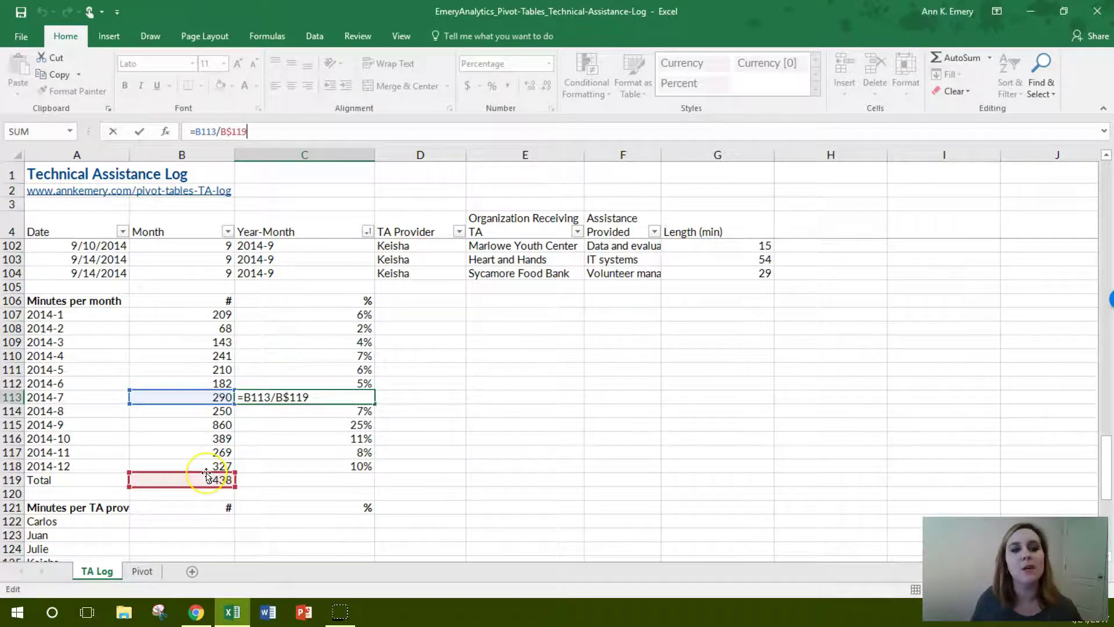
pyautogui.press('Return')
# Step: Total the monthly percentages in C119 with a SUM formula over C107:C118
pyautogui.click(270, 486)
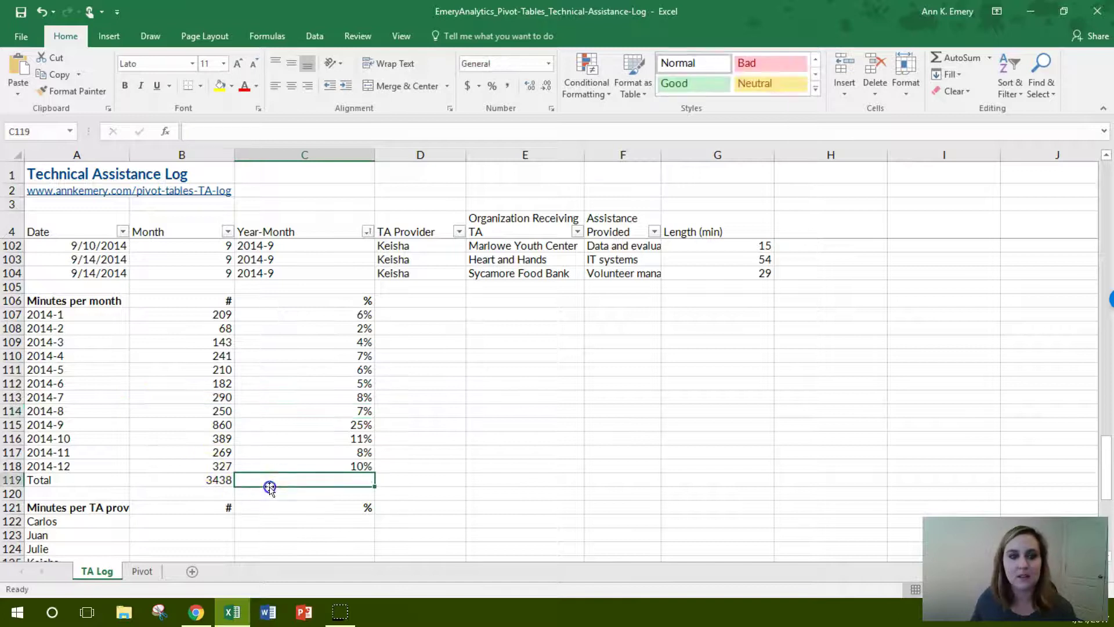
pyautogui.write('=sum')
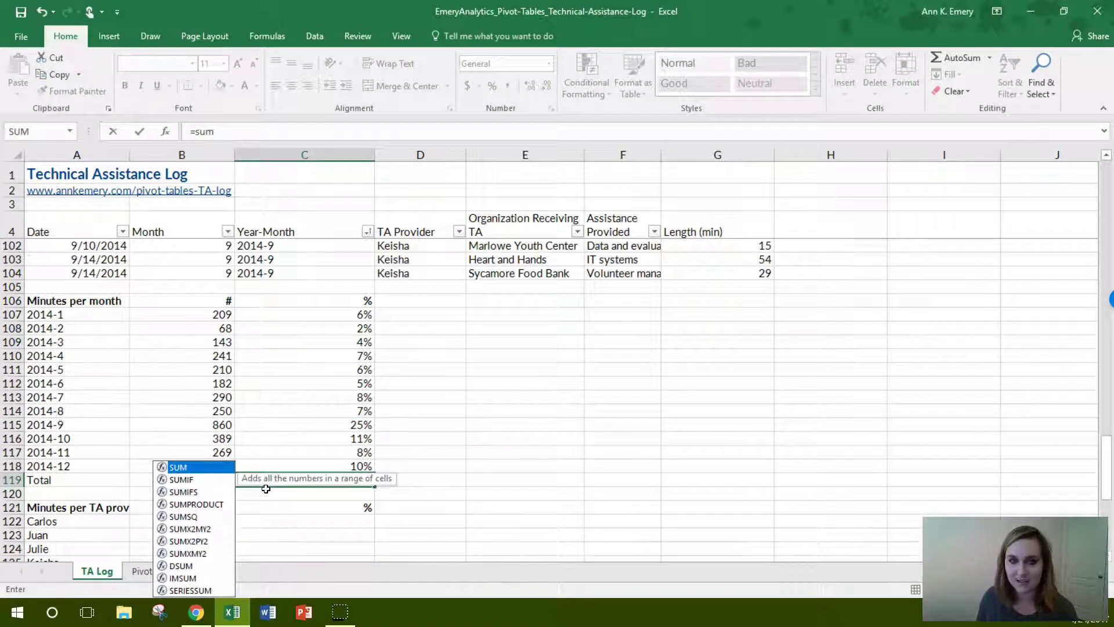
pyautogui.write(')')
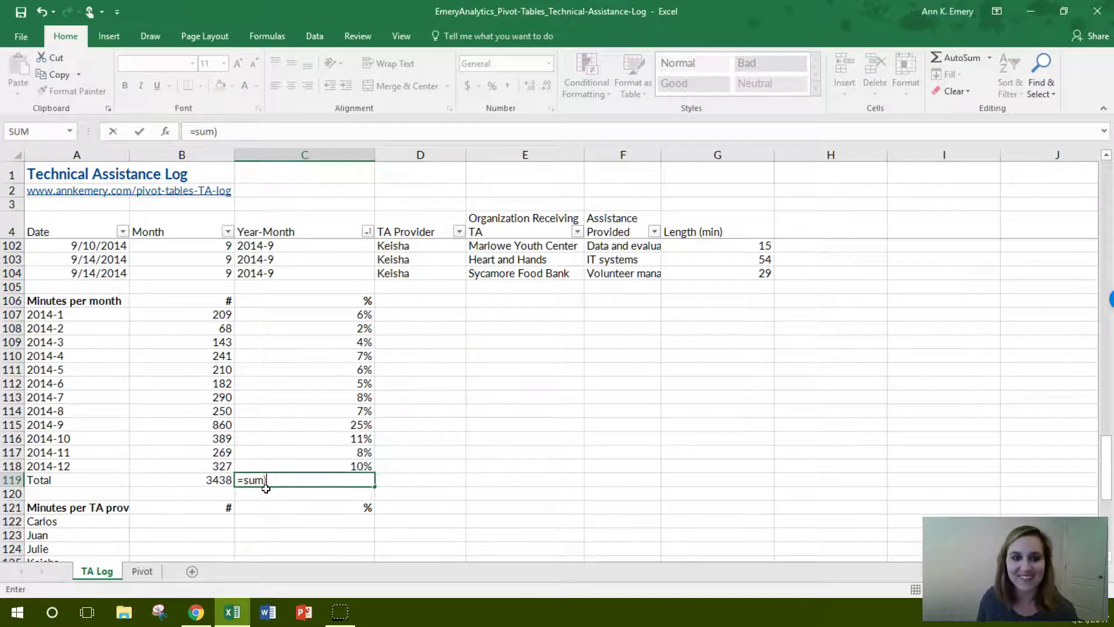
pyautogui.press('BackSpace')
pyautogui.write('(')
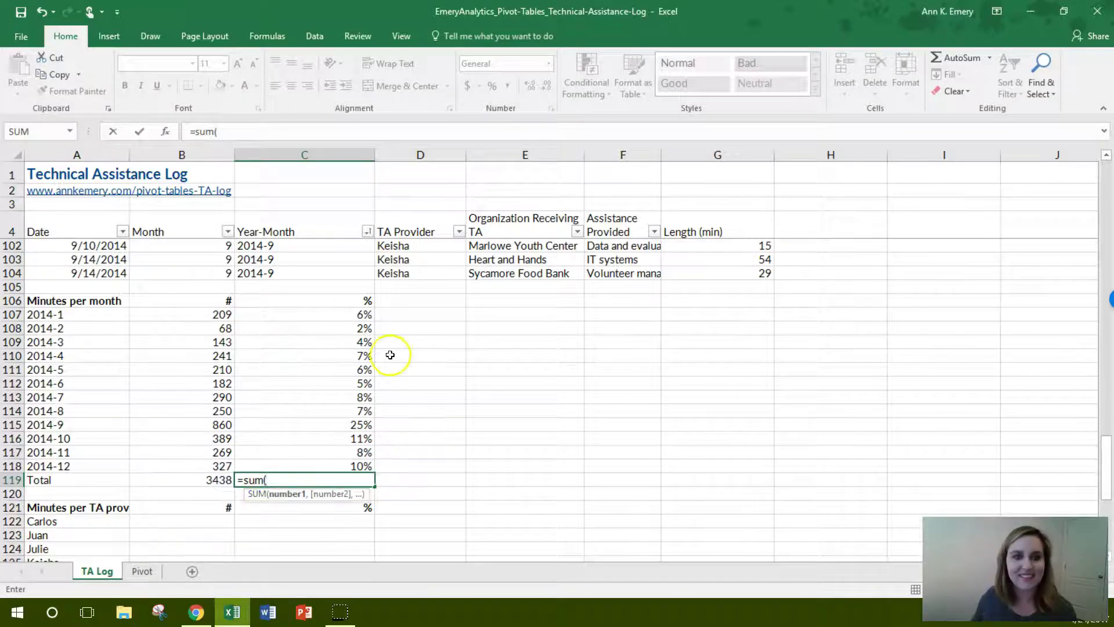
pyautogui.moveTo(364, 313); pyautogui.dragTo(365, 465)
pyautogui.press('Return')
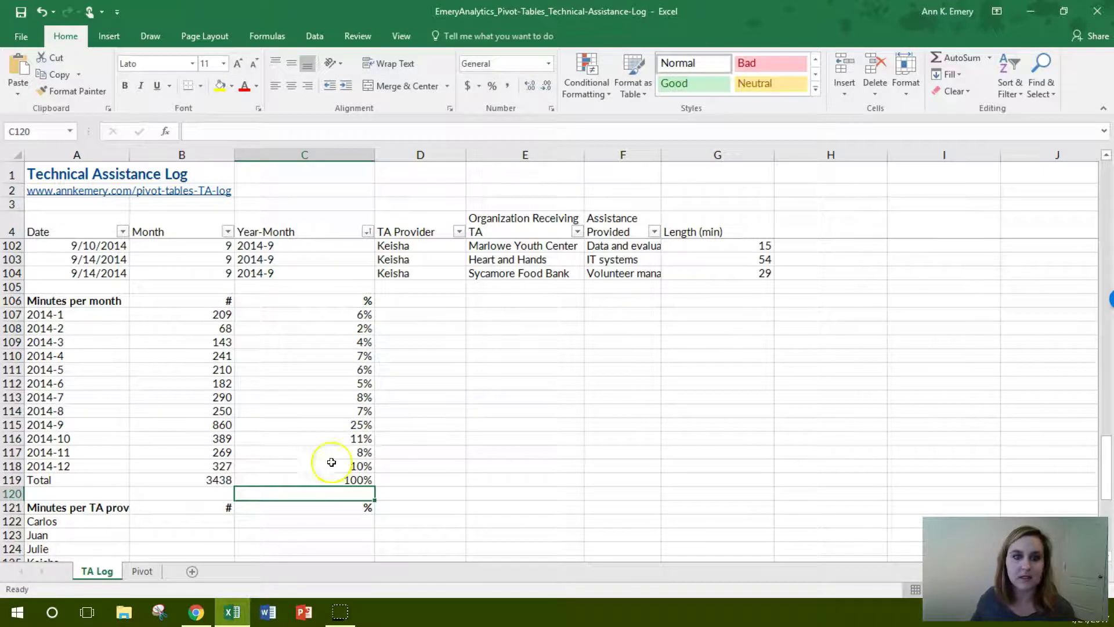
# Step: Make the Total row A119:C119 bold and wrap the text of the "Minutes per TA provider" heading in A121
pyautogui.moveTo(282, 476); pyautogui.dragTo(99, 476)
pyautogui.hotkey('ctrl', 'b')
pyautogui.scroll(-3, 151, 464)
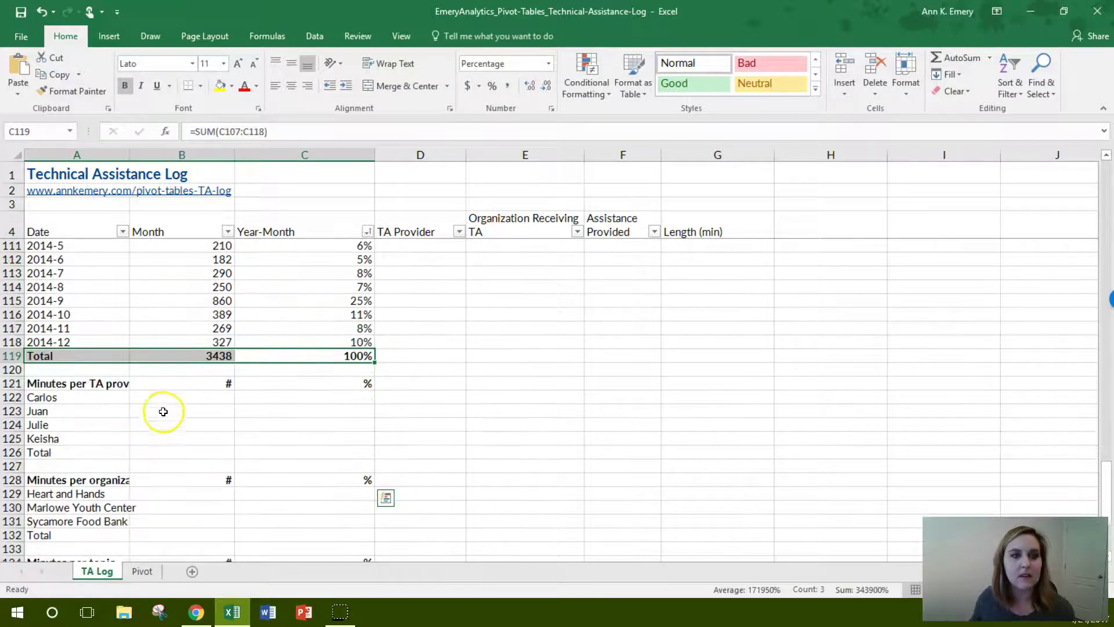
pyautogui.click(107, 386)
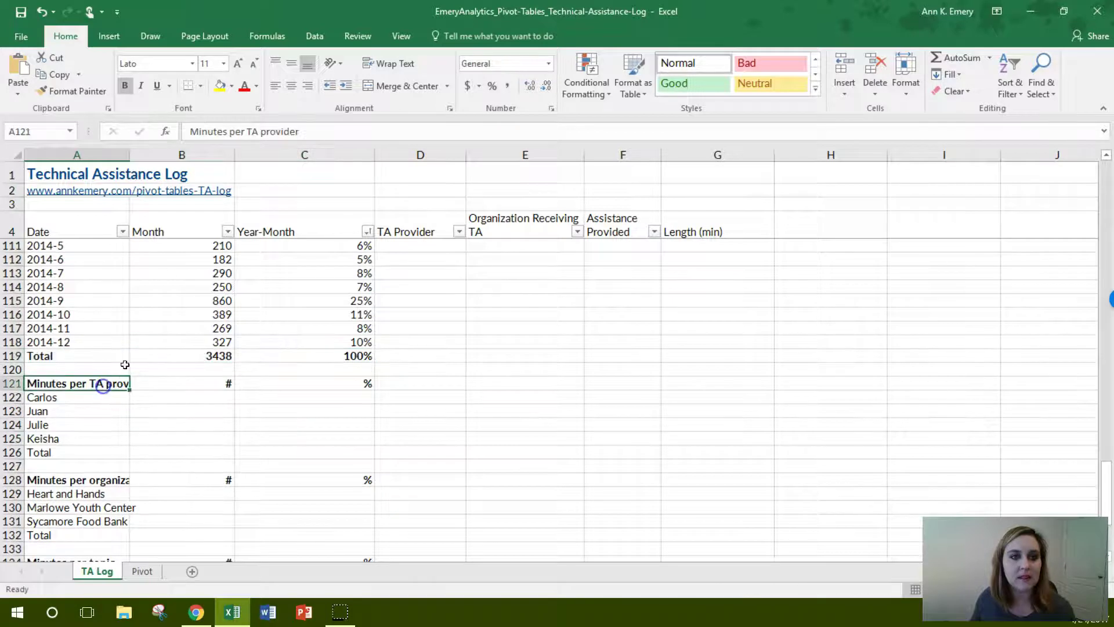
pyautogui.click(388, 63)
# Step: Start a SUMIF formula in B122 with the TA Provider column as its absolute criteria range, $D$5:$D$104
pyautogui.click(219, 414)
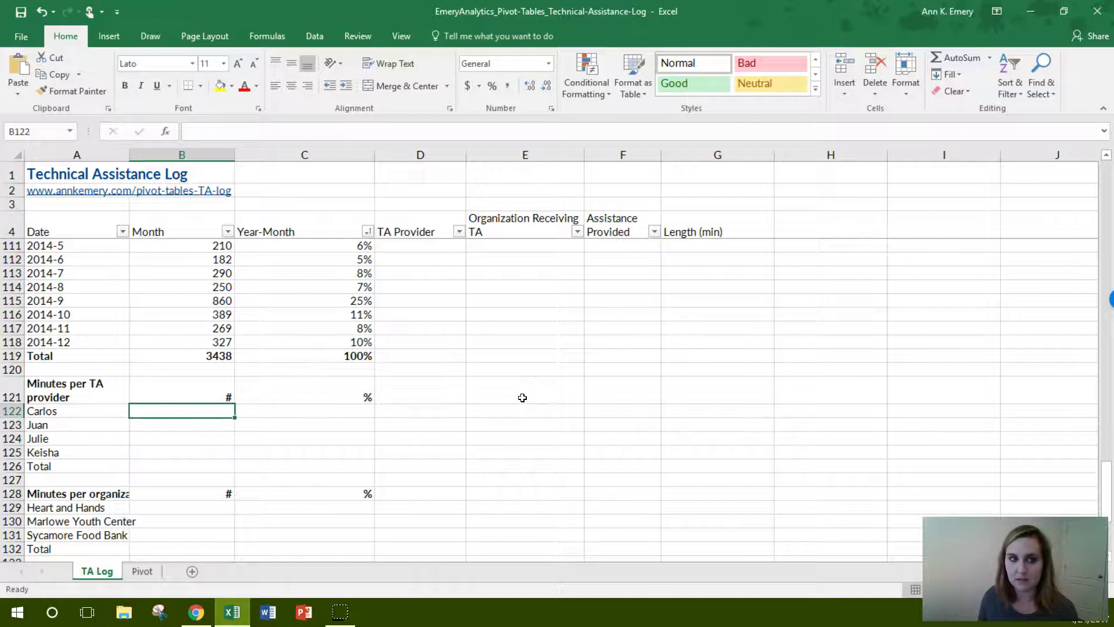
pyautogui.write('=sum')
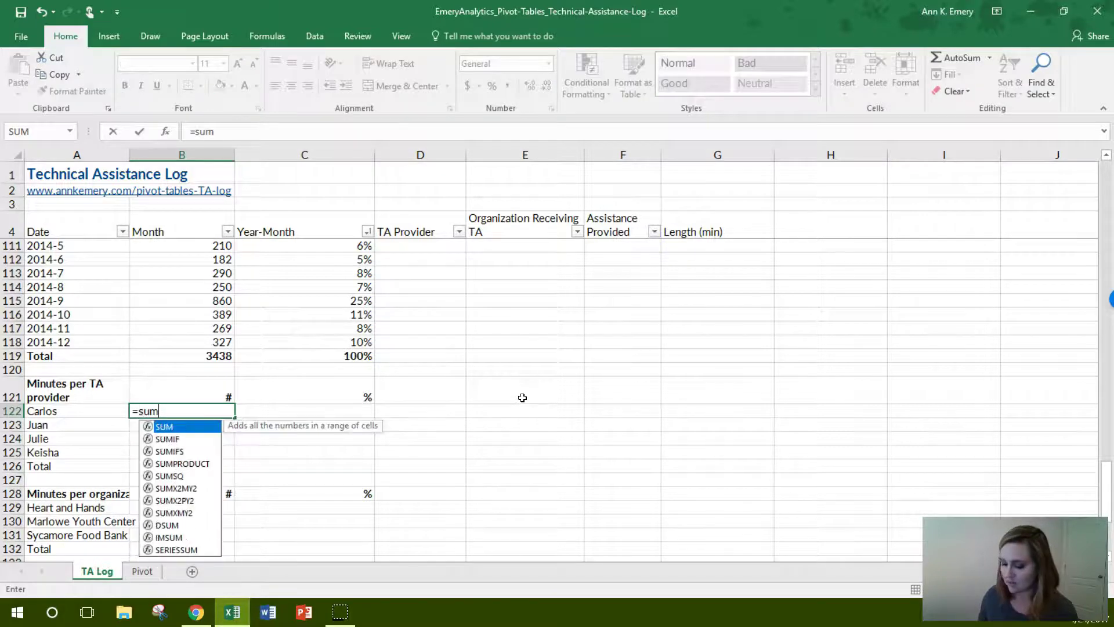
pyautogui.write('if(')
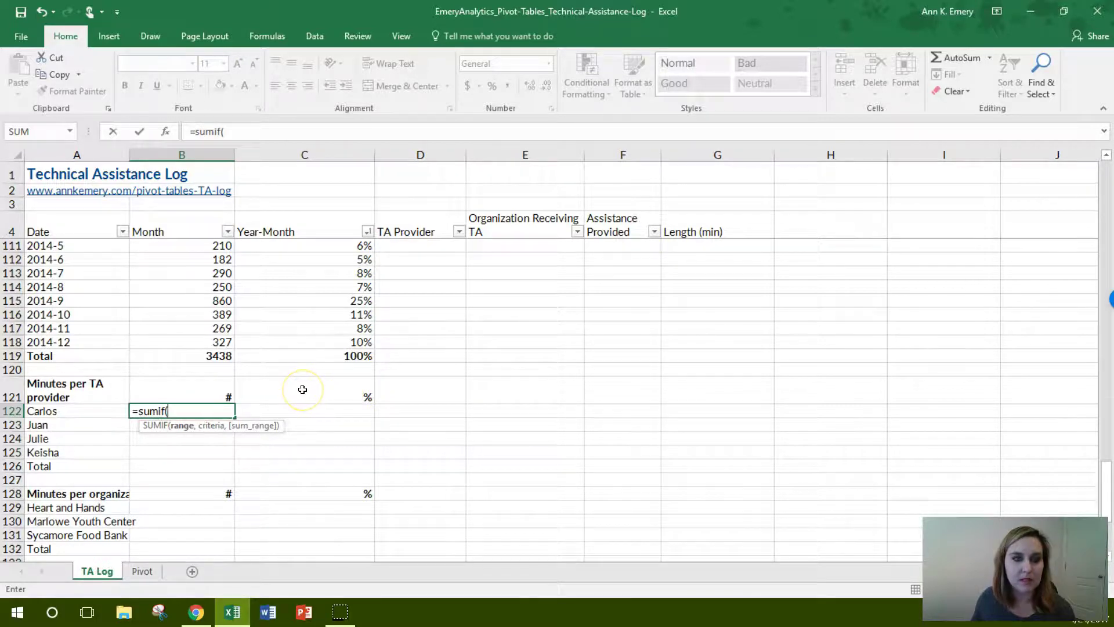
pyautogui.scroll(1, 303, 390)
pyautogui.scroll(6, 303, 390)
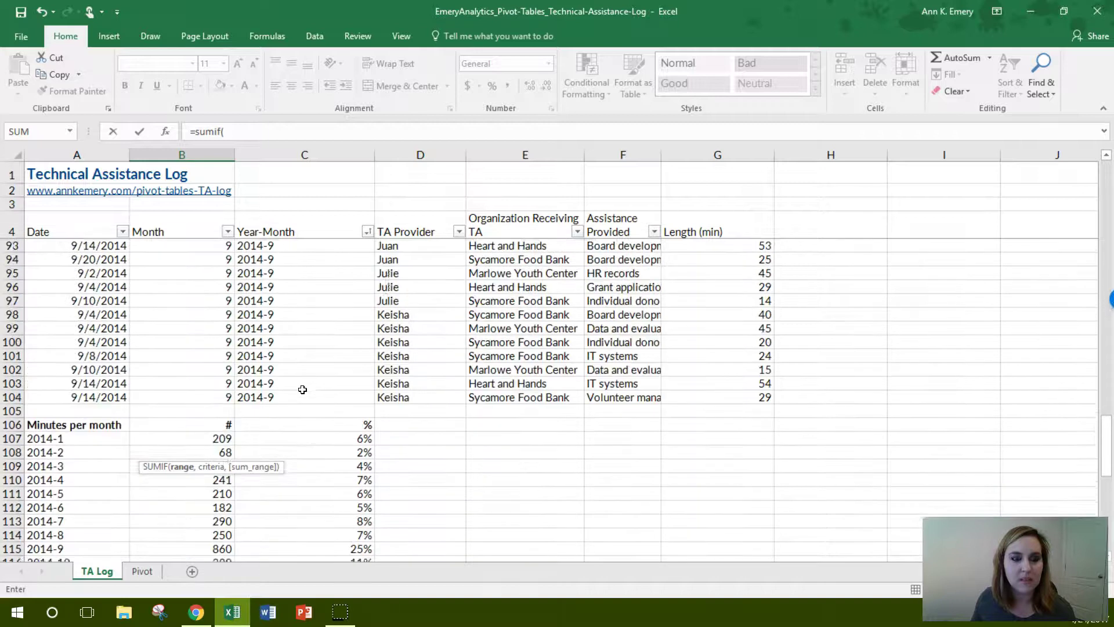
pyautogui.moveTo(429, 444); pyautogui.dragTo(433, 244)
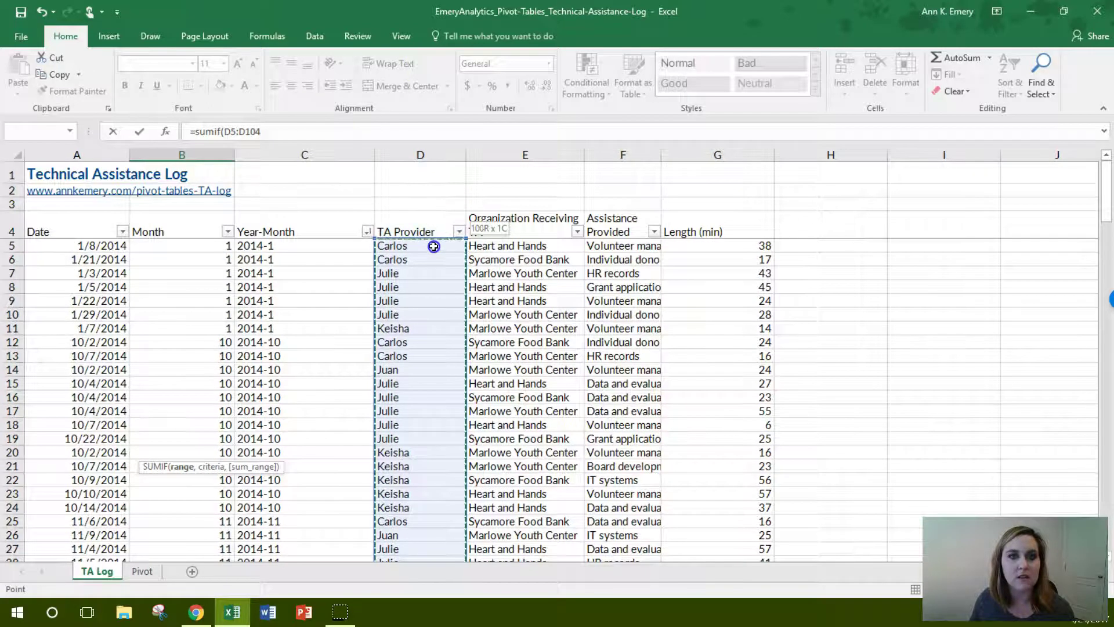
pyautogui.click(225, 132)
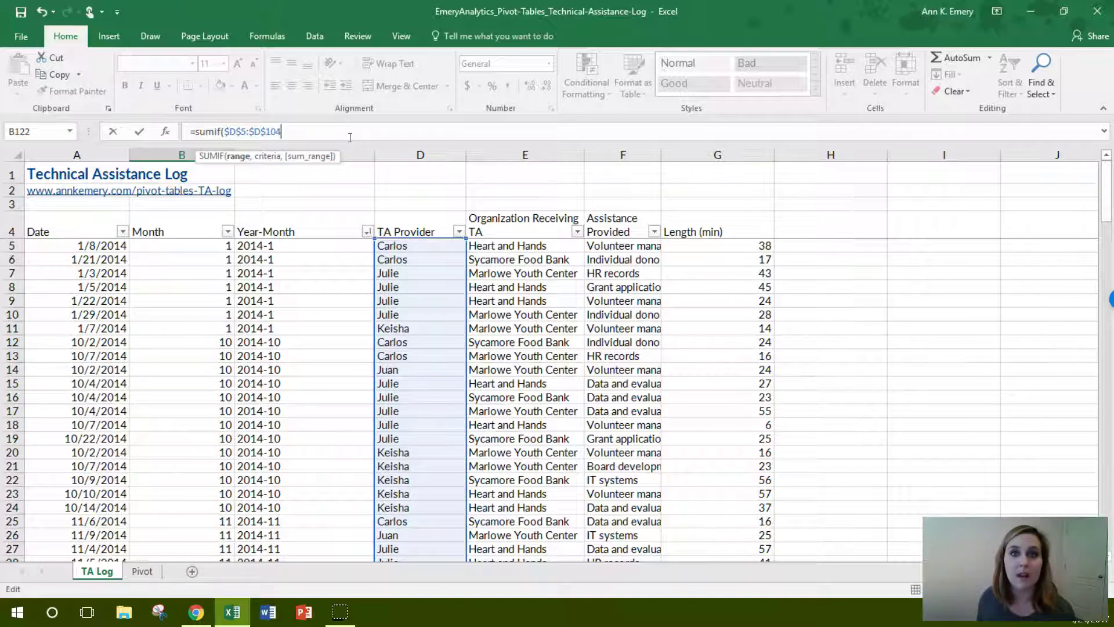
# Step: Complete the B122 SUMIF formula with A122 as the criteria and the absolute sum range $G$5:$G$104
pyautogui.write(',')
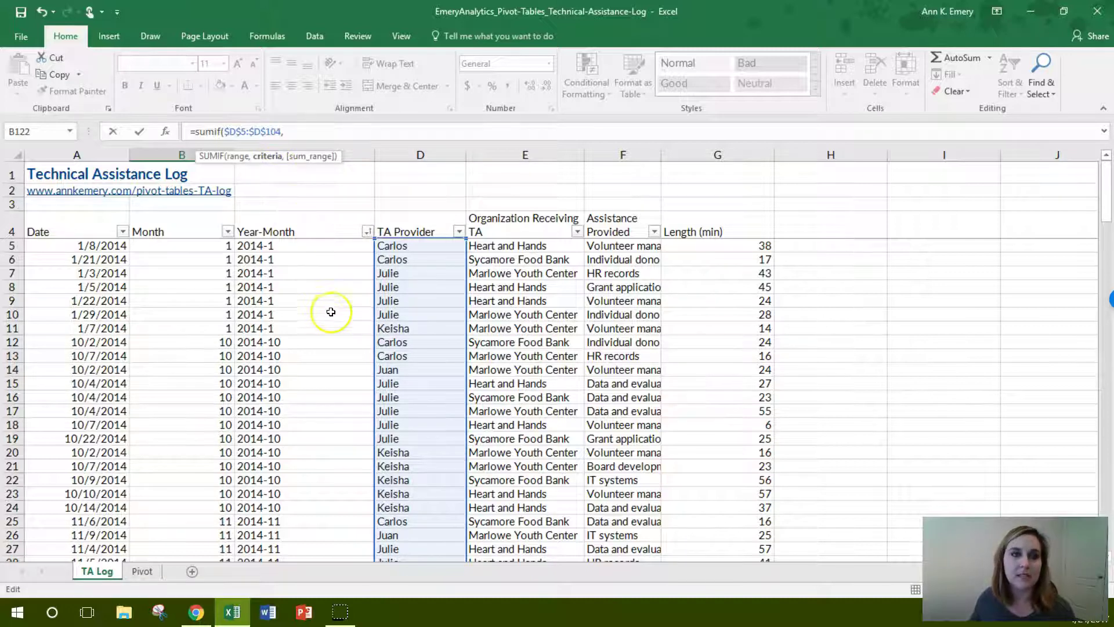
pyautogui.moveTo(1107, 200); pyautogui.dragTo(1079, 493)
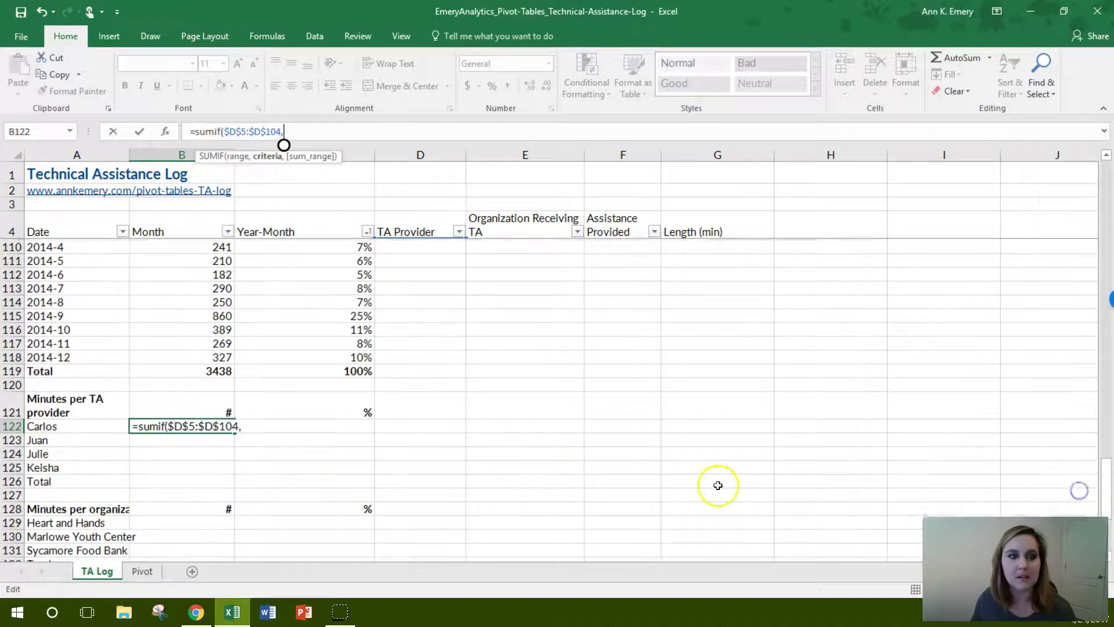
pyautogui.click(94, 425)
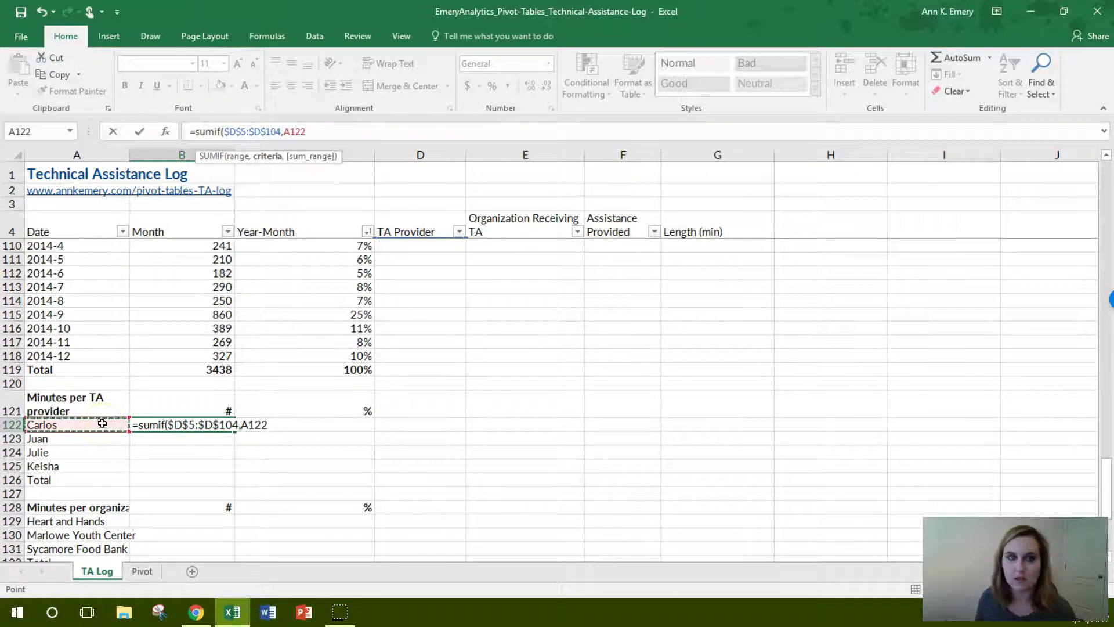
pyautogui.write(',')
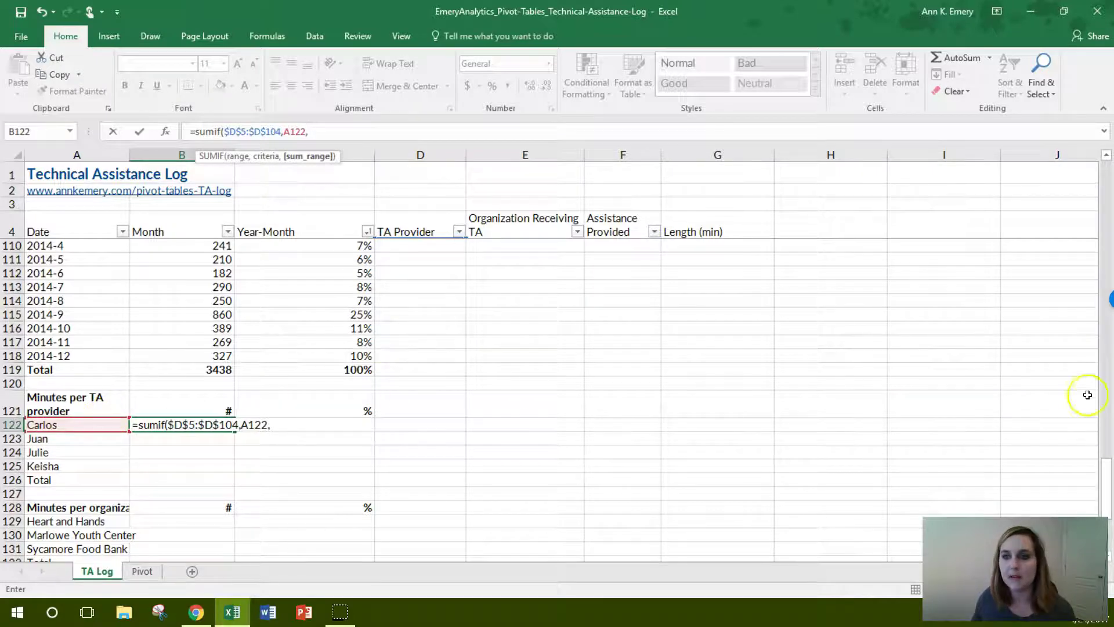
pyautogui.moveTo(1104, 479); pyautogui.dragTo(1102, 406)
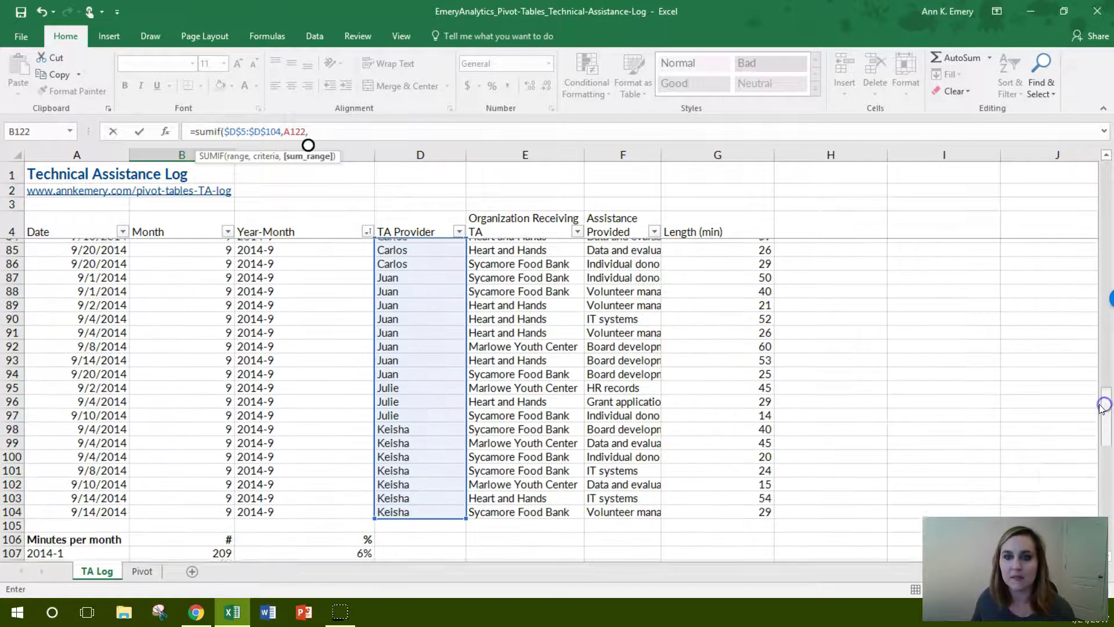
pyautogui.moveTo(765, 512); pyautogui.dragTo(750, 242)
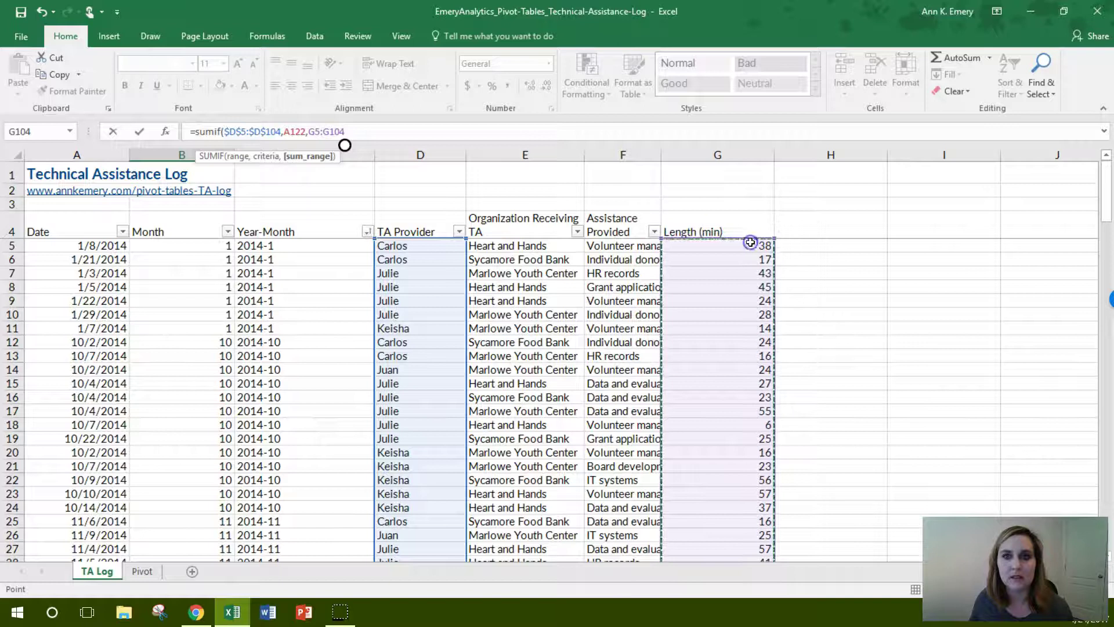
pyautogui.click(309, 131)
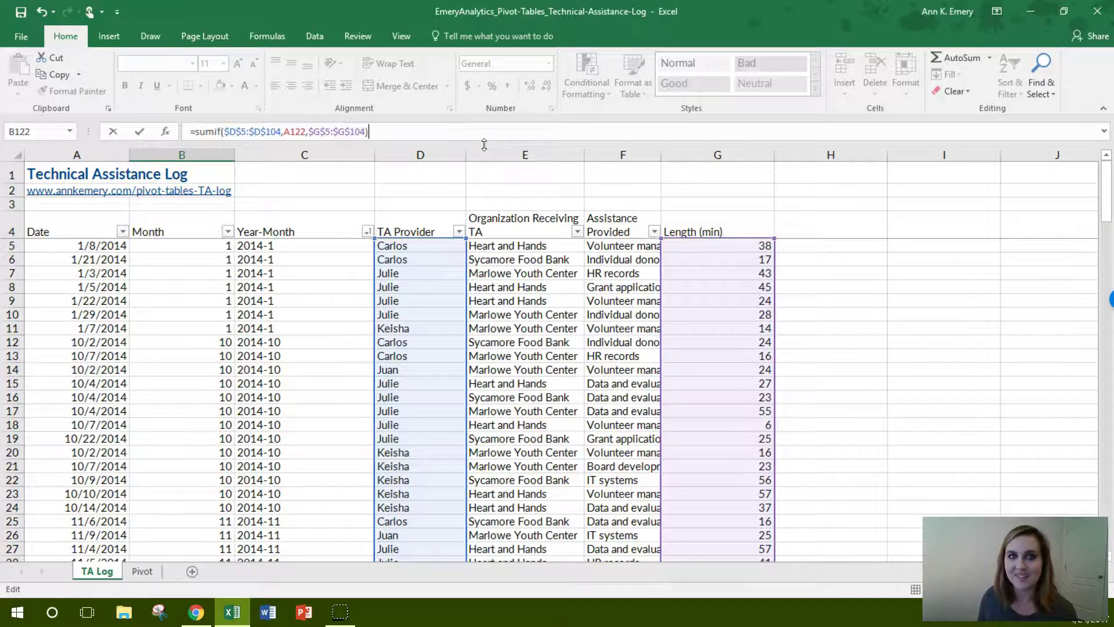
pyautogui.press('Return')
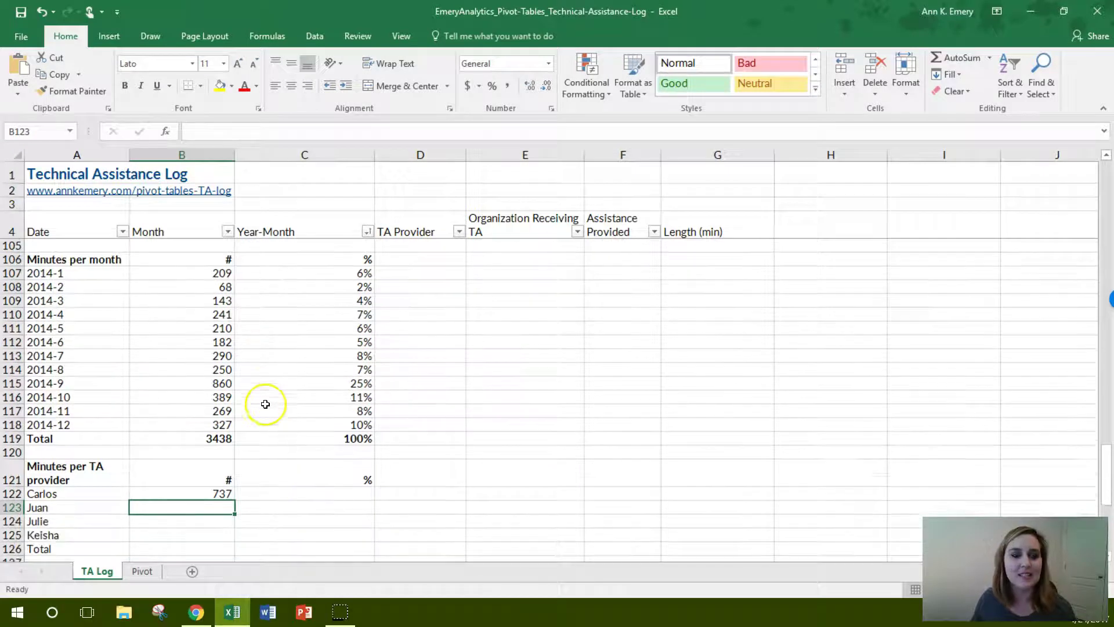
# Step: Sort the log from A to Z by the TA Provider column
pyautogui.scroll(-1, 265, 404)
pyautogui.scroll(2, 641, 381)
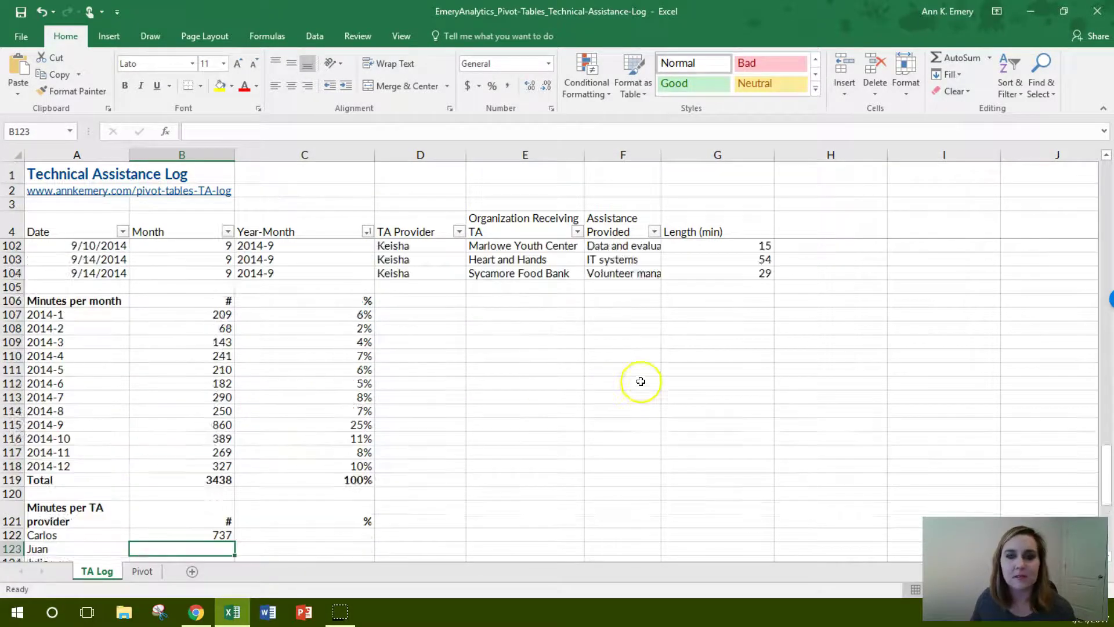
pyautogui.scroll(6, 641, 381)
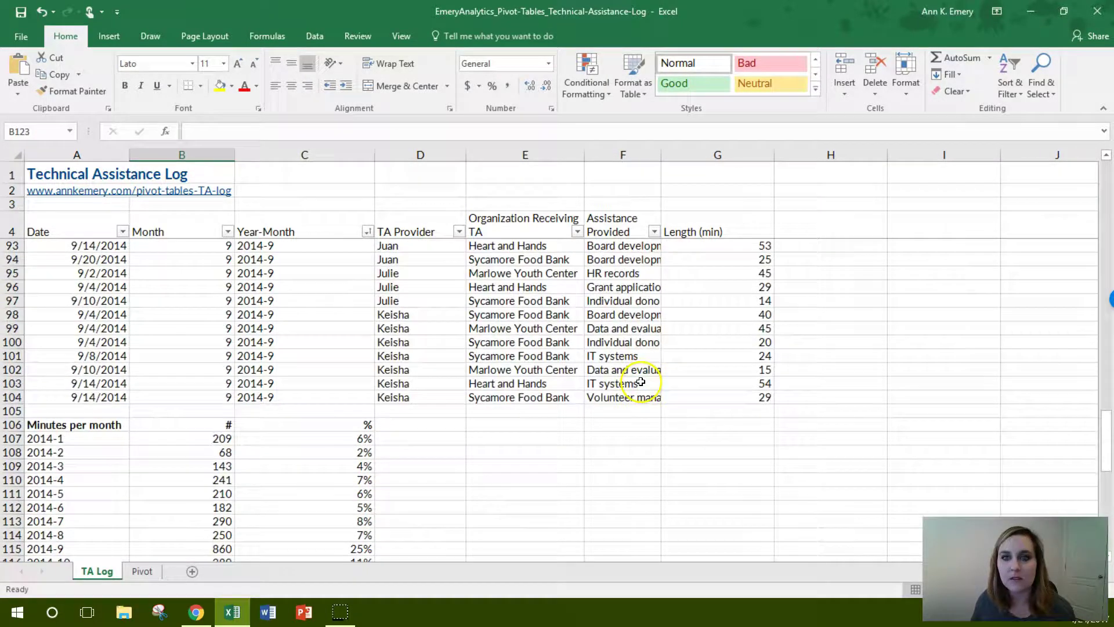
pyautogui.click(458, 231)
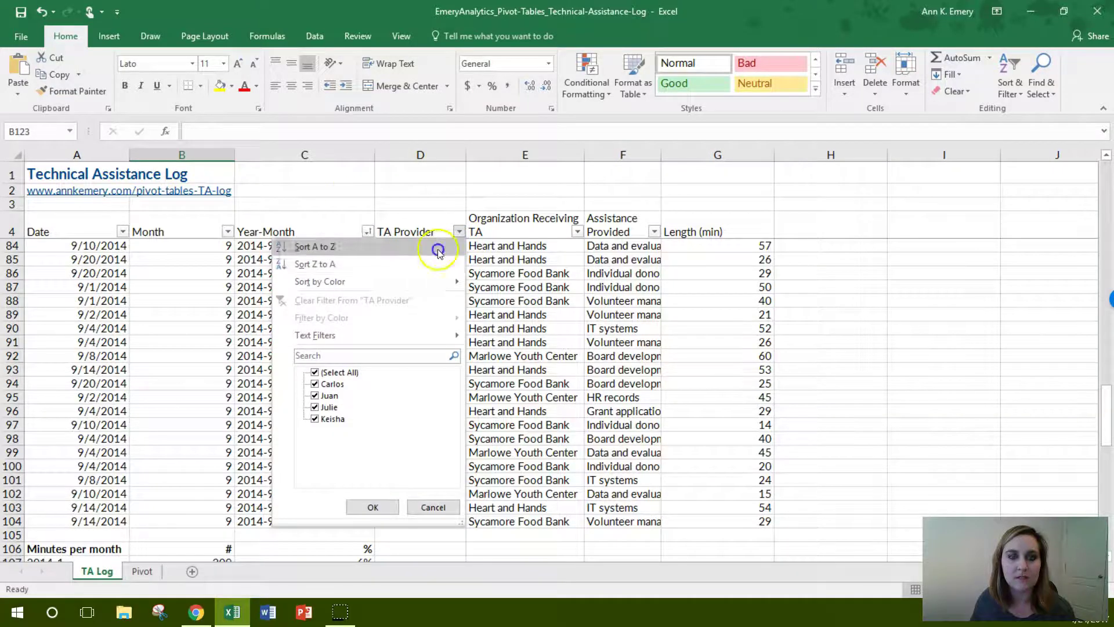
pyautogui.click(437, 250)
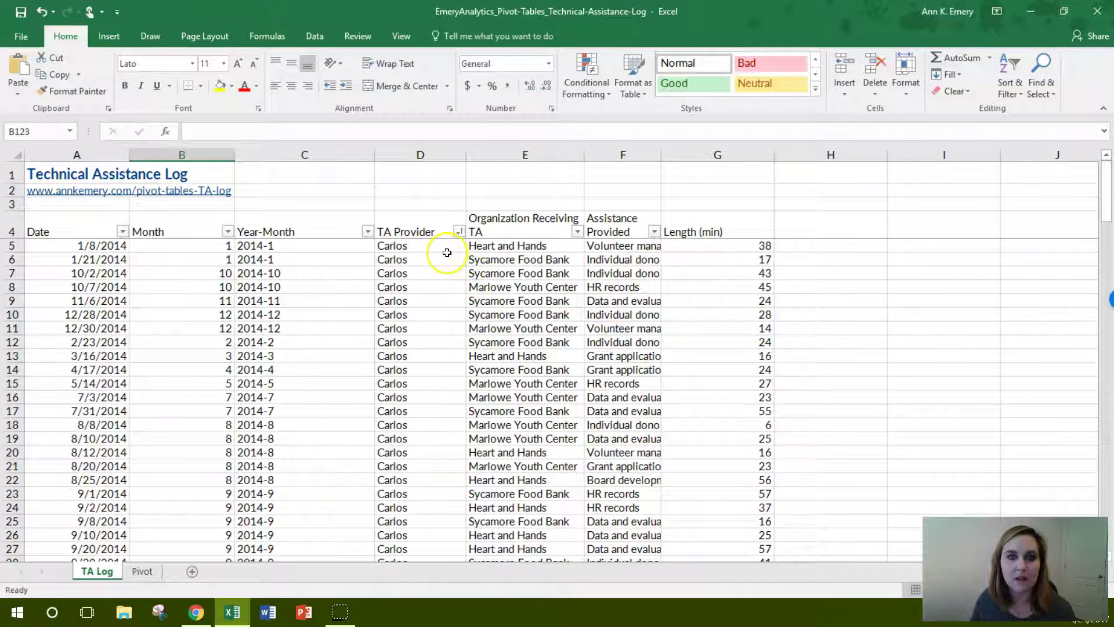
# Step: Select the first provider's minutes in G5:G28 to check their sum against the SUMIF result
pyautogui.moveTo(724, 245); pyautogui.dragTo(740, 383)
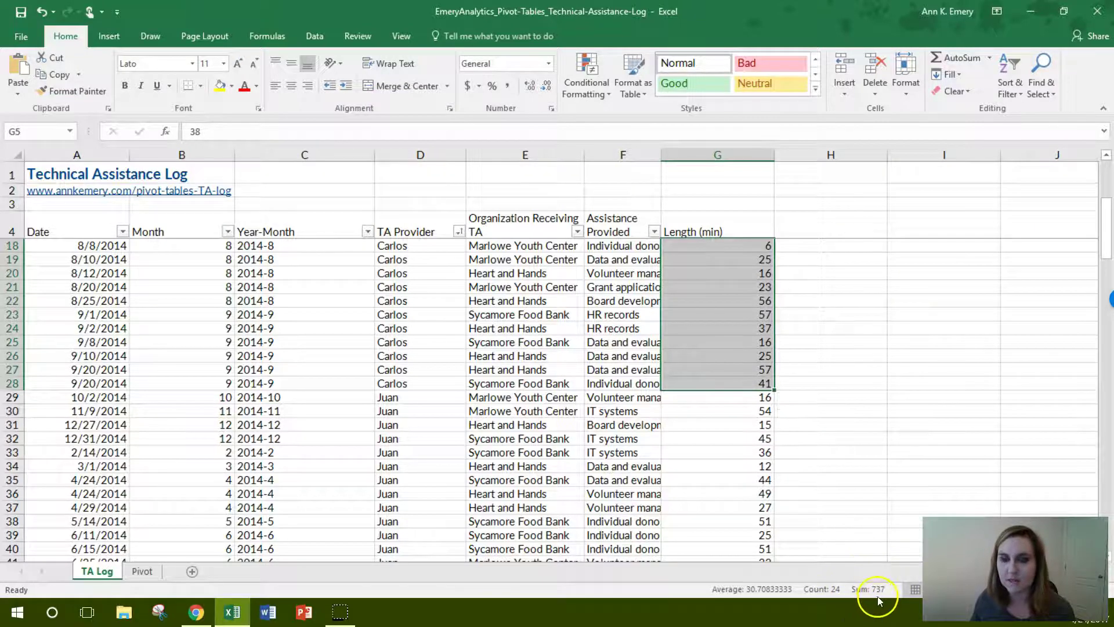
pyautogui.scroll(-3, 268, 432)
pyautogui.scroll(-17, 285, 403)
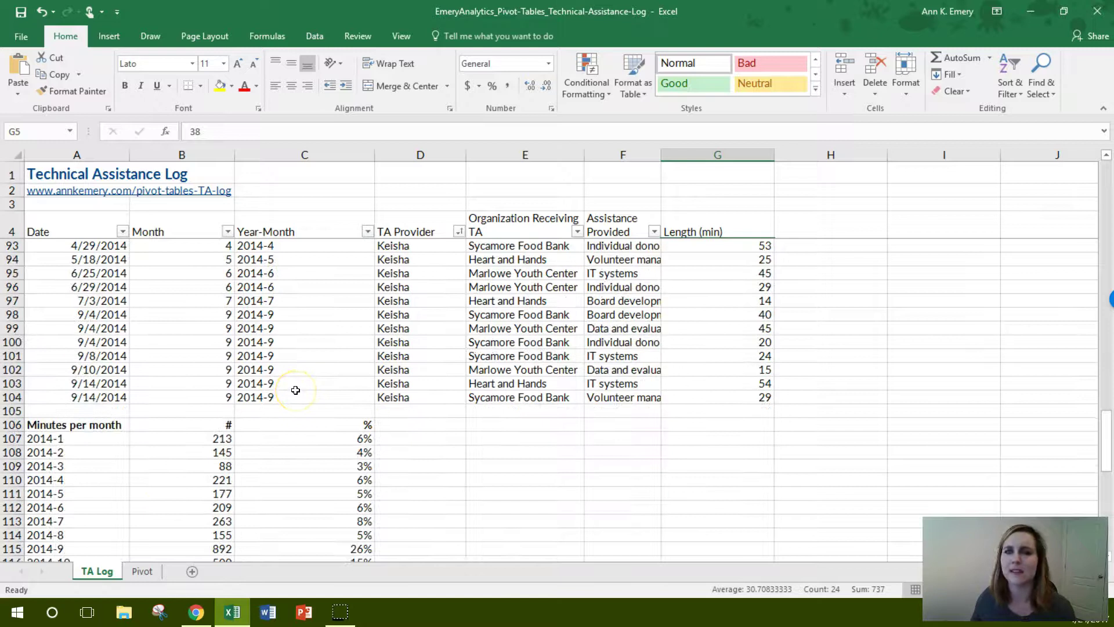
# Step: Copy the SUMIF formula in B122 down through B125 for the remaining TA providers
pyautogui.scroll(-6, 295, 390)
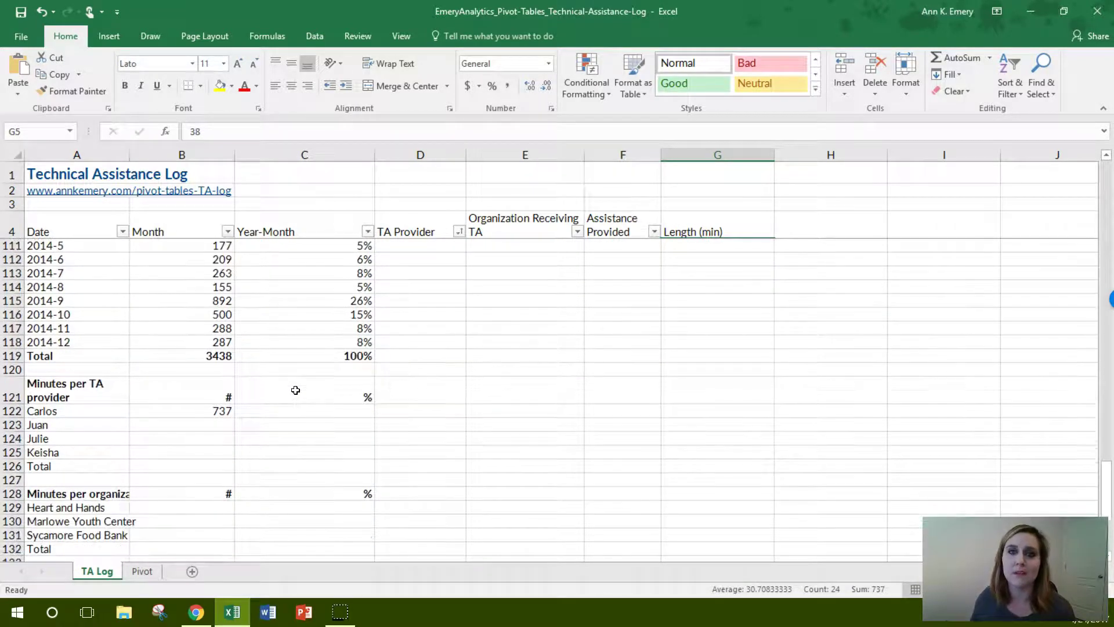
pyautogui.click(216, 410)
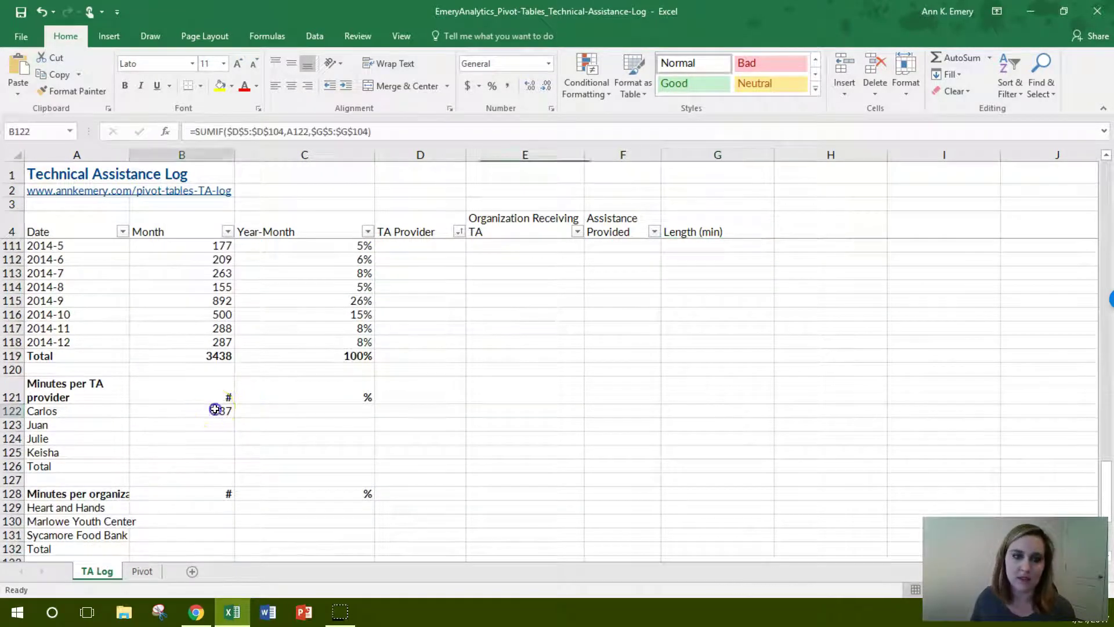
pyautogui.moveTo(236, 416); pyautogui.dragTo(237, 454)
# Step: Total the provider minutes in B126 with a SUM formula over B122:B125
pyautogui.click(223, 470)
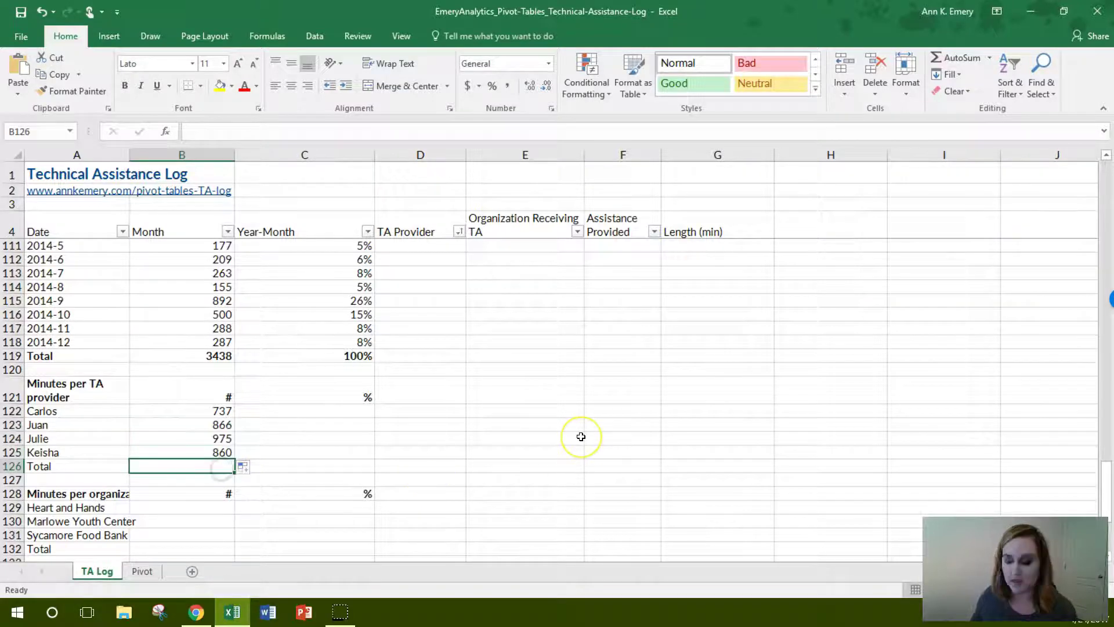
pyautogui.write('=sum(')
pyautogui.press('Up')
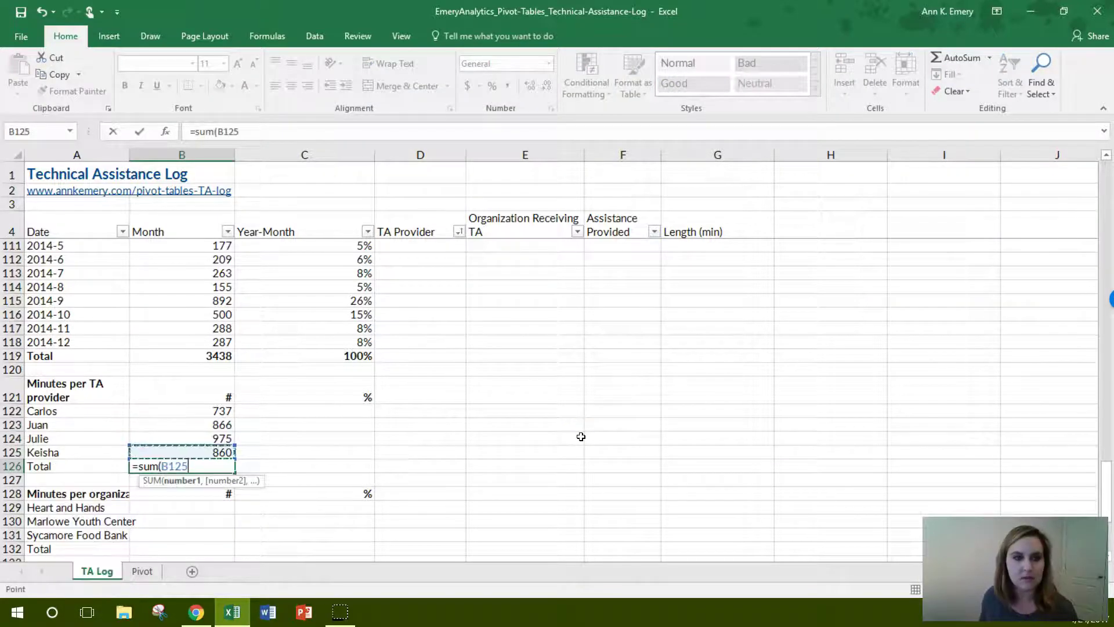
pyautogui.hotkey('shift', 'Up')
pyautogui.hotkey('shift', 'Up')
pyautogui.hotkey('shift', 'Up')
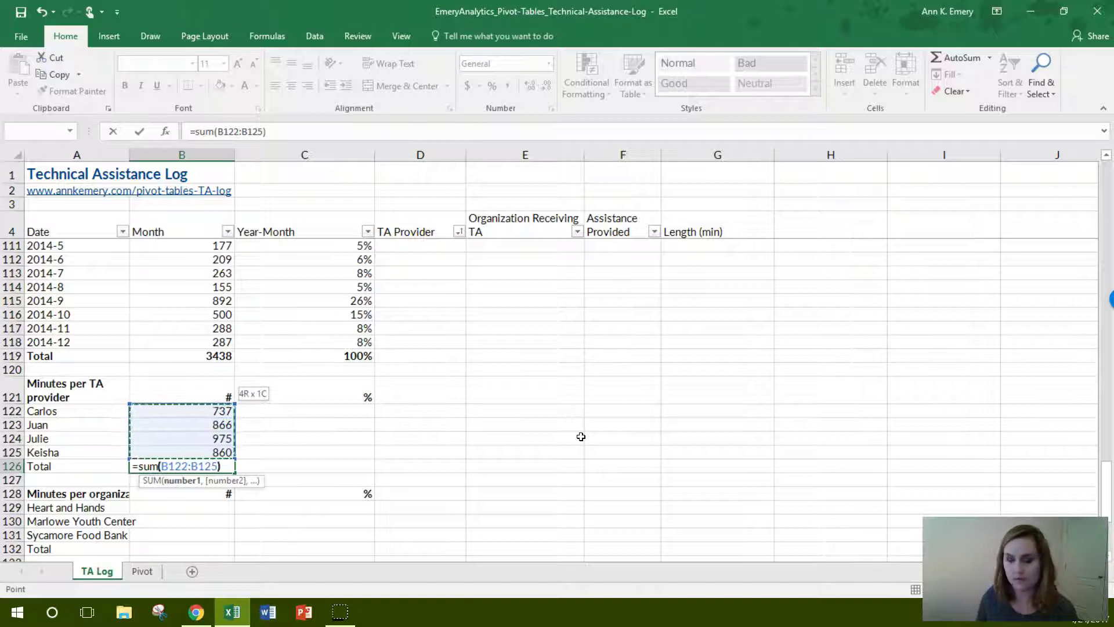
pyautogui.write(')')
pyautogui.press('Return')
# Step: Calculate the first provider's share in C122 with the formula =B122/B$126, keeping the total's row absolute
pyautogui.click(342, 411)
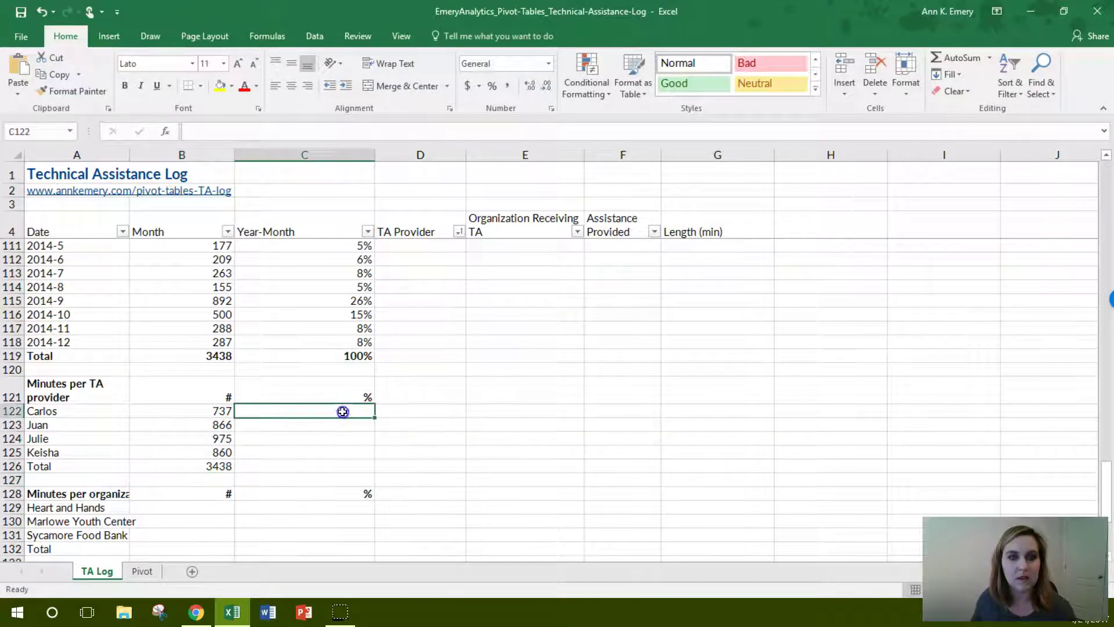
pyautogui.write('=')
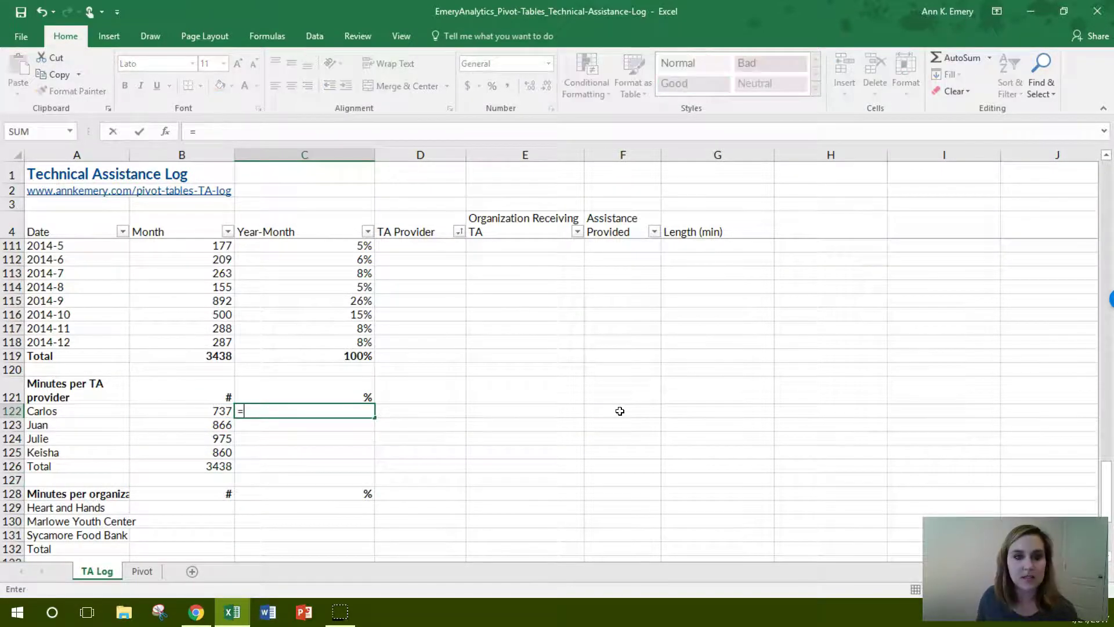
pyautogui.press('Left')
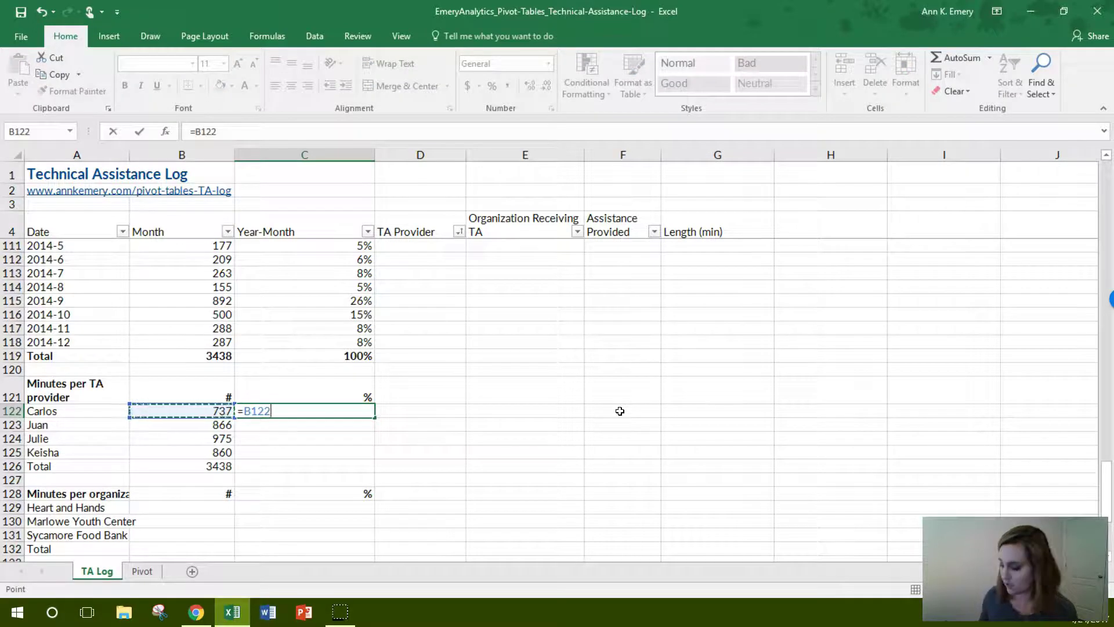
pyautogui.write('/')
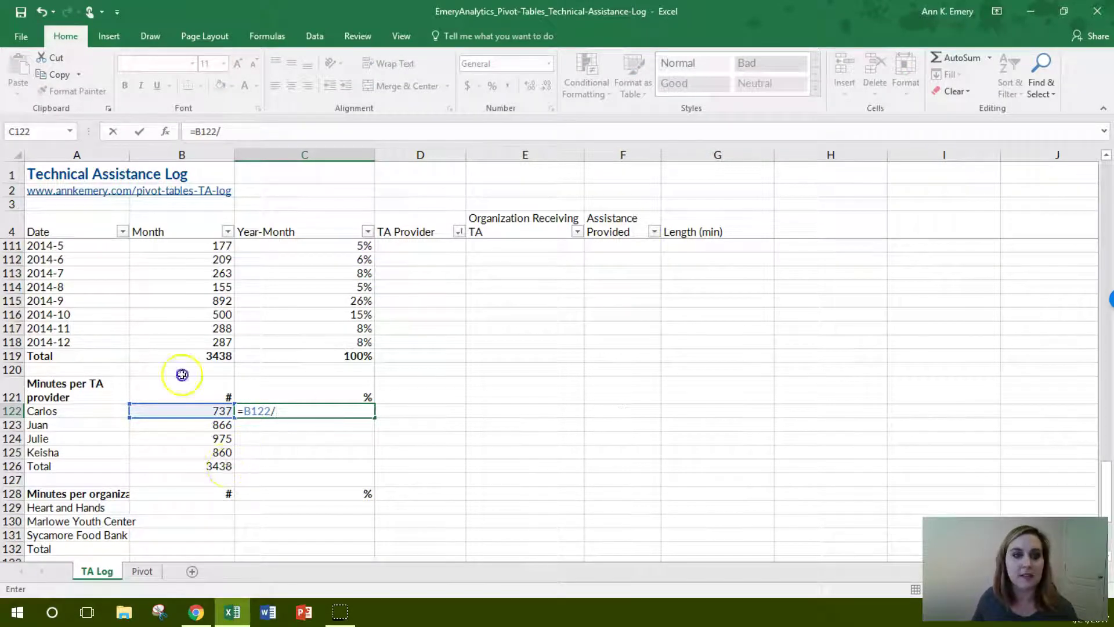
pyautogui.click(192, 466)
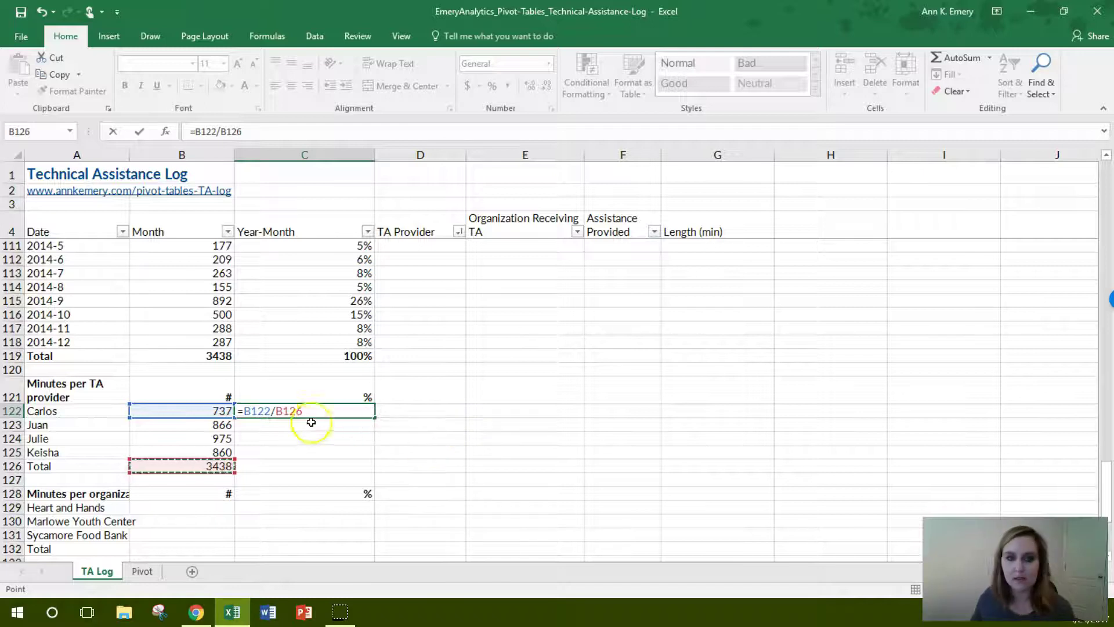
pyautogui.click(284, 408)
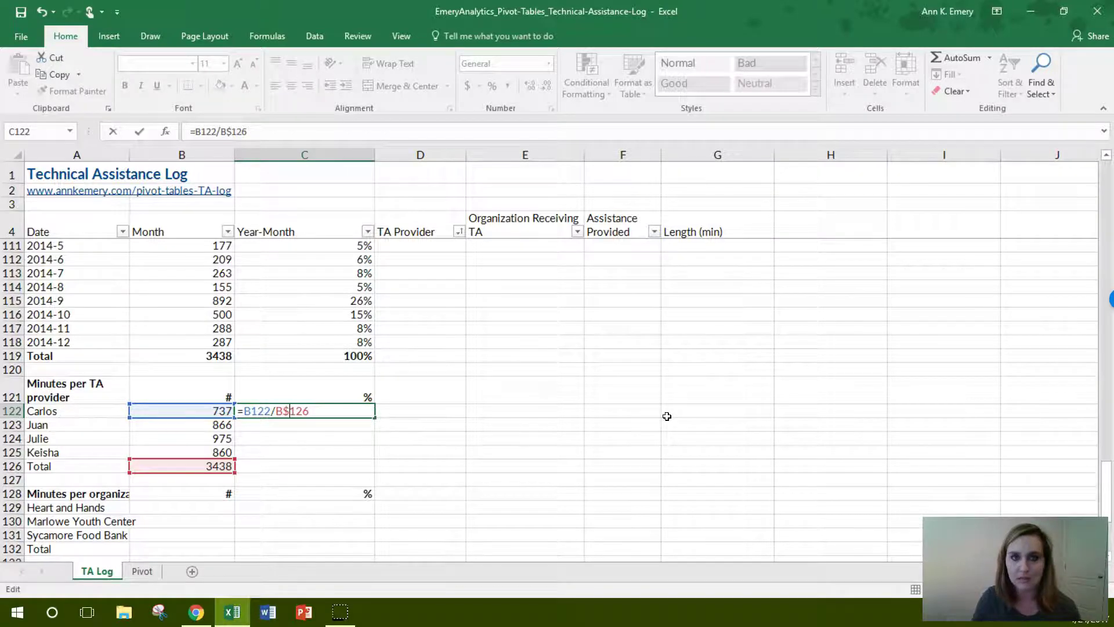
pyautogui.write('$')
pyautogui.press('Return')
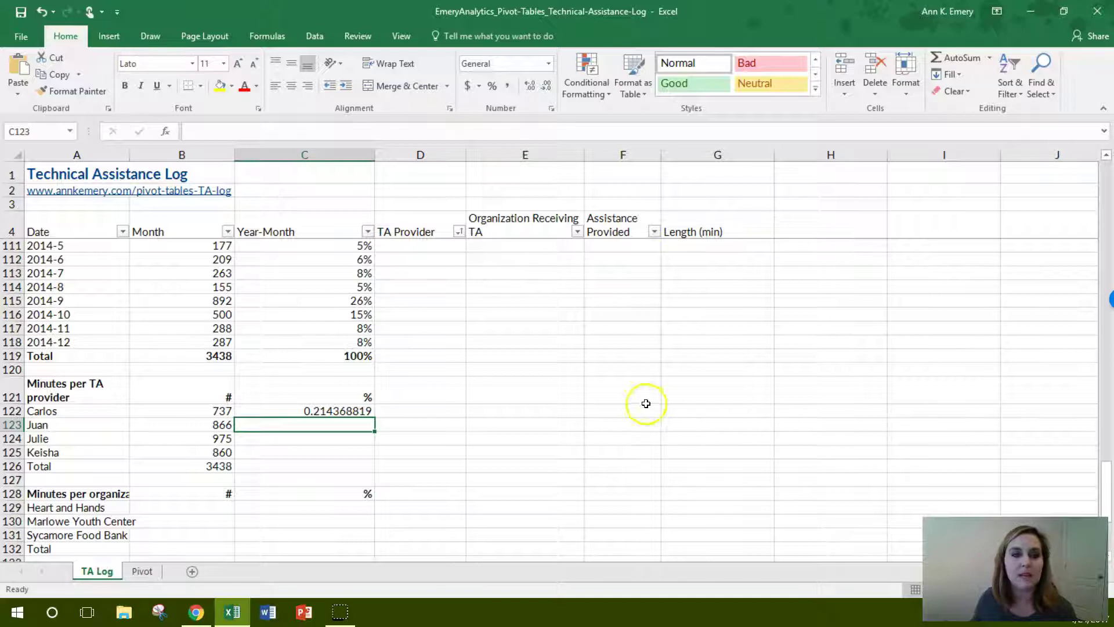
# Step: Format C122 as a percentage and copy it down through C125
pyautogui.click(347, 409)
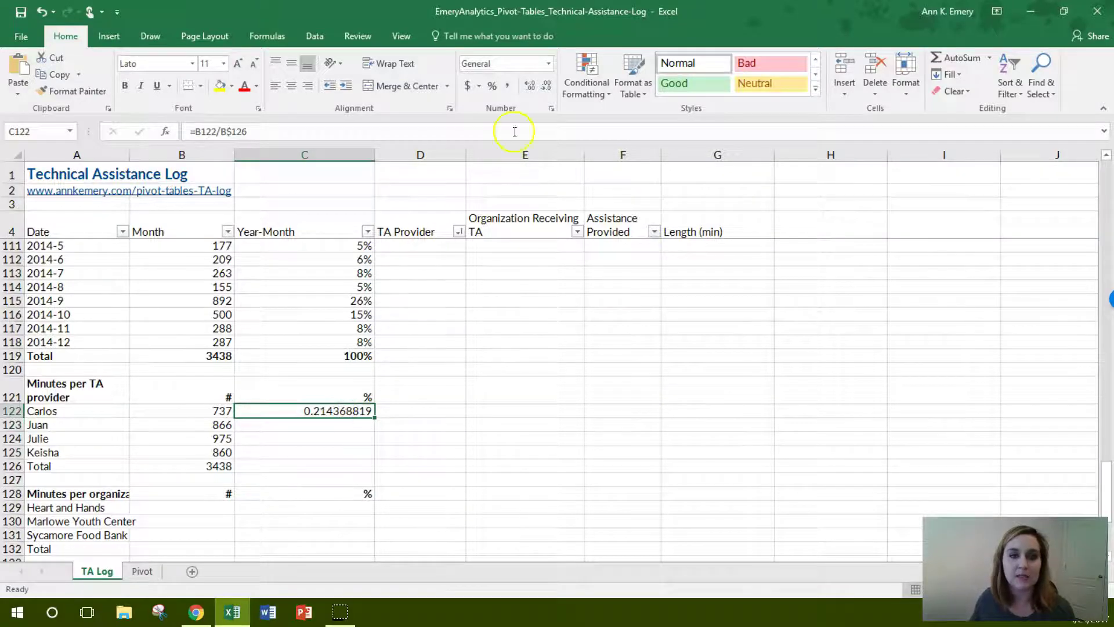
pyautogui.click(493, 86)
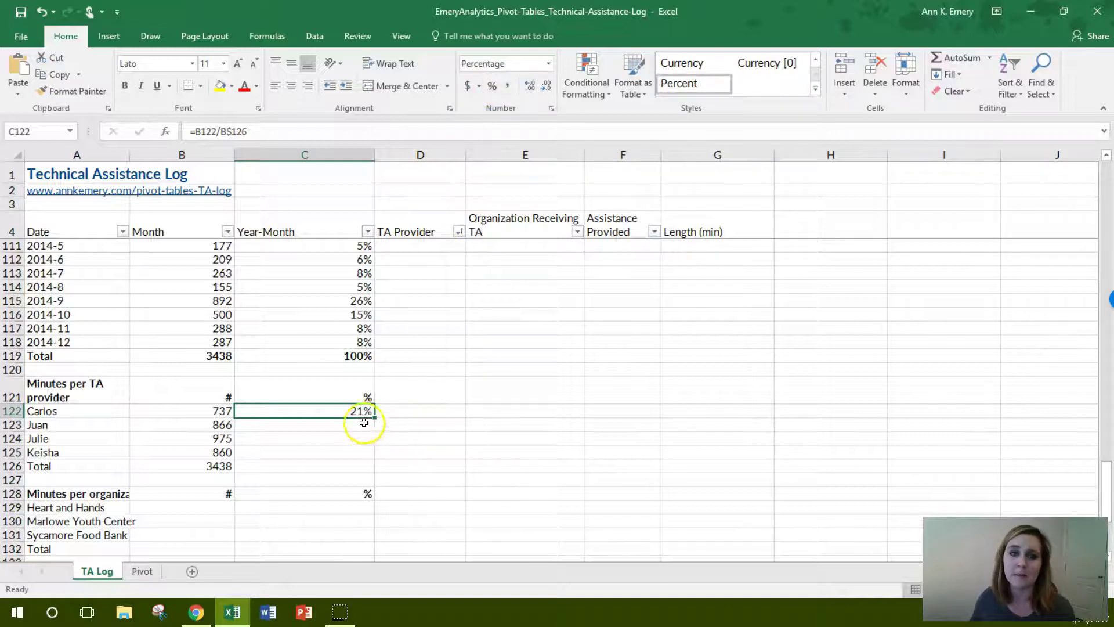
pyautogui.moveTo(374, 417); pyautogui.dragTo(378, 452)
# Step: Total the provider percentages in C126 with a SUM formula over C122:C125
pyautogui.click(357, 466)
pyautogui.write('=')
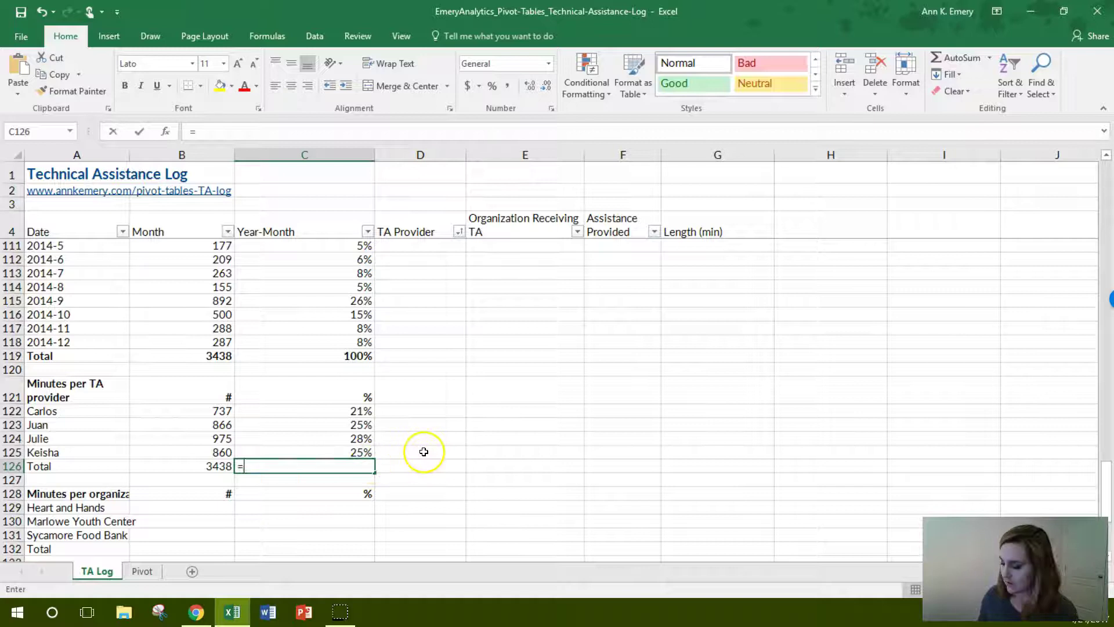
pyautogui.write('sum(')
pyautogui.press('Up')
pyautogui.hotkey('shift', 'Up')
pyautogui.hotkey('shift', 'Up')
pyautogui.hotkey('shift', 'Up')
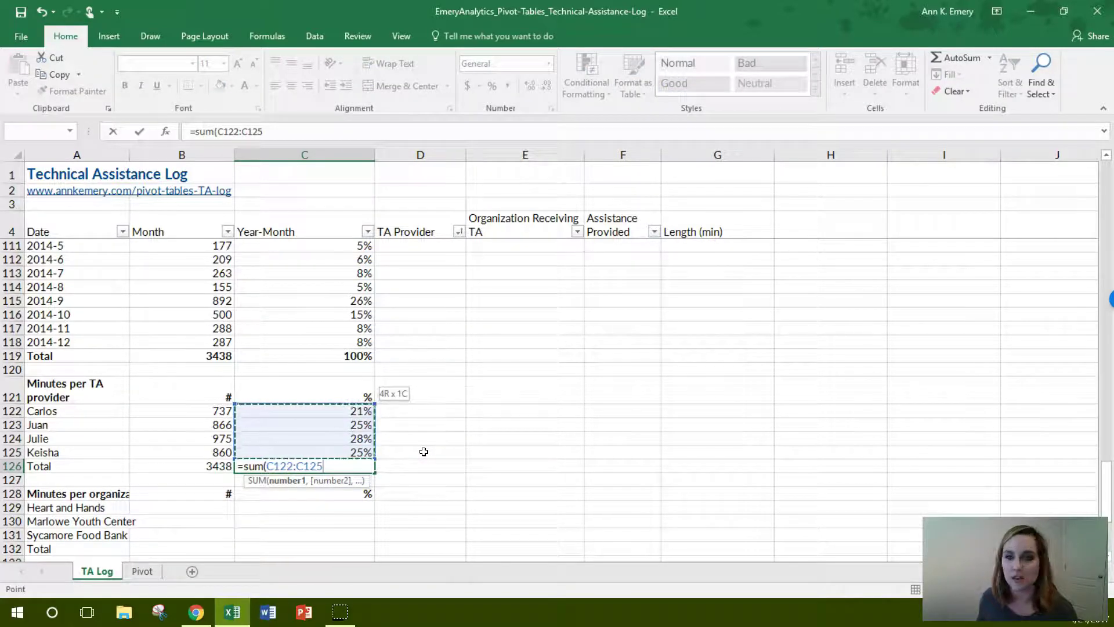
pyautogui.press('Return')
# Step: Show the provider percentages in C122:C126 with three decimal places
pyautogui.moveTo(342, 415); pyautogui.dragTo(356, 466)
pyautogui.click(532, 85)
pyautogui.click(531, 86)
pyautogui.click(532, 86)
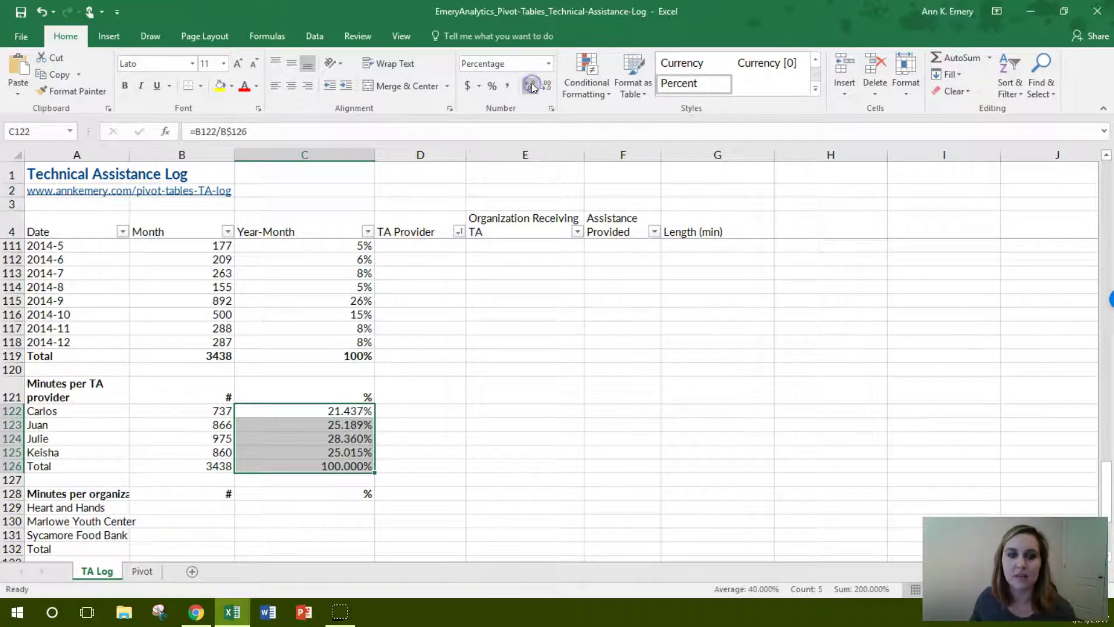
pyautogui.click(349, 413)
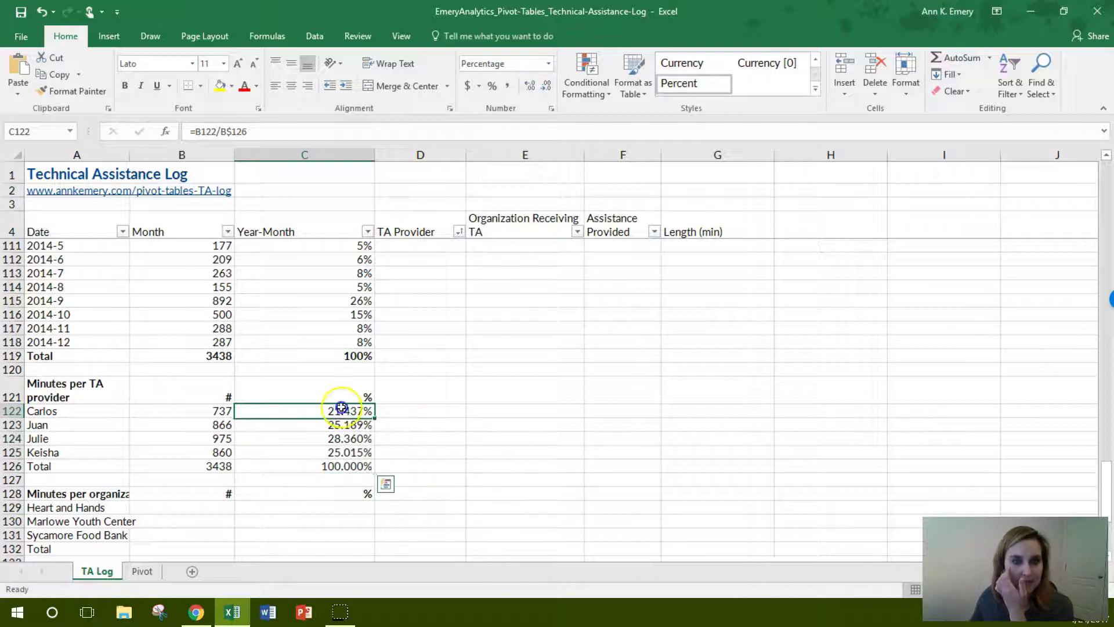
# Step: Reduce the percentages in C122:C126 to whole numbers without decimal places
pyautogui.moveTo(368, 415); pyautogui.dragTo(366, 465)
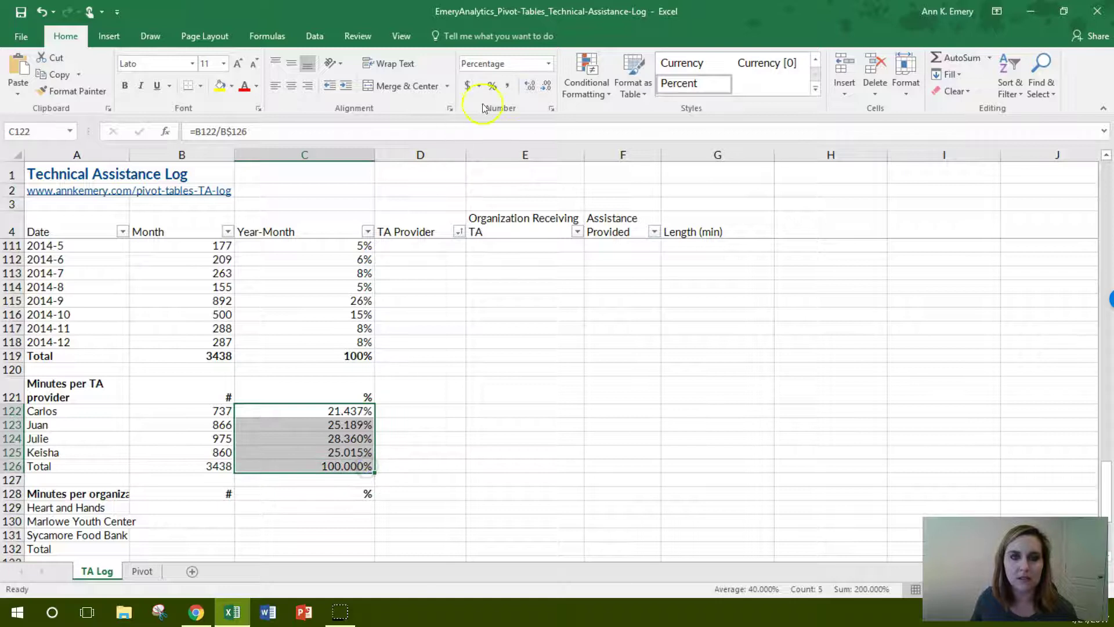
pyautogui.click(548, 88)
pyautogui.click(549, 89)
pyautogui.click(549, 89)
# Step: Widen column A so the "Minutes per organization" heading and the labels fit
pyautogui.scroll(-3, 417, 351)
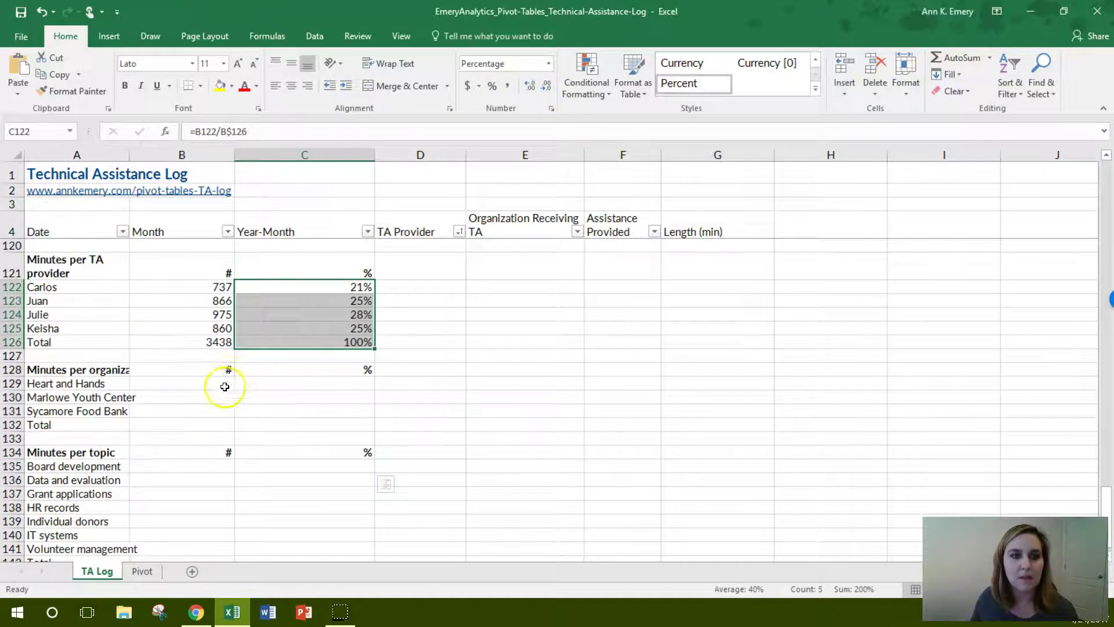
pyautogui.click(225, 387)
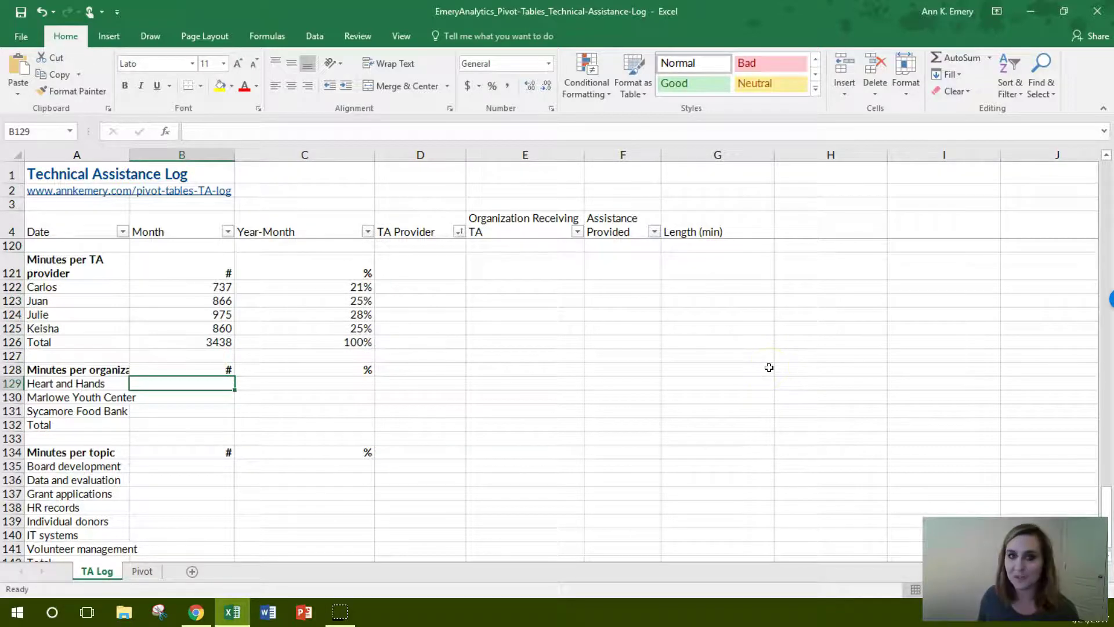
pyautogui.moveTo(129, 155); pyautogui.dragTo(185, 161)
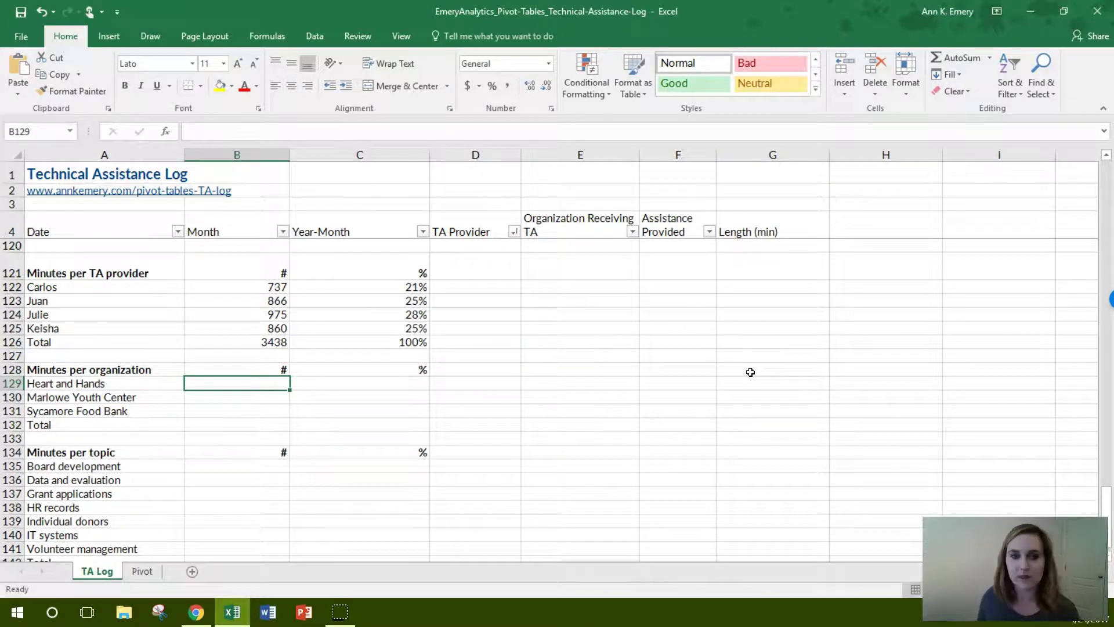
# Step: Start a SUMIF formula in B129 with the Organization Receiving TA column as its absolute criteria range, $E$5:$E$104
pyautogui.write('=sumif(')
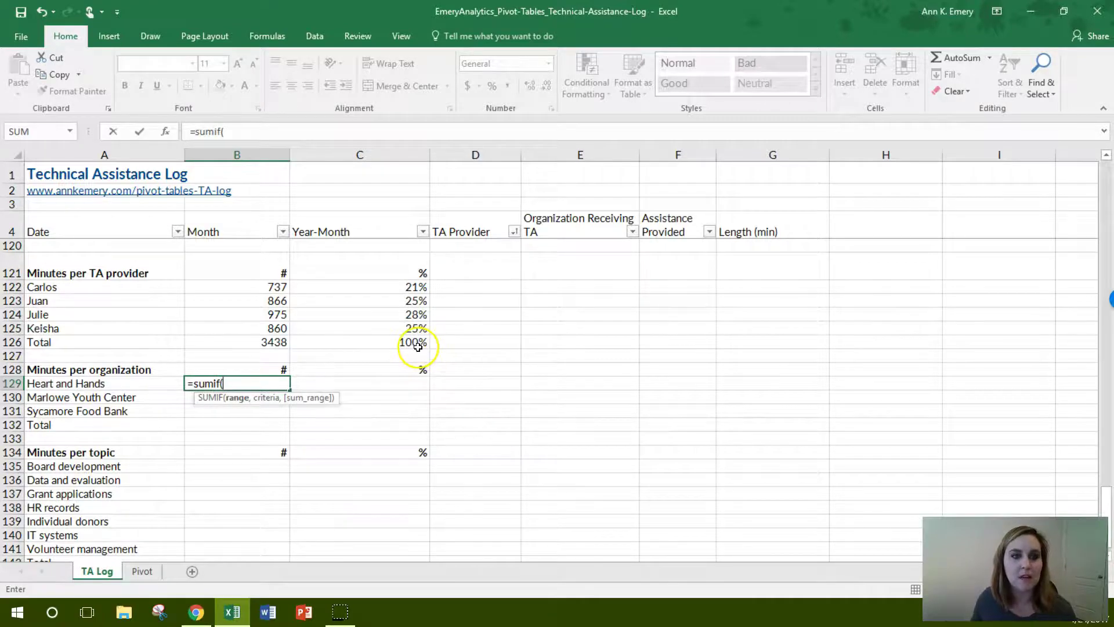
pyautogui.scroll(11, 418, 346)
pyautogui.moveTo(604, 483); pyautogui.dragTo(614, 245)
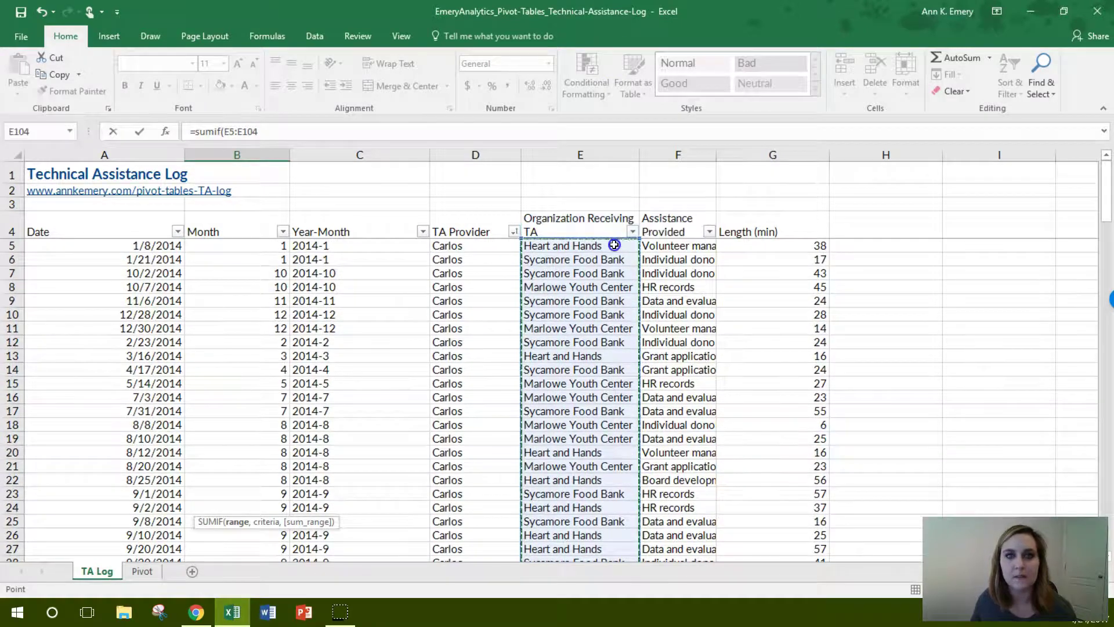
pyautogui.click(224, 131)
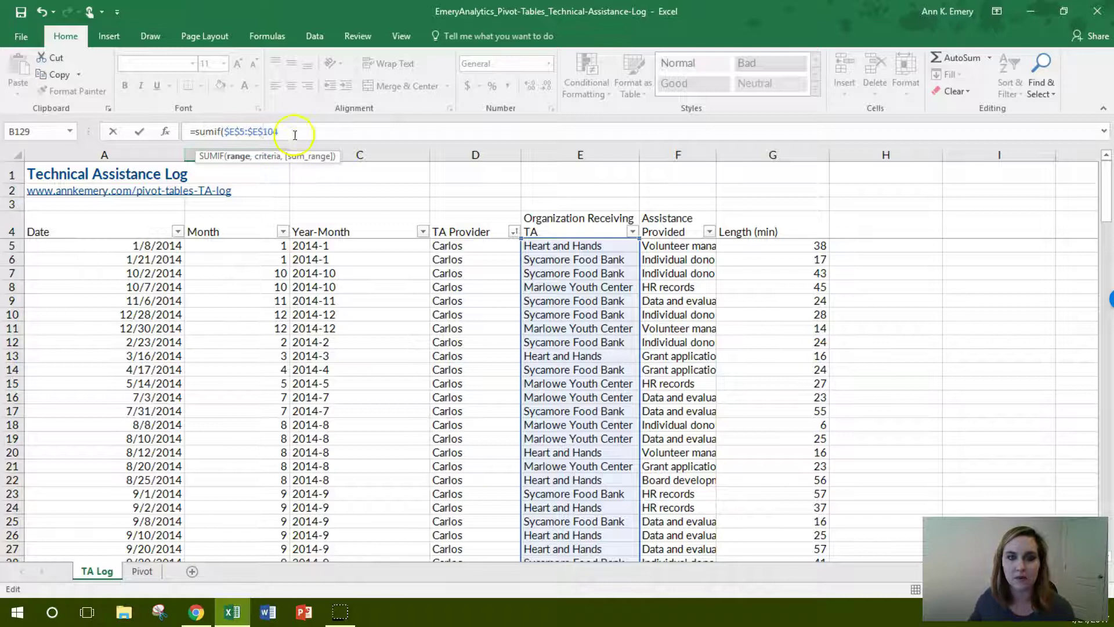
pyautogui.write(',')
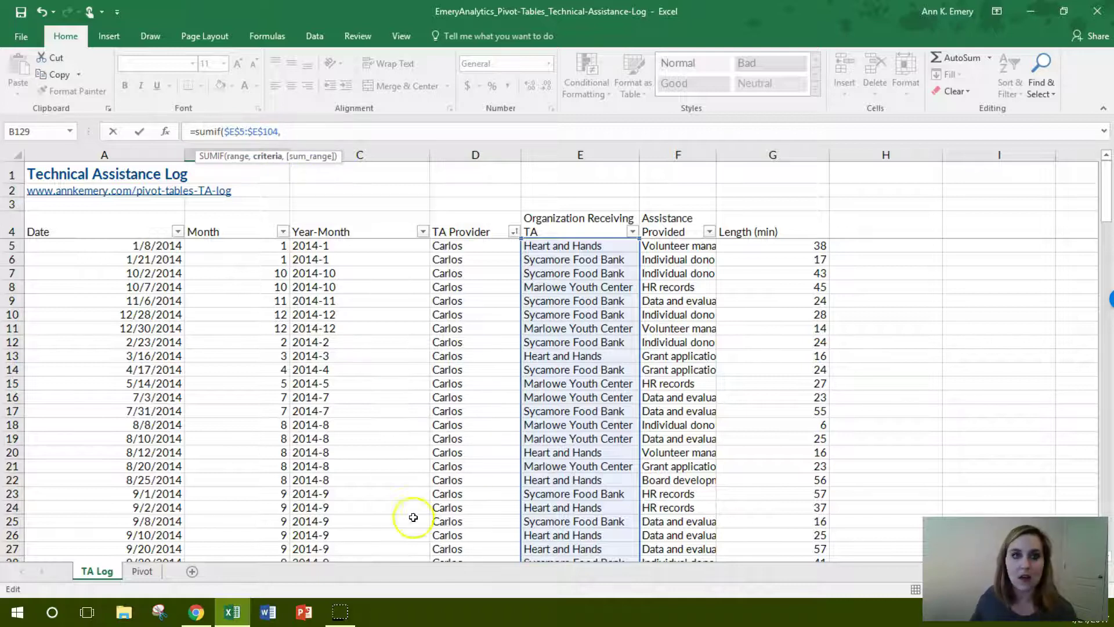
# Step: Complete the SUMIF formula in B129 with A129 as the criterion and $G$5:$G$104 as the absolute sum range
pyautogui.moveTo(1107, 192); pyautogui.dragTo(1108, 496)
pyautogui.click(134, 371)
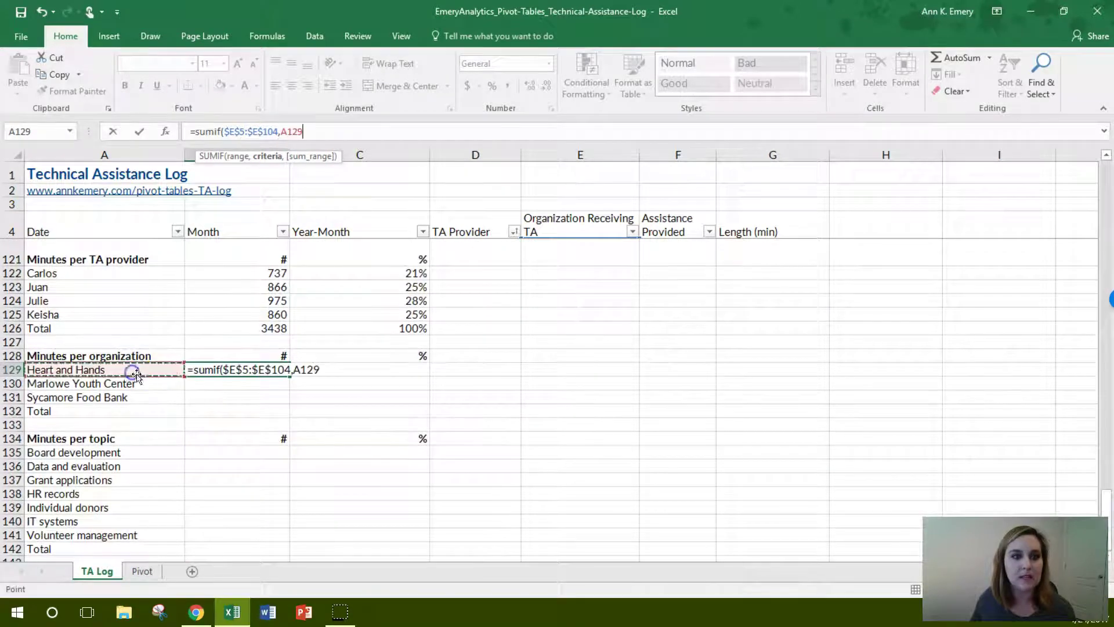
pyautogui.write(',')
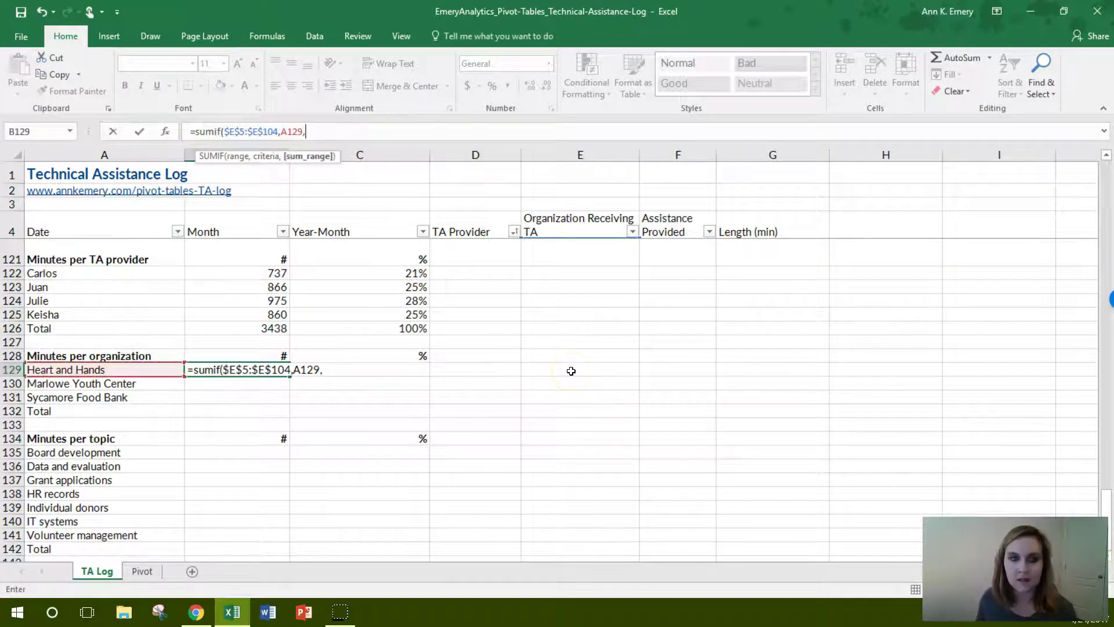
pyautogui.moveTo(1110, 506); pyautogui.dragTo(1110, 439)
pyautogui.moveTo(805, 407); pyautogui.dragTo(815, 240)
pyautogui.click(310, 132)
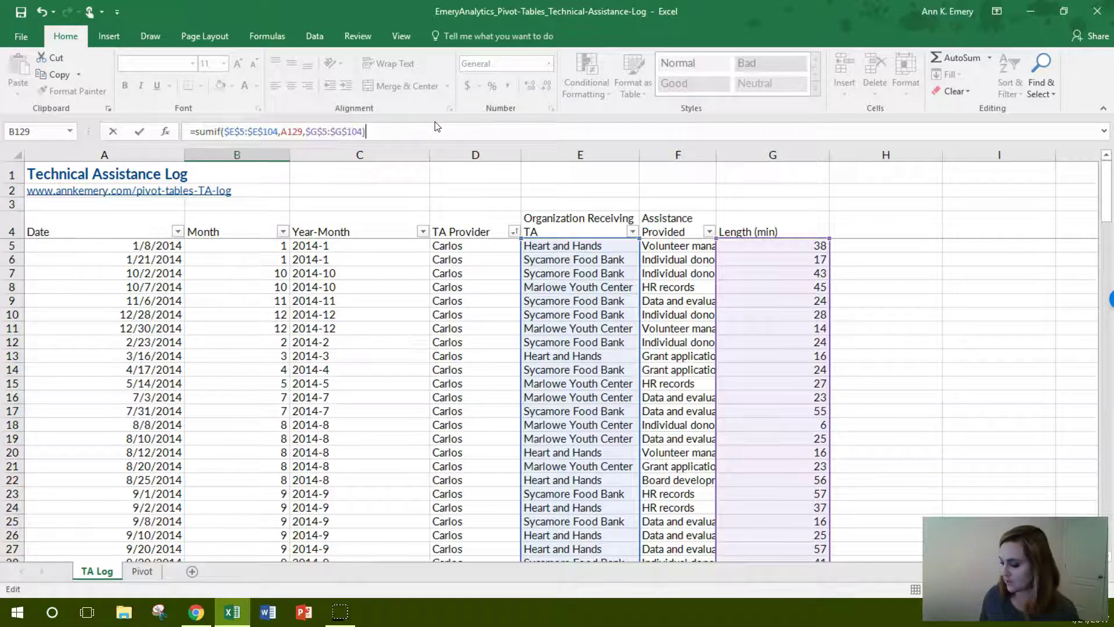
pyautogui.press('Return')
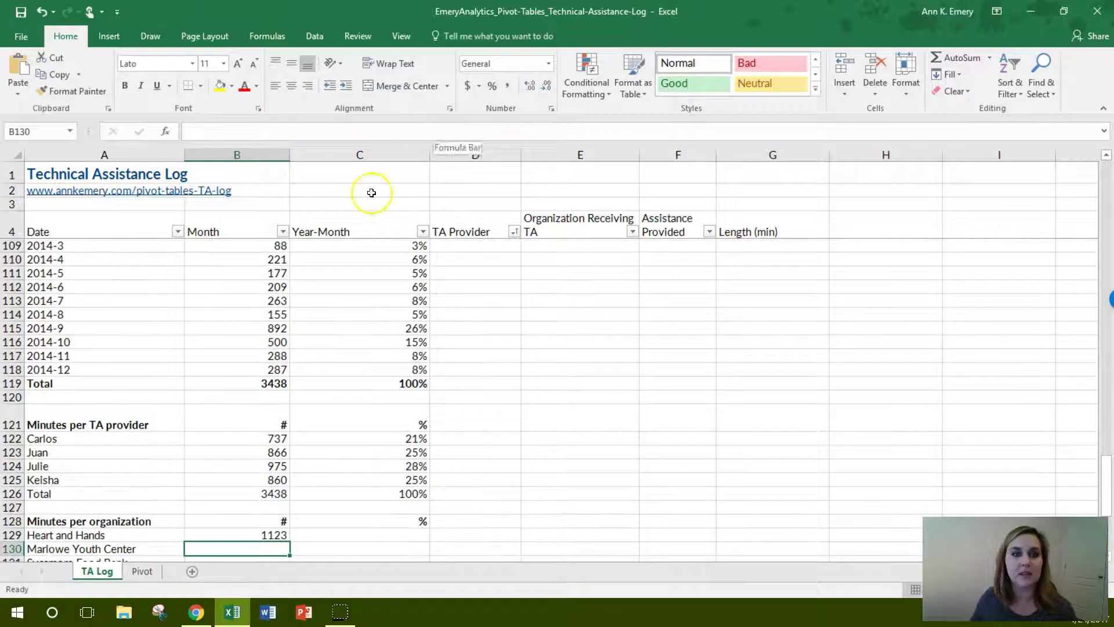
# Step: Copy the Heart and Hands SUMIF formula from B129 down through B131 for the other organizations
pyautogui.scroll(-2, 231, 361)
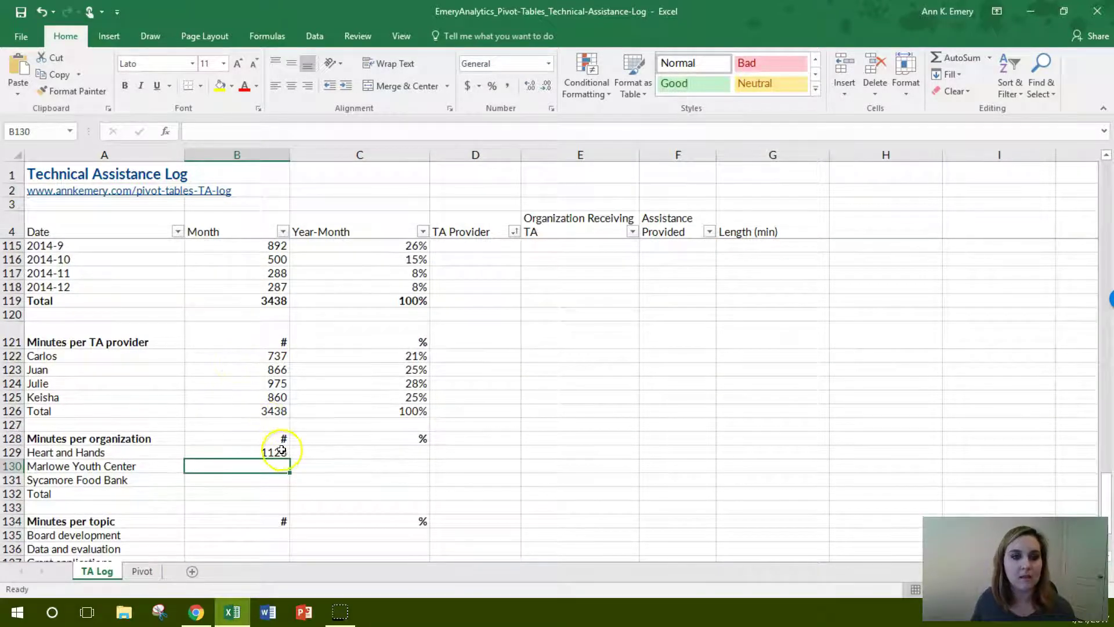
pyautogui.click(282, 452)
pyautogui.moveTo(294, 461); pyautogui.dragTo(291, 489)
# Step: Total the organization minutes in B132 with =SUM(B129:B131)
pyautogui.click(274, 496)
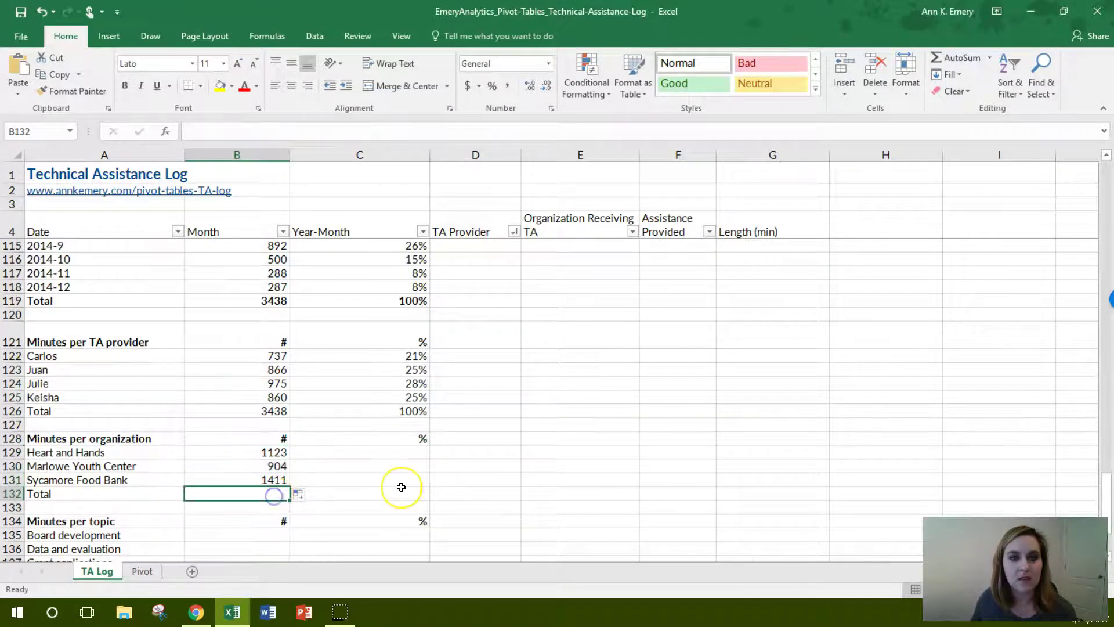
pyautogui.write('=sum(')
pyautogui.press('Up')
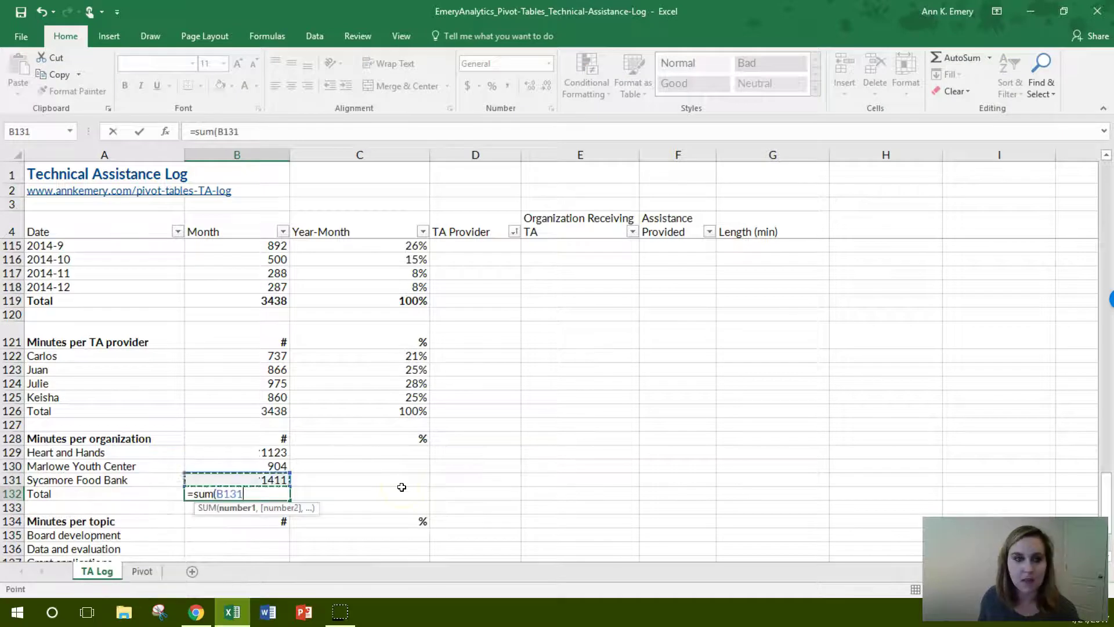
pyautogui.hotkey('shift', 'Up')
pyautogui.hotkey('shift', 'Up')
pyautogui.write(')')
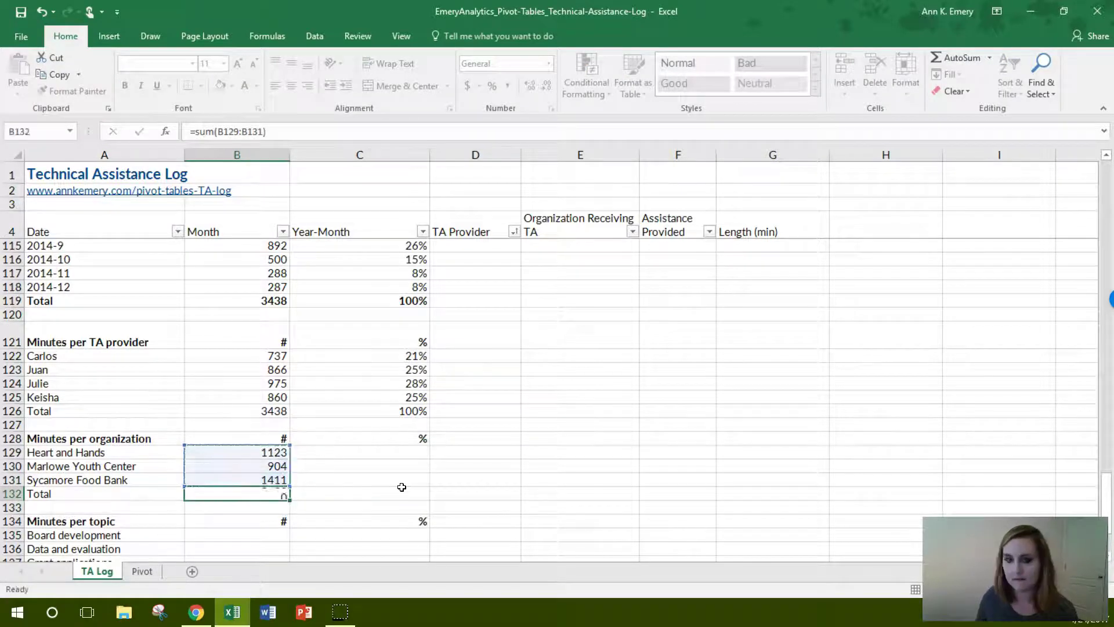
pyautogui.press('Return')
# Step: Calculate the Heart and Hands share of total minutes in C129 with =B129/B$132
pyautogui.press('Up')
pyautogui.press('Up')
pyautogui.press('Up')
pyautogui.press('Up')
pyautogui.press('Right')
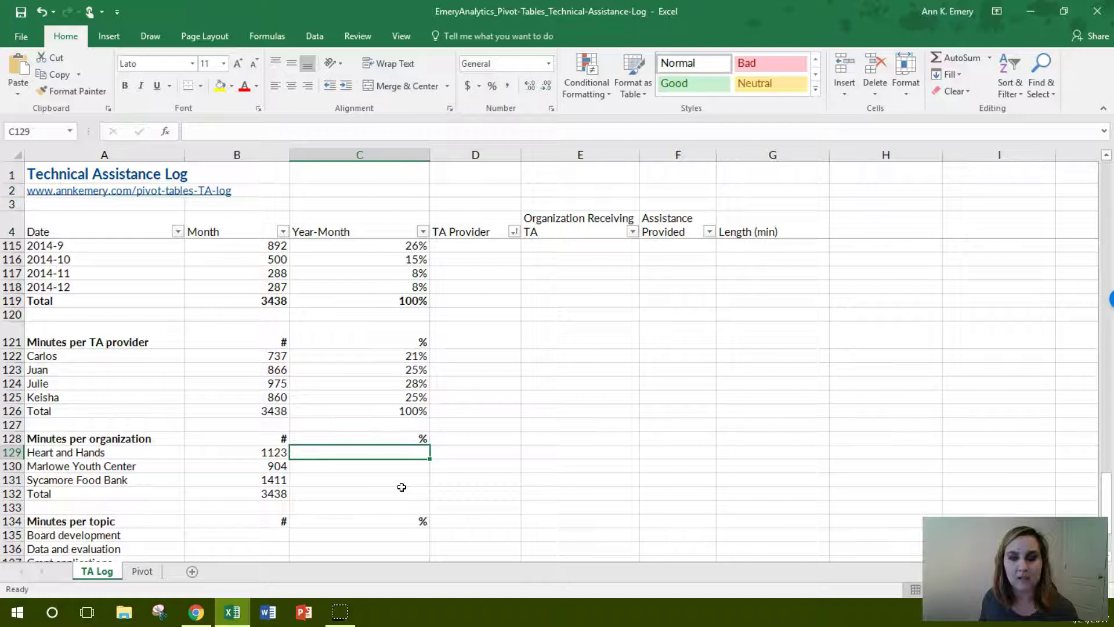
pyautogui.write('=')
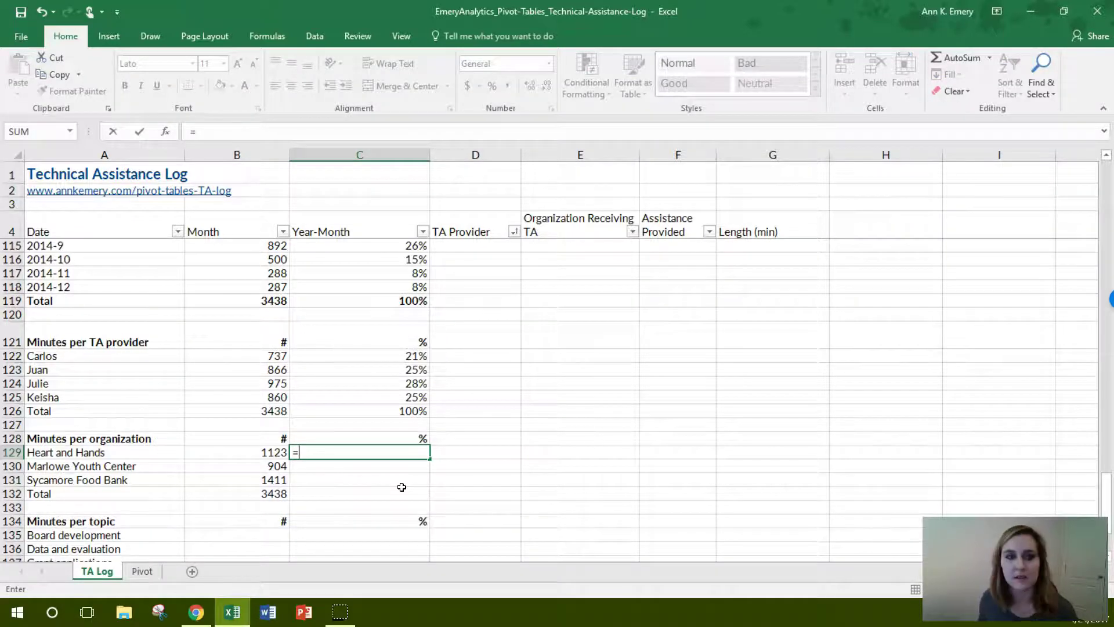
pyautogui.press('Left')
pyautogui.write('/')
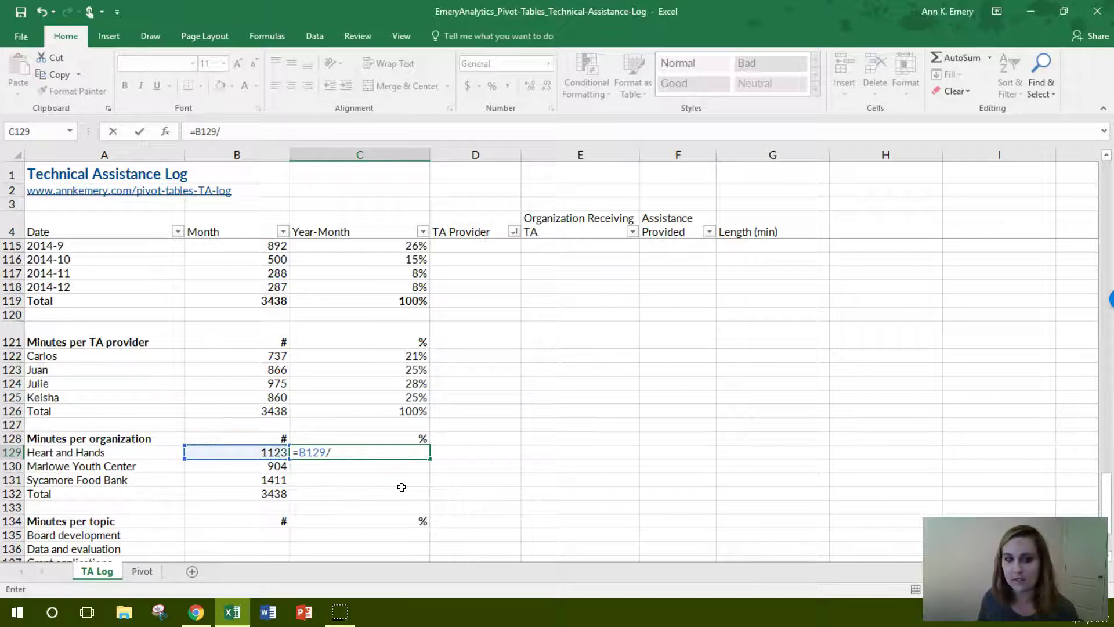
pyautogui.click(272, 494)
pyautogui.click(339, 457)
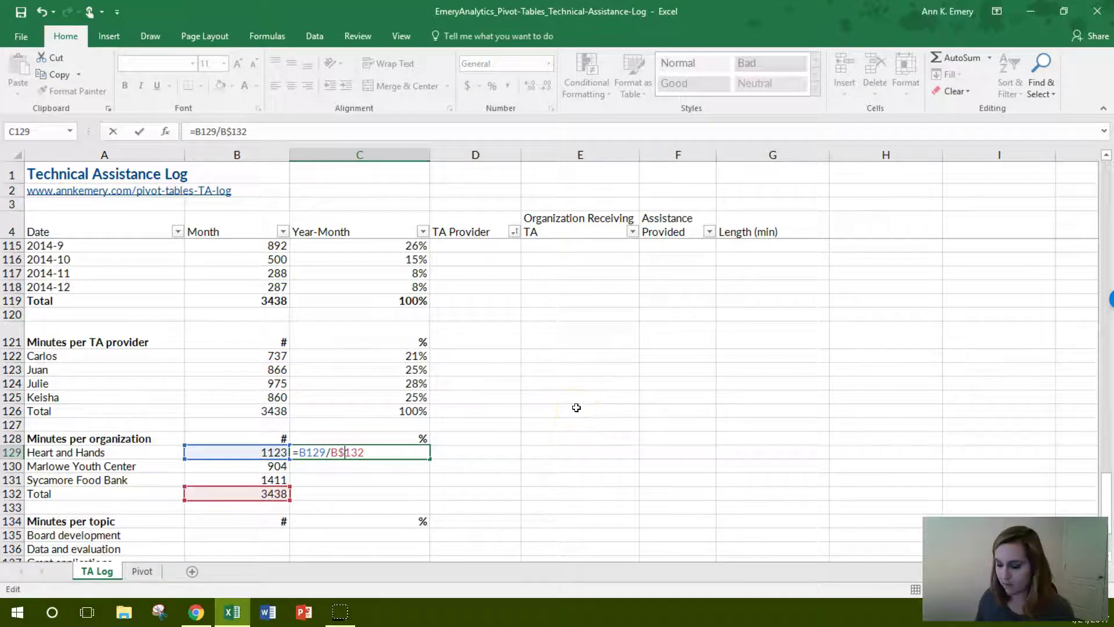
pyautogui.press('Return')
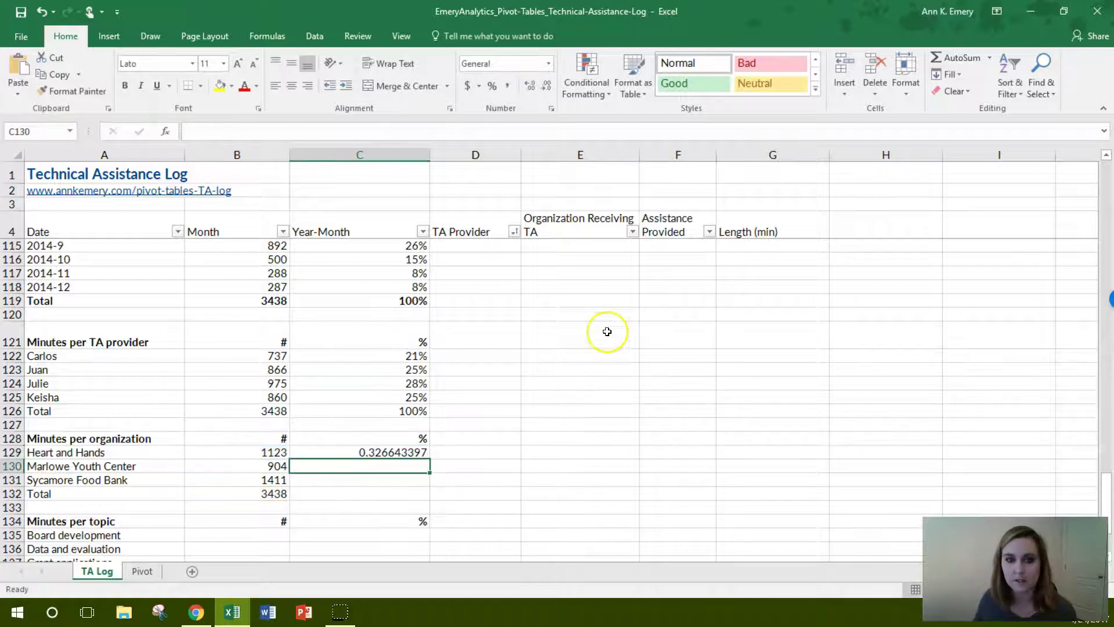
# Step: Format C129 as a percentage and copy it down through the organization Total row, C132
pyautogui.click(412, 451)
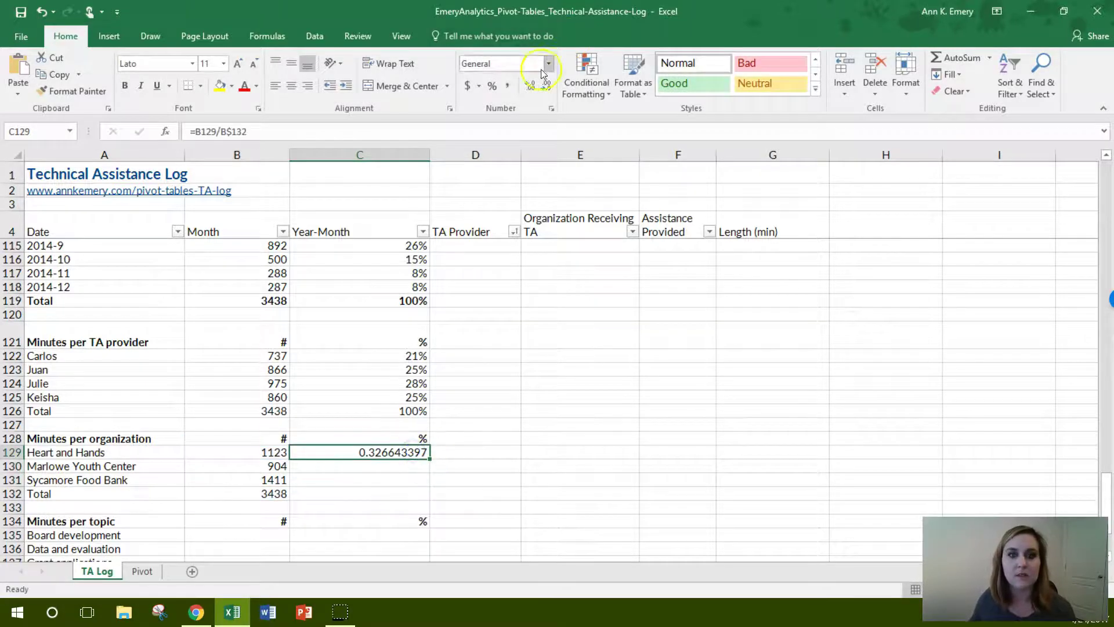
pyautogui.click(493, 86)
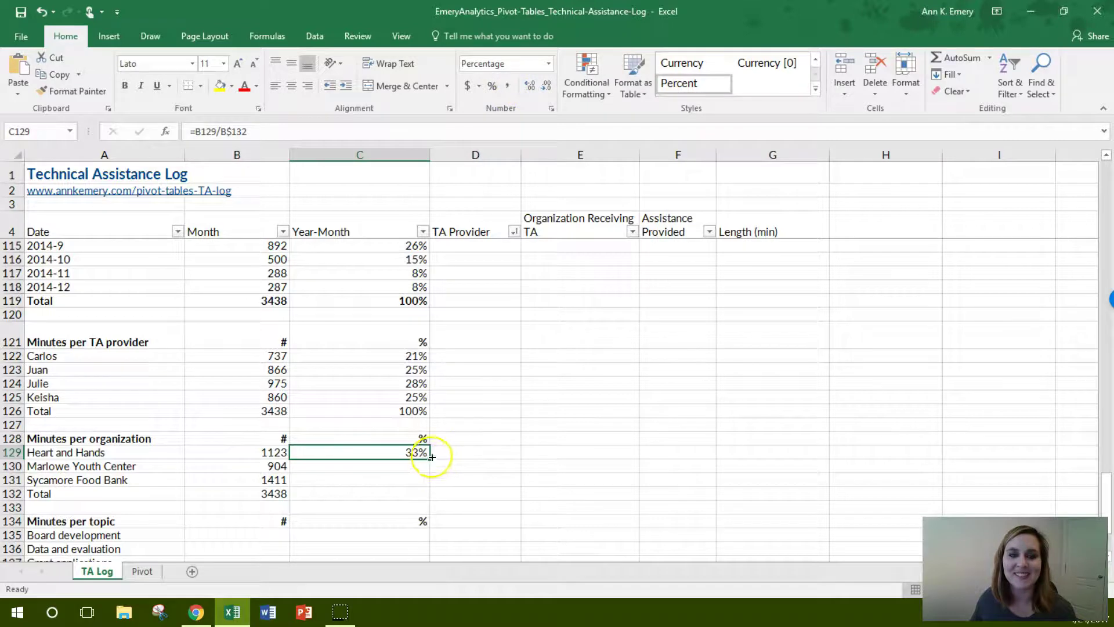
pyautogui.moveTo(430, 458); pyautogui.dragTo(428, 497)
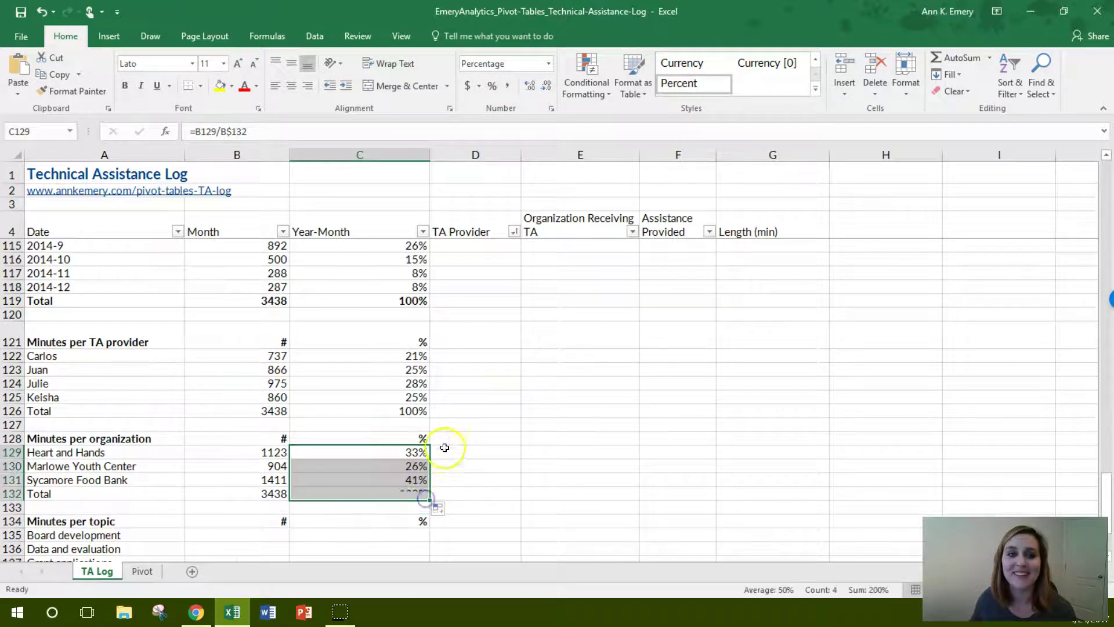
# Step: Start a SUMIF formula in B135 with the Assistance Provided column as its absolute criteria range, $F$5:$F$104
pyautogui.scroll(-1, 453, 414)
pyautogui.scroll(-2, 452, 413)
pyautogui.click(241, 397)
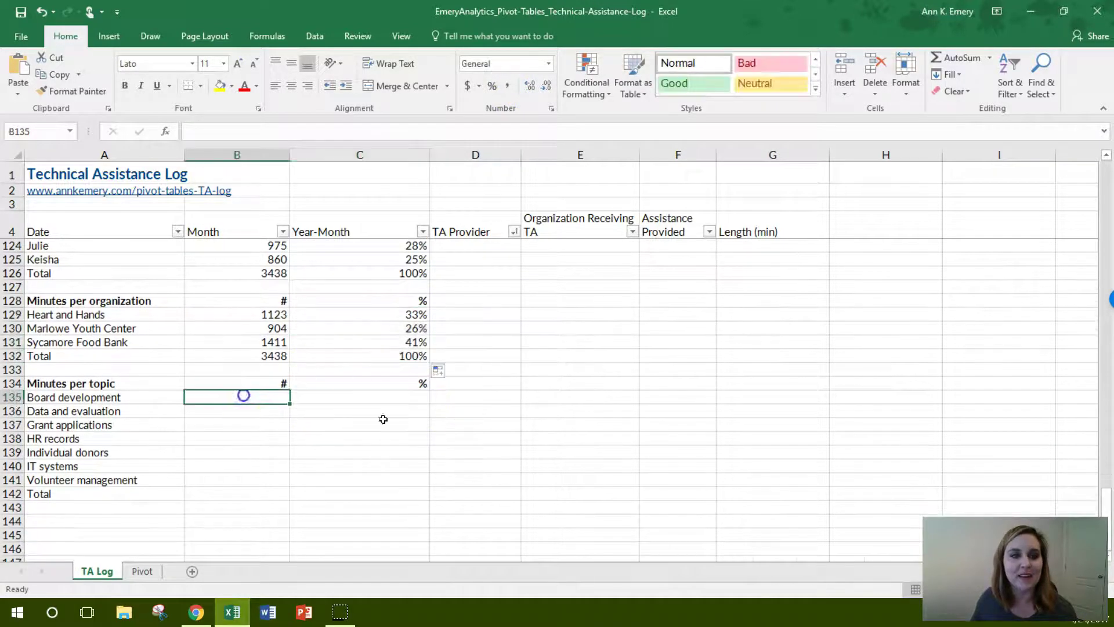
pyautogui.write('=sumif(')
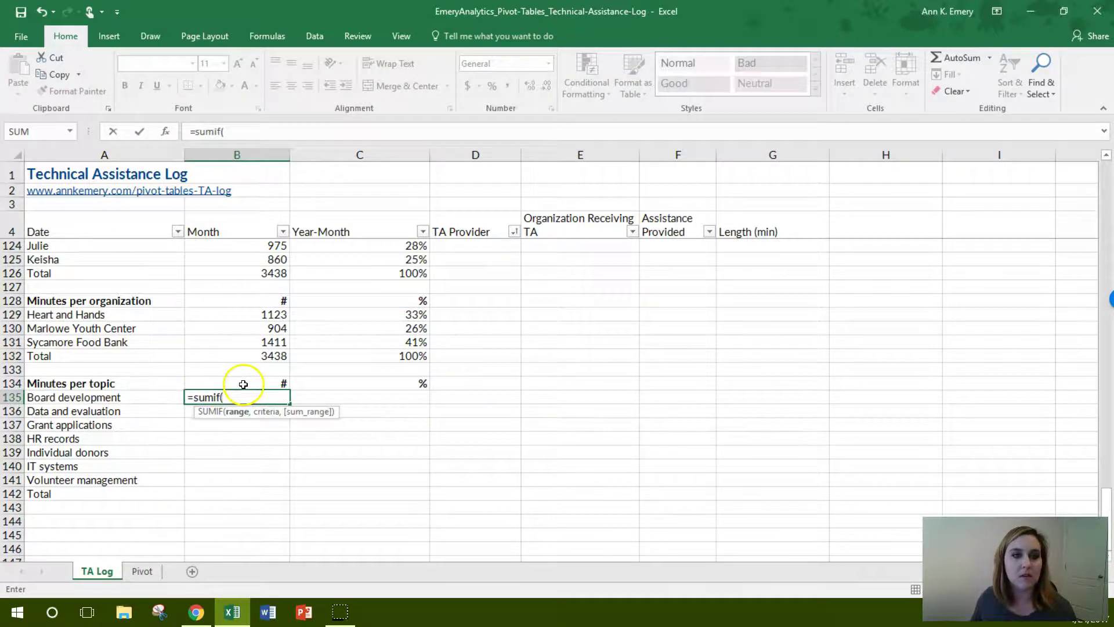
pyautogui.scroll(11, 244, 382)
pyautogui.moveTo(678, 424); pyautogui.dragTo(686, 241)
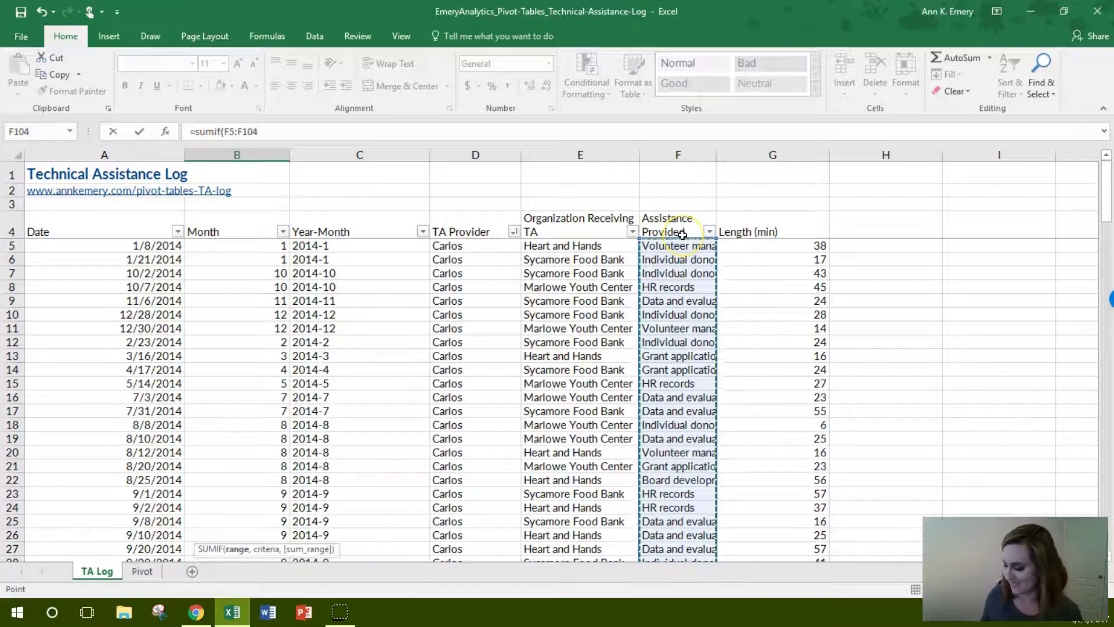
pyautogui.click(223, 131)
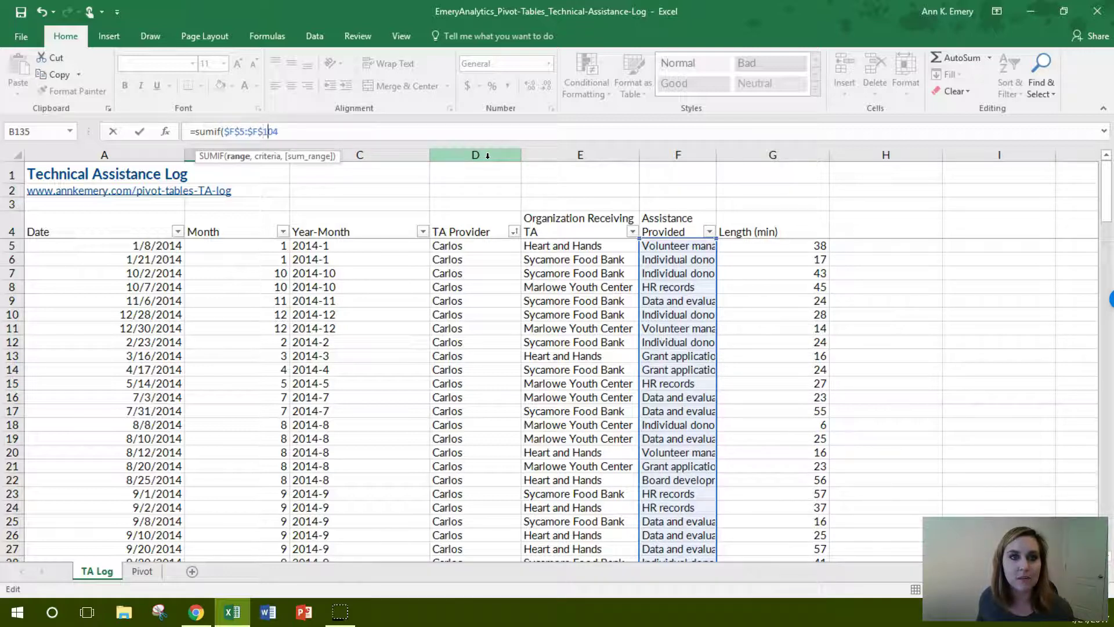
pyautogui.click(500, 301)
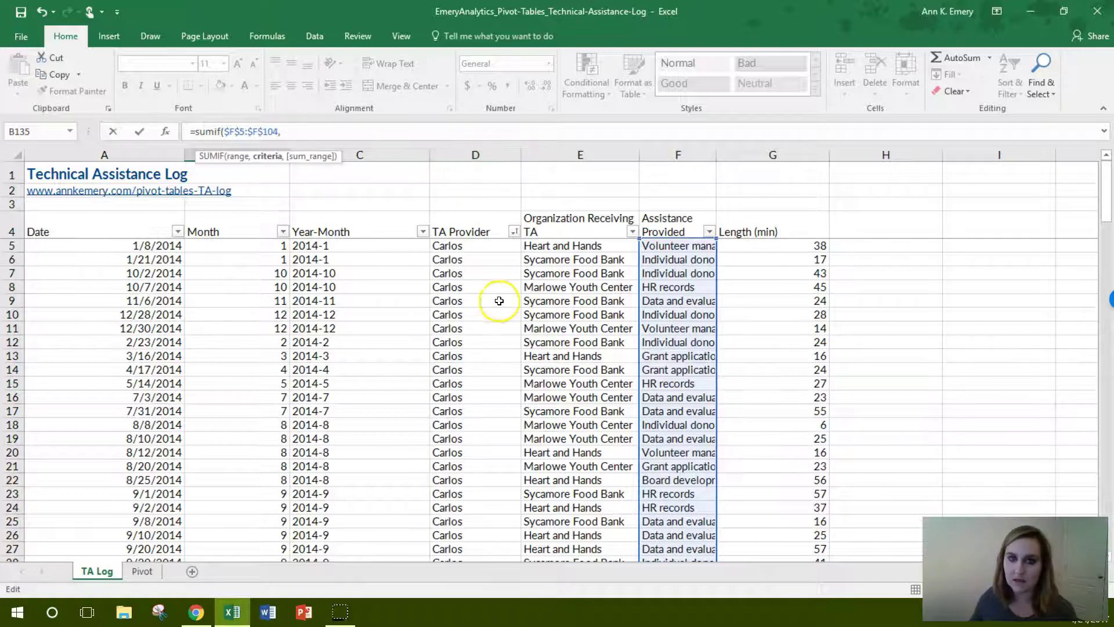
# Step: Finish the SUMIF formula in B135 using A135 as the criterion and the absolute Length (min) range $G$5:$G$104
pyautogui.moveTo(1111, 235); pyautogui.dragTo(1105, 503)
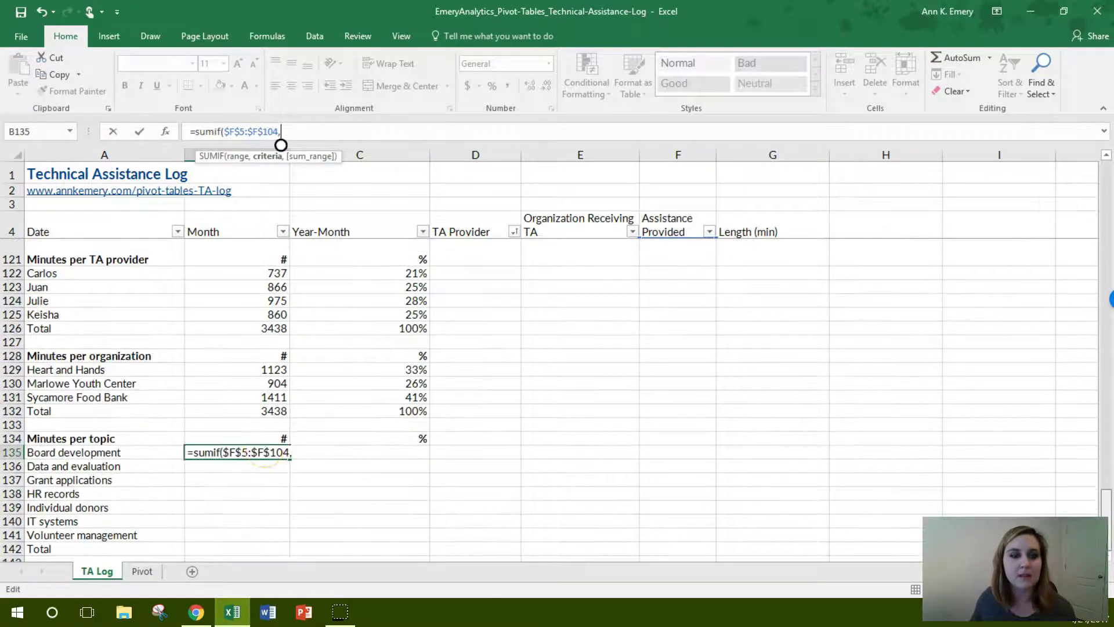
pyautogui.click(119, 452)
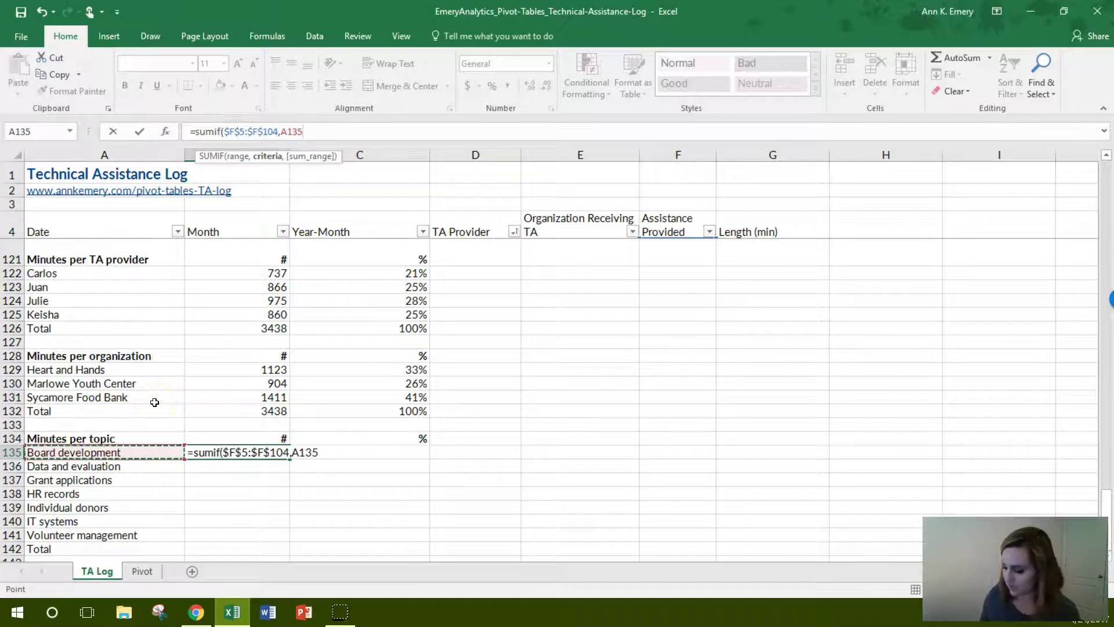
pyautogui.write(',')
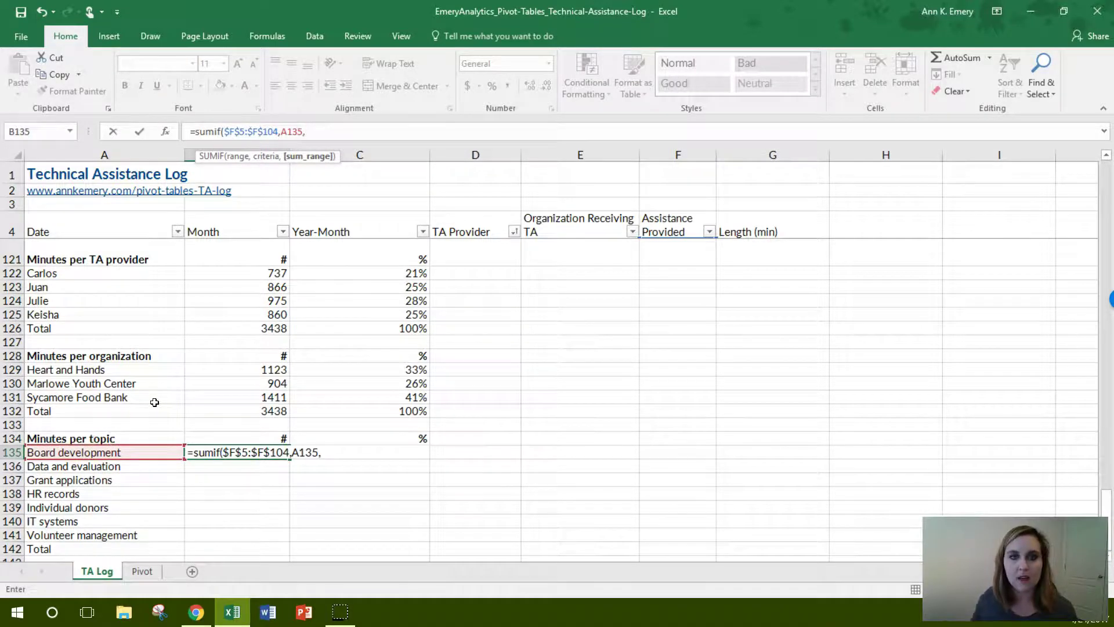
pyautogui.moveTo(1110, 516); pyautogui.dragTo(1111, 416)
pyautogui.moveTo(820, 492); pyautogui.dragTo(807, 245)
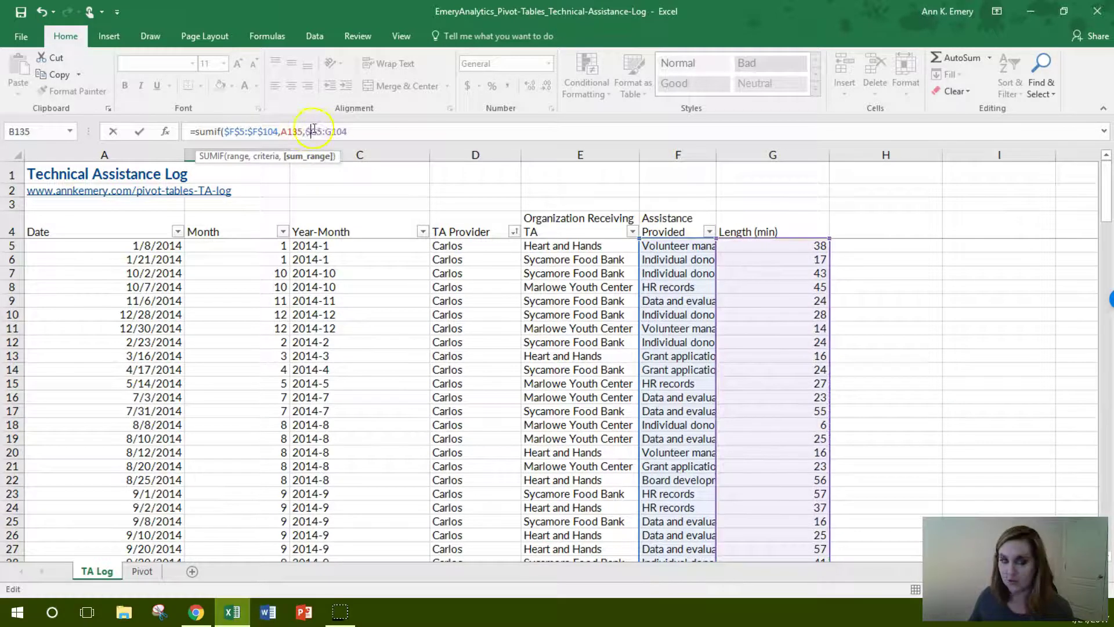
pyautogui.write('$F$')
pyautogui.click(367, 133)
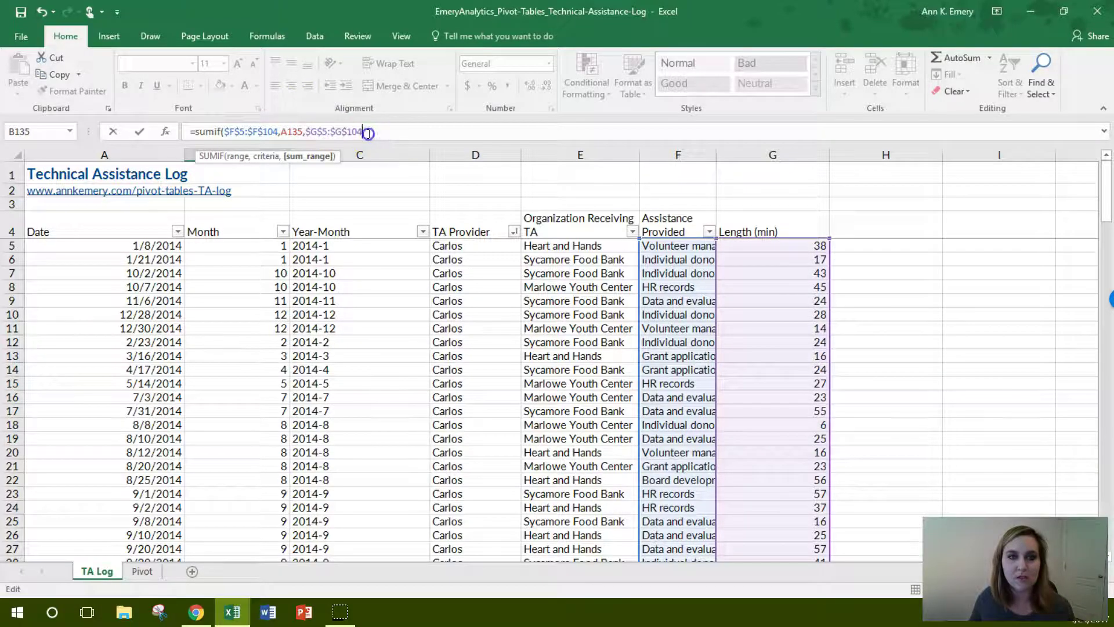
pyautogui.press('Return')
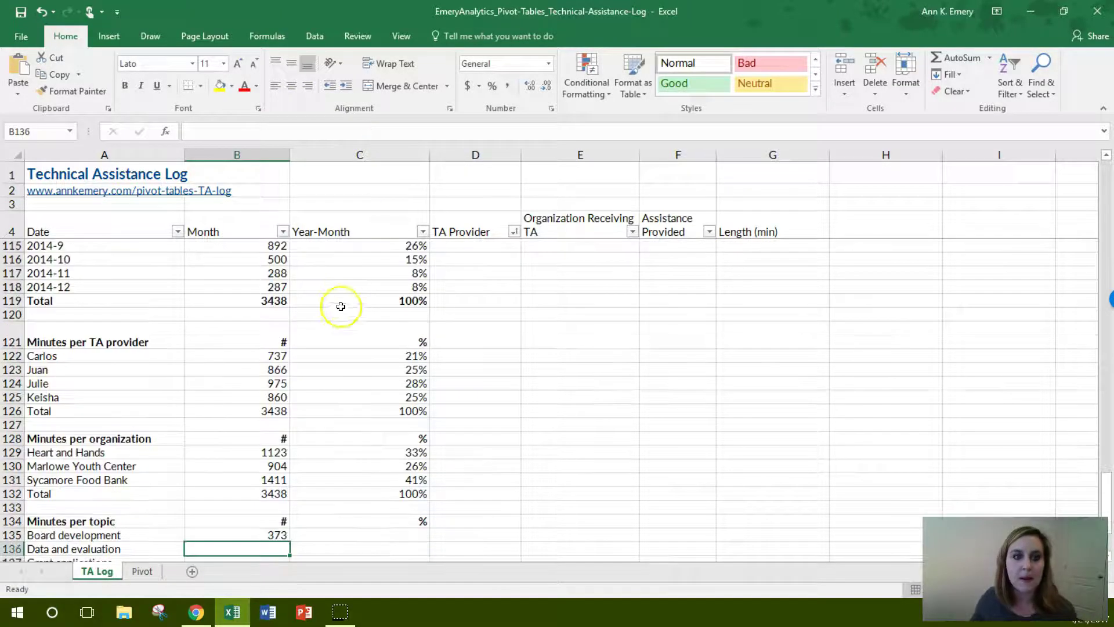
# Step: Copy the Board development SUMIF formula from B135 down through B141 for the remaining topics
pyautogui.scroll(-3, 341, 307)
pyautogui.click(278, 397)
pyautogui.moveTo(289, 405); pyautogui.dragTo(284, 485)
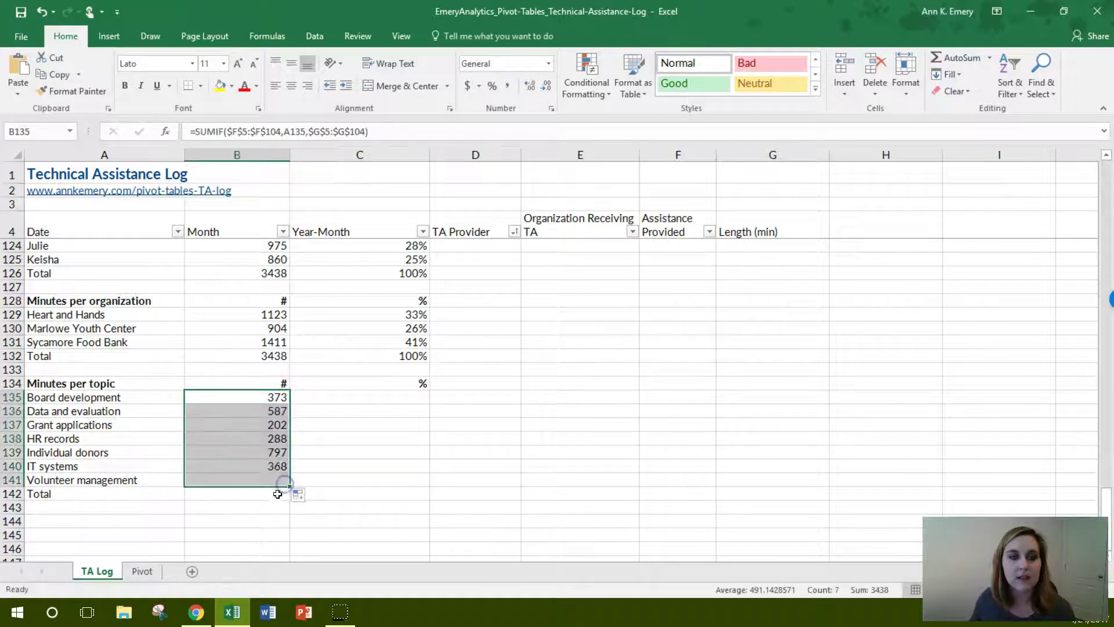
# Step: Total the topic minutes in B142 with =SUM(B135:B141)
pyautogui.click(278, 494)
pyautogui.write('=sum')
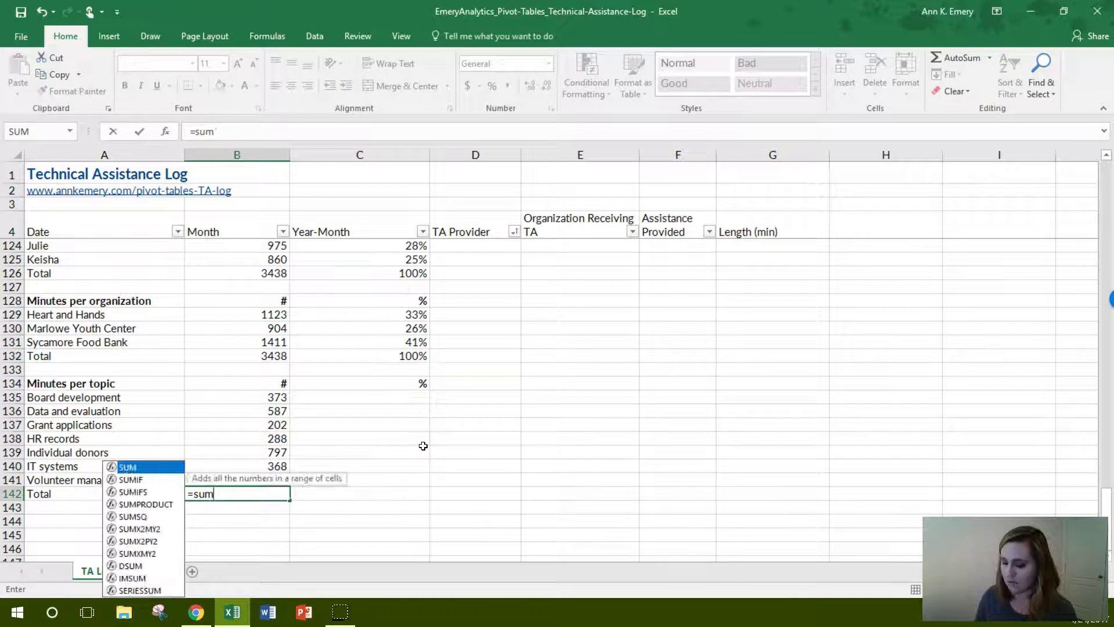
pyautogui.write('(')
pyautogui.press('Up')
pyautogui.hotkey('shift', 'Up')
pyautogui.hotkey('shift', 'Up')
pyautogui.hotkey('shift', 'Up')
pyautogui.hotkey('shift', 'Up')
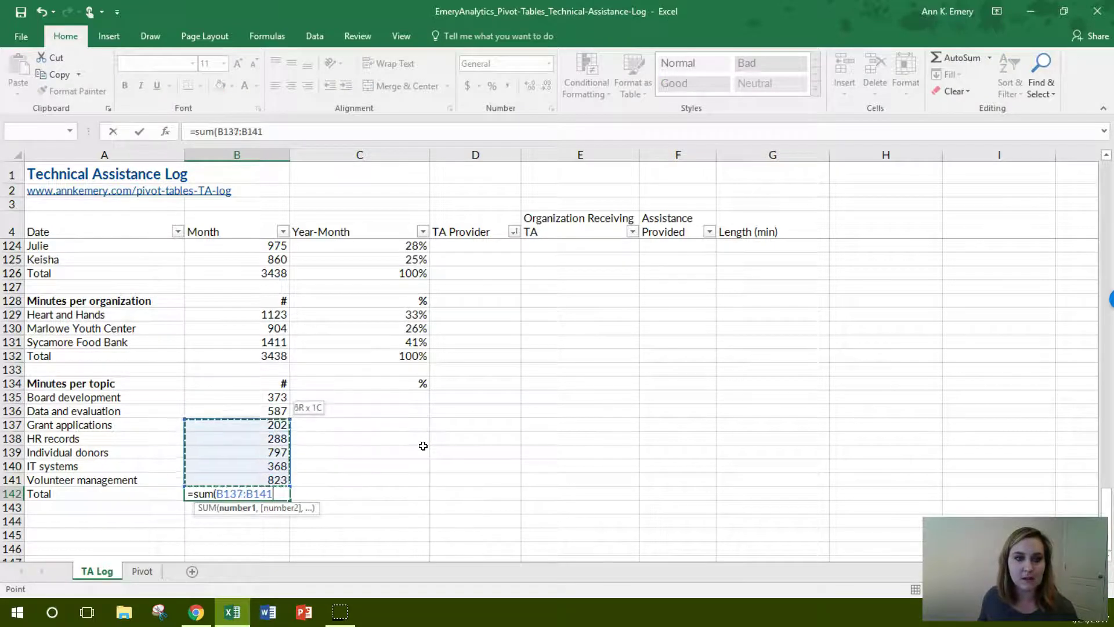
pyautogui.hotkey('shift', 'Up')
pyautogui.hotkey('shift', 'Up')
pyautogui.write(')')
pyautogui.press('Return')
# Step: Calculate the Board development share of total minutes in C135 with =B135/B$142
pyautogui.press('Up')
pyautogui.press('Up')
pyautogui.press('Up')
pyautogui.press('Up')
pyautogui.press('Up')
pyautogui.press('Up')
pyautogui.press('Up')
pyautogui.press('Up')
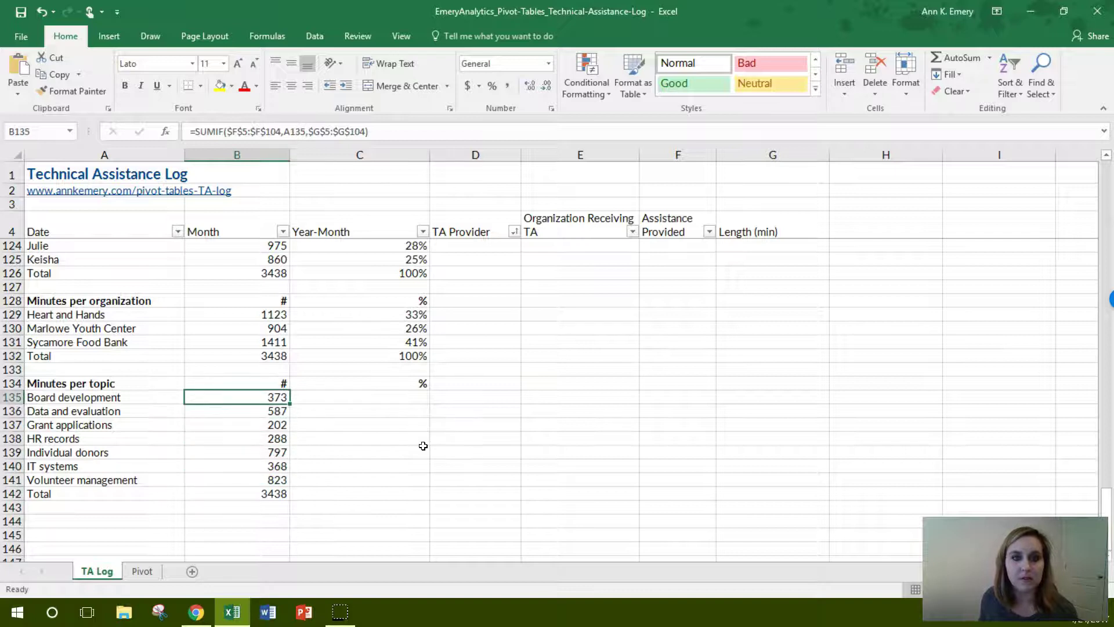
pyautogui.press('Right')
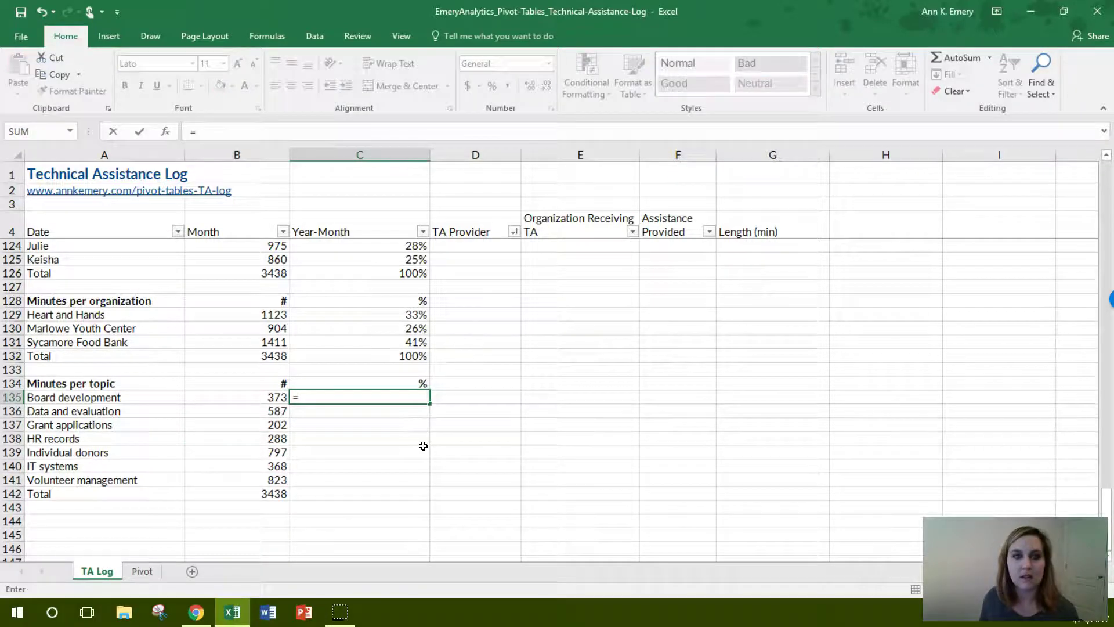
pyautogui.press('Left')
pyautogui.write('/')
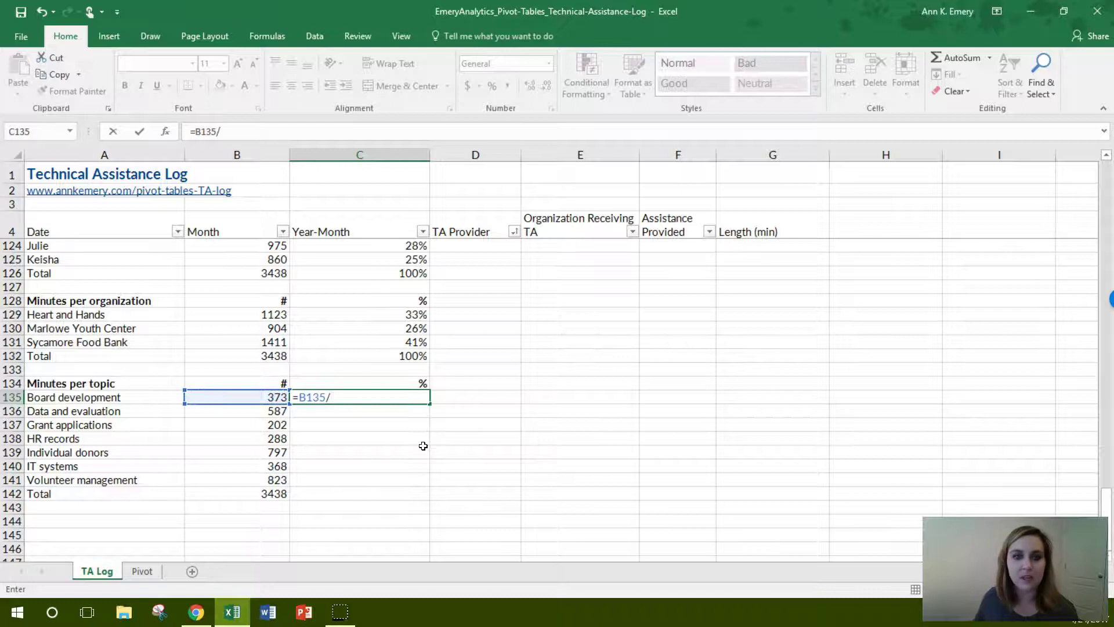
pyautogui.click(270, 493)
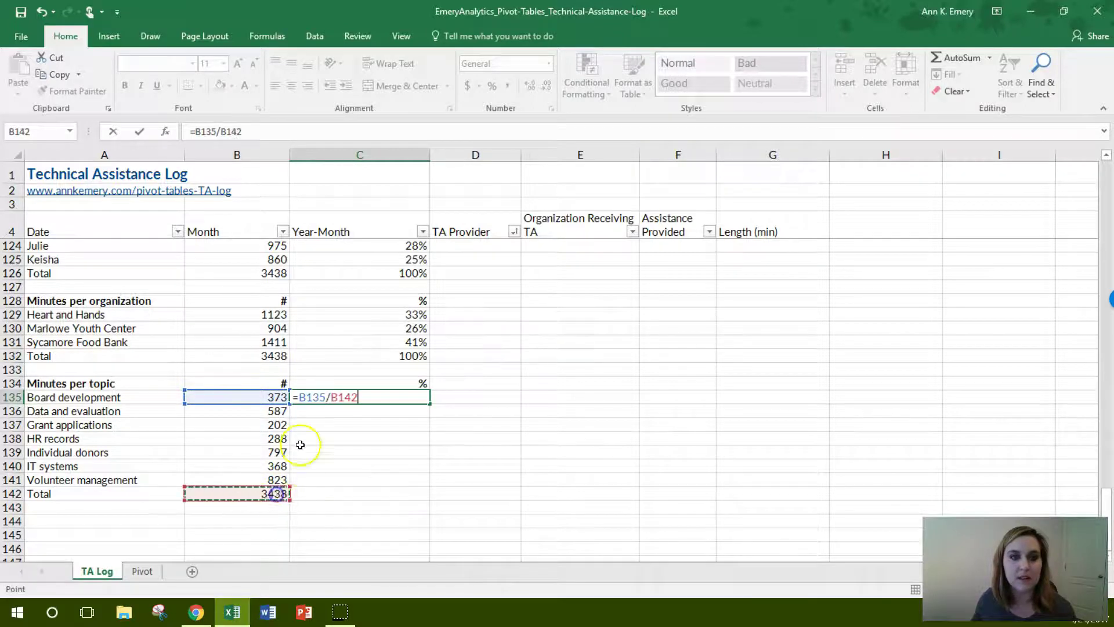
pyautogui.click(226, 128)
pyautogui.write('$')
pyautogui.press('Return')
pyautogui.press('Up')
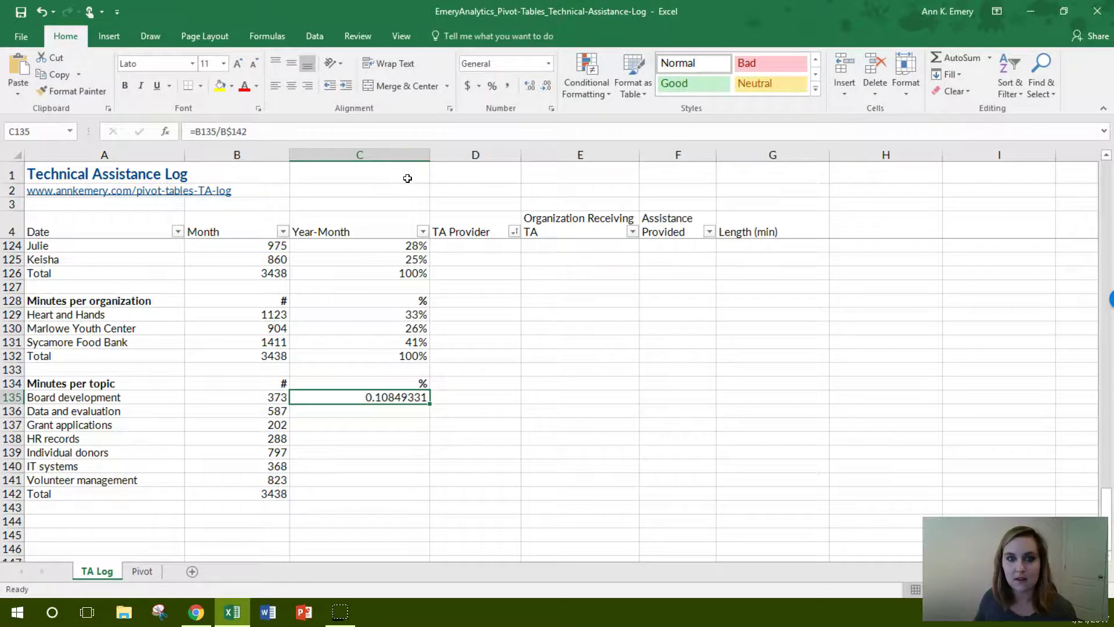
# Step: Format the Board development share in C135 as a percentage and copy it down through C142 for the remaining topics and total
pyautogui.click(492, 86)
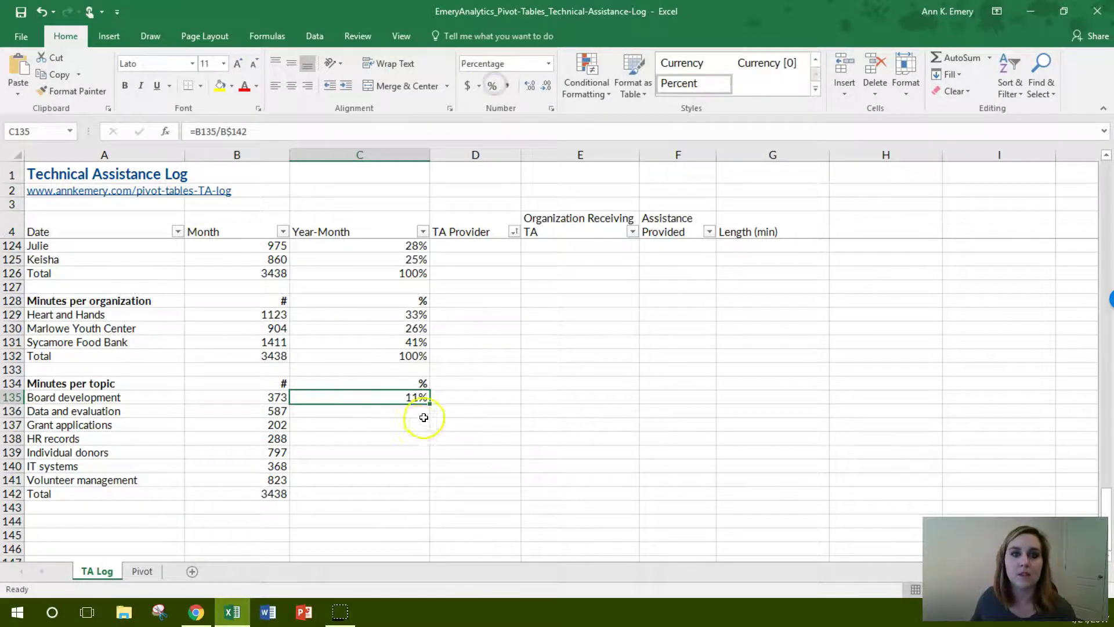
pyautogui.moveTo(431, 407); pyautogui.dragTo(430, 500)
pyautogui.click(416, 401)
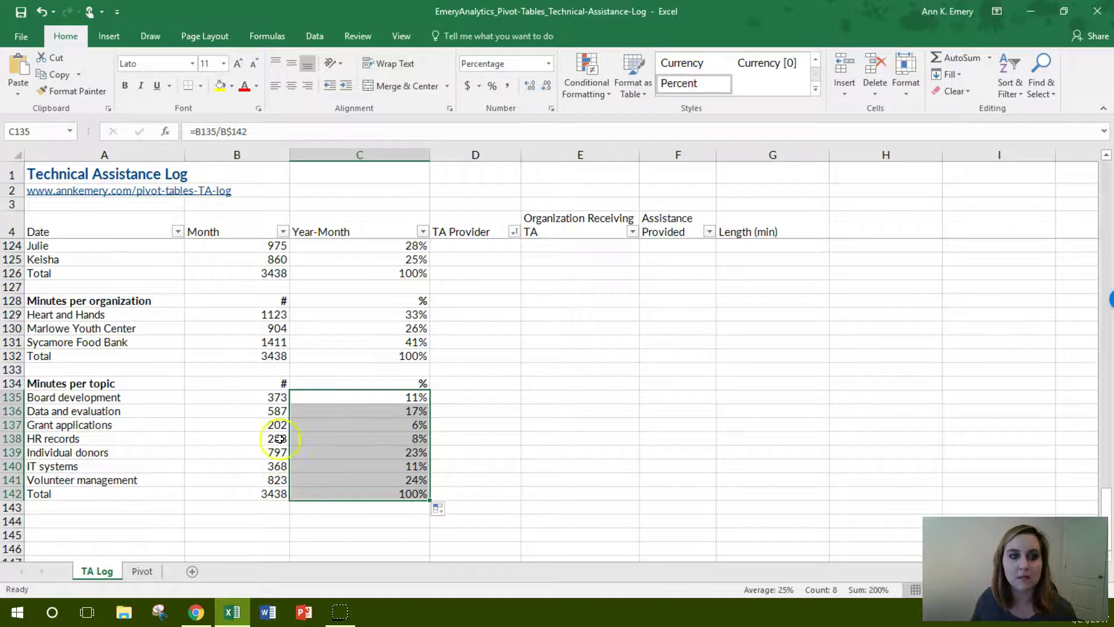
# Step: Rearrange the pivot table on the Pivot sheet, removing TA Provider and Organization Receiving TA and moving Assistance Provided from Filters to Rows
pyautogui.click(141, 572)
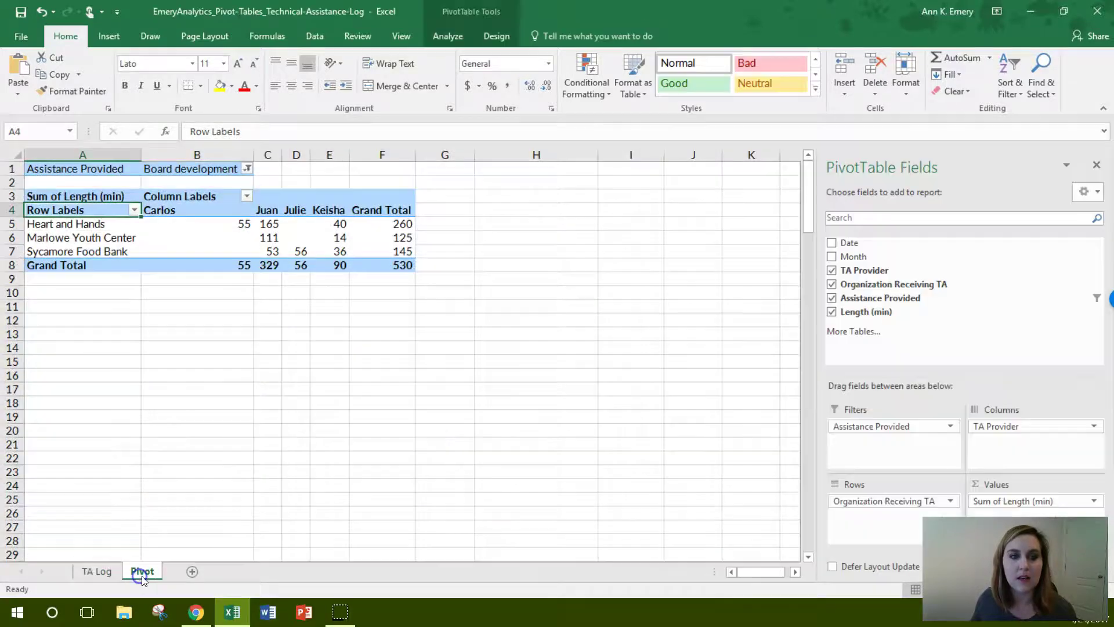
pyautogui.click(832, 270)
pyautogui.click(832, 284)
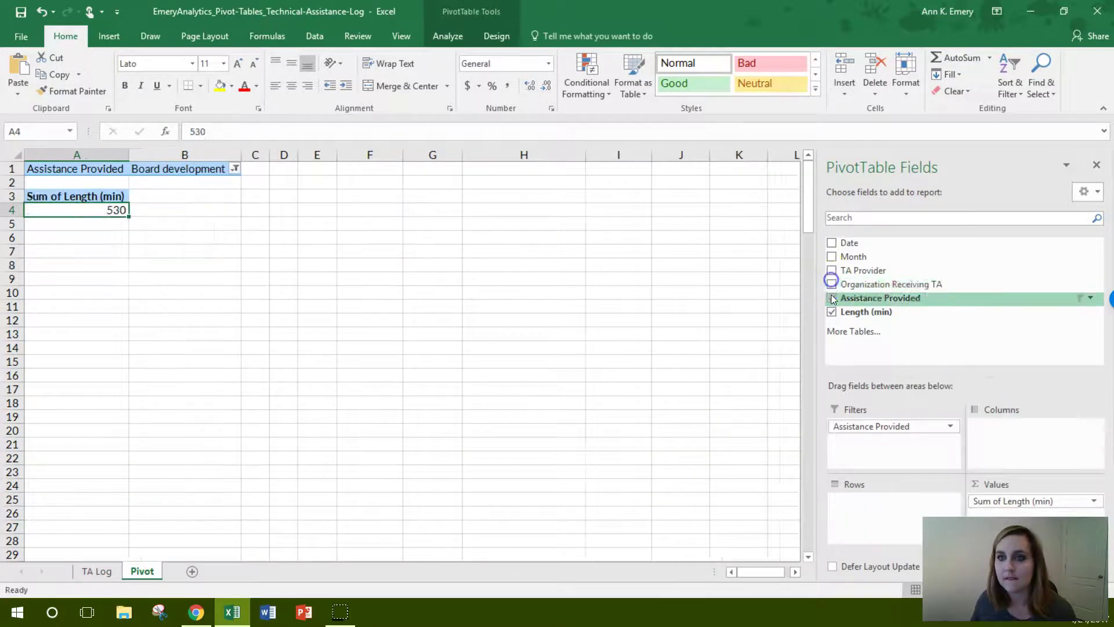
pyautogui.moveTo(873, 506); pyautogui.dragTo(872, 503)
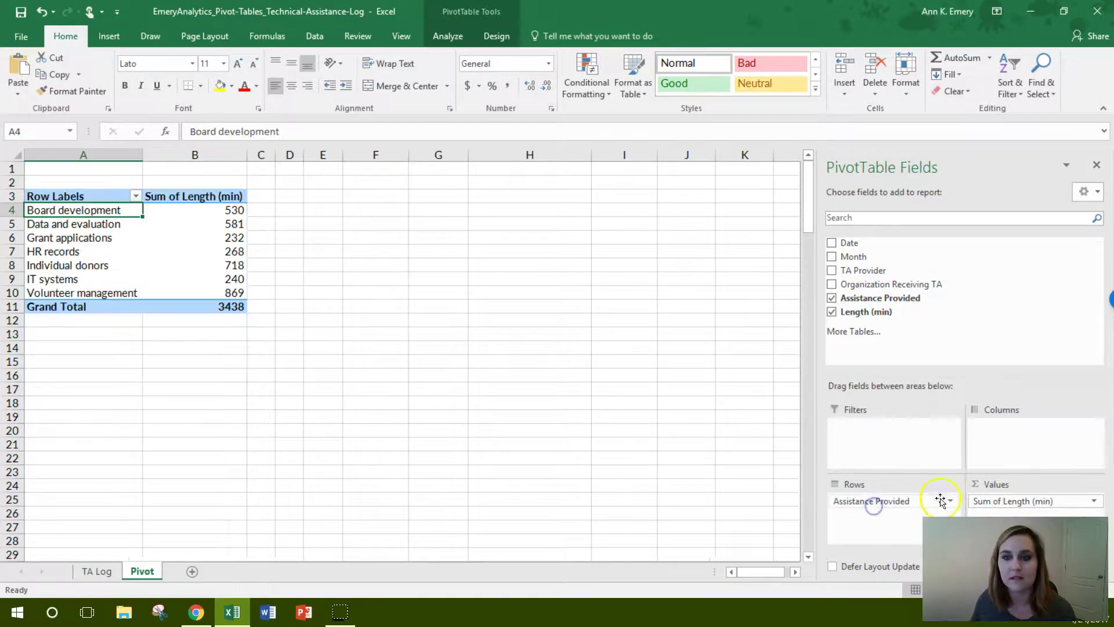
pyautogui.click(949, 501)
pyautogui.click(947, 500)
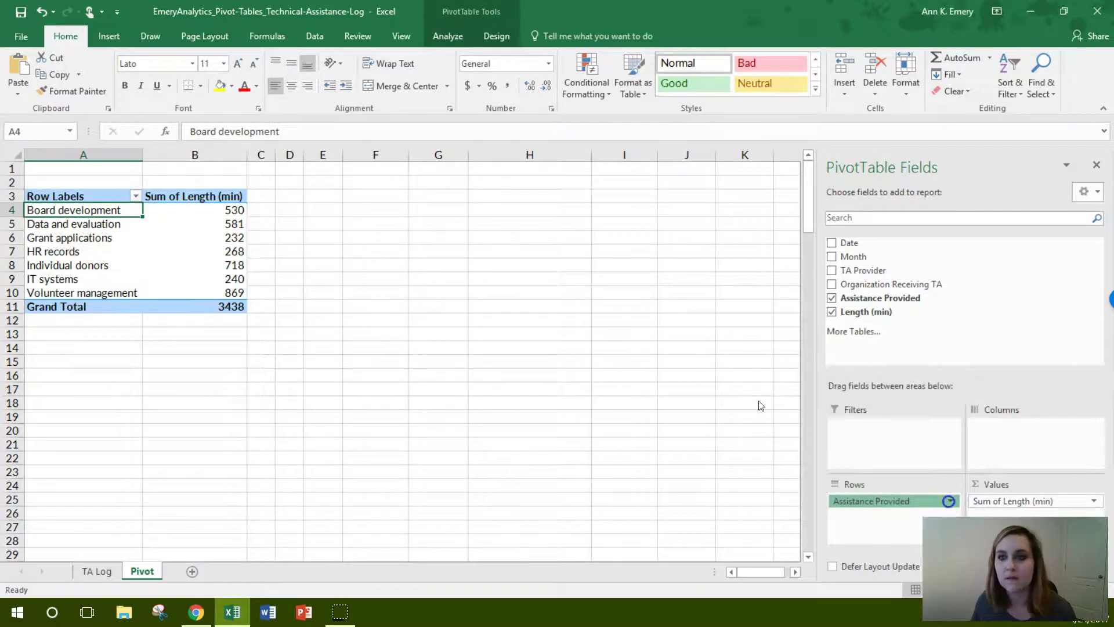
# Step: Compare the pivot table's minutes for each topic with the SUMIF results under Minutes per topic on the TA Log sheet
pyautogui.click(233, 212)
pyautogui.click(235, 225)
pyautogui.click(238, 238)
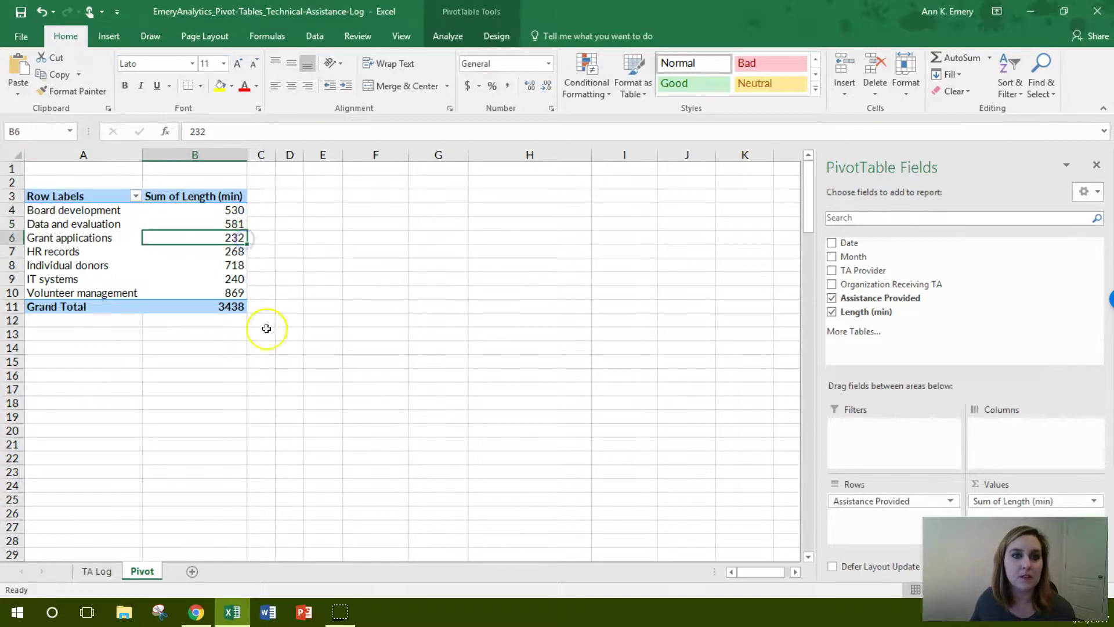
pyautogui.click(97, 571)
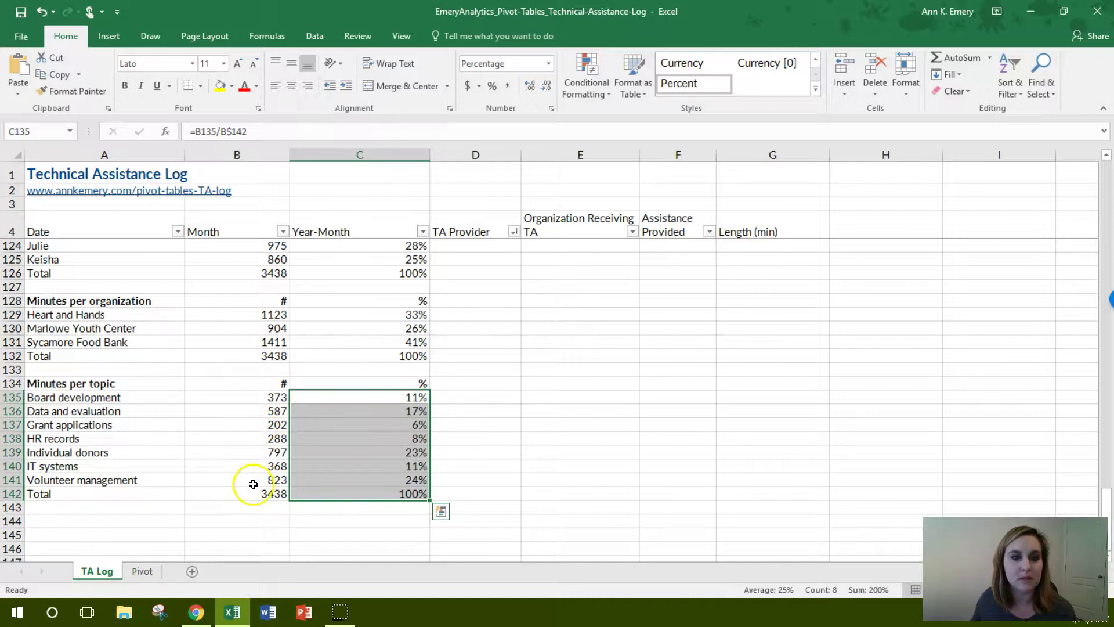
pyautogui.click(134, 571)
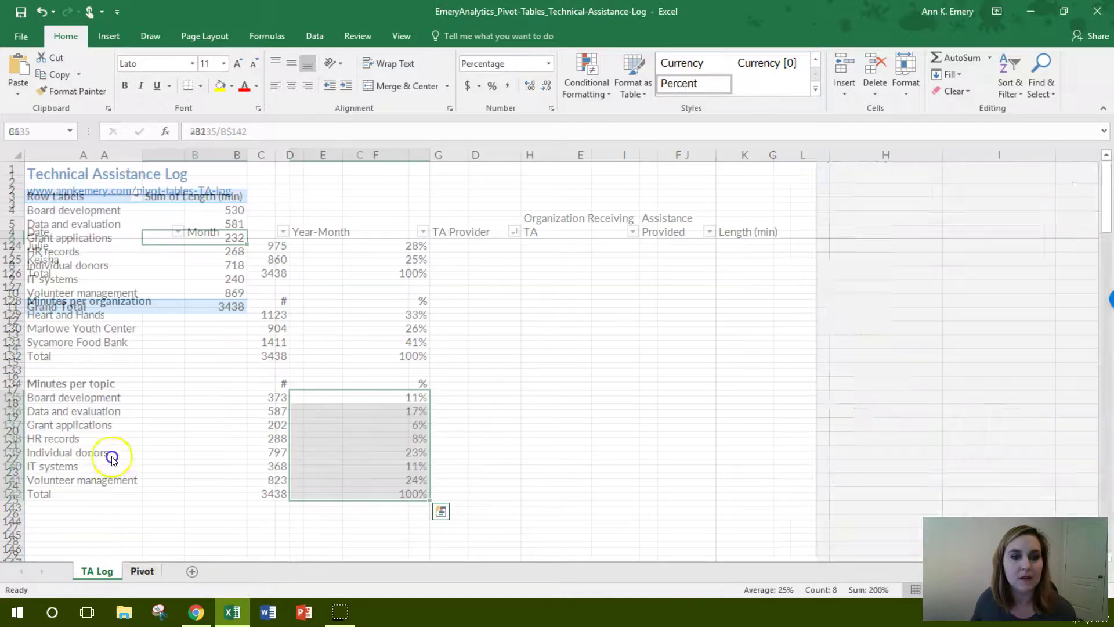